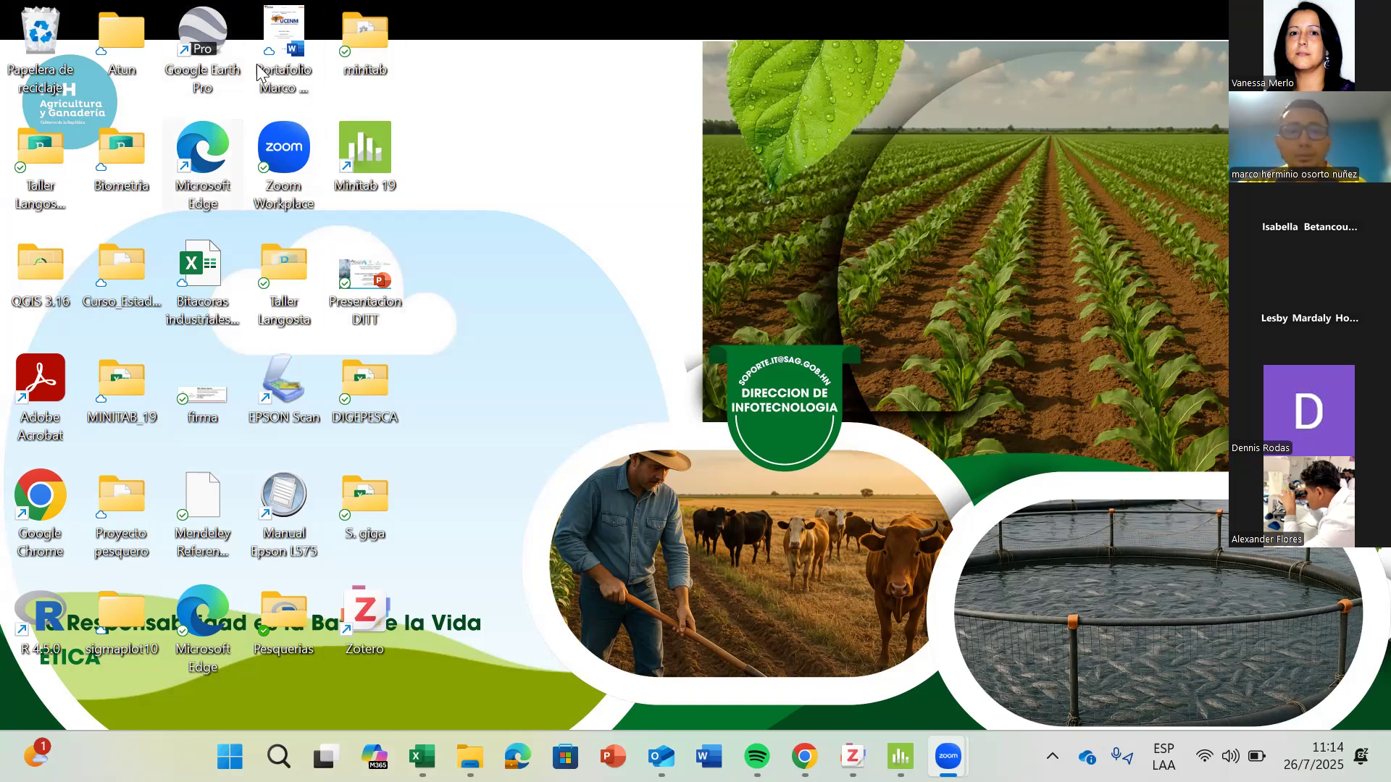
Open the MINITAB_19 folder on the desktop in File Explorer.
click(470, 757)
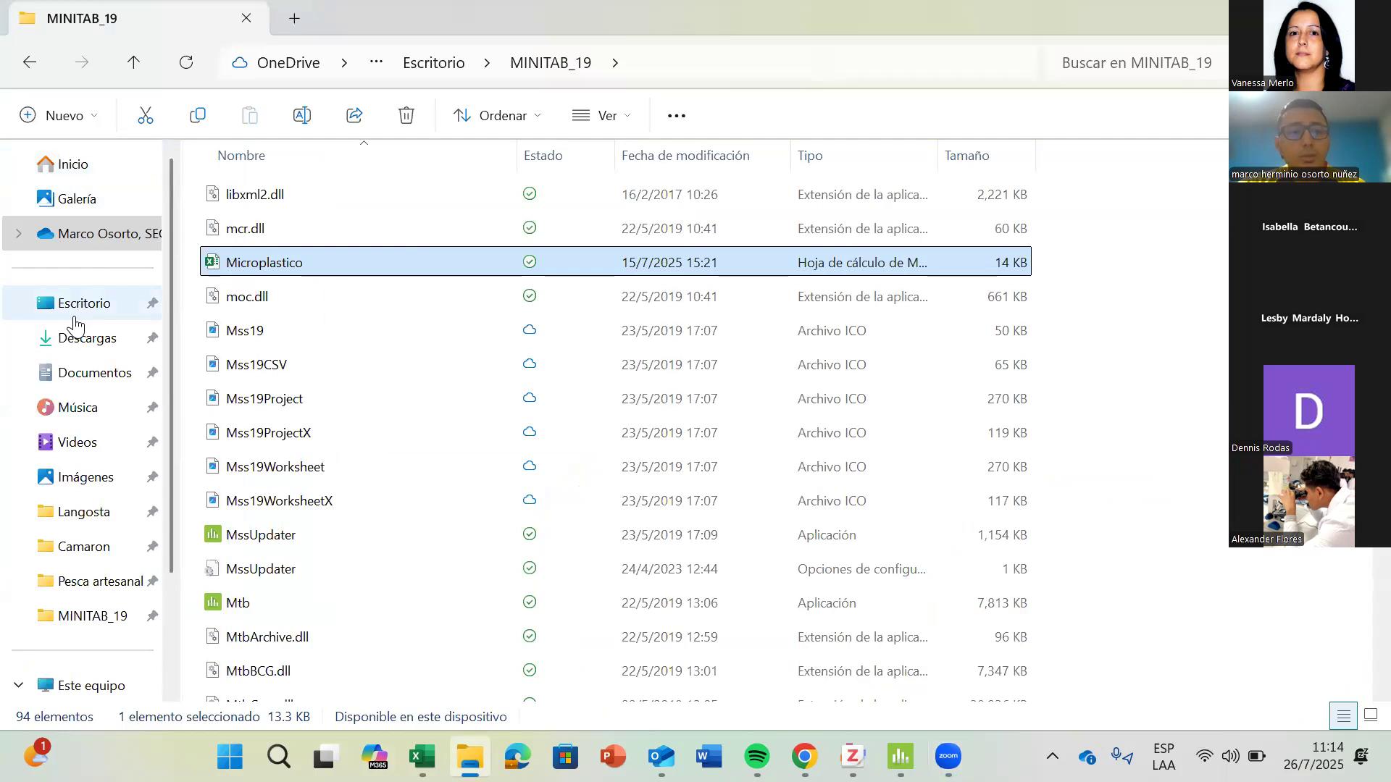
click(76, 316)
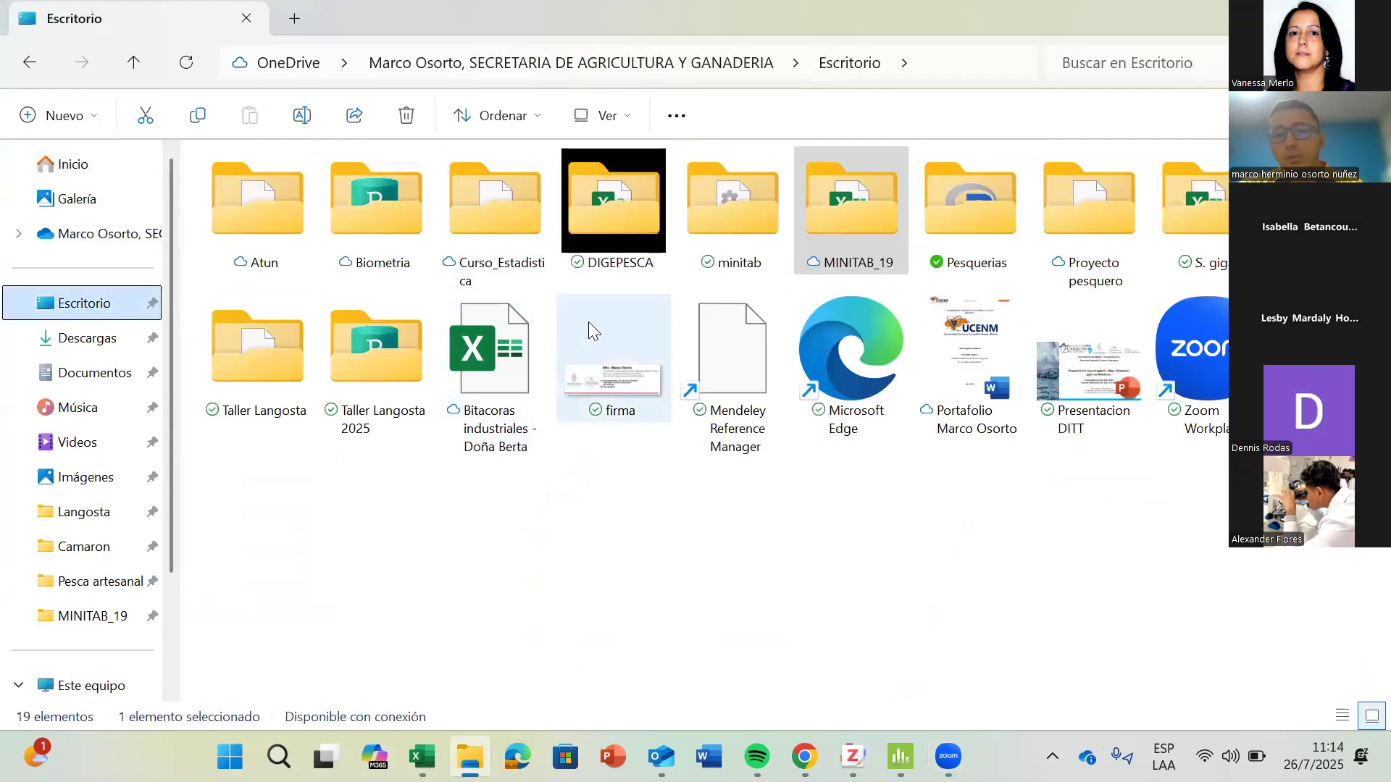
double_click(875, 204)
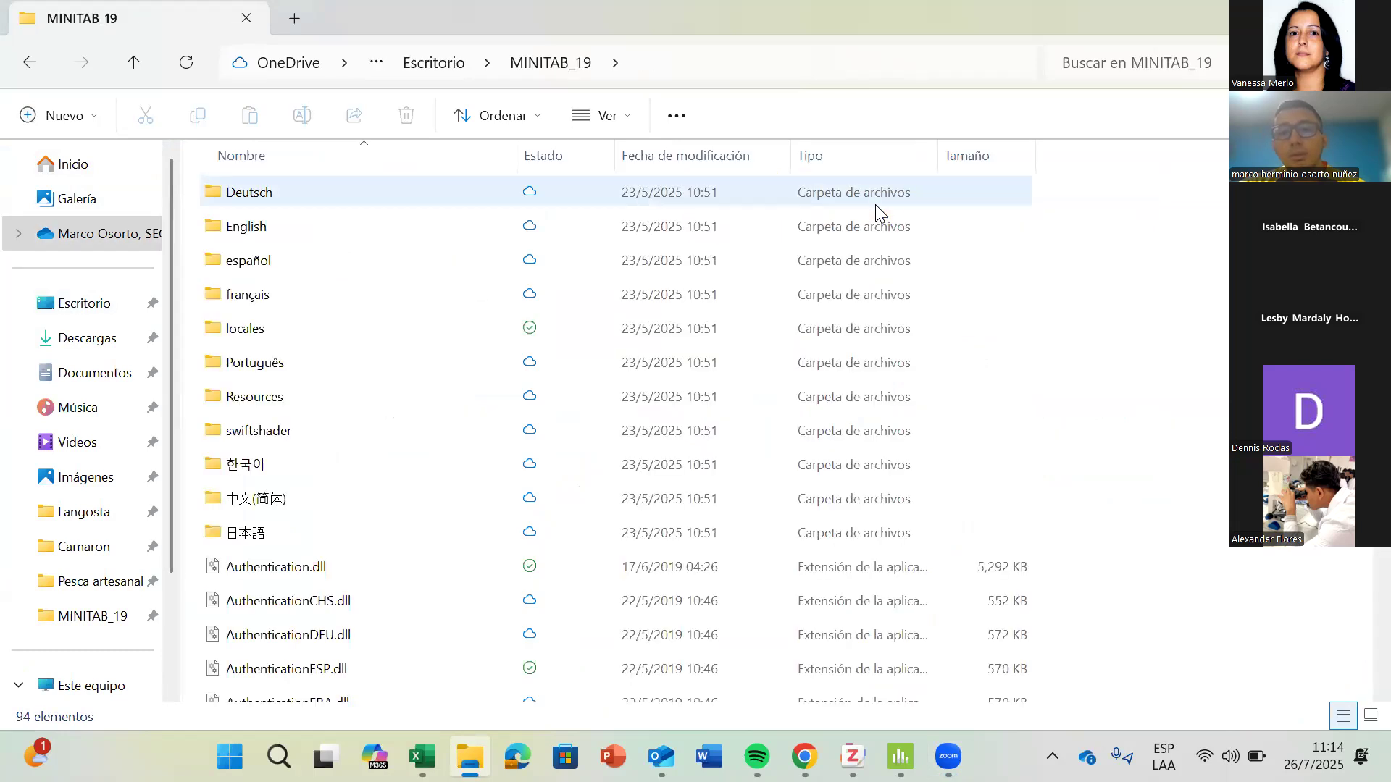
Find the Mtb application in the MINITAB_19 folder and launch it.
scroll(772, 293, down, 15)
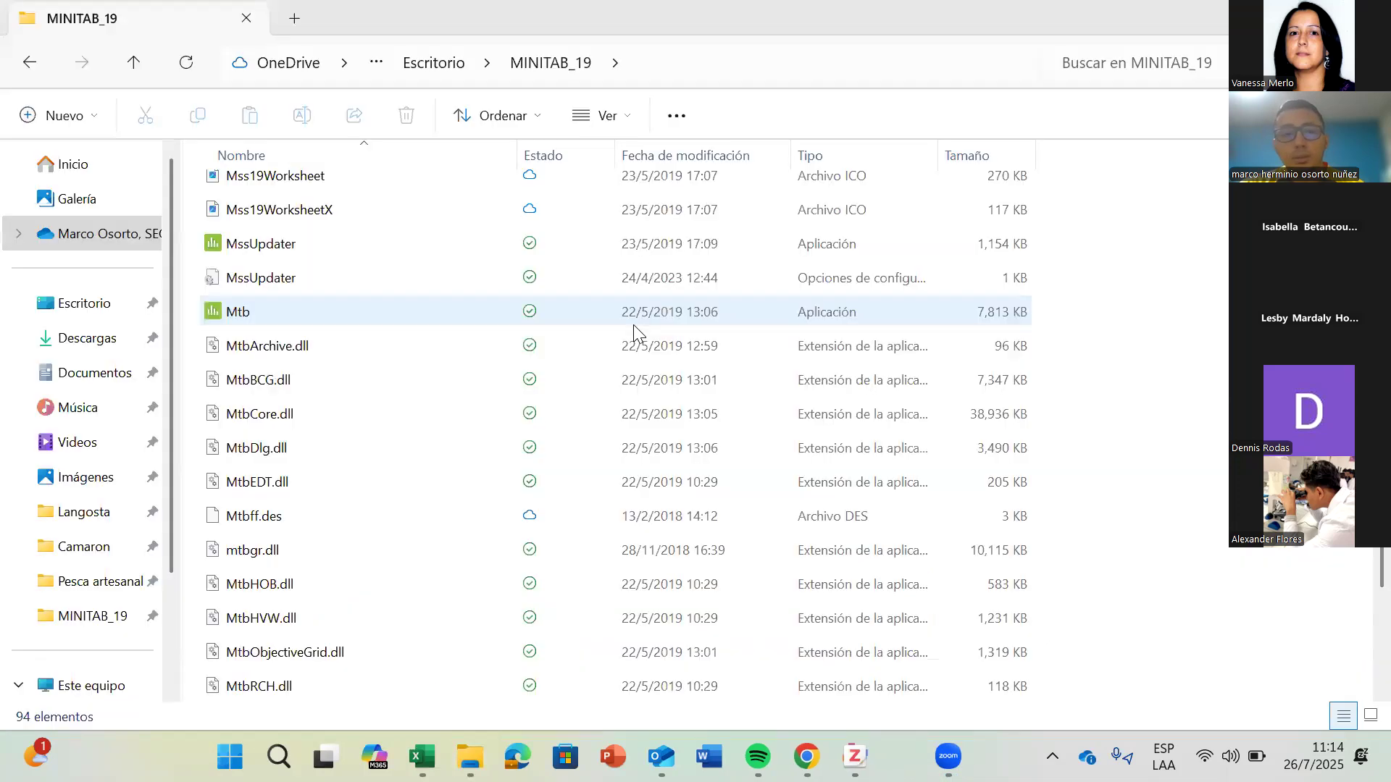
scroll(633, 325, down, 4)
scroll(480, 450, up, 1)
scroll(479, 450, down, 2)
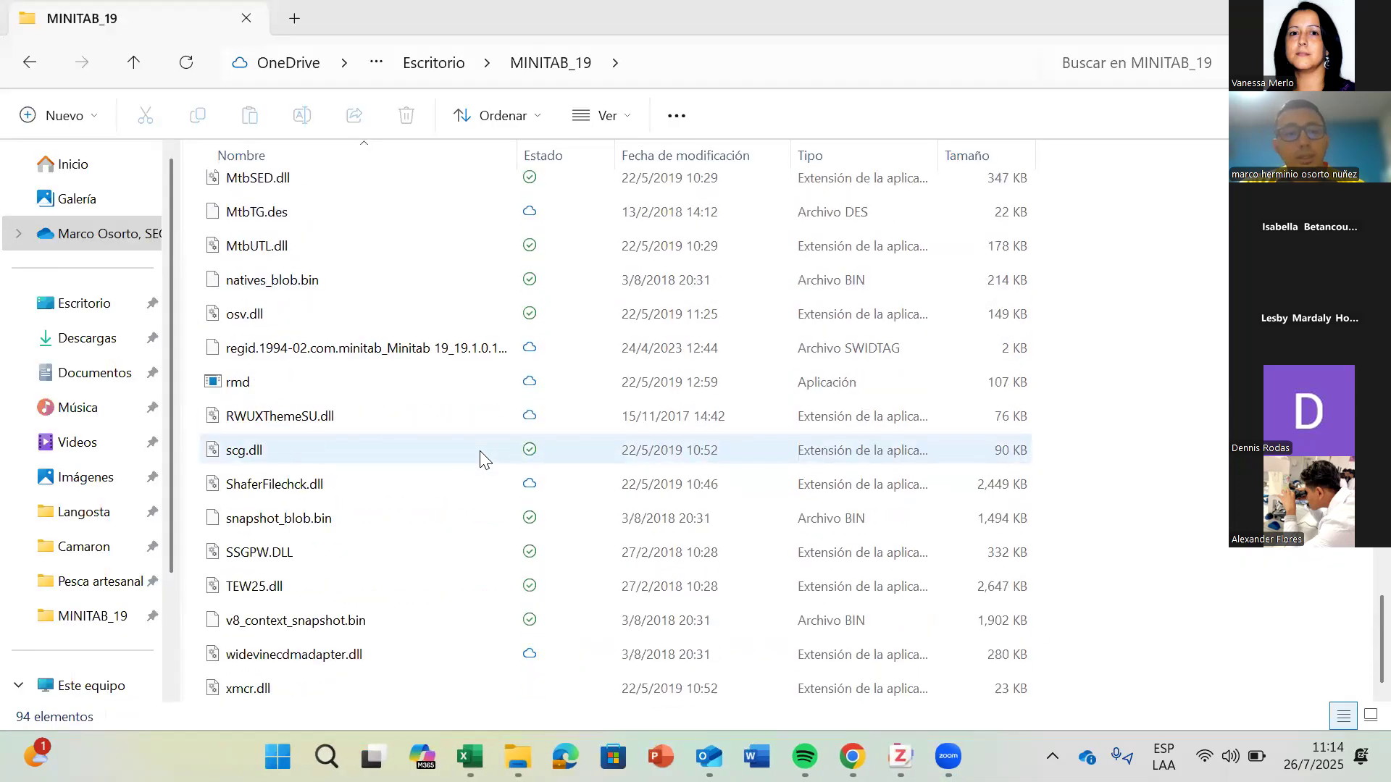
scroll(479, 451, up, 5)
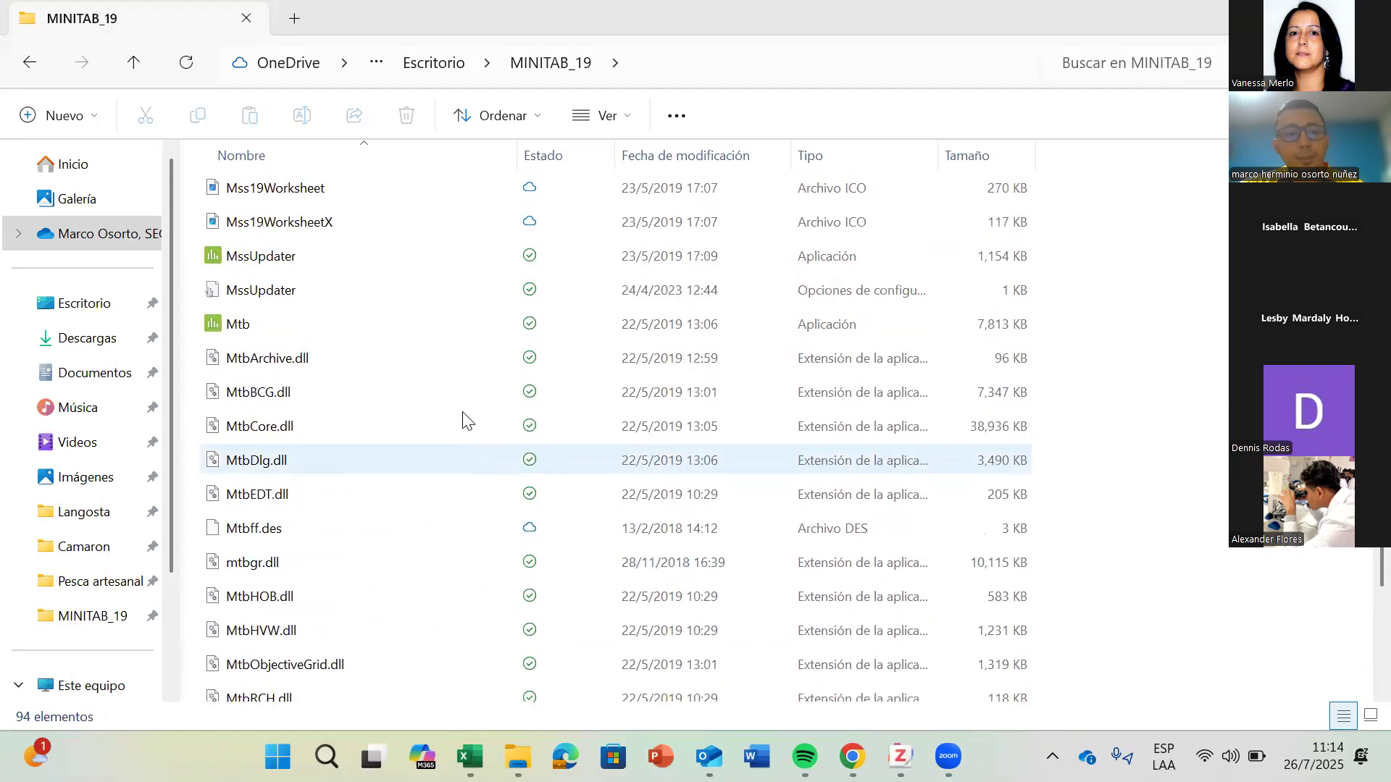
click(582, 319)
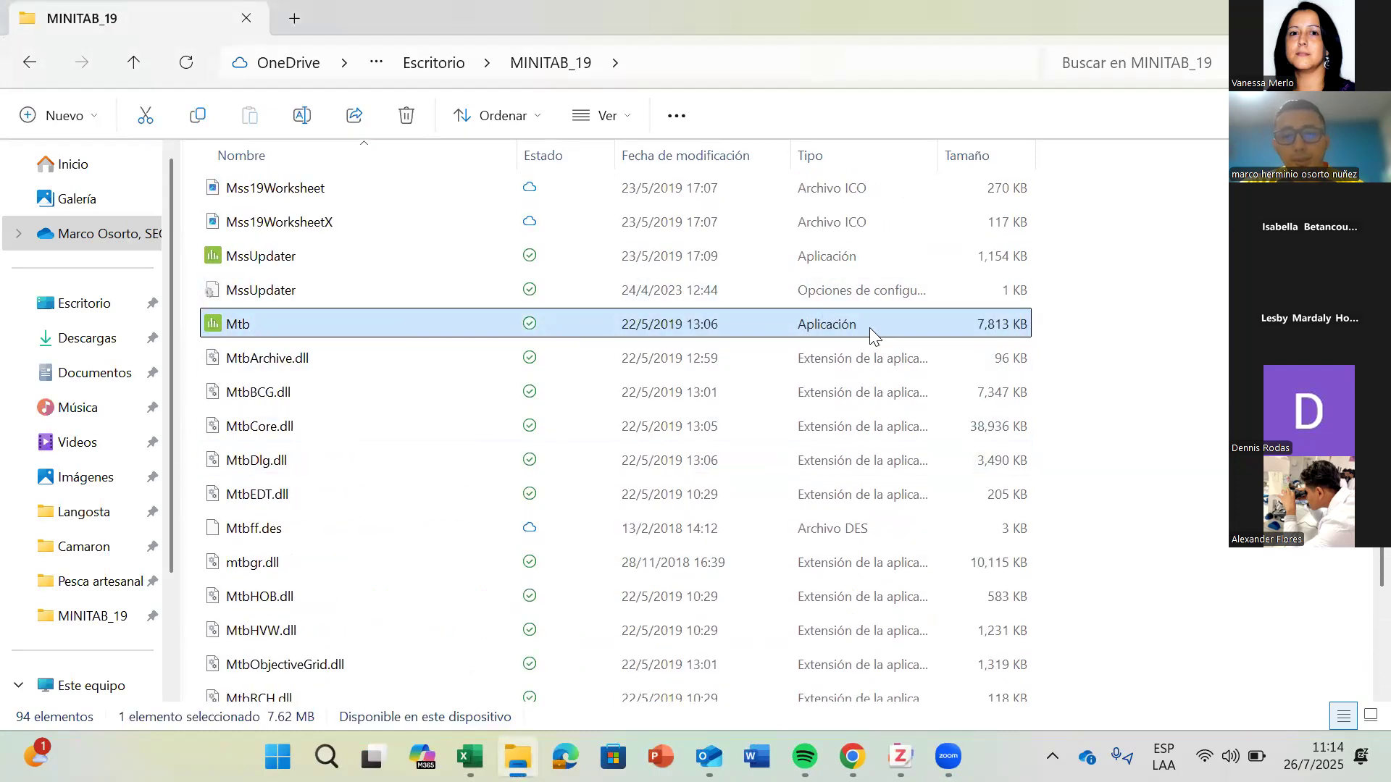
double_click(274, 326)
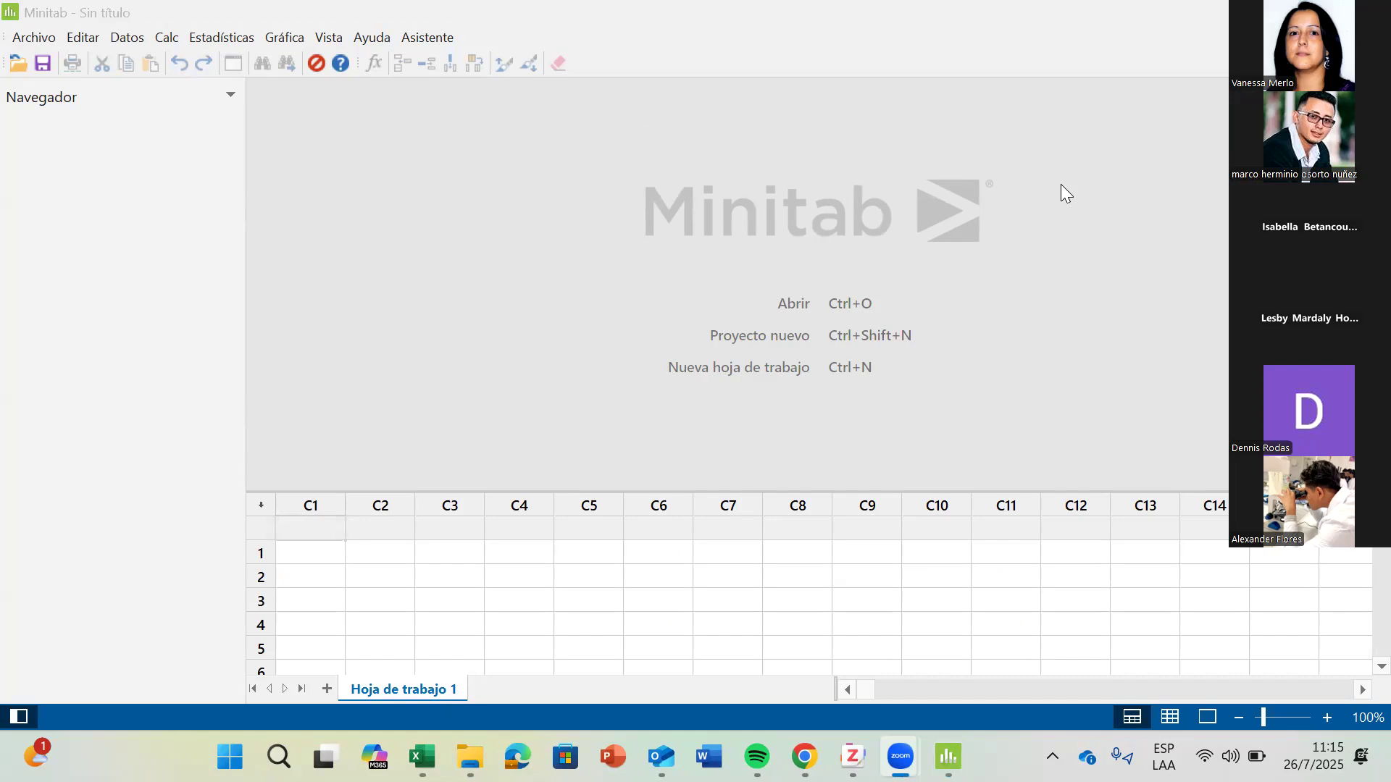
Try to open the Microplastico Excel file in Minitab from the desktop's MINITAB_19 folder.
click(497, 98)
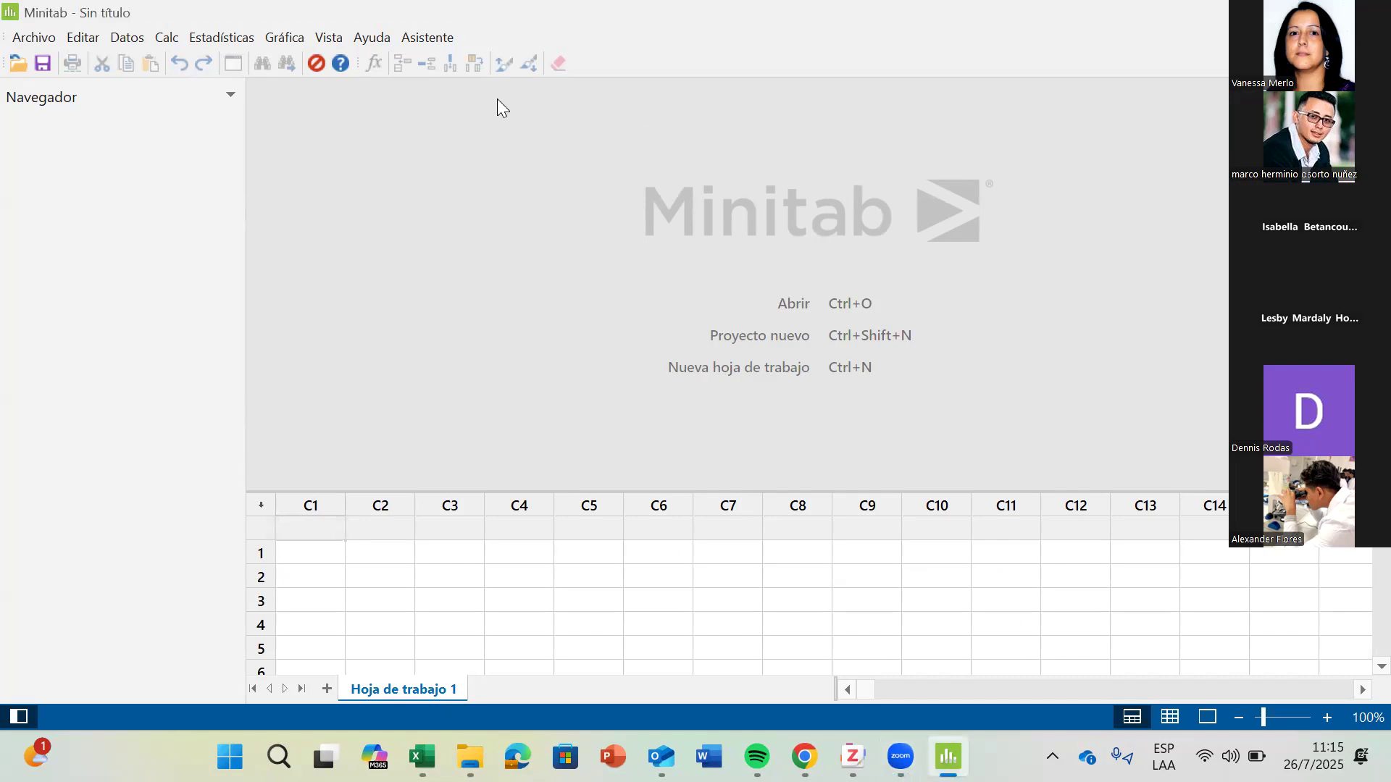
click(1072, 165)
key(alt+a)
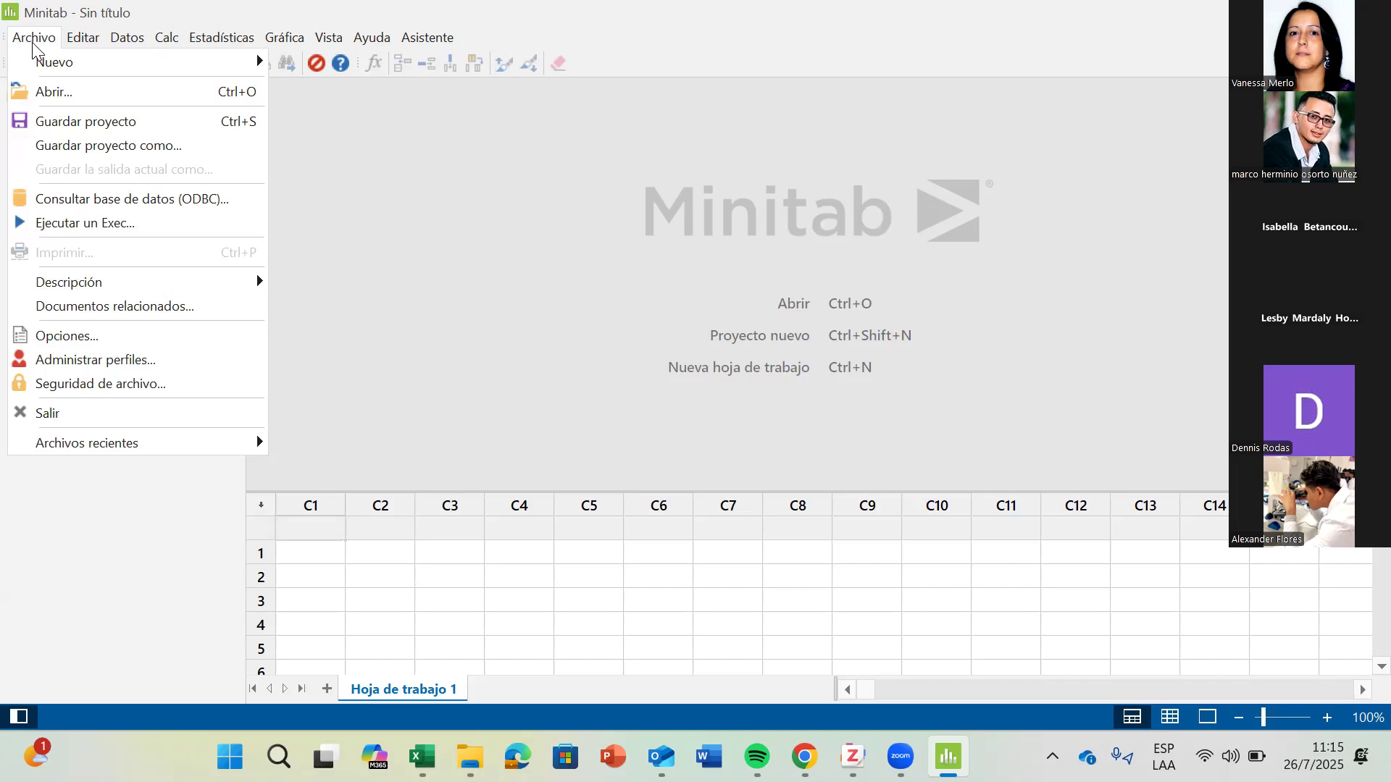
click(48, 90)
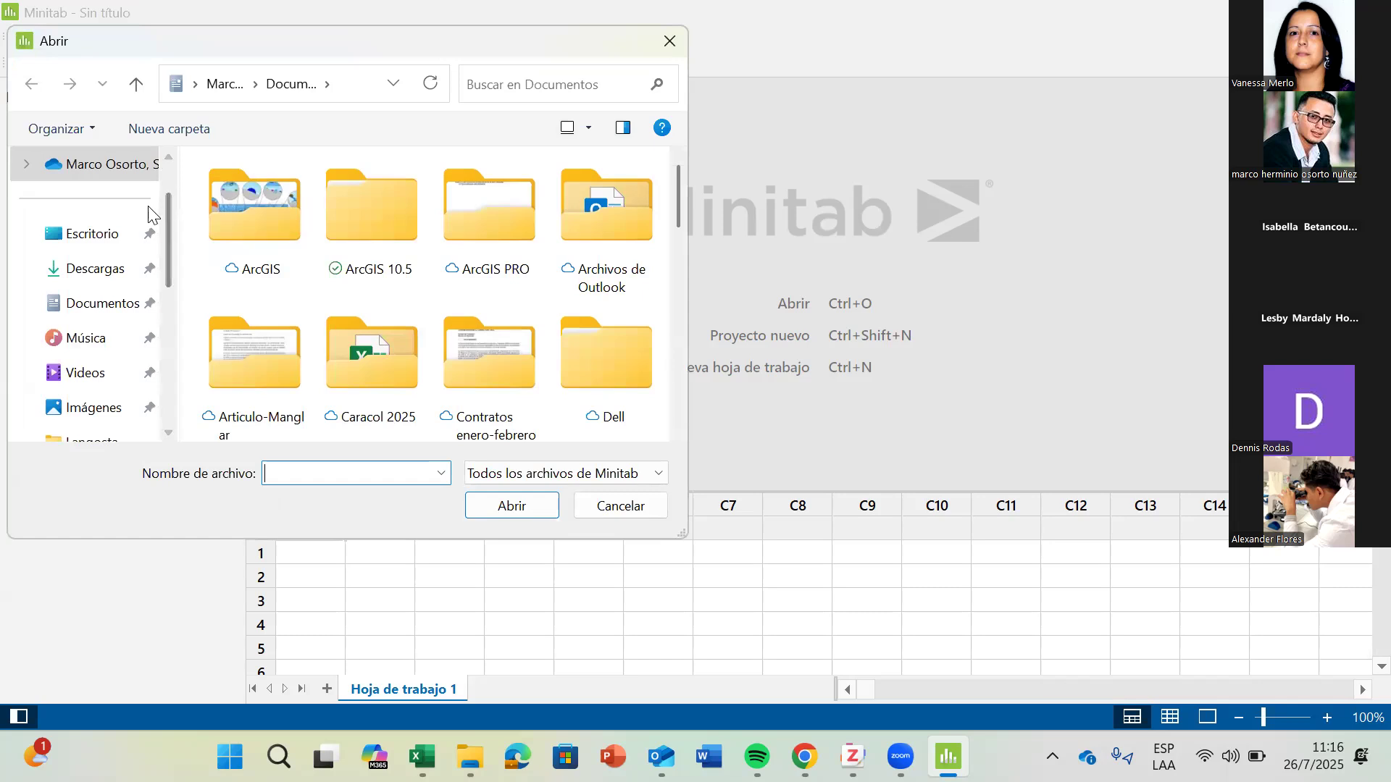
click(82, 240)
scroll(395, 304, down, 2)
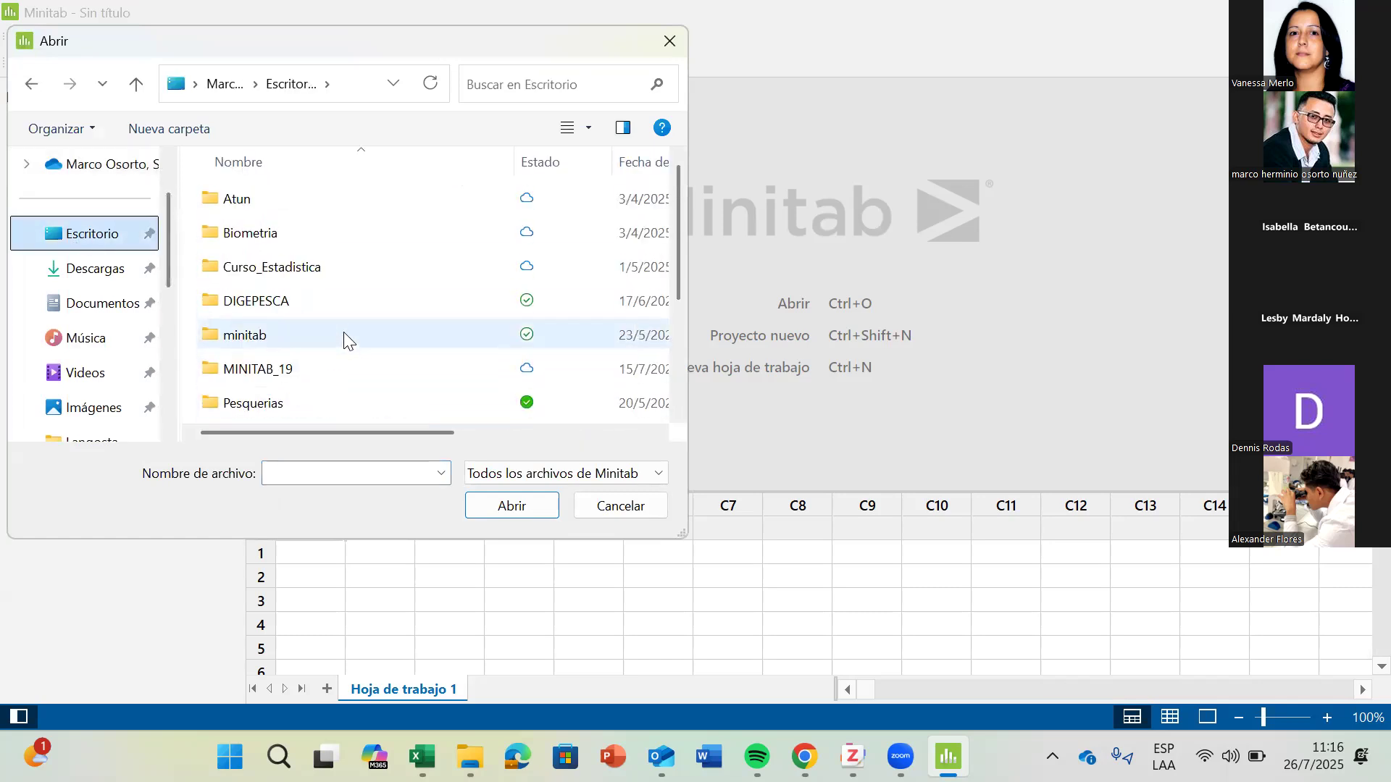
double_click(276, 373)
scroll(292, 353, down, 5)
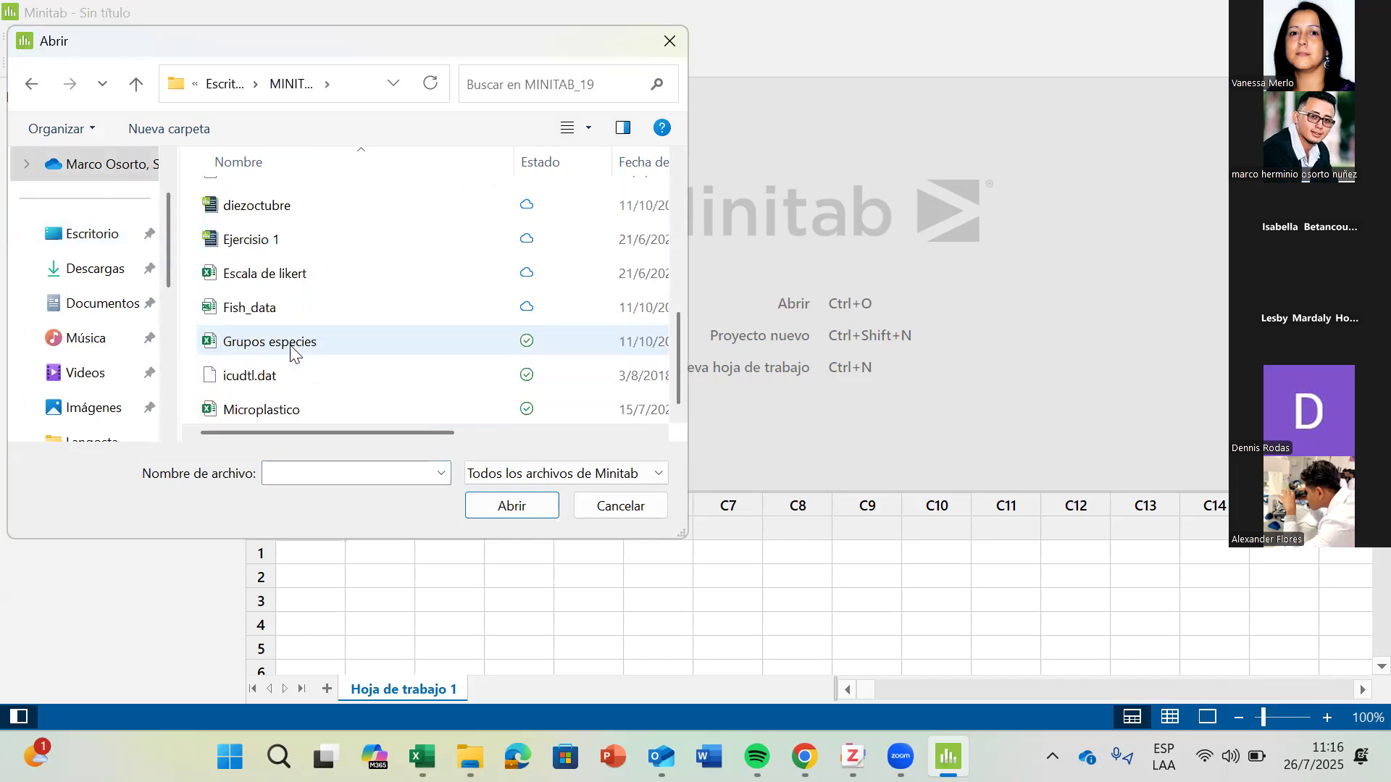
click(311, 409)
click(504, 501)
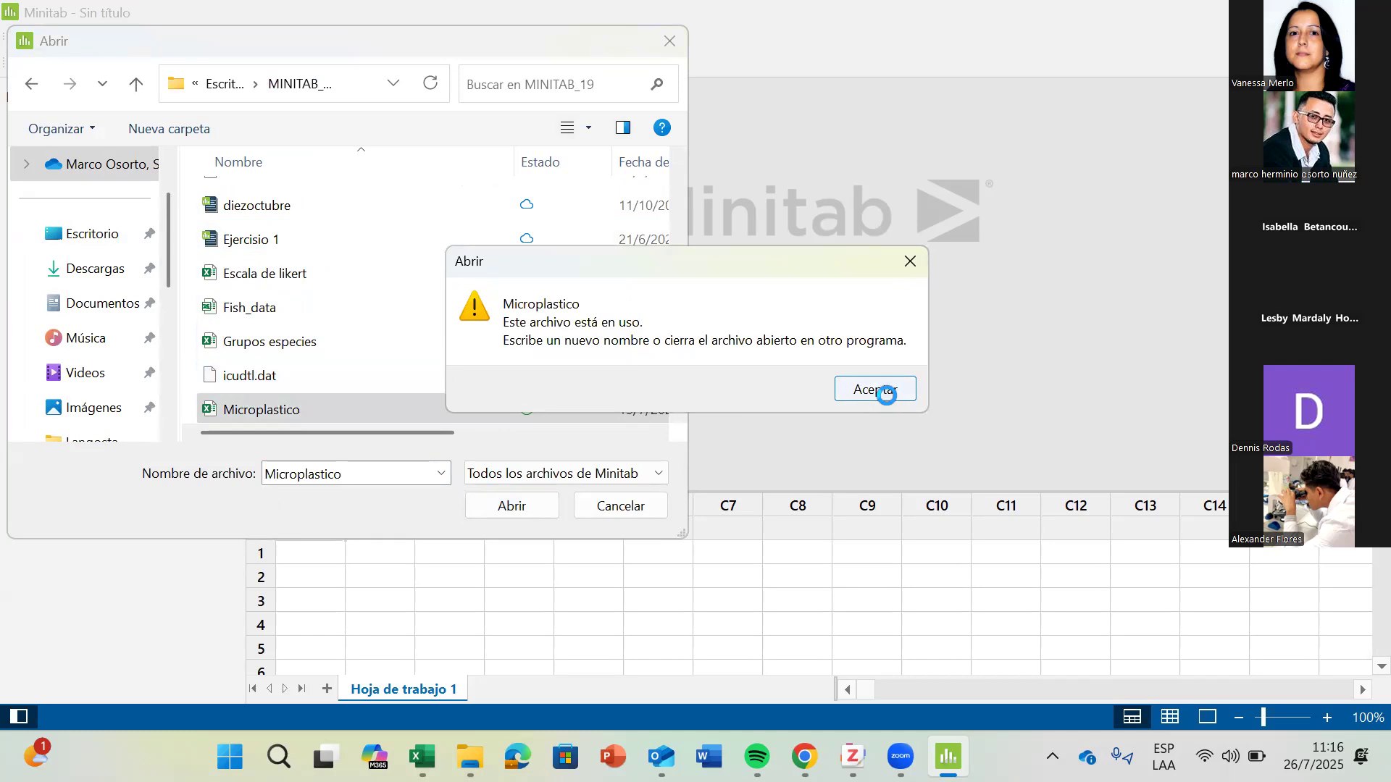
Close the Microplastico workbook in Excel and open that file in Minitab.
click(880, 391)
mouse_move(852, 757)
click(423, 756)
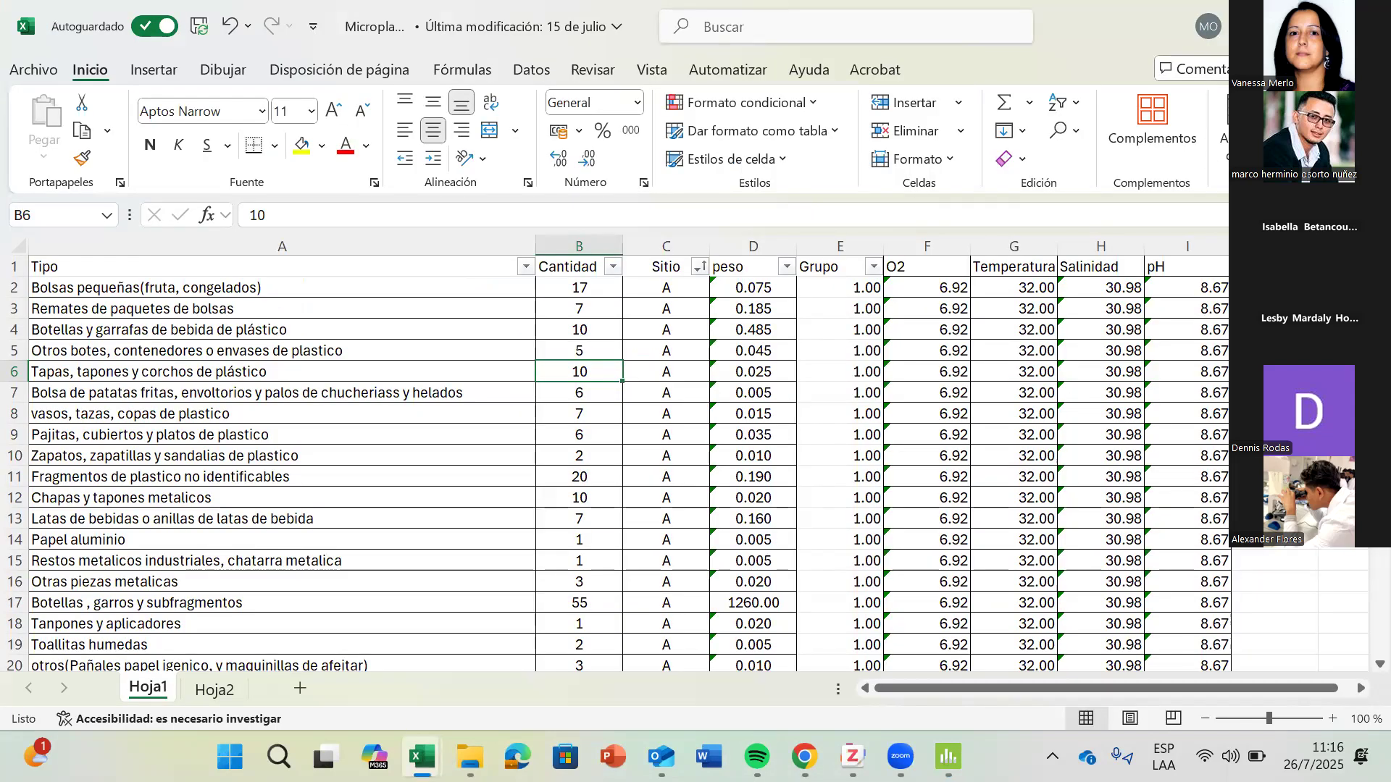
key(alt+Tab)
click(291, 402)
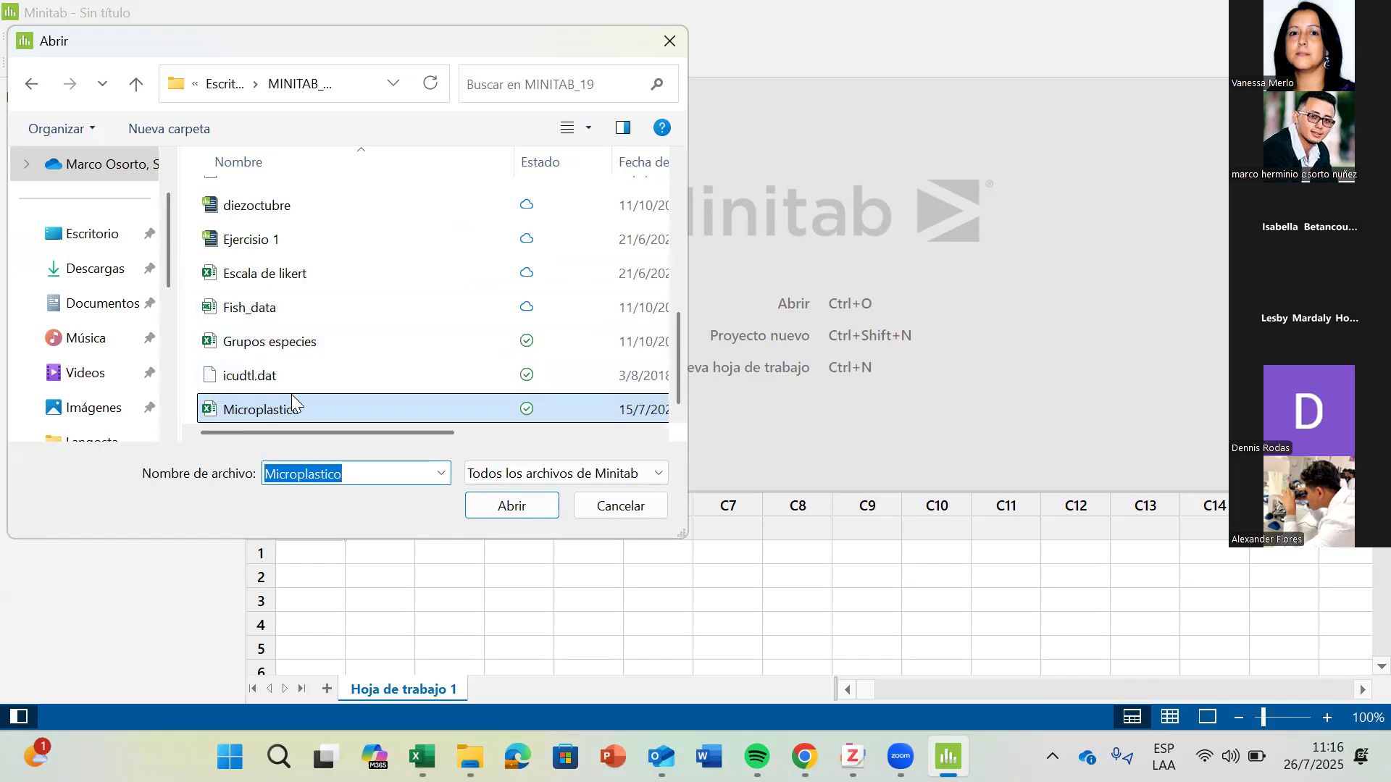
click(498, 508)
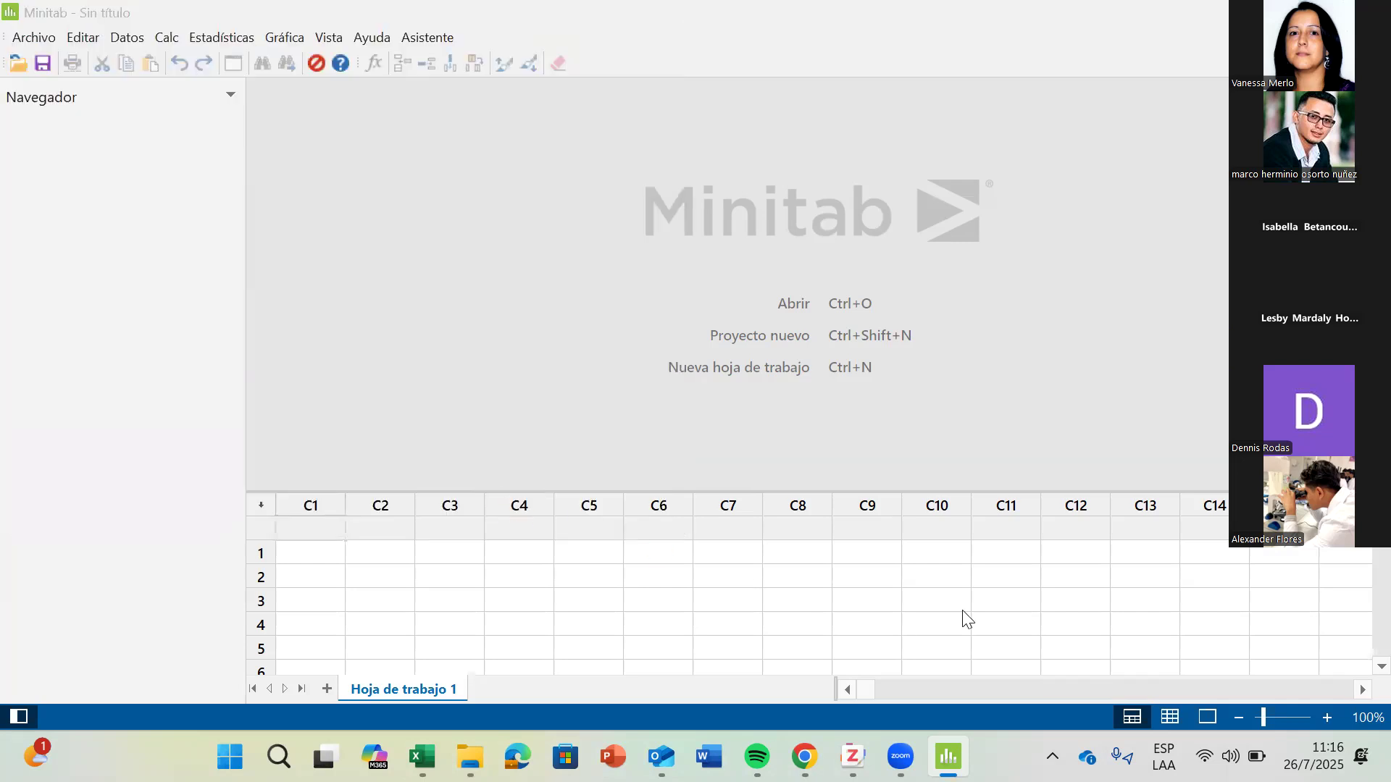
click(848, 610)
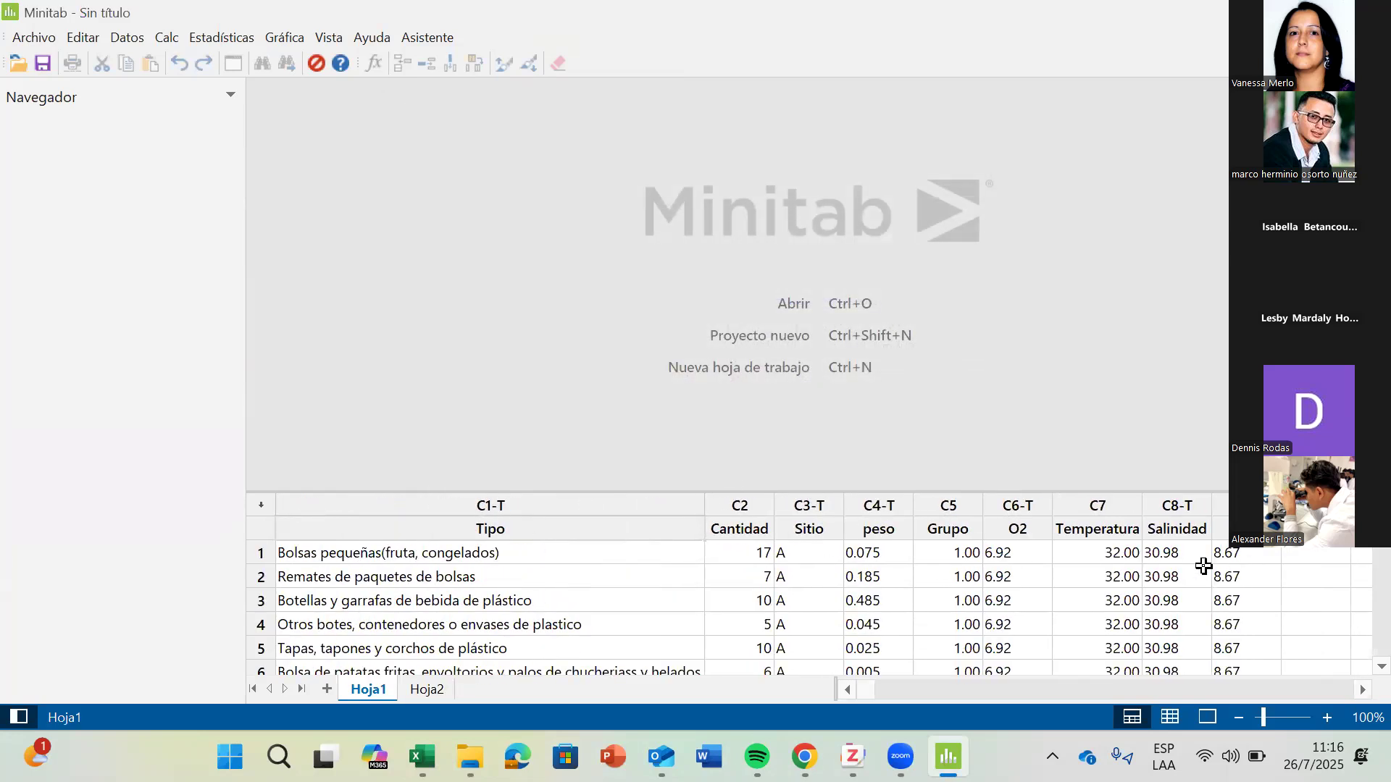
Delete the first entry of the Tipo column in Hoja1 and undo the deletion.
click(418, 528)
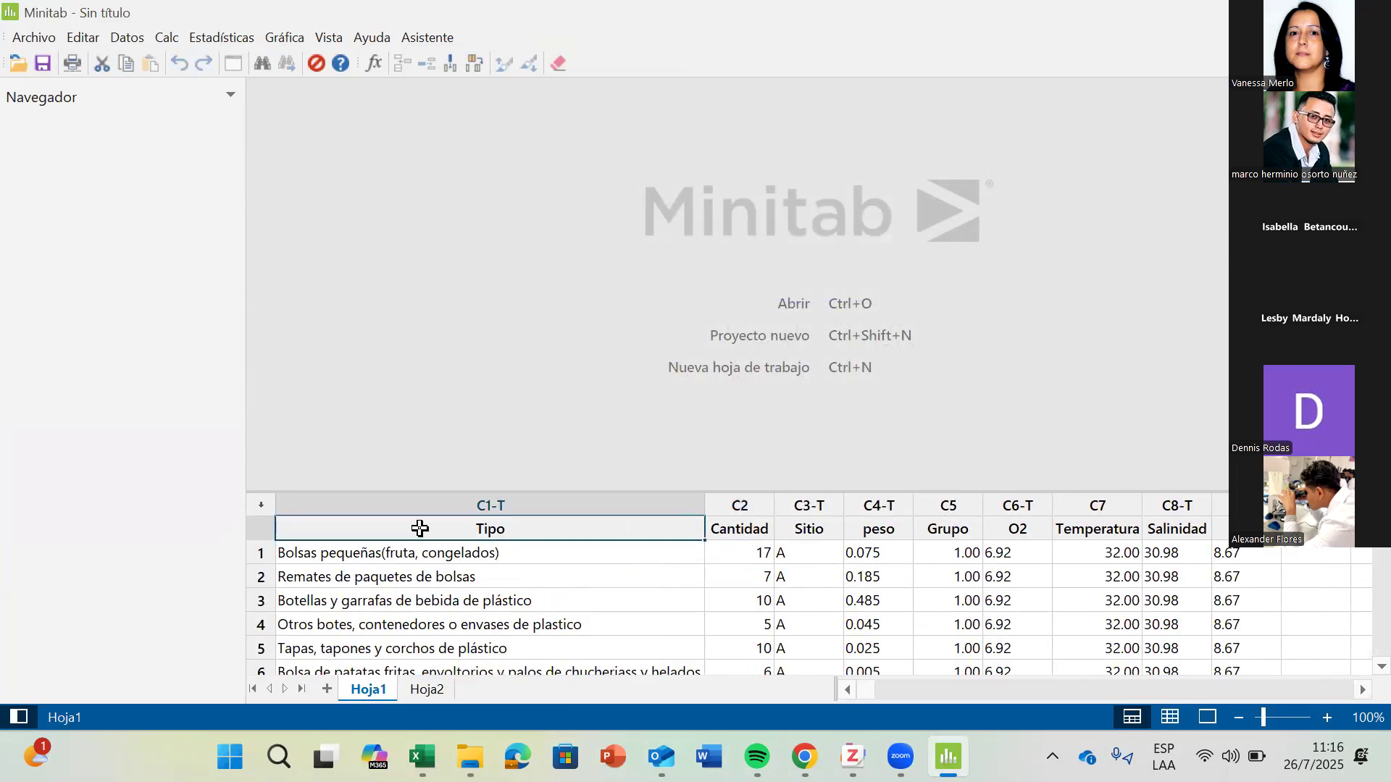
click(256, 528)
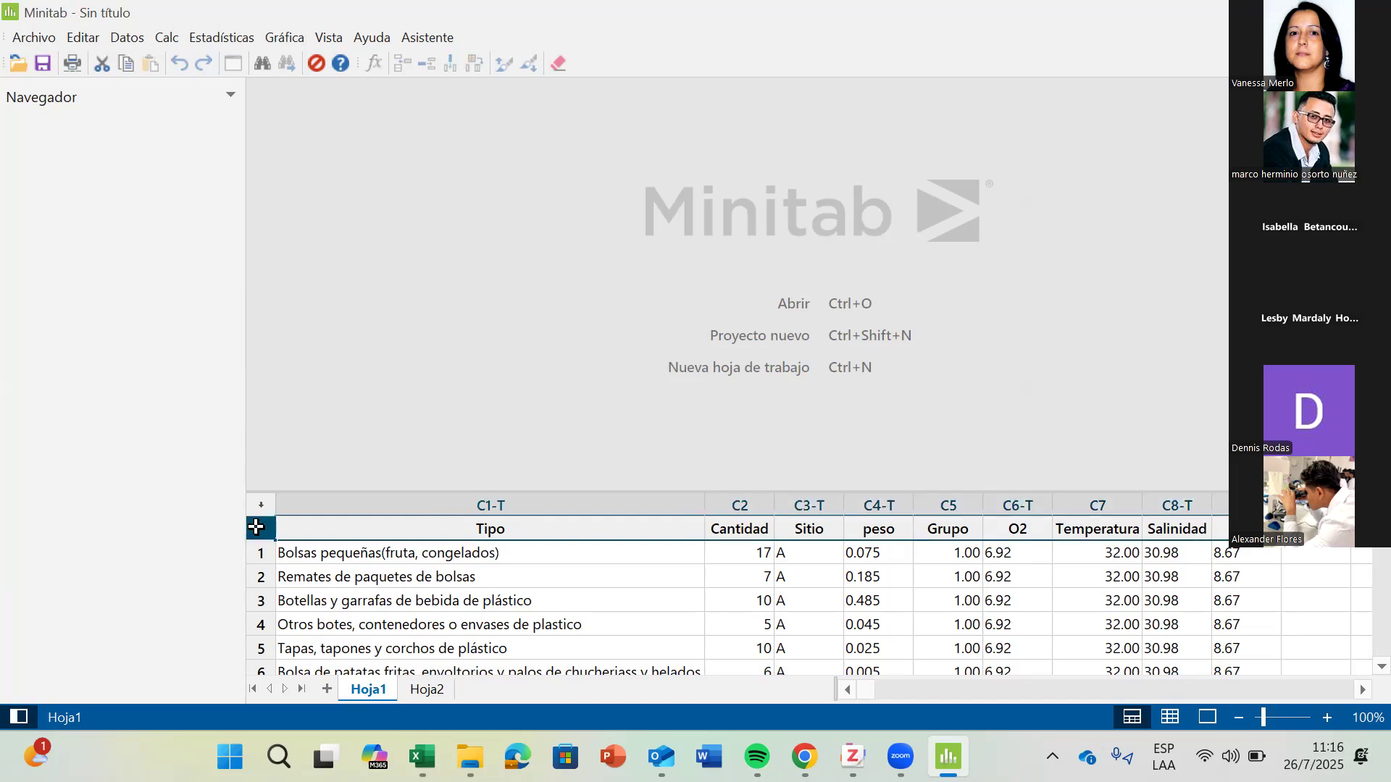
click(496, 550)
scroll(725, 550, down, 2)
scroll(754, 543, up, 2)
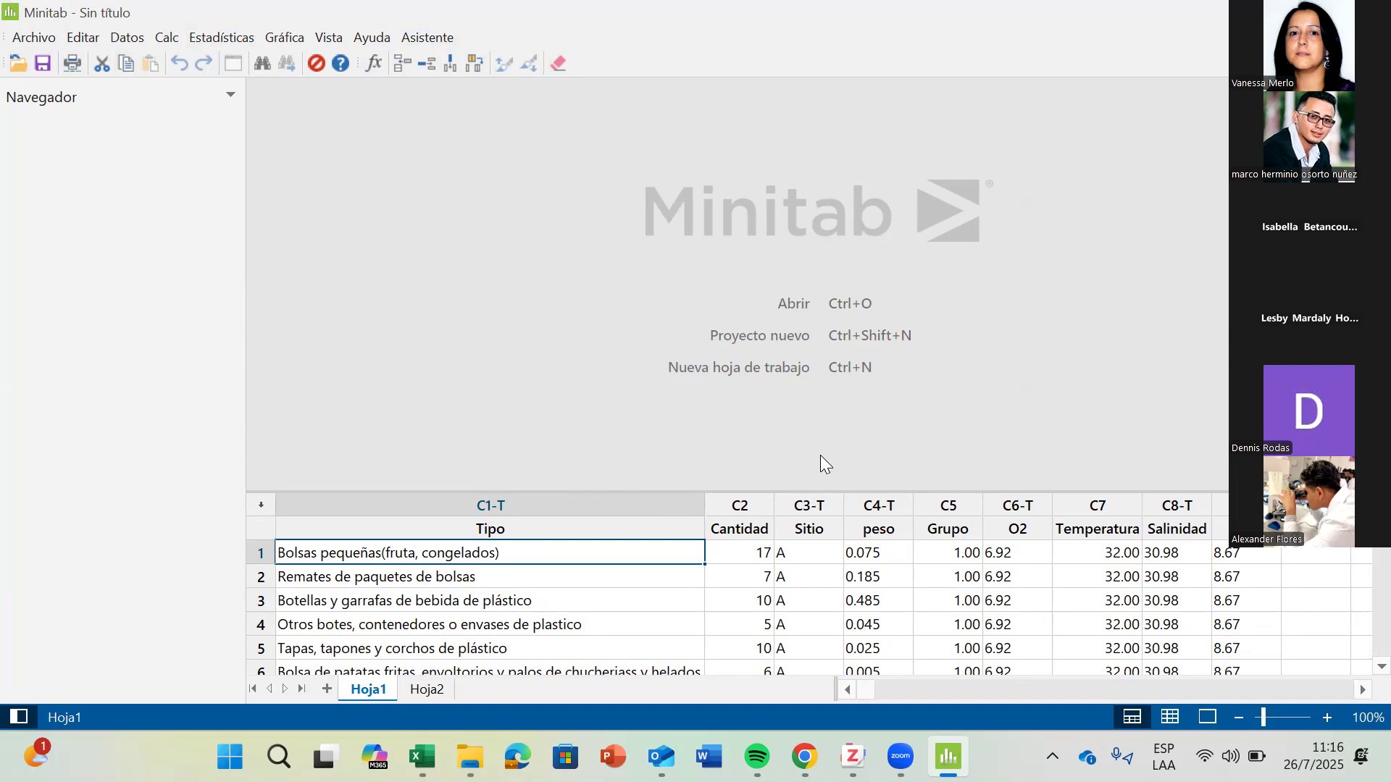
key(Delete)
key(Delete)
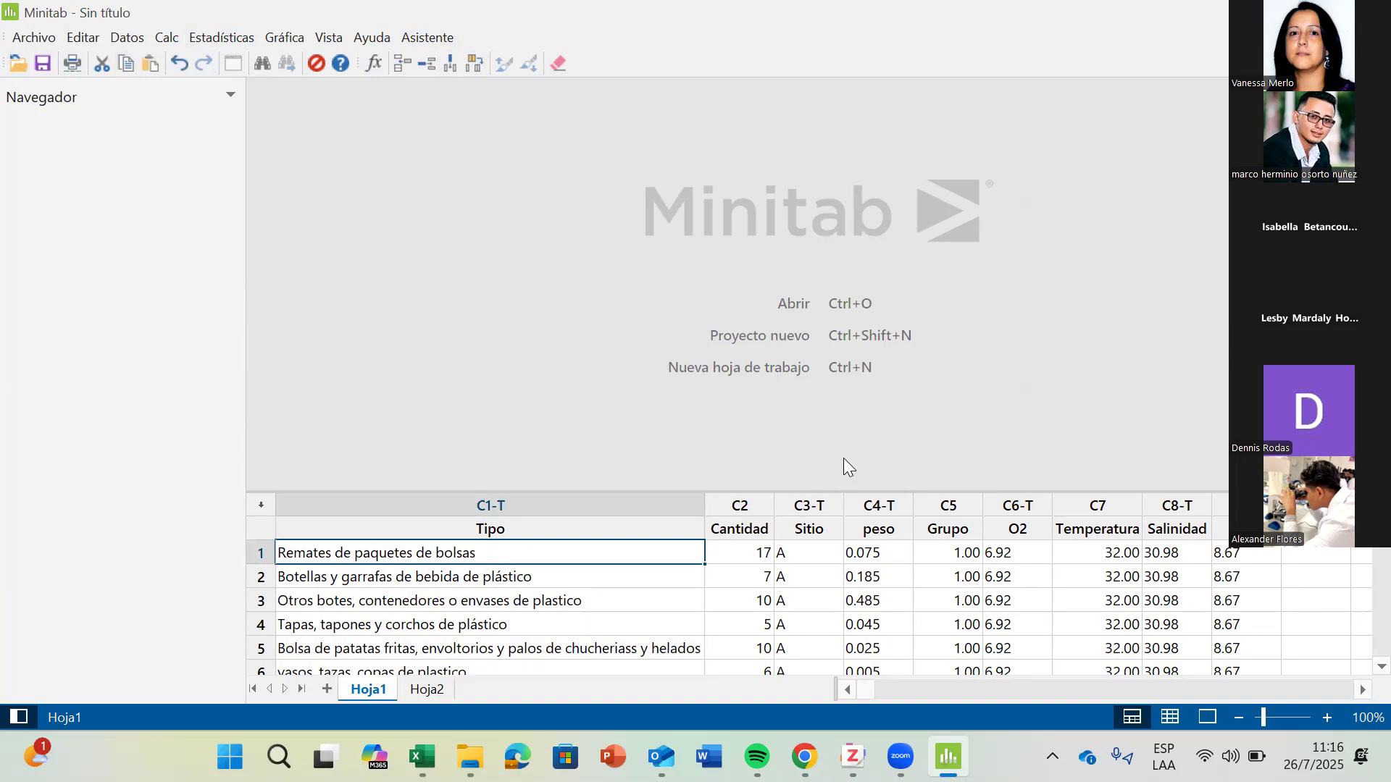
key(ctrl+z)
click(188, 60)
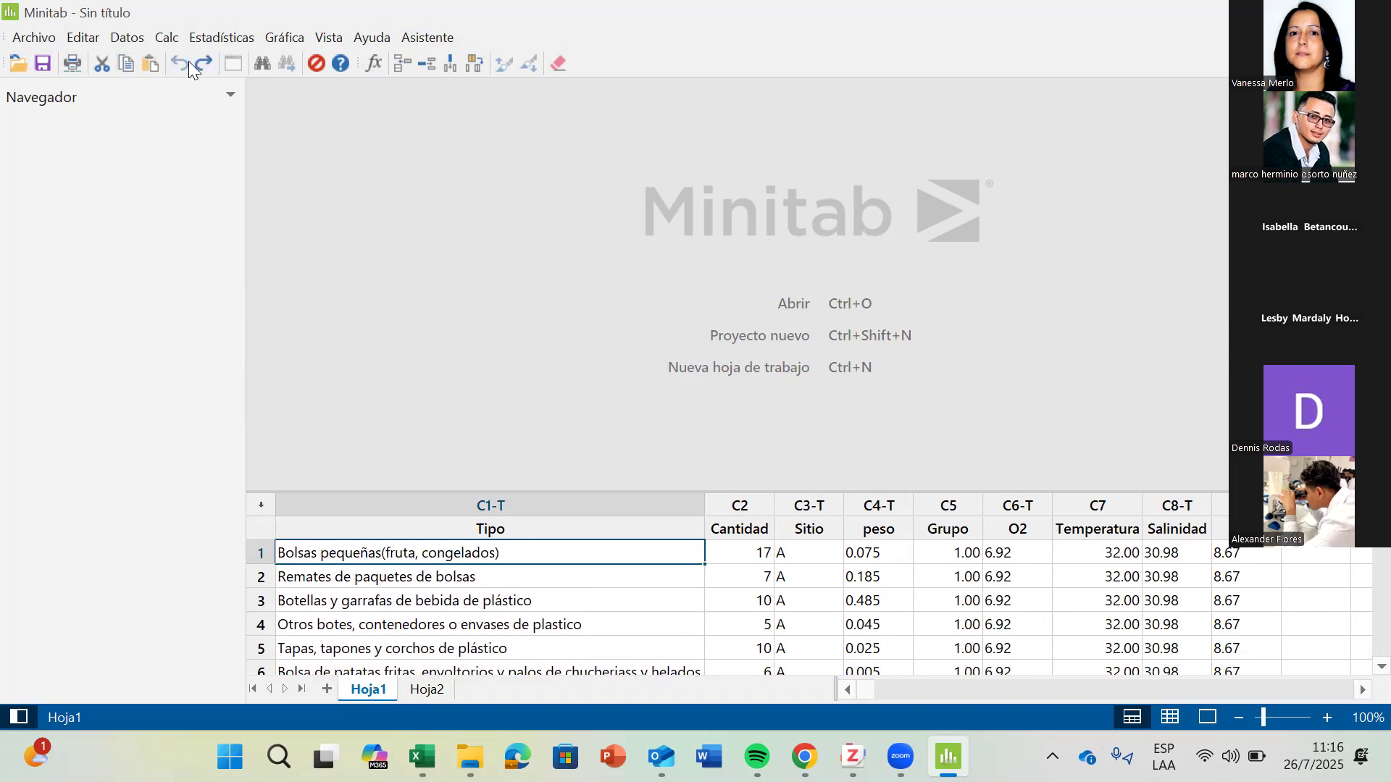
Look at Hoja2, add a blank worksheet after it and enlarge the worksheet pane.
scroll(521, 606, down, 3)
click(434, 694)
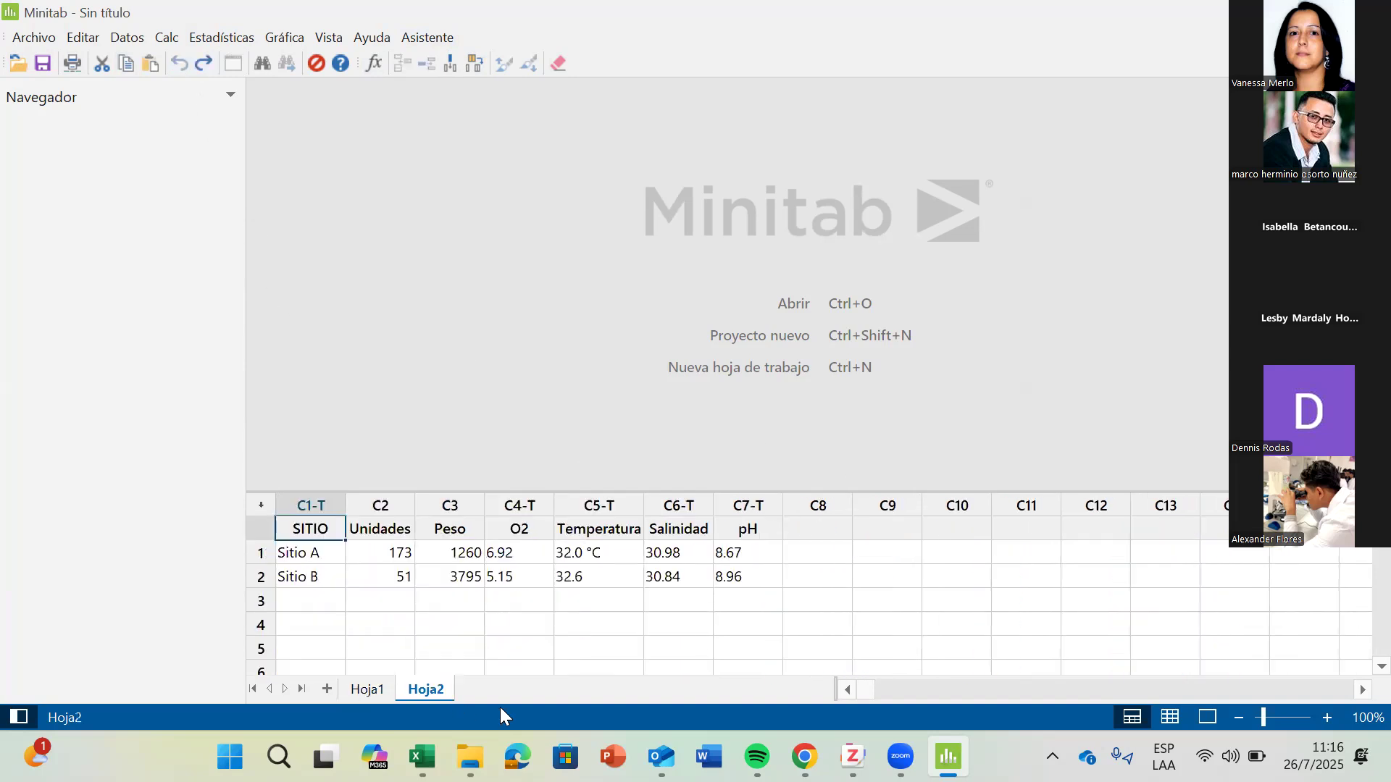
click(328, 688)
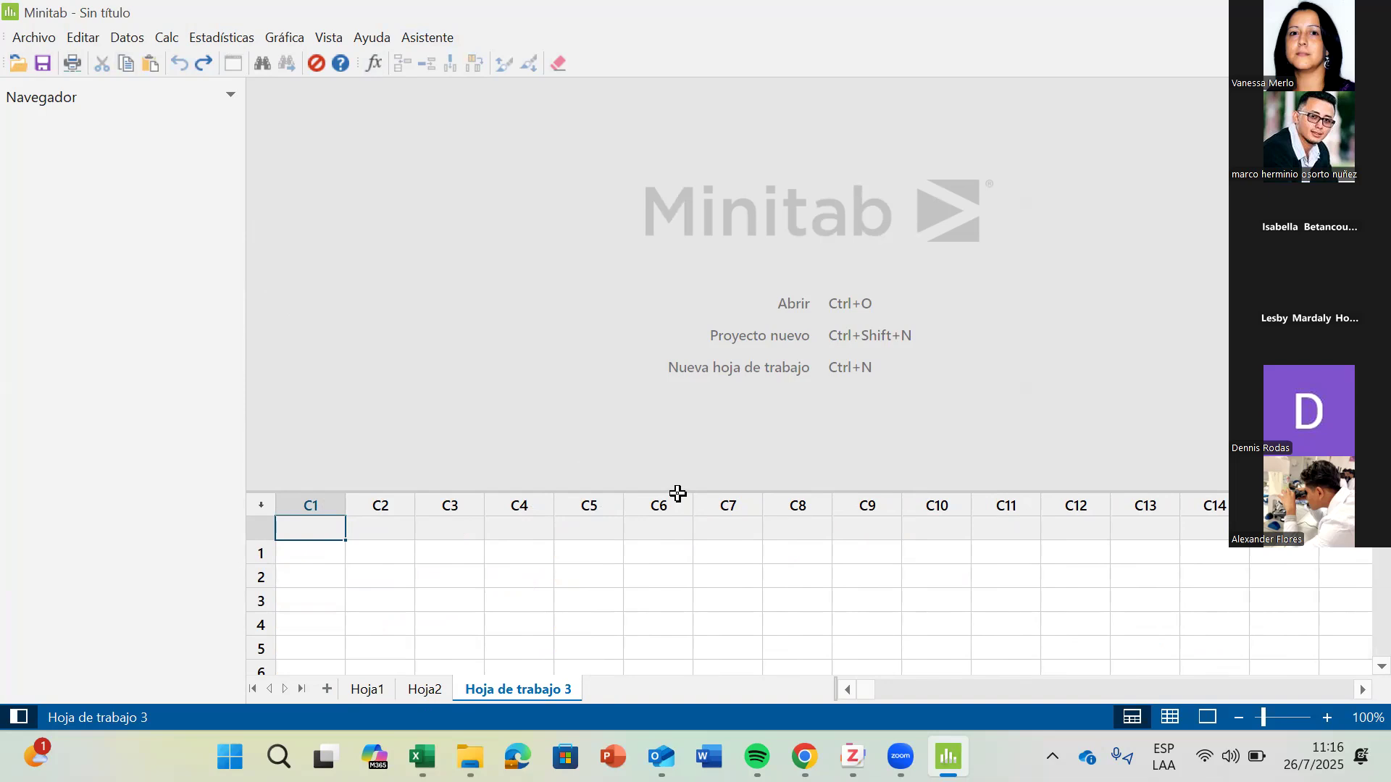
drag(678, 495, 778, 401)
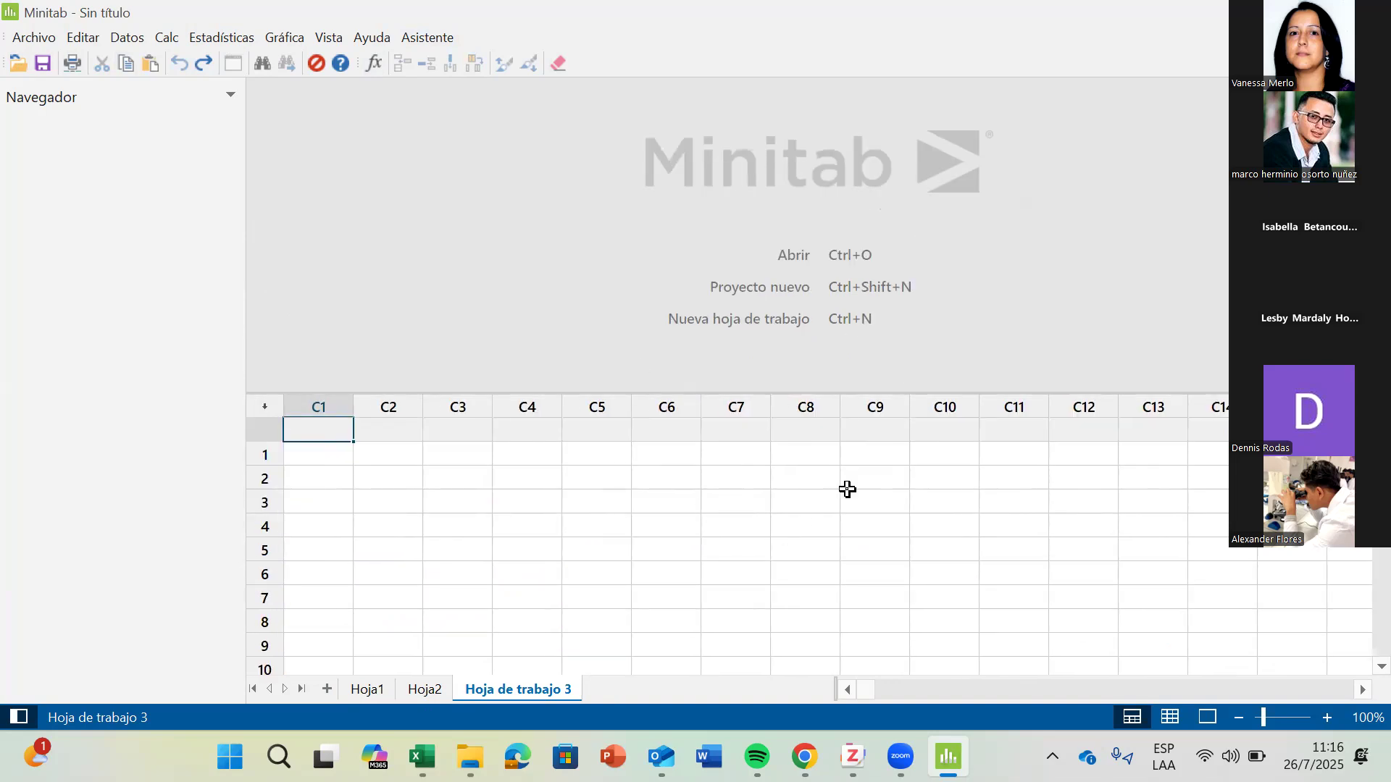
Return to the MINITAB_19 folder in File Explorer and open the Microplastico workbook in Excel.
mouse_move(470, 756)
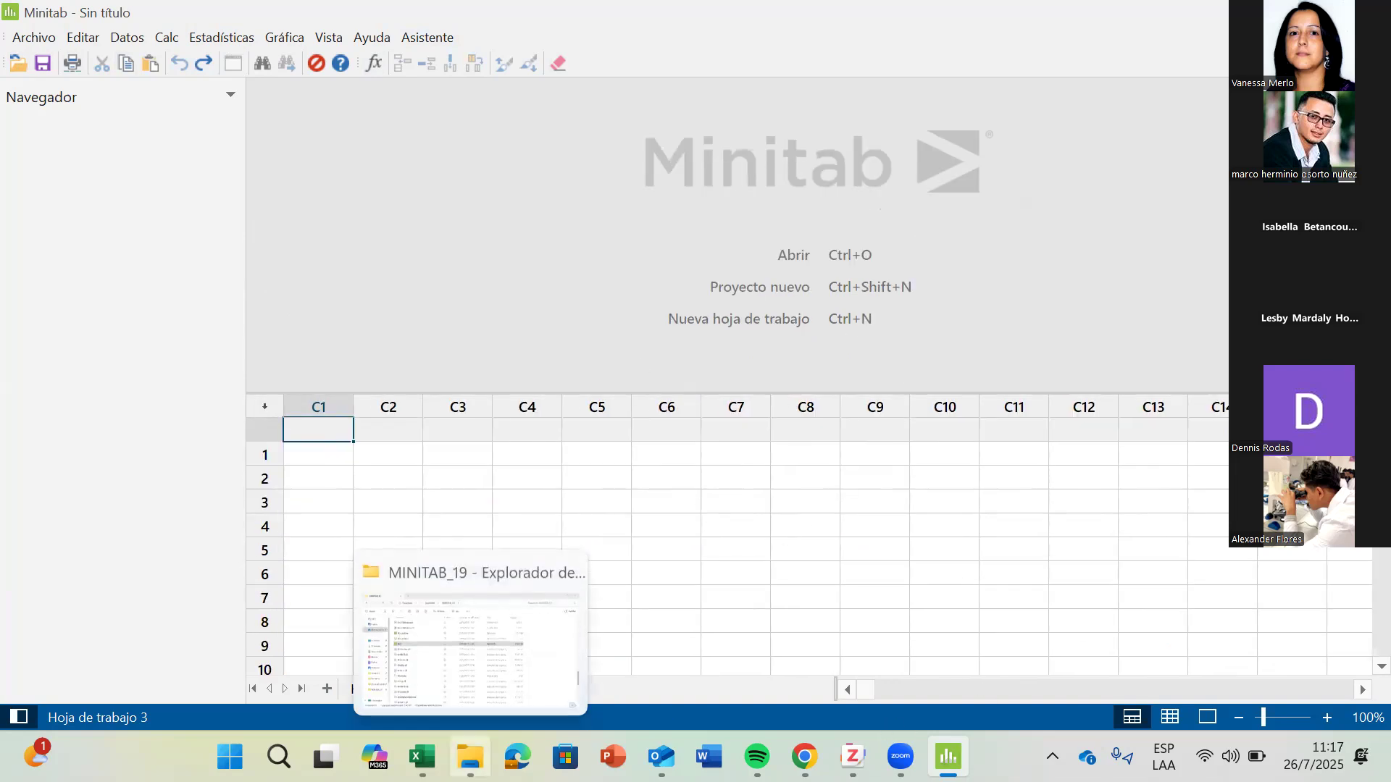
click(417, 688)
scroll(373, 339, down, 2)
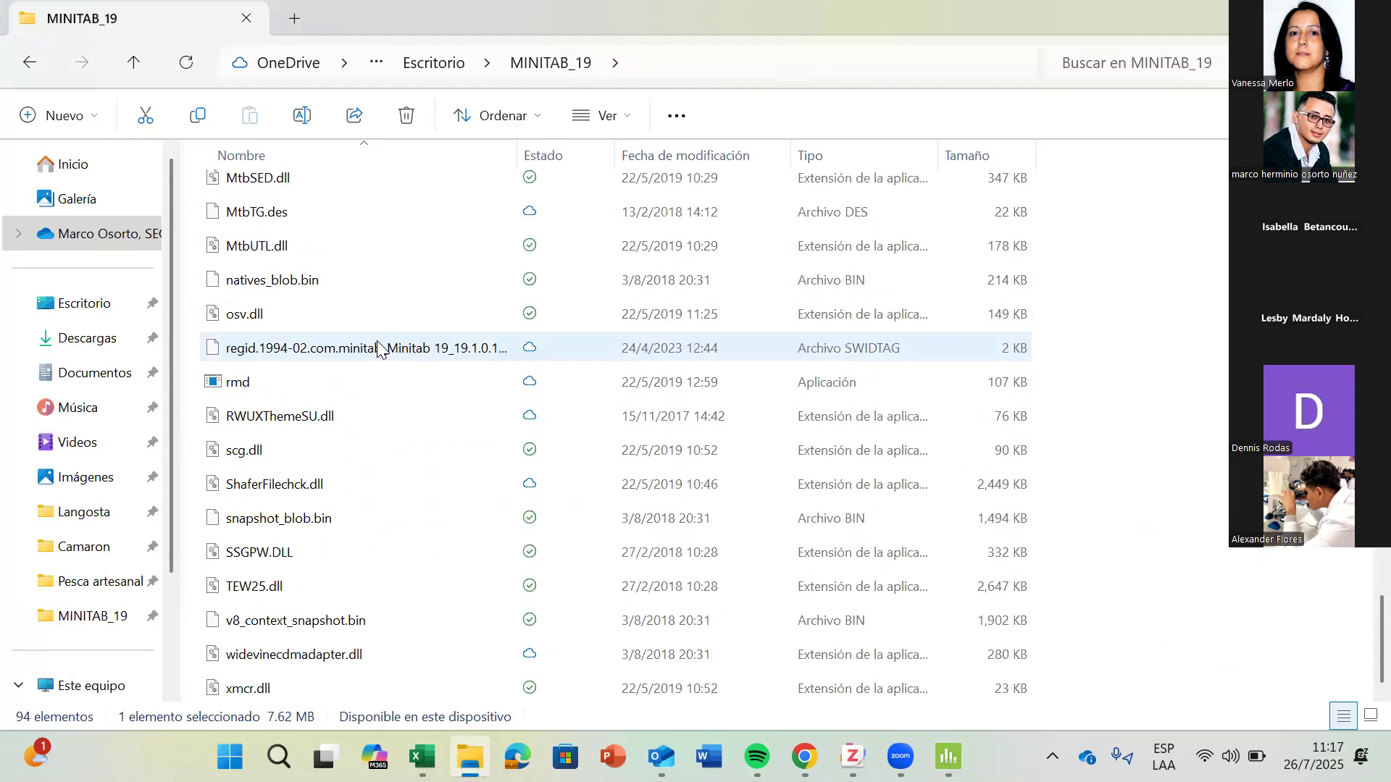
scroll(444, 543, up, 7)
scroll(444, 543, up, 6)
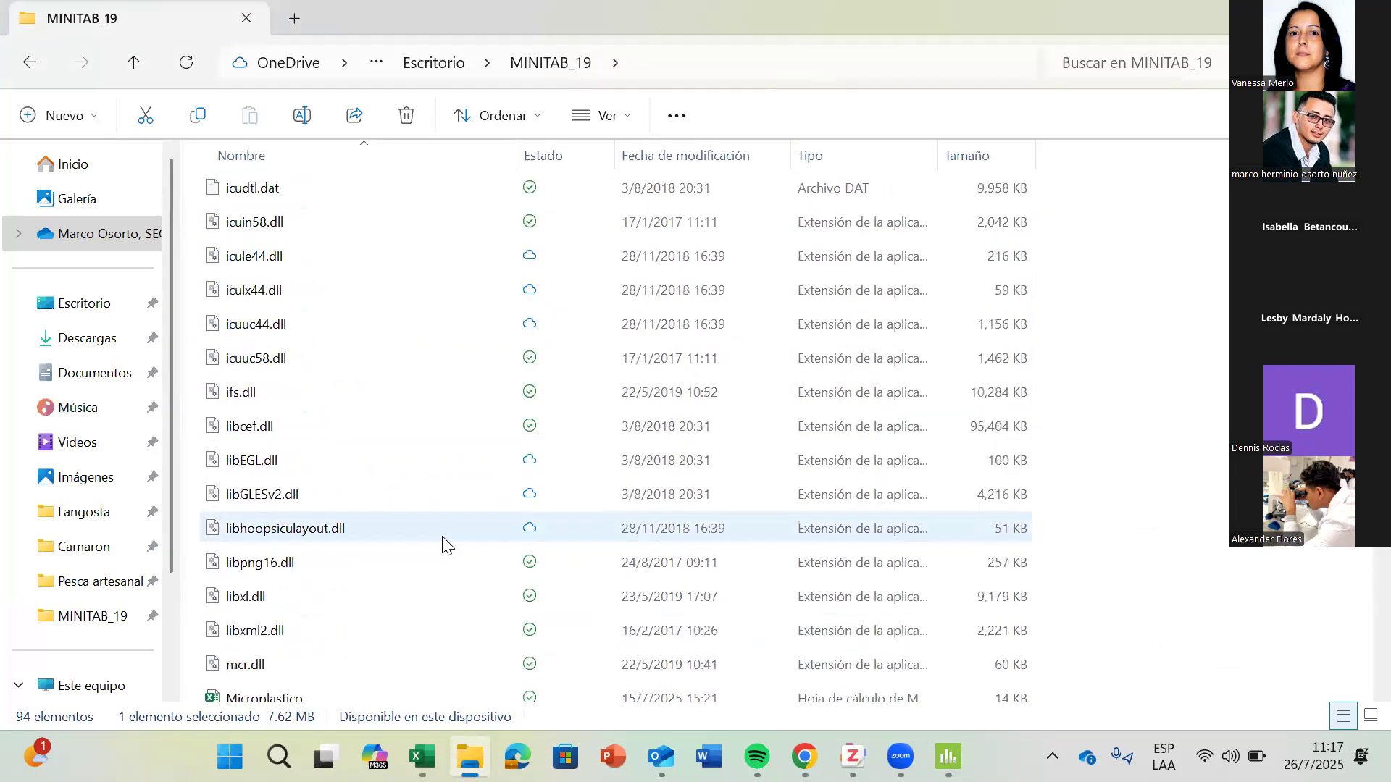
scroll(444, 543, up, 6)
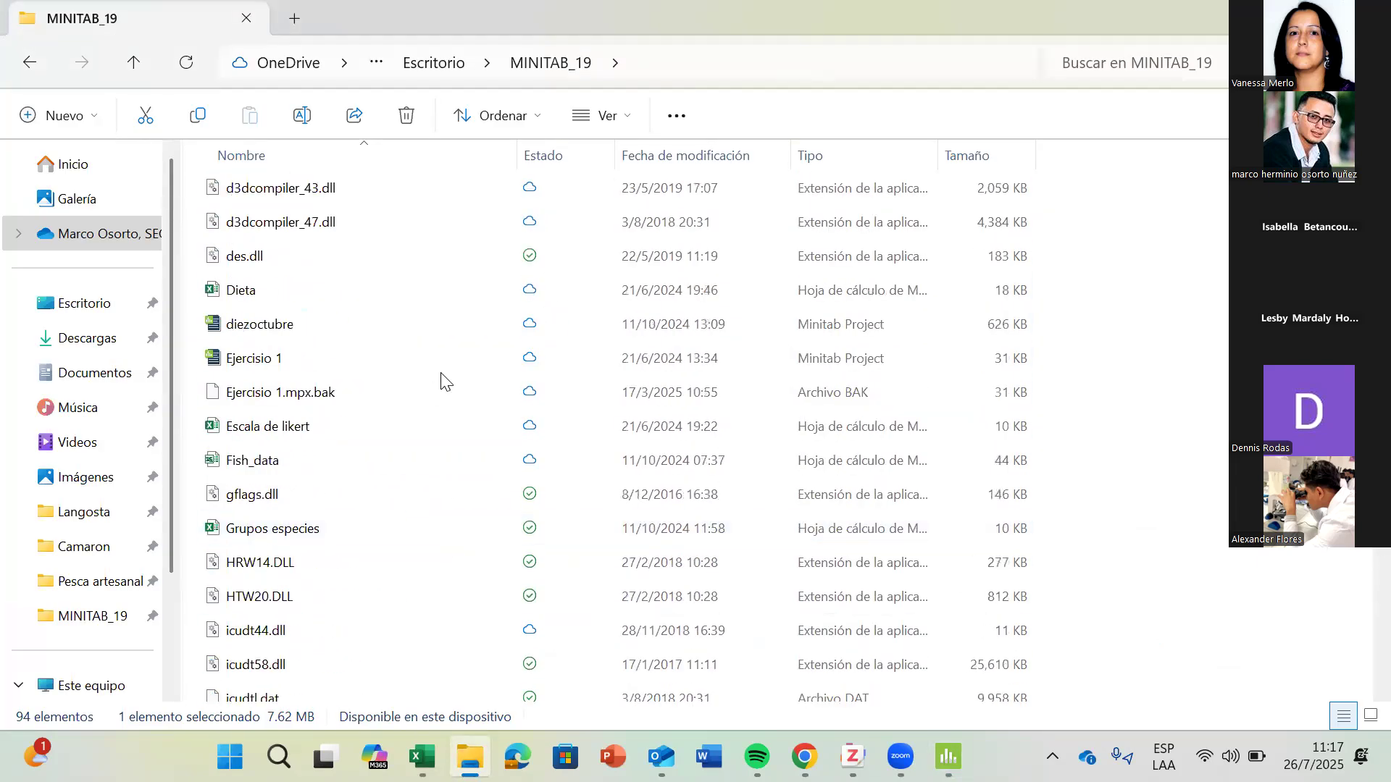
scroll(464, 384, up, 3)
scroll(484, 393, up, 4)
scroll(492, 395, down, 10)
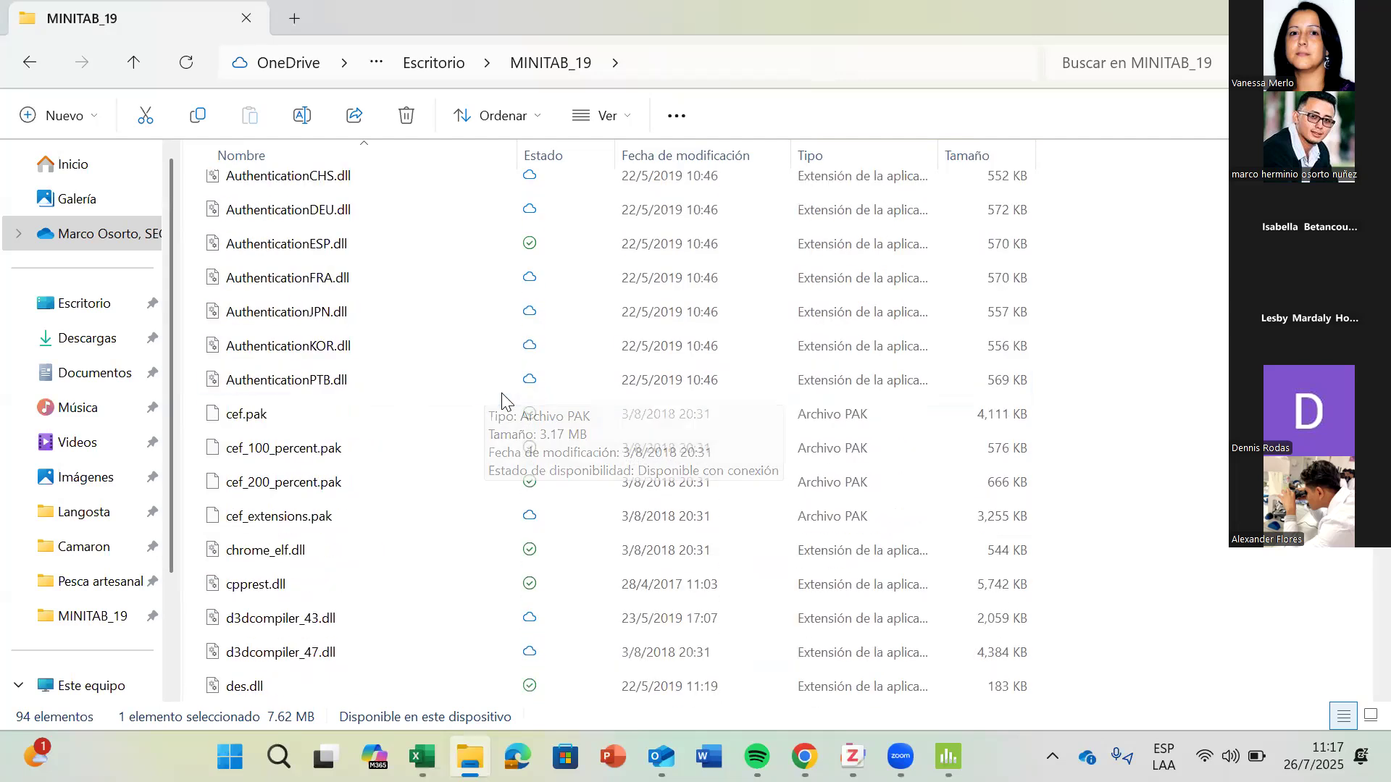
scroll(502, 397, up, 3)
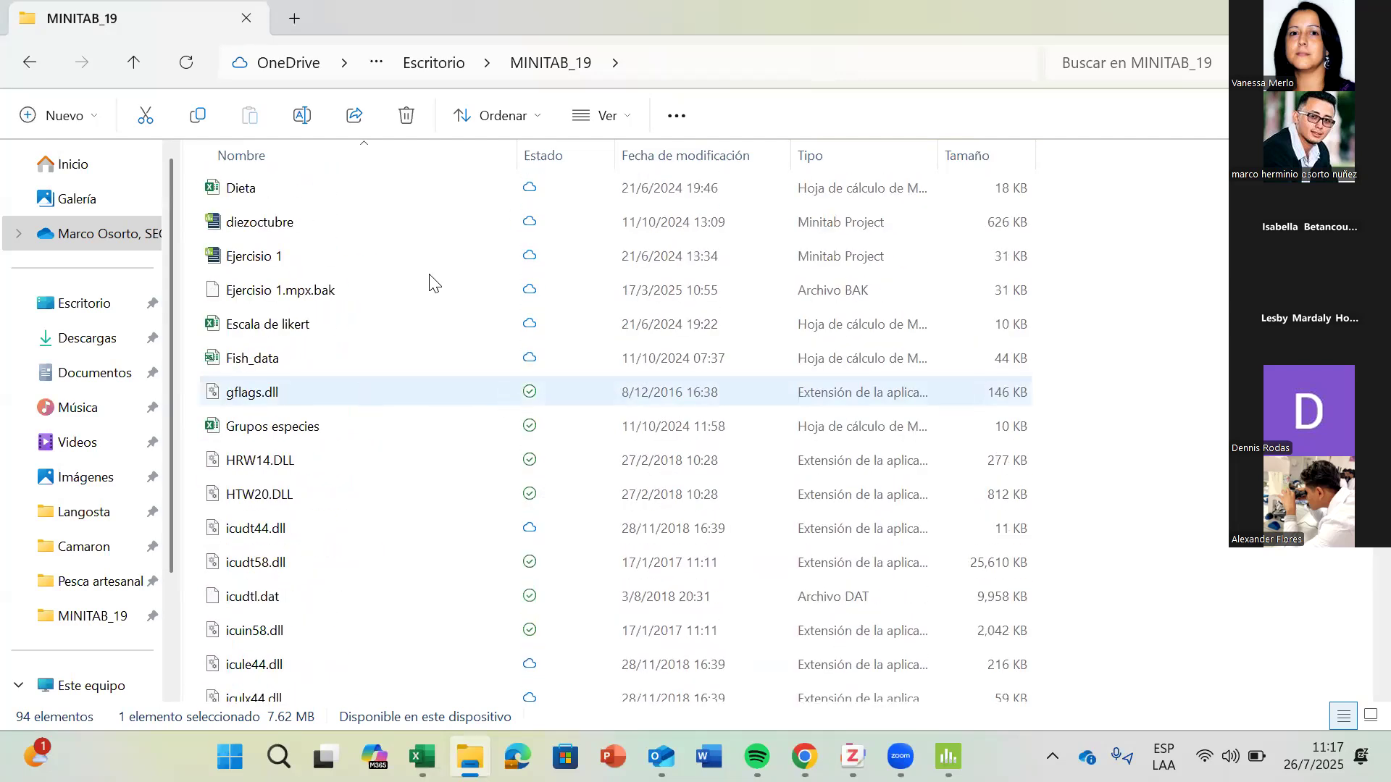
scroll(428, 283, down, 2)
scroll(435, 485, down, 4)
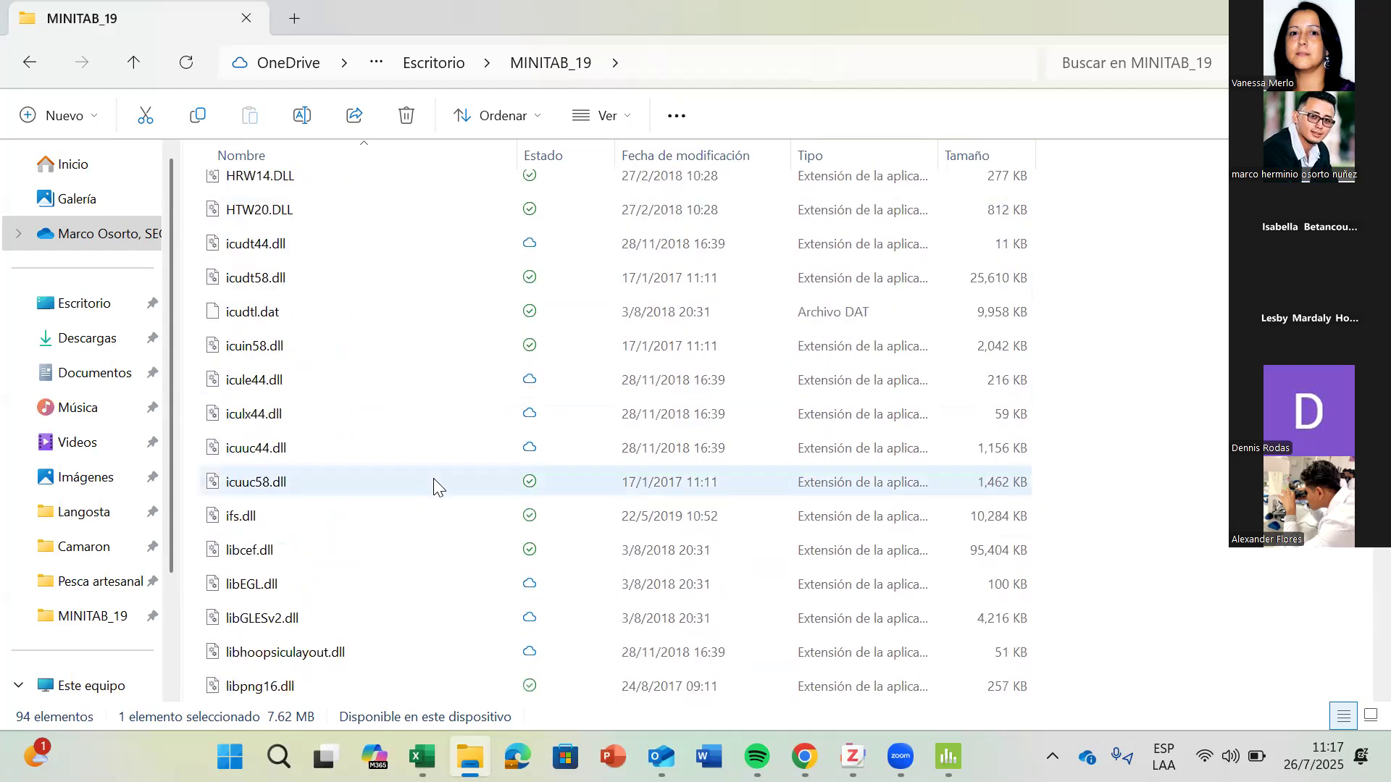
scroll(420, 427, down, 1)
double_click(419, 426)
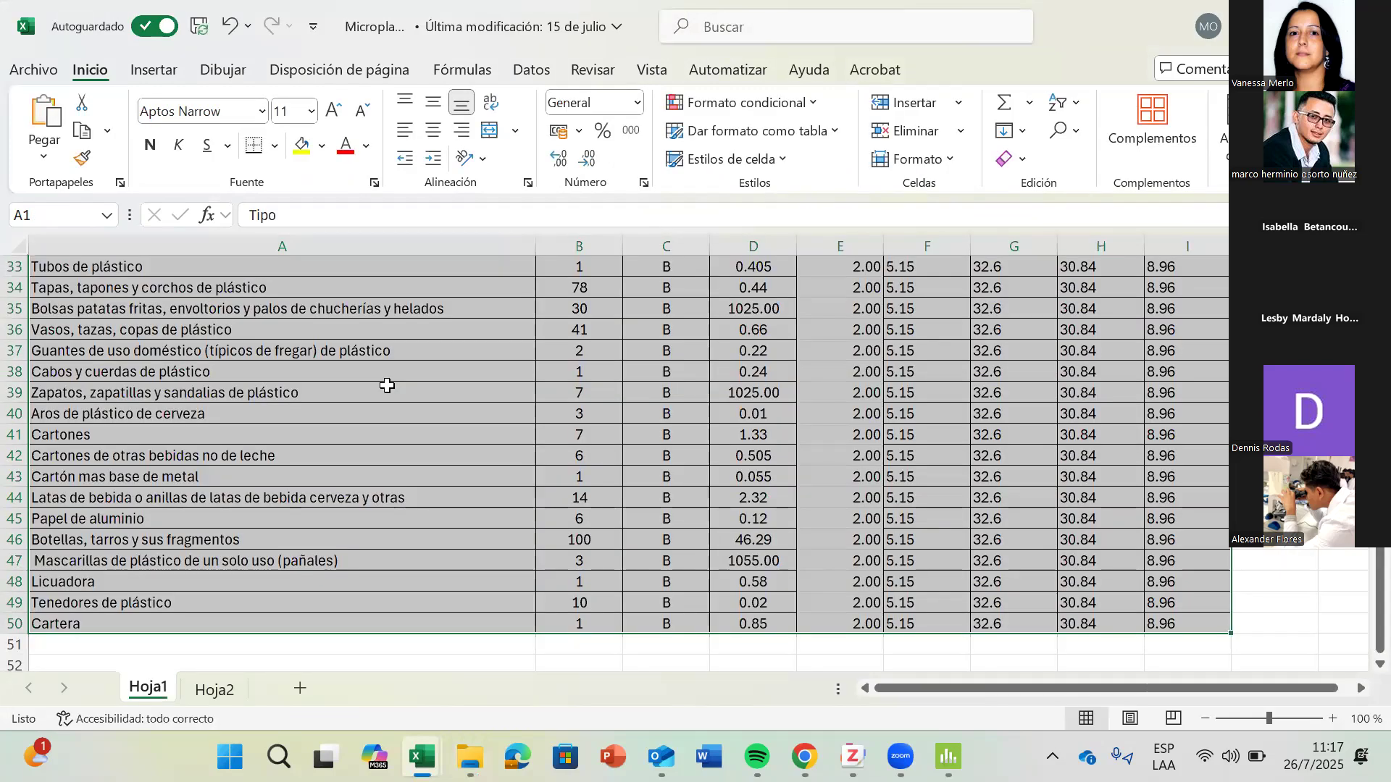
Copy the whole Hoja1 data table, cells A1 to I50 including the headers.
scroll(387, 385, up, 2)
scroll(387, 386, up, 4)
drag(124, 270, 1219, 617)
key(ctrl+c)
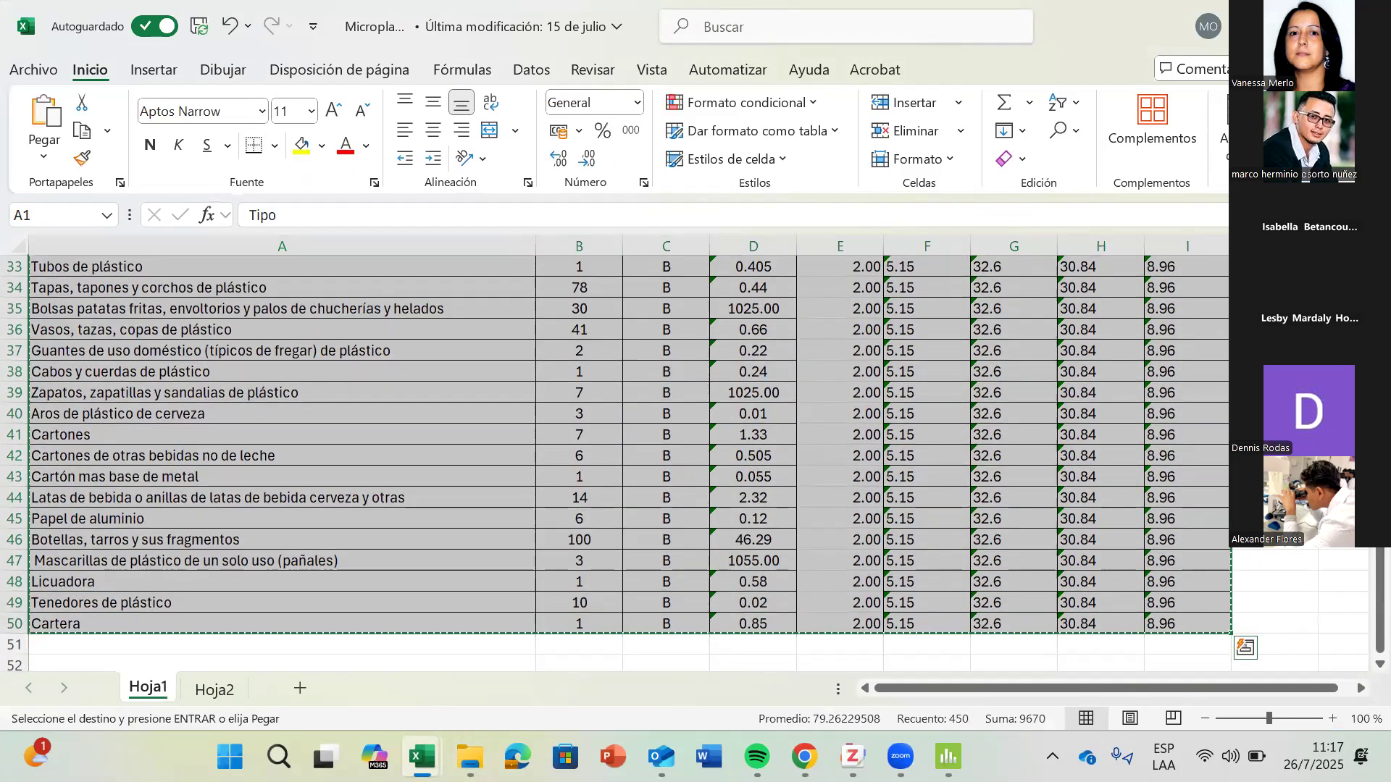
Switch to Minitab with the blank Hoja de trabajo 3 worksheet.
key(alt+Tab)
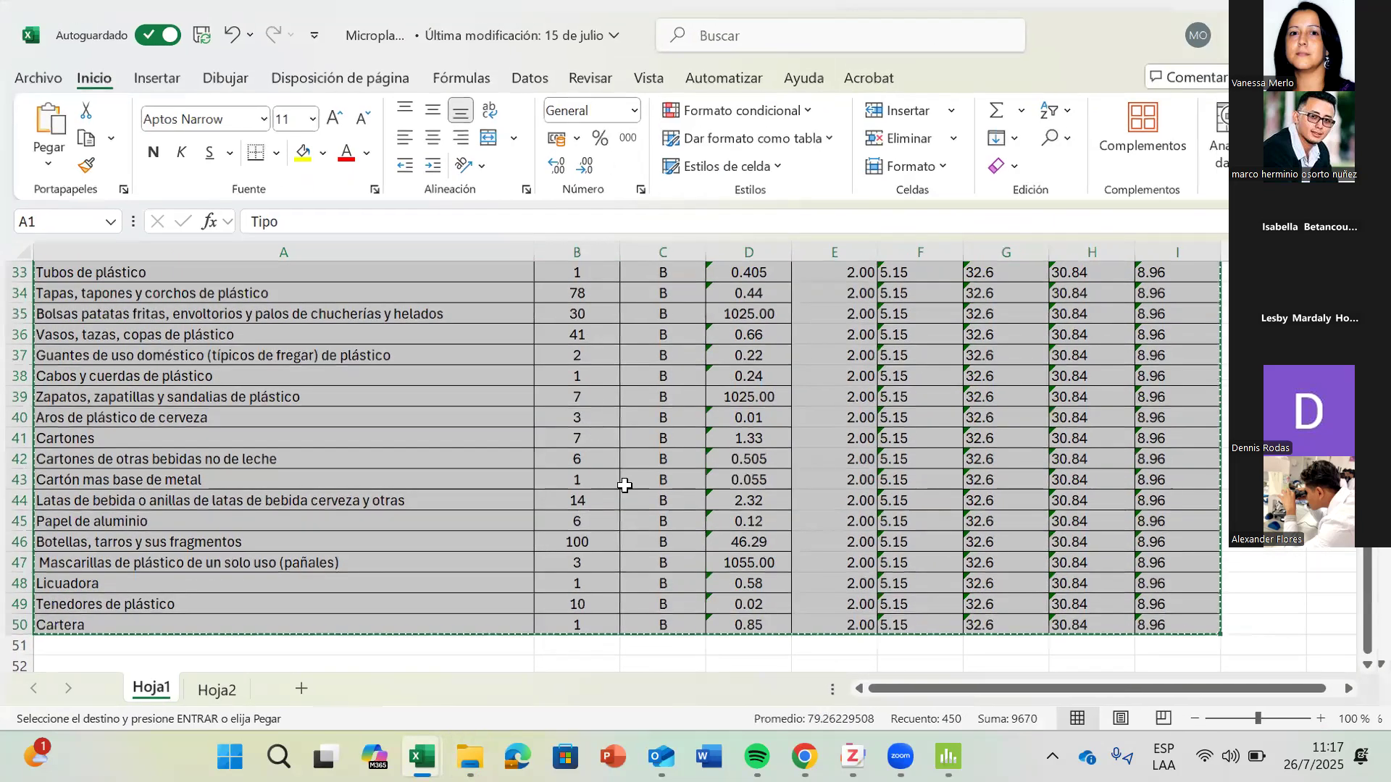
click(948, 756)
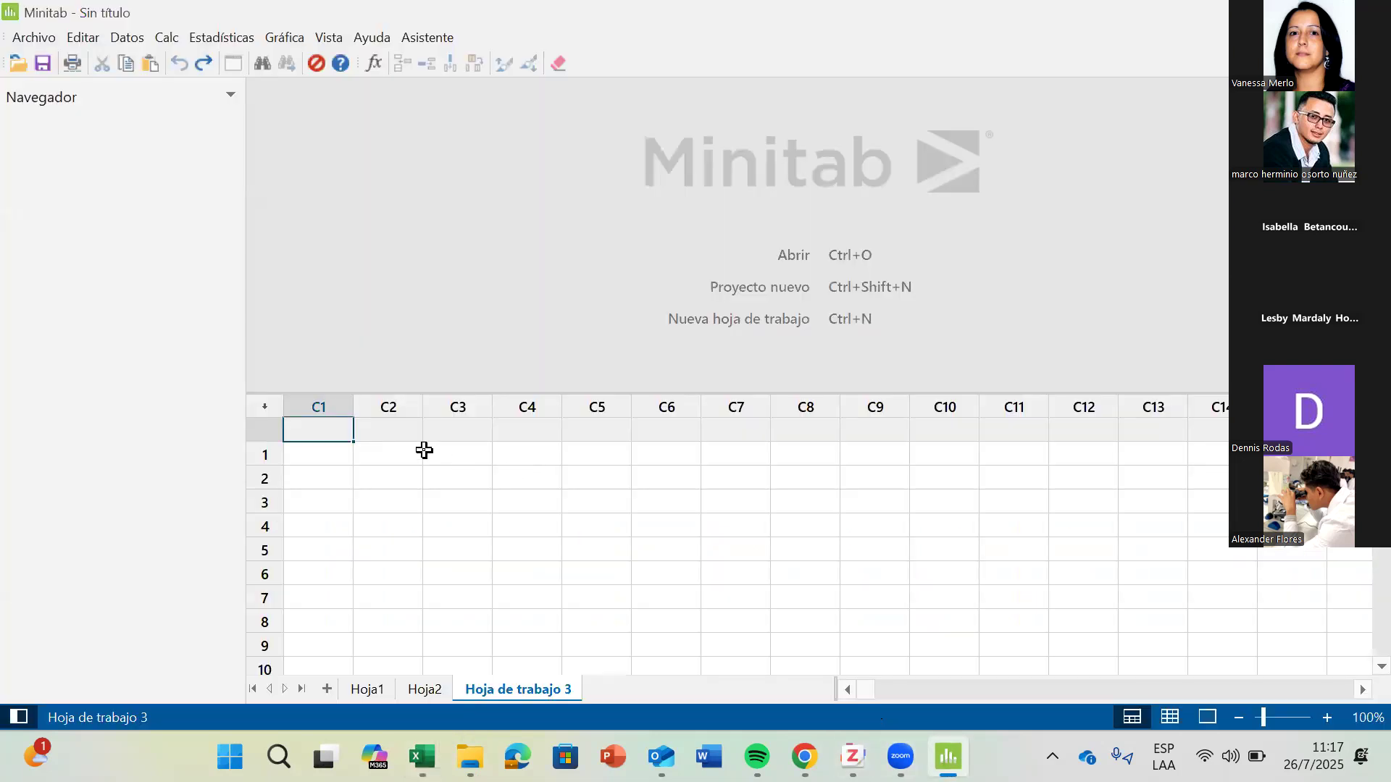
Try pasting the copied table with the whole C1 column of Hoja de trabajo 3 selected, and undo the paste.
click(320, 405)
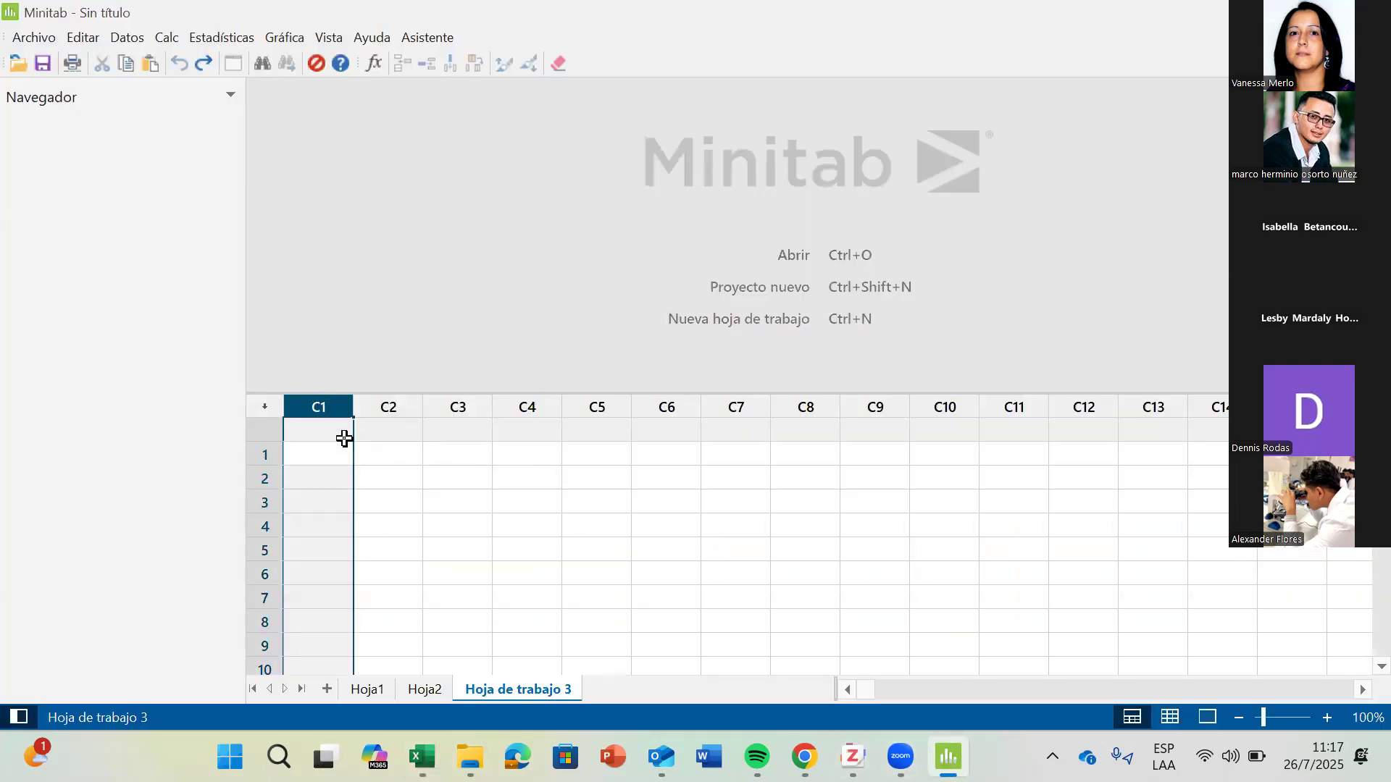
key(ctrl+v)
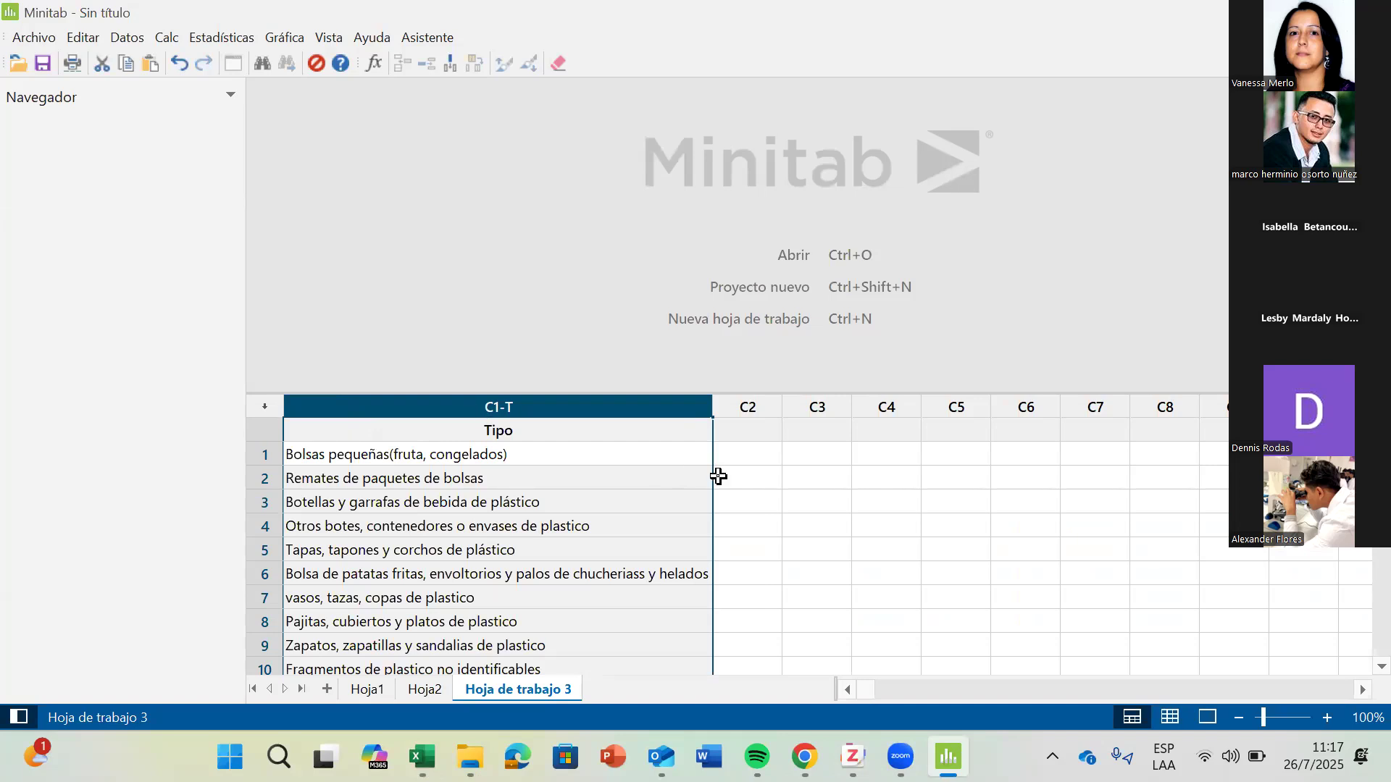
click(179, 64)
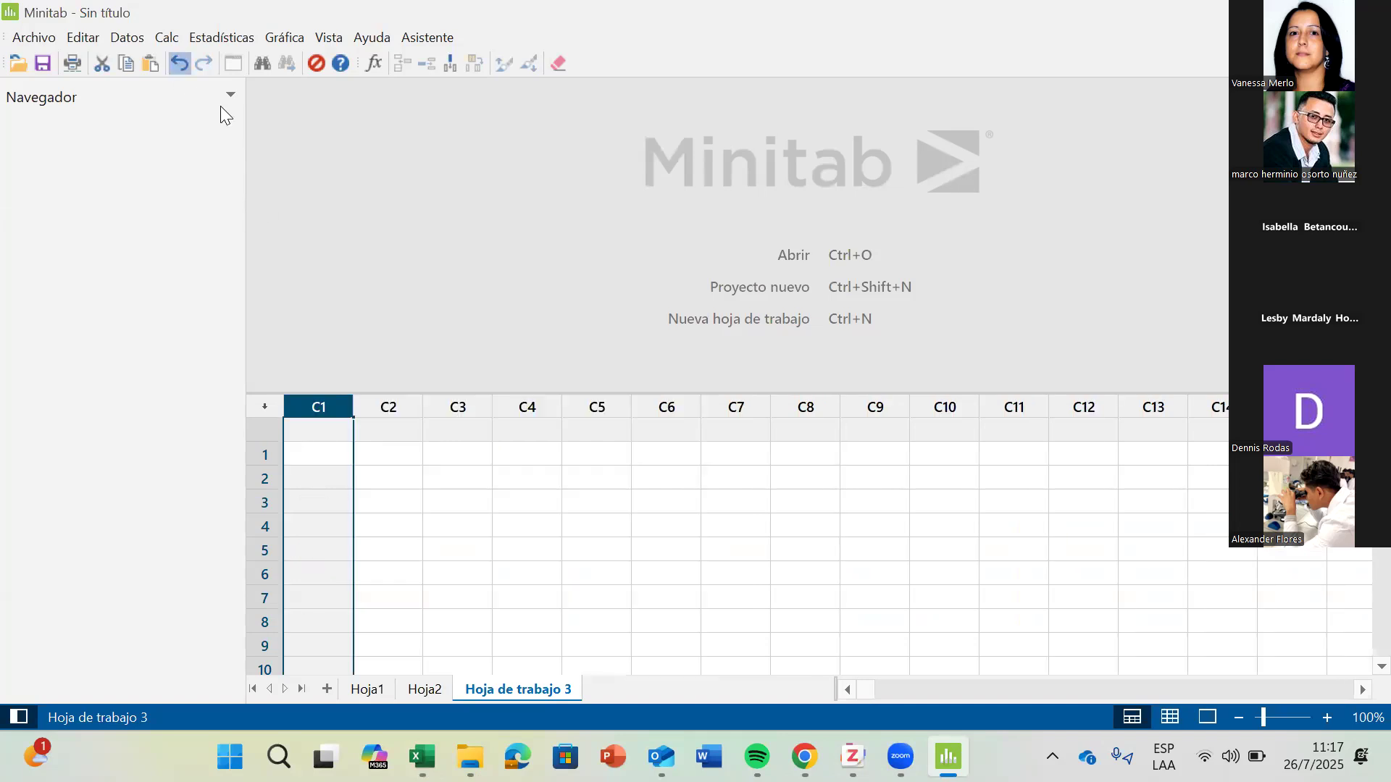
Paste the copied table into Hoja de trabajo 3, starting at the name cell of column C1.
click(330, 428)
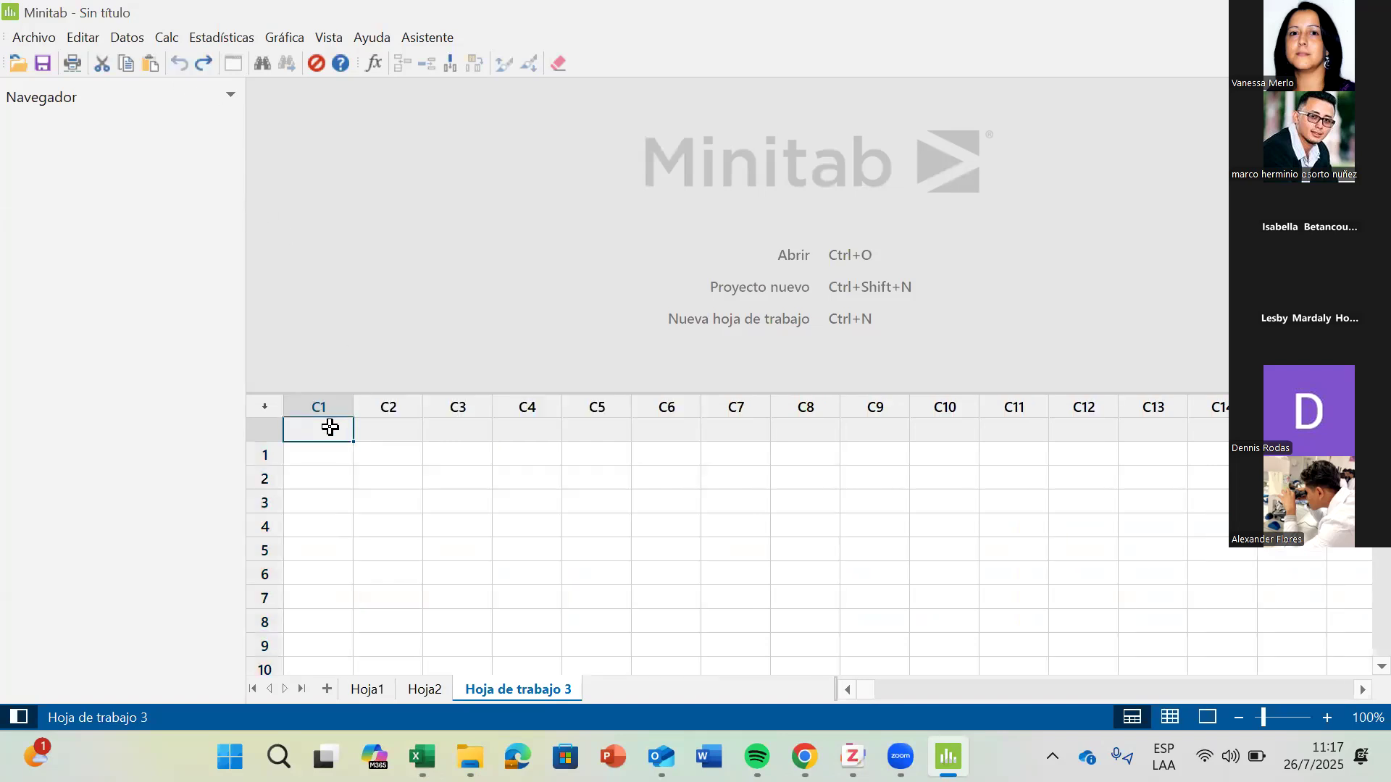
key(ctrl+v)
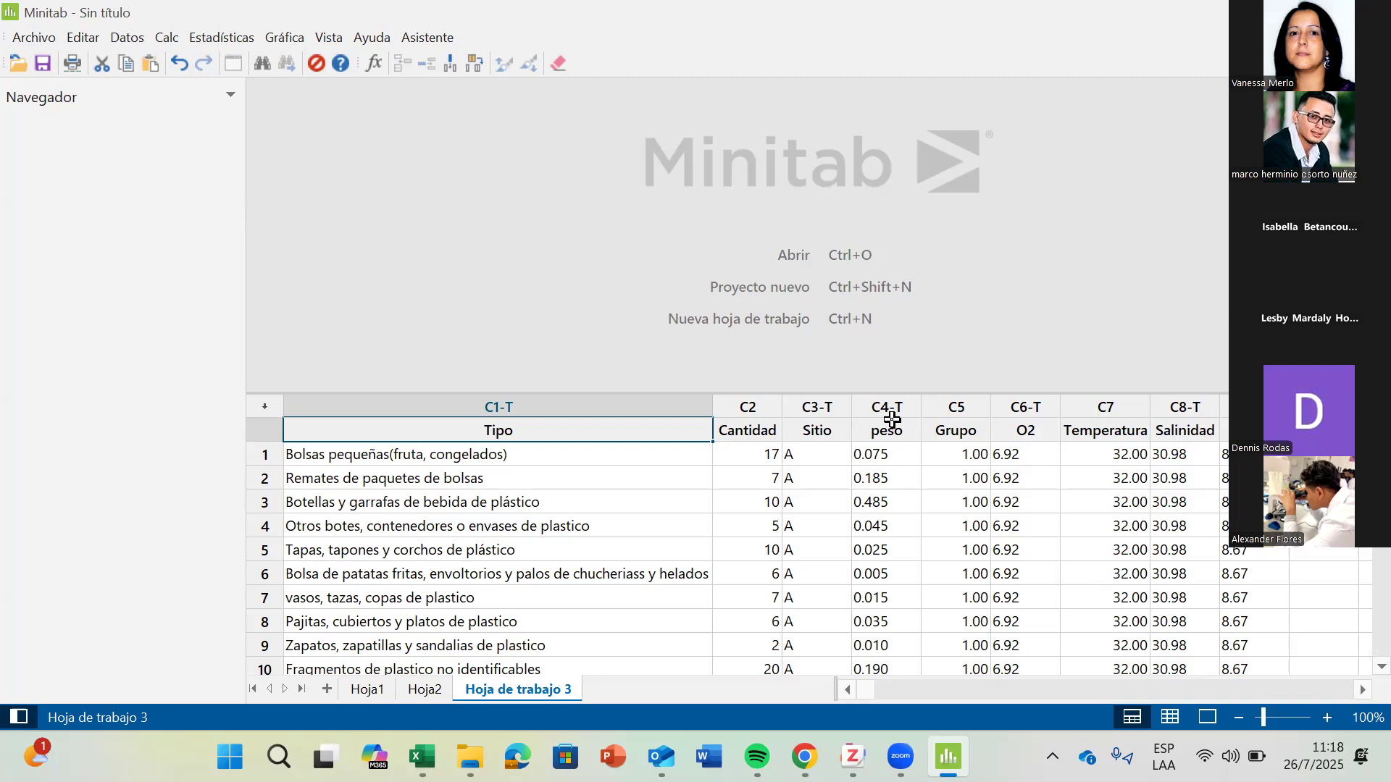
Look through all the pasted rows of Hoja de trabajo 3 from the first to the last entry.
scroll(1070, 534, down, 1)
scroll(1072, 534, up, 1)
scroll(987, 478, down, 1)
scroll(991, 456, up, 1)
scroll(990, 476, down, 2)
scroll(989, 476, down, 4)
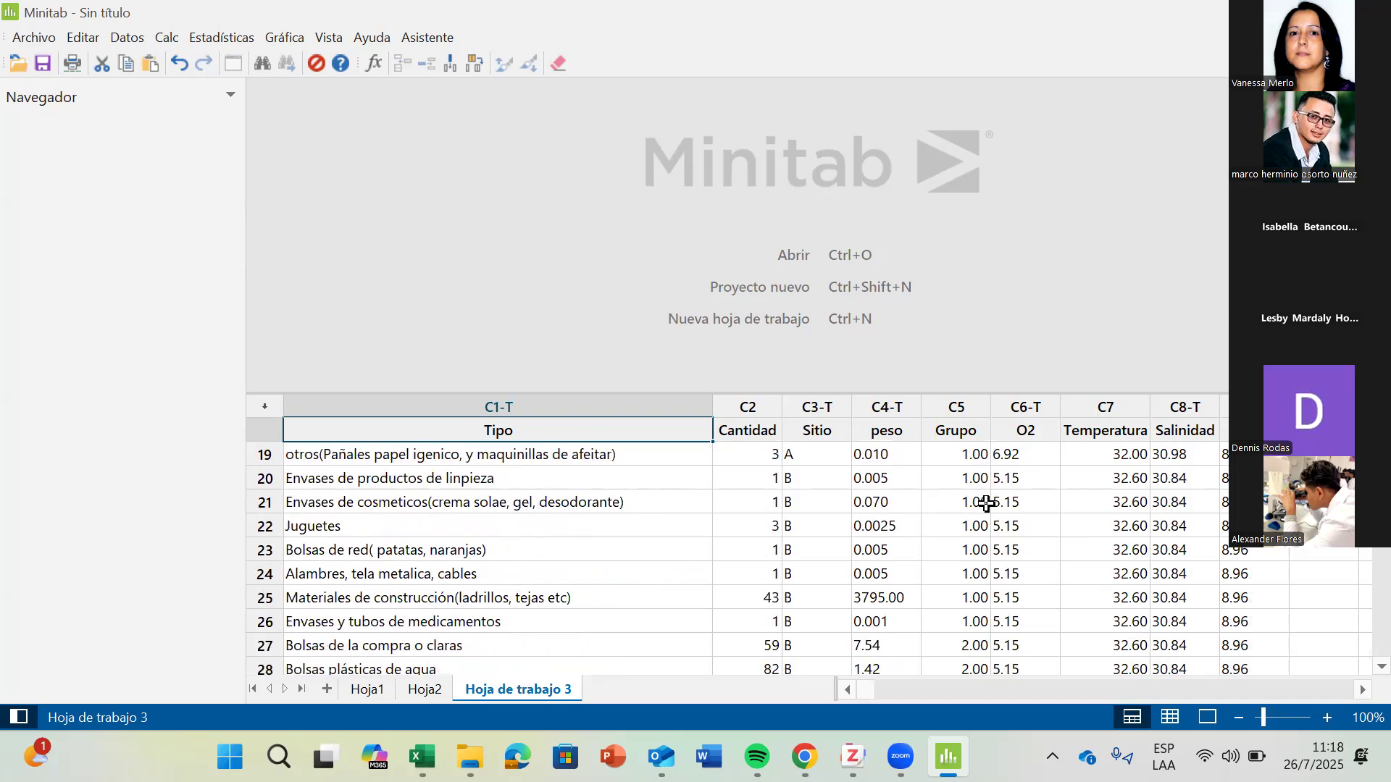
scroll(993, 485, up, 6)
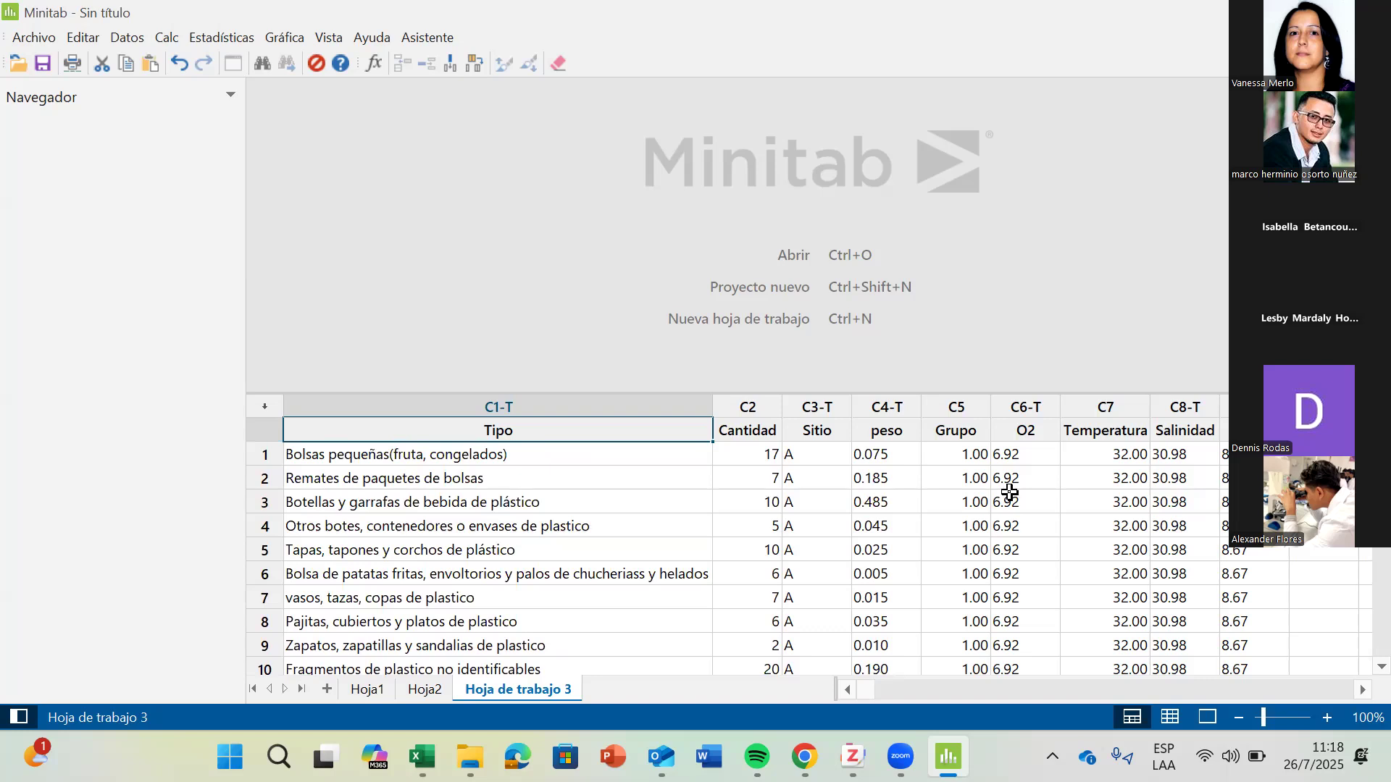
scroll(1009, 492, down, 14)
scroll(1009, 492, down, 1)
scroll(1009, 492, up, 15)
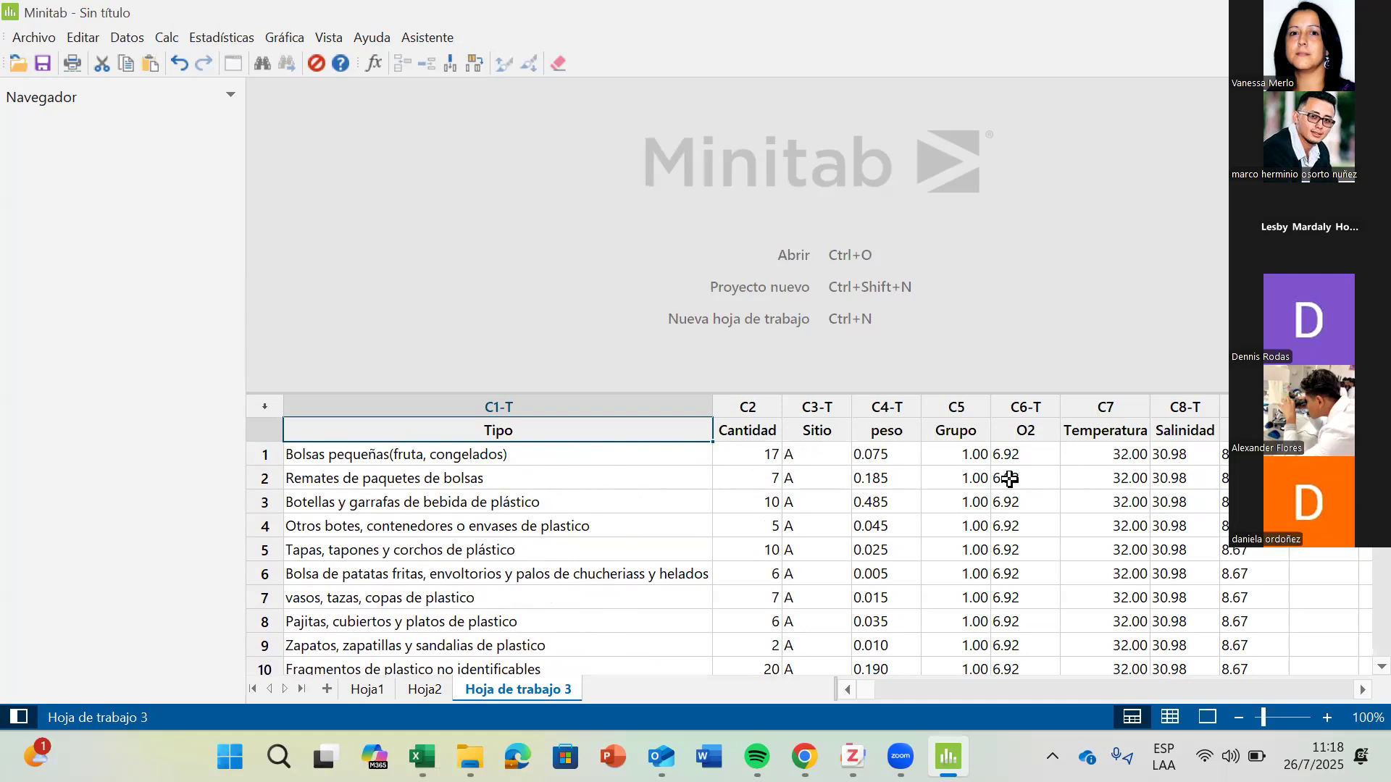
scroll(1041, 504, down, 9)
scroll(1042, 503, down, 7)
scroll(1041, 504, up, 16)
Go over the column names of Hoja de trabajo 3 one by one, from Sitio to the ninth column.
click(816, 434)
click(891, 435)
click(955, 430)
drag(1027, 433, 1172, 441)
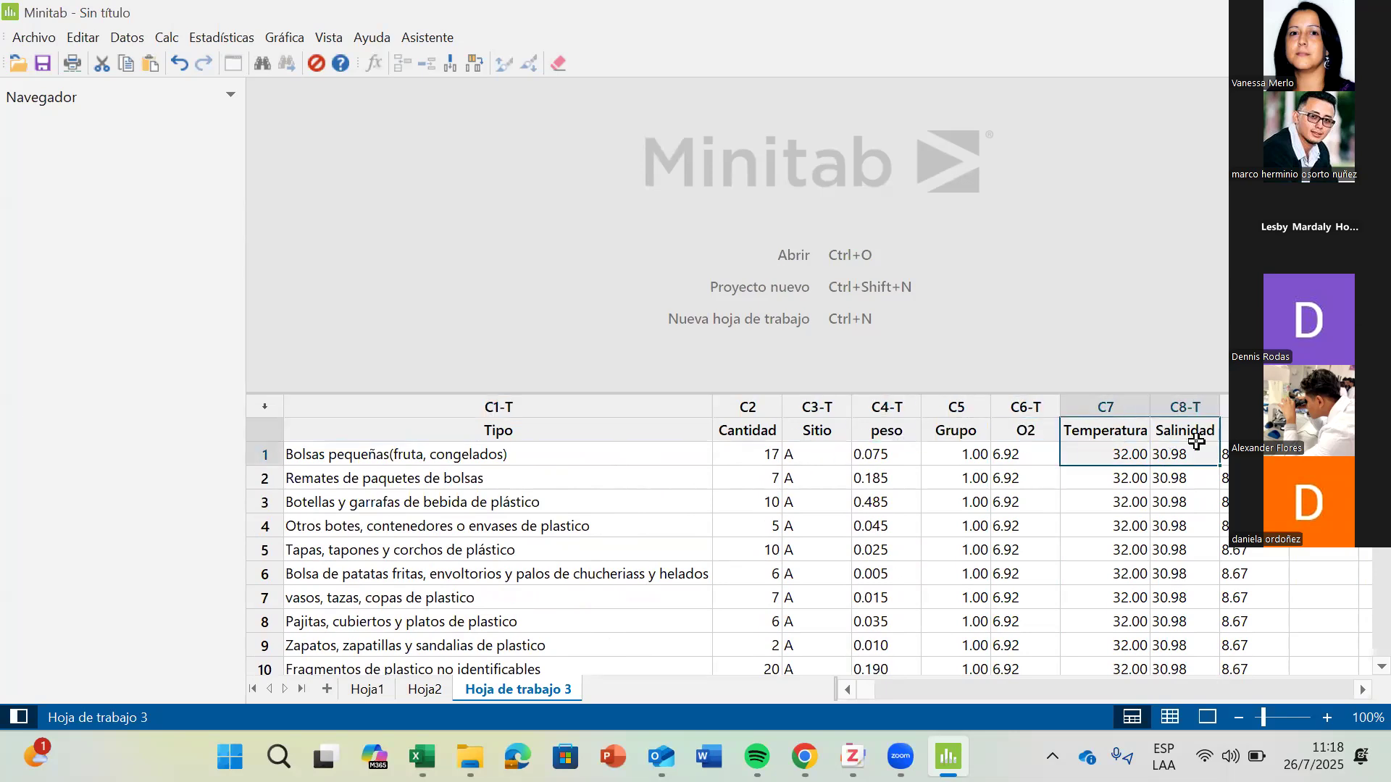
click(1196, 438)
click(1254, 433)
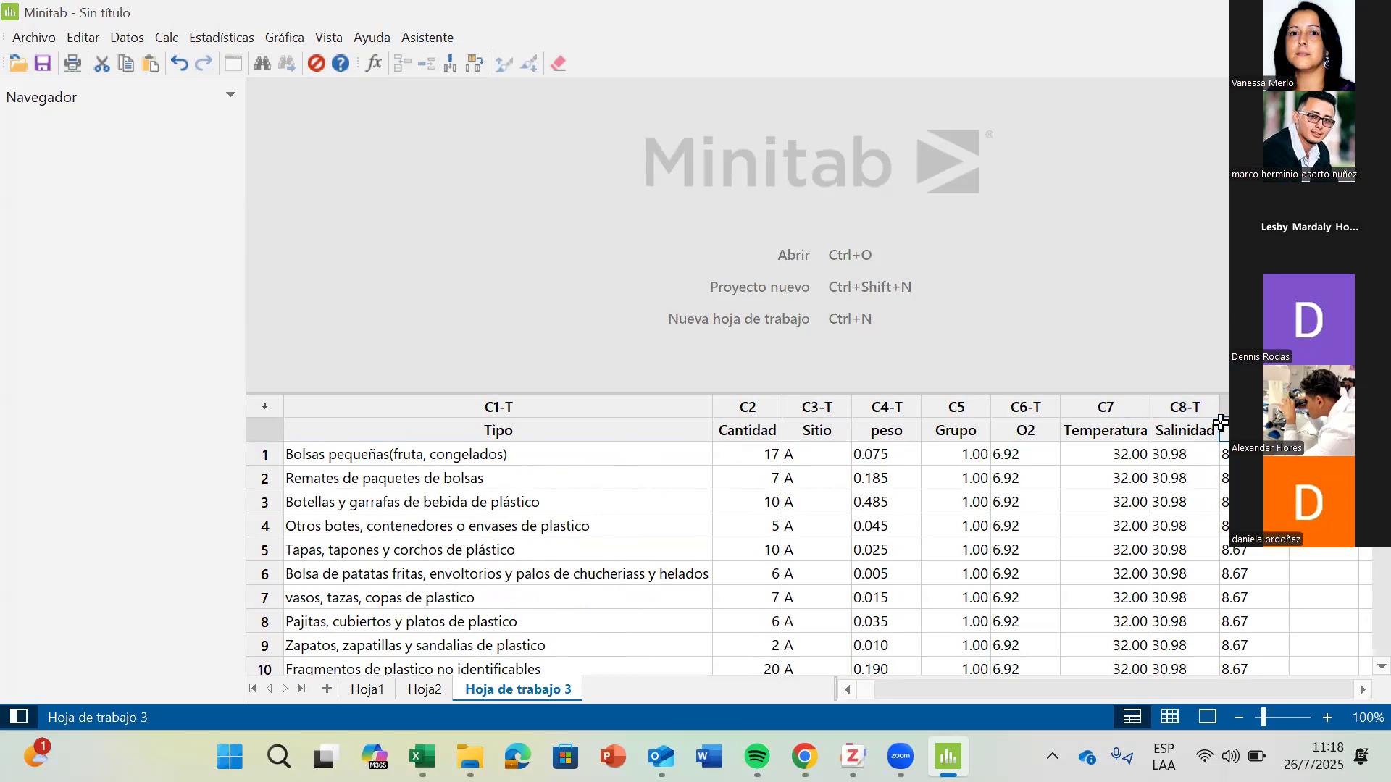
key(Return)
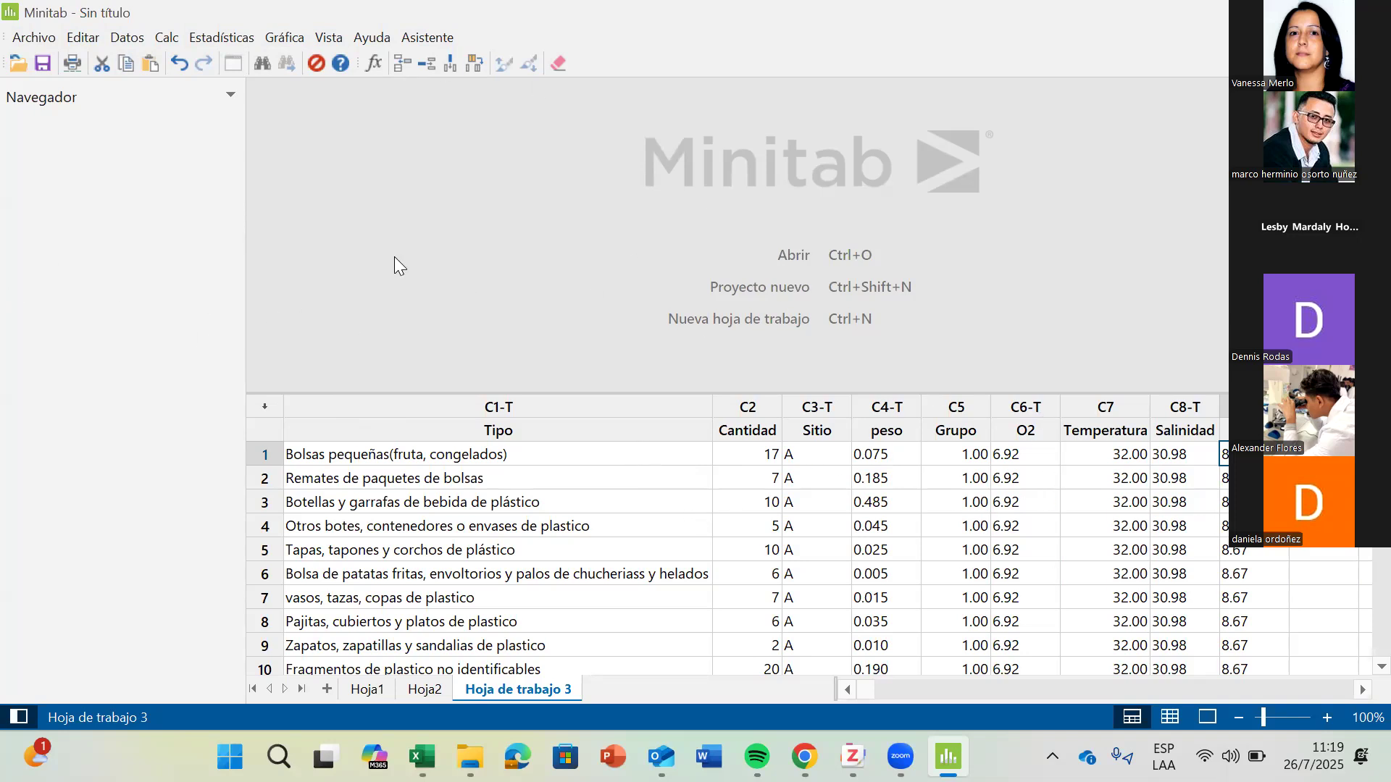
Review the data-handling commands and the statistical analysis categories, from regression and ANOVA to nonparametric tests, equivalence tests, and power and sample size.
click(85, 37)
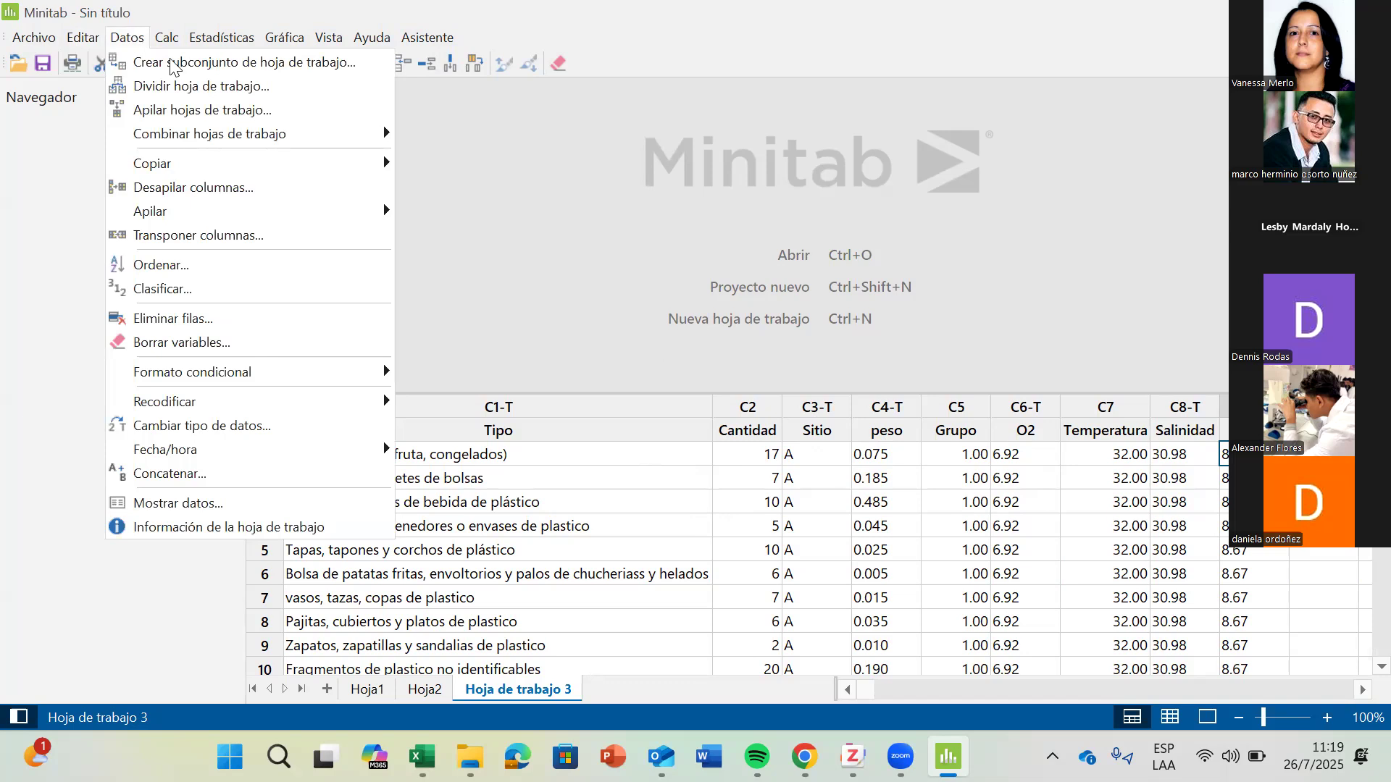
mouse_move(165, 38)
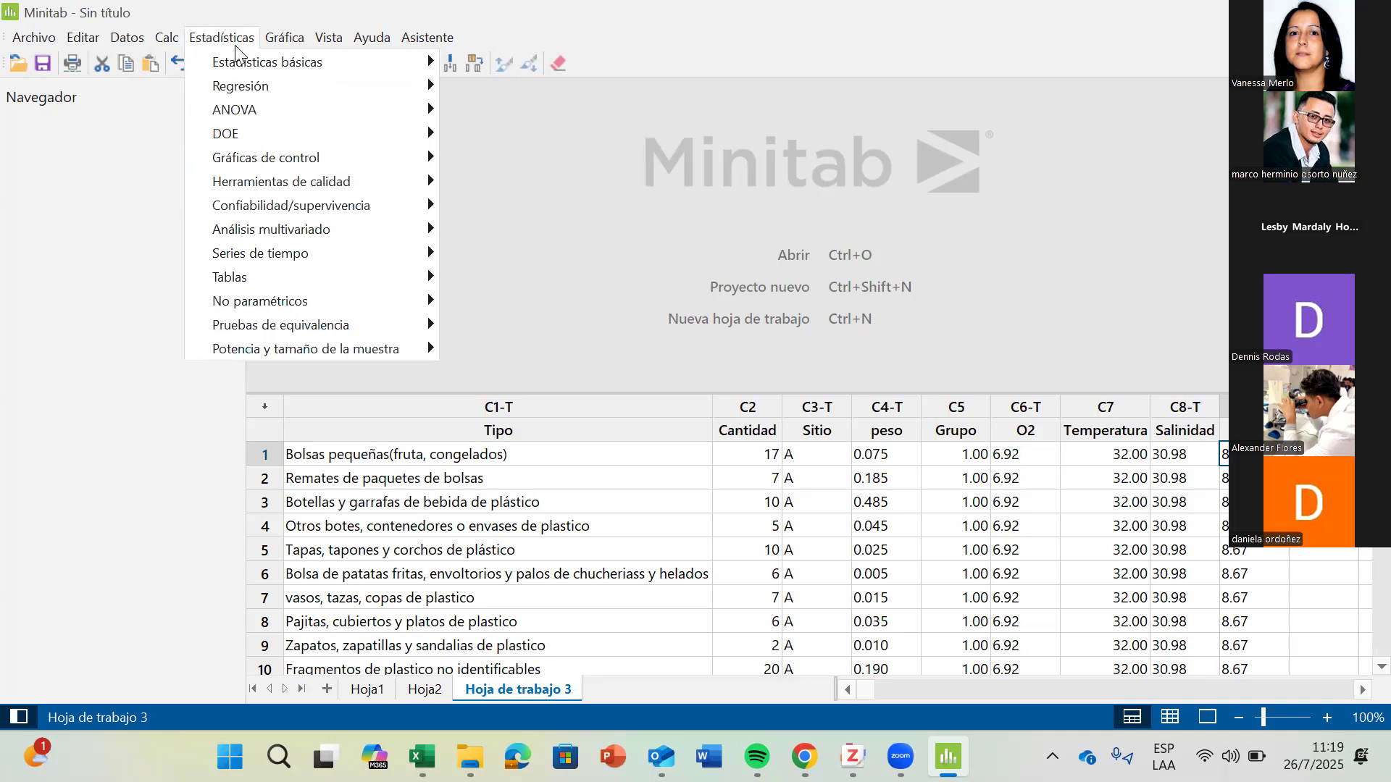
mouse_move(234, 63)
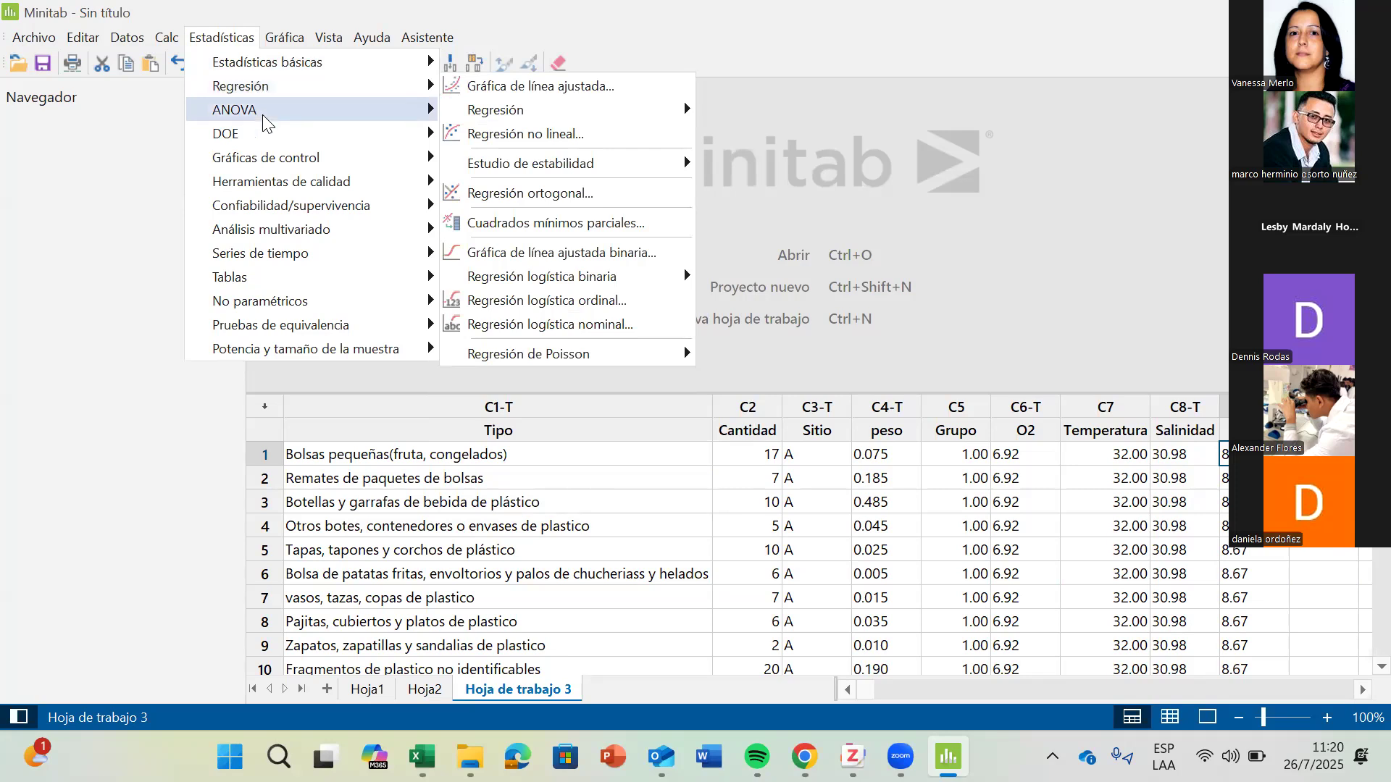
mouse_move(263, 116)
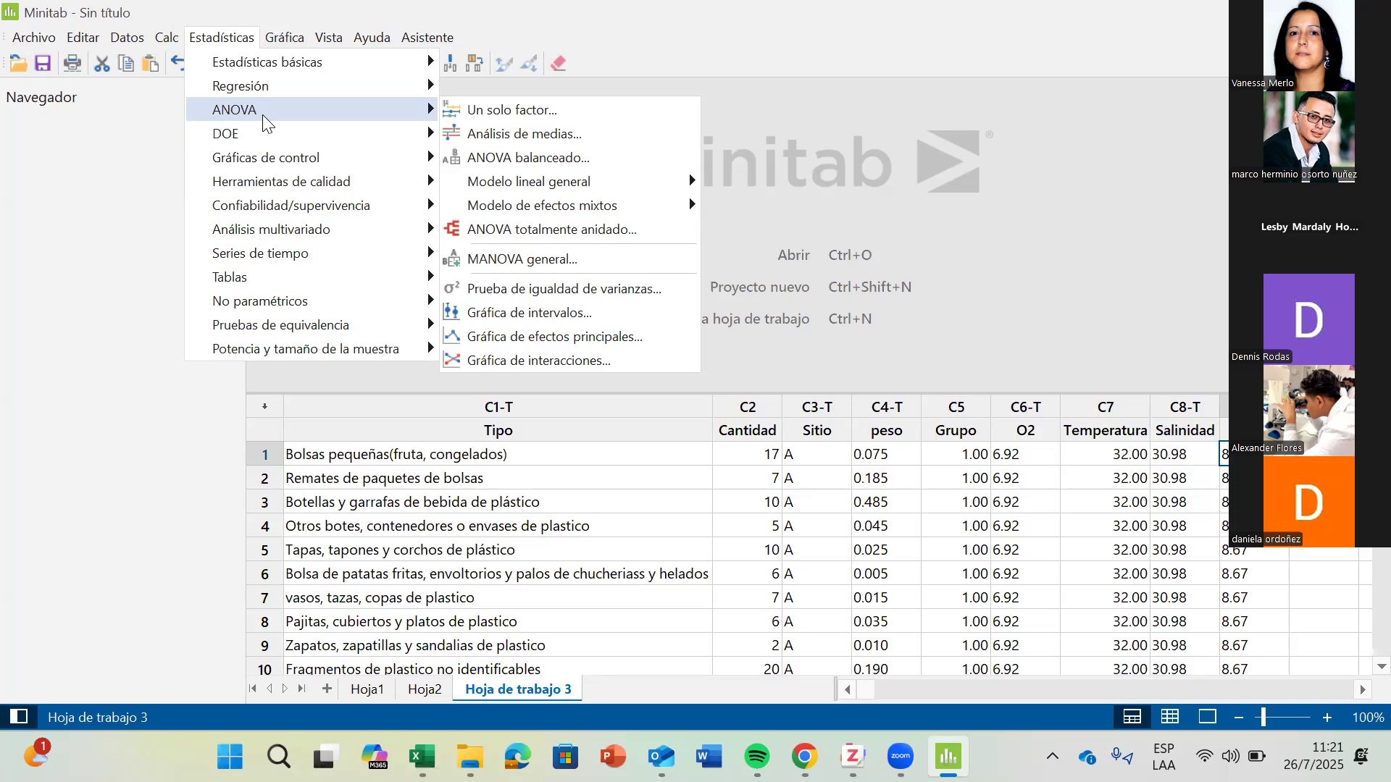
mouse_move(267, 135)
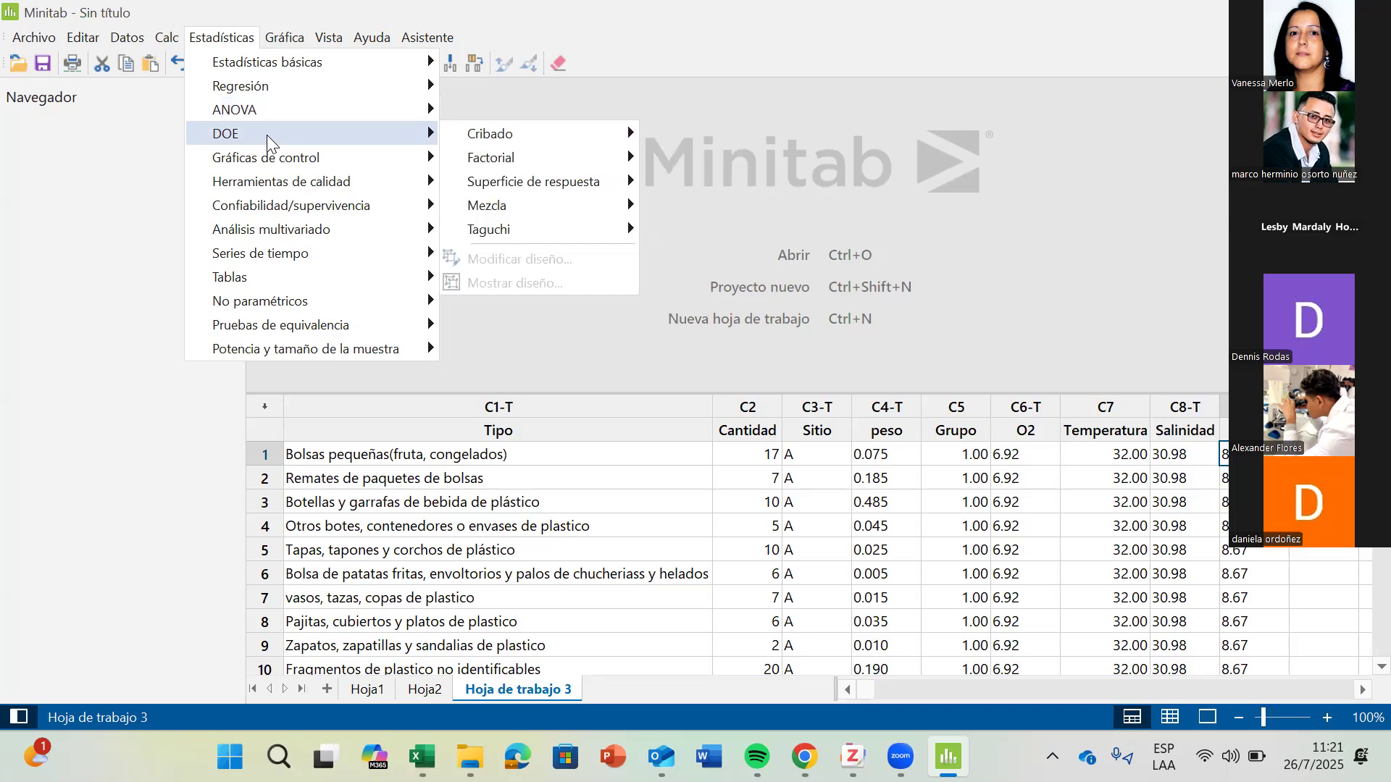
mouse_move(273, 160)
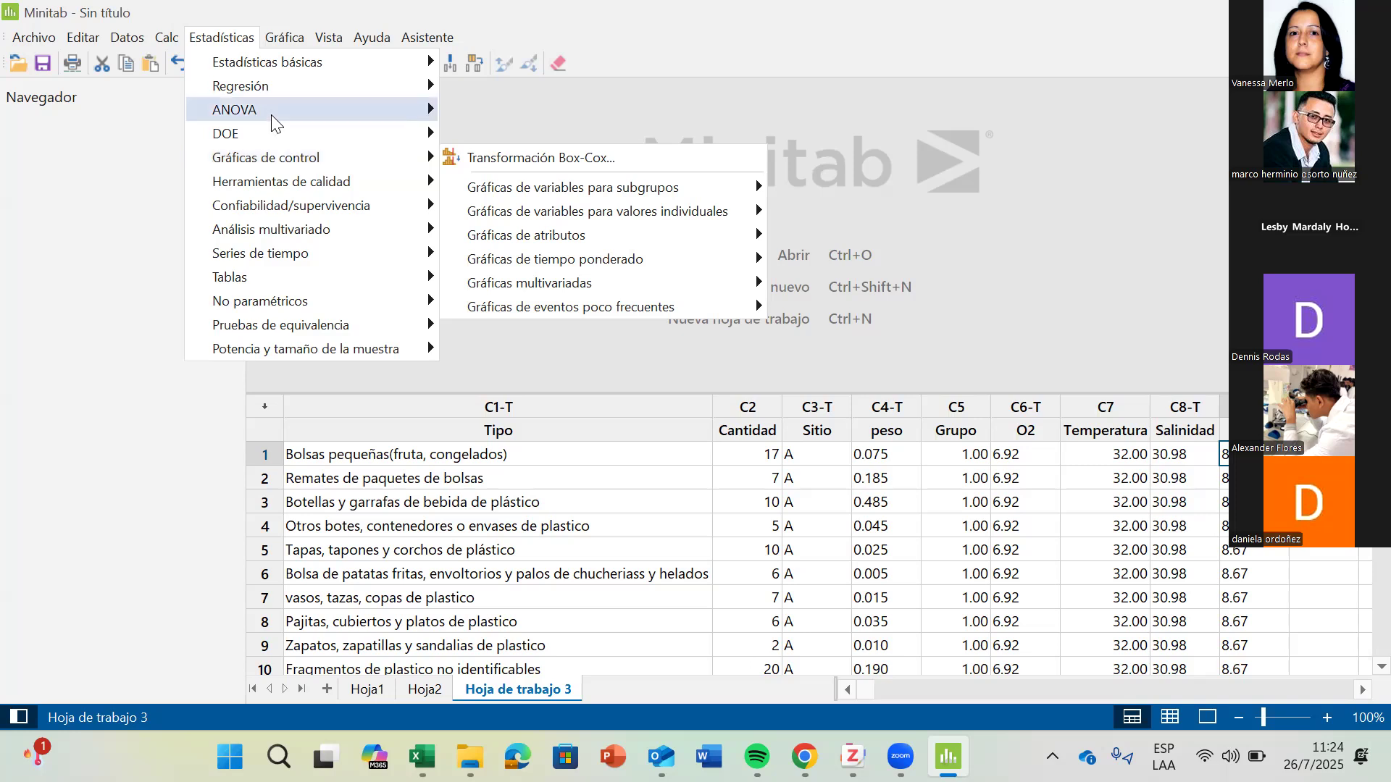
mouse_move(316, 179)
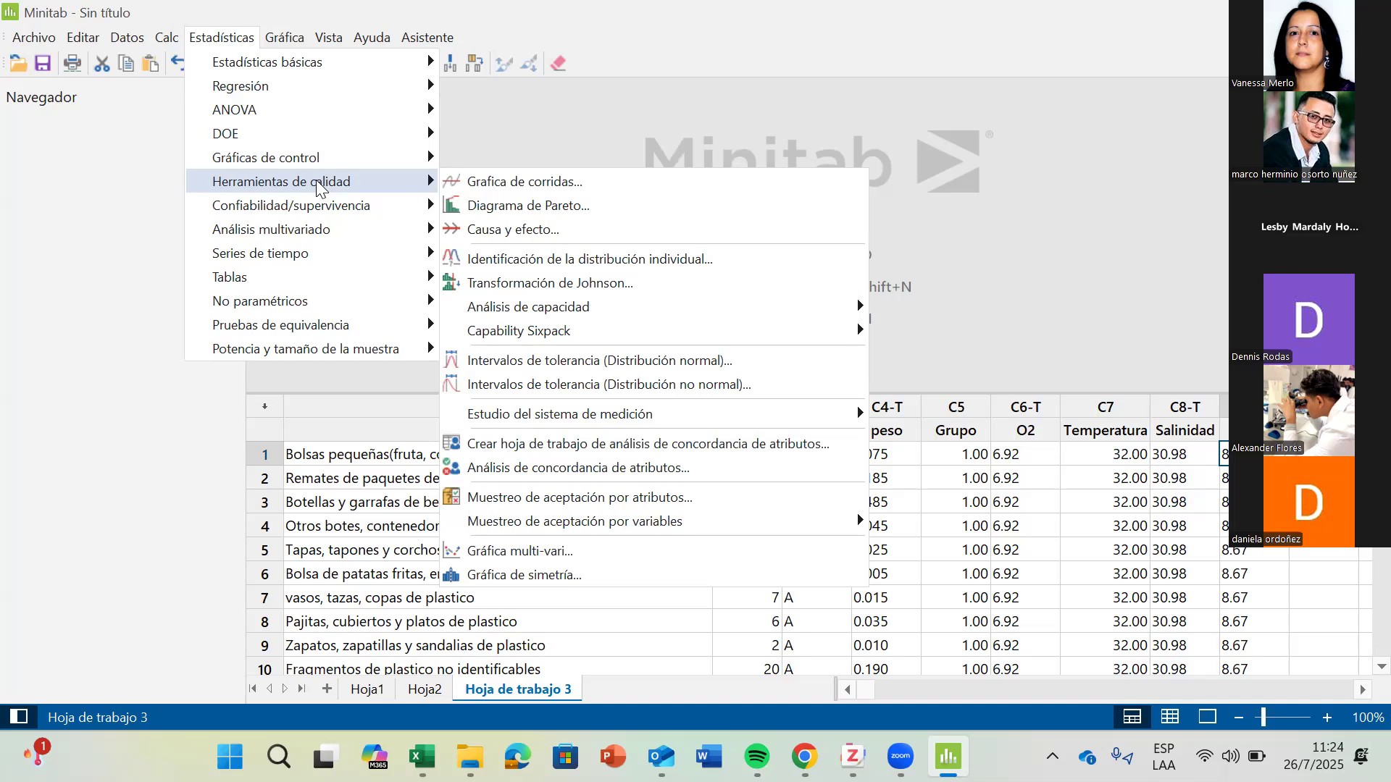
mouse_move(326, 119)
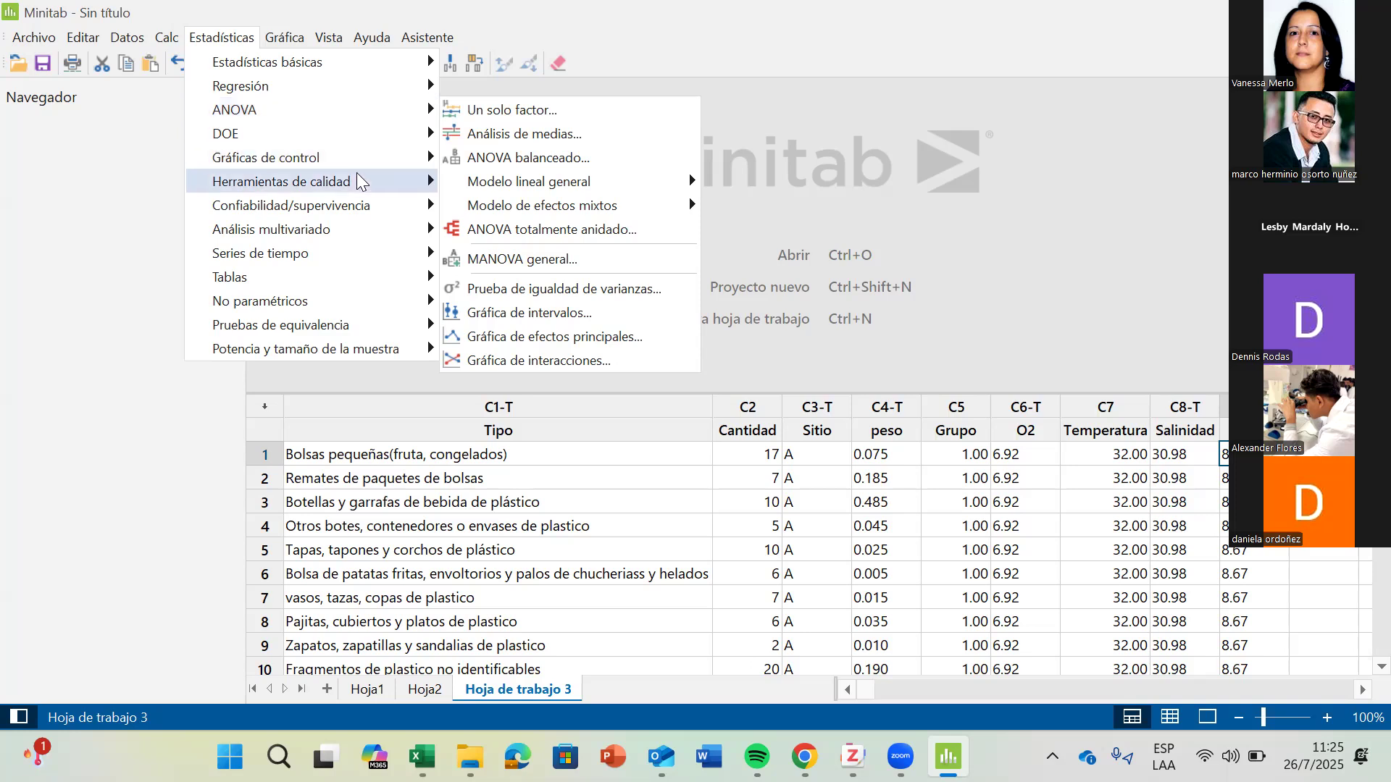
mouse_move(366, 163)
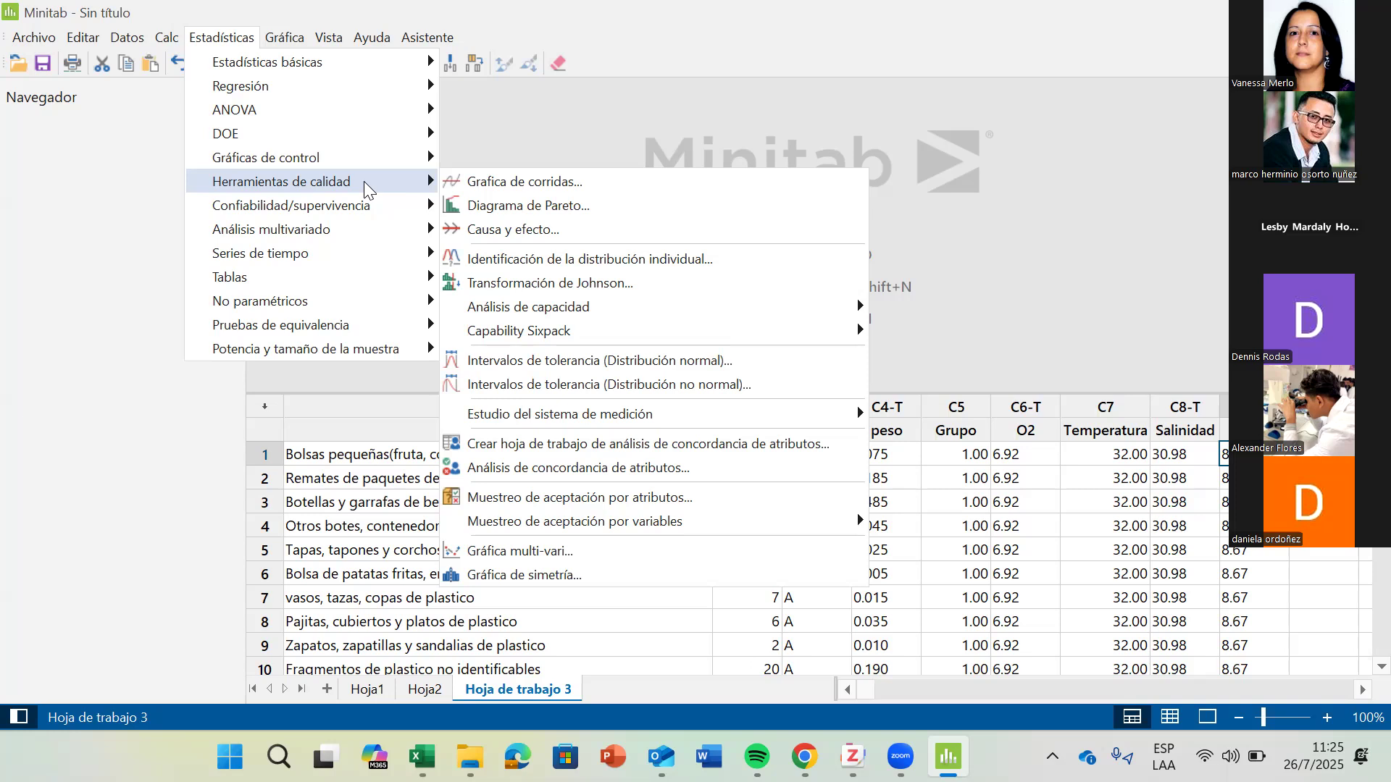
mouse_move(379, 212)
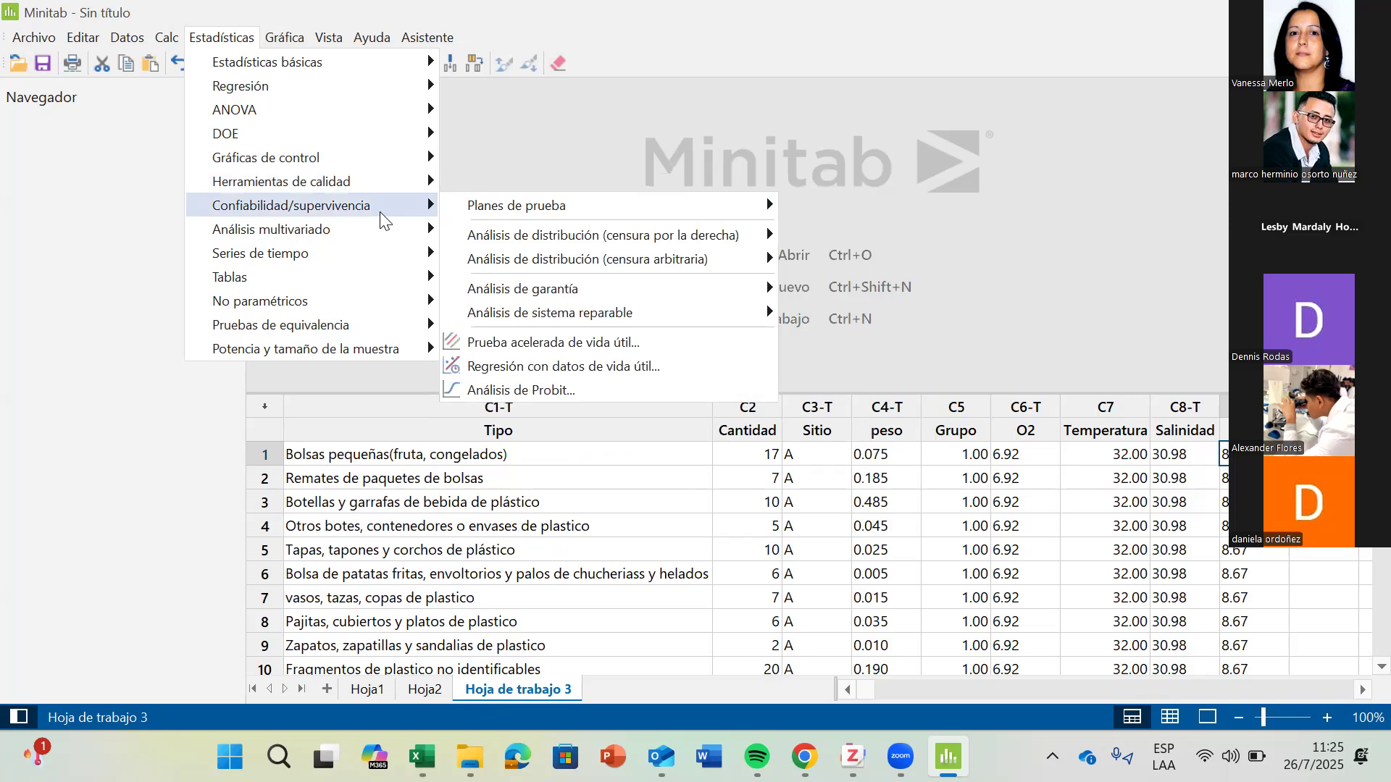
mouse_move(355, 248)
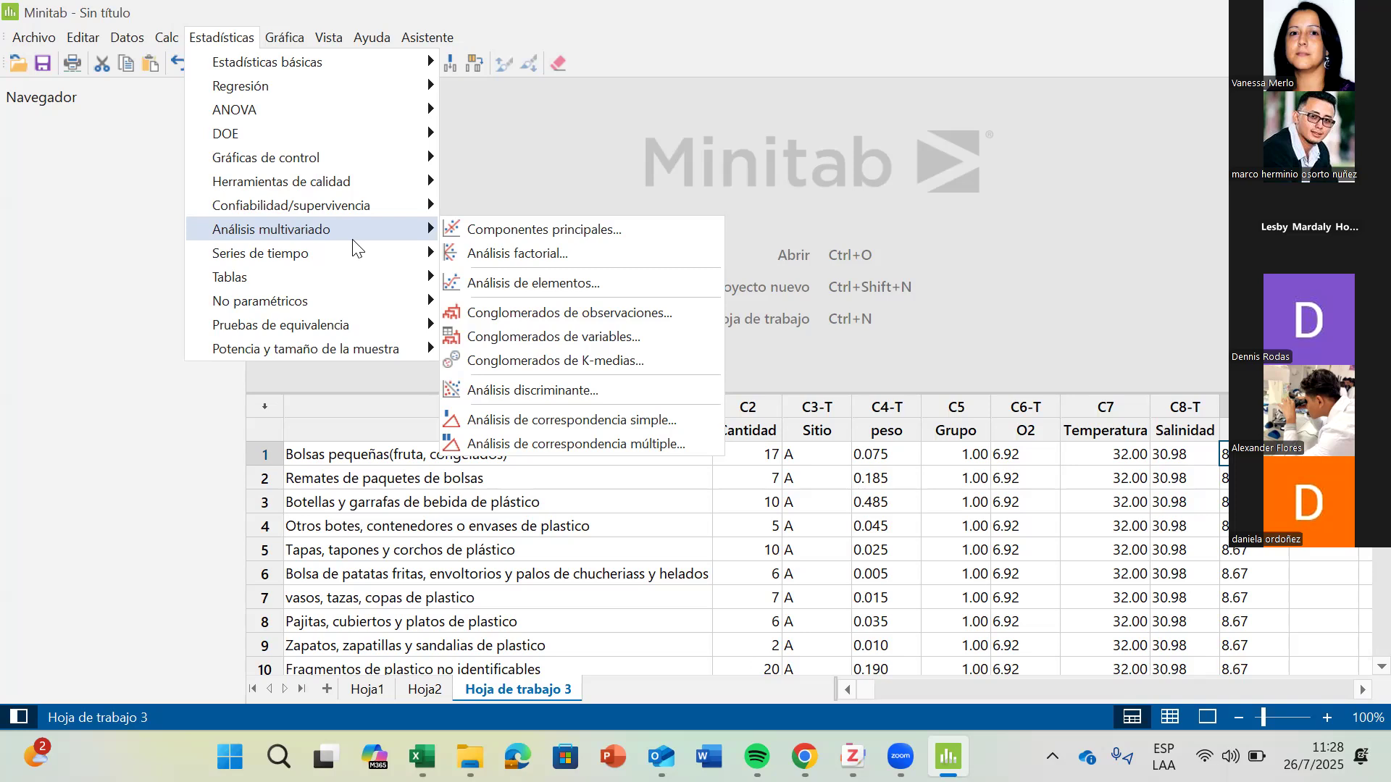
mouse_move(353, 246)
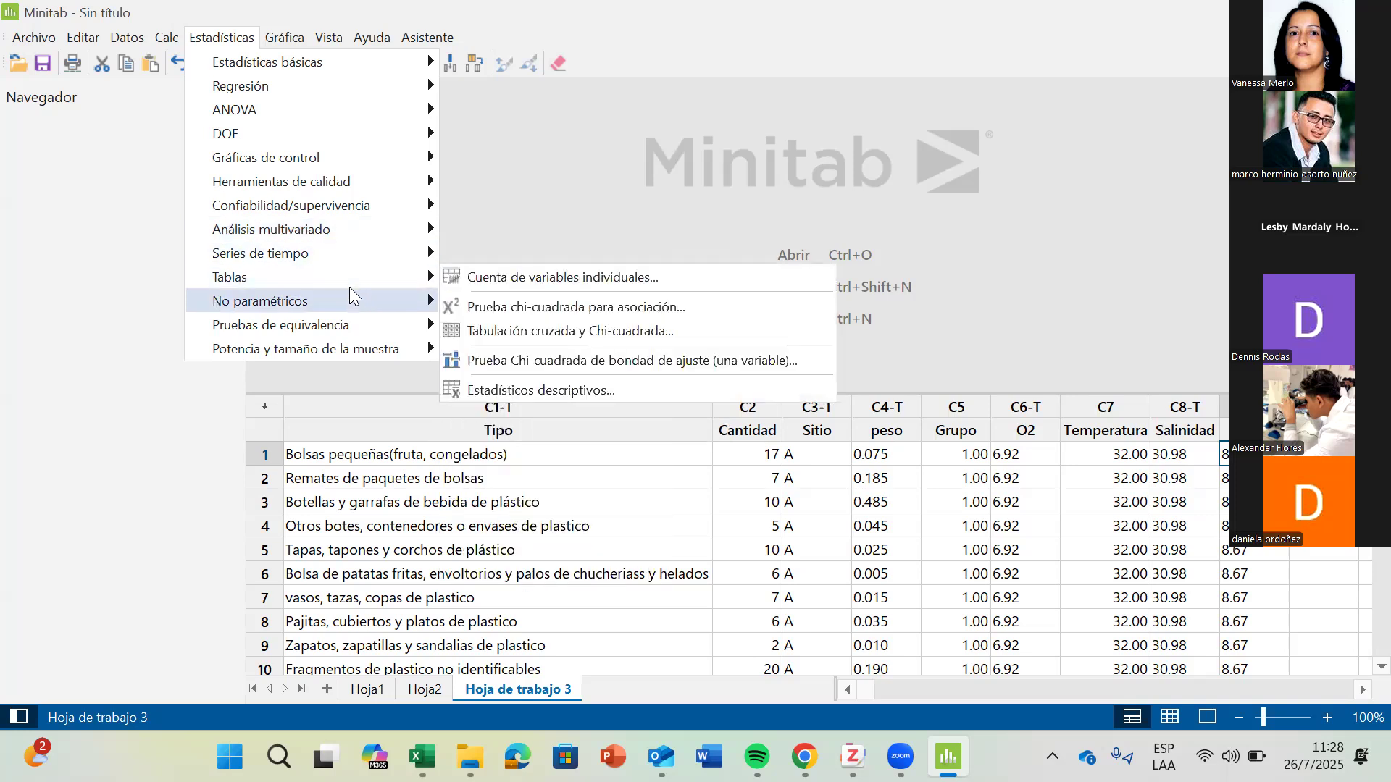
mouse_move(355, 296)
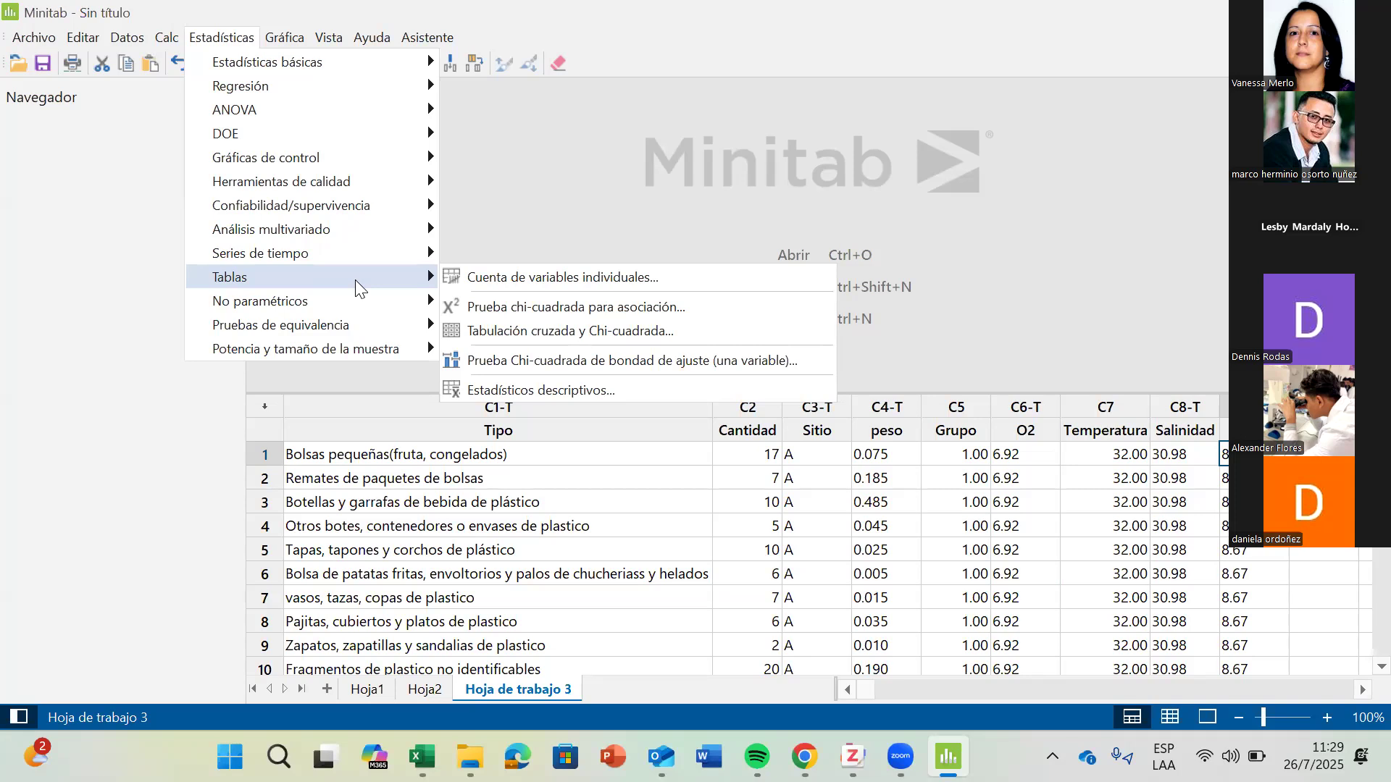
mouse_move(360, 304)
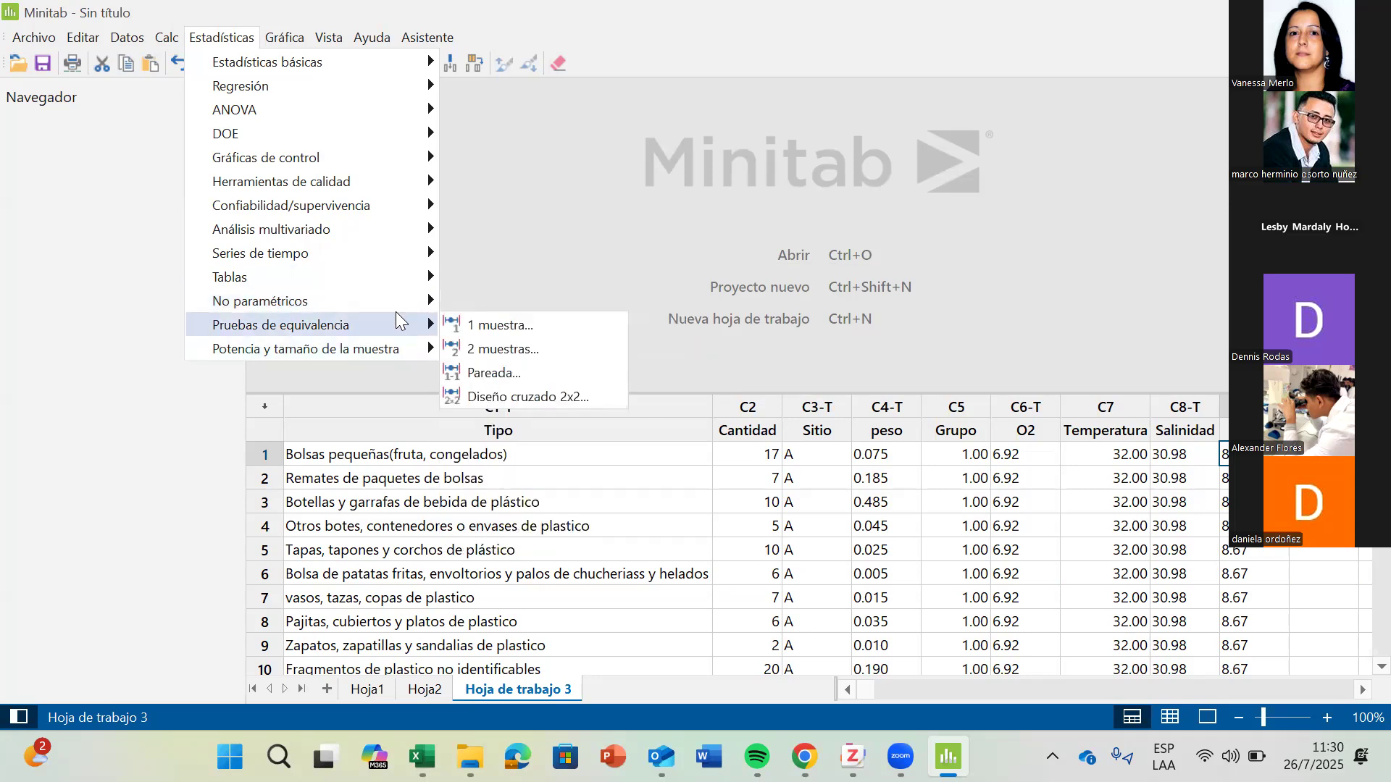
mouse_move(384, 342)
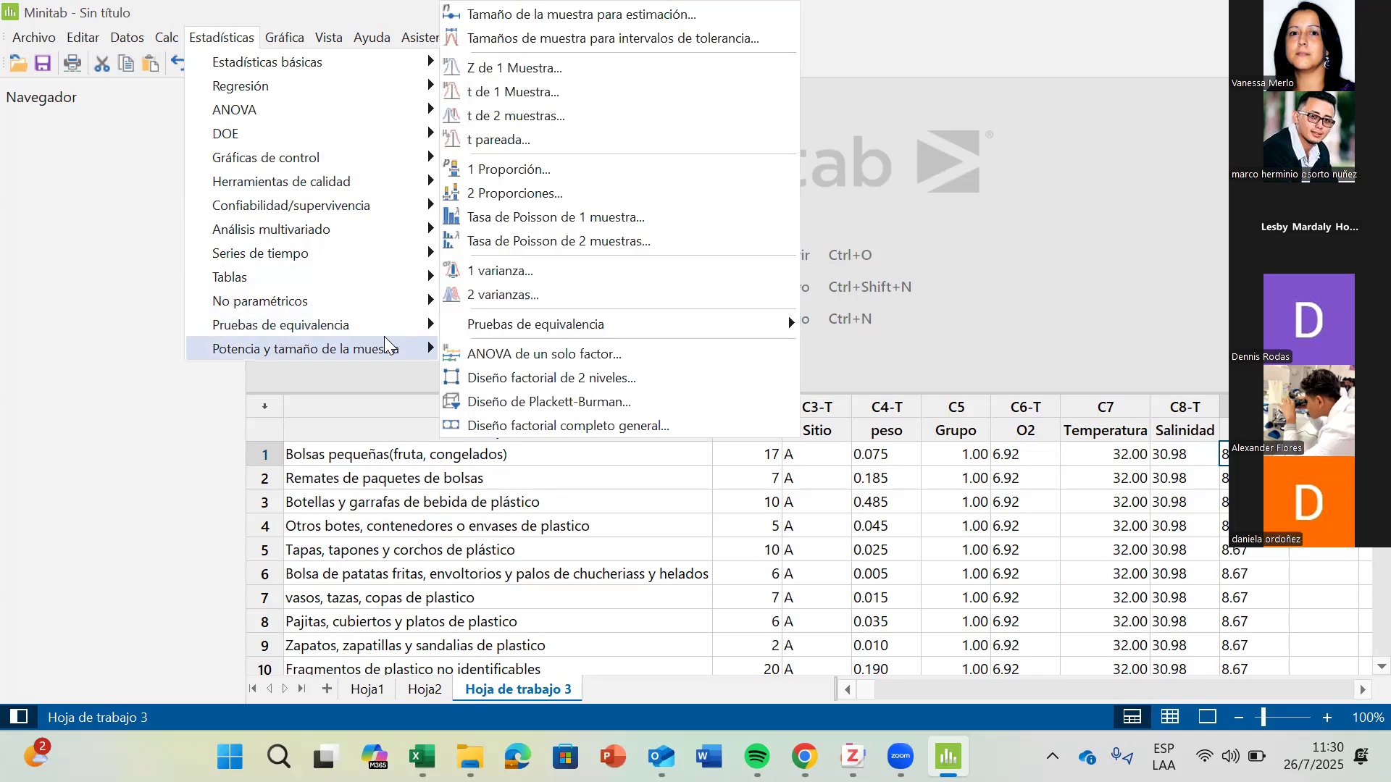
click(814, 255)
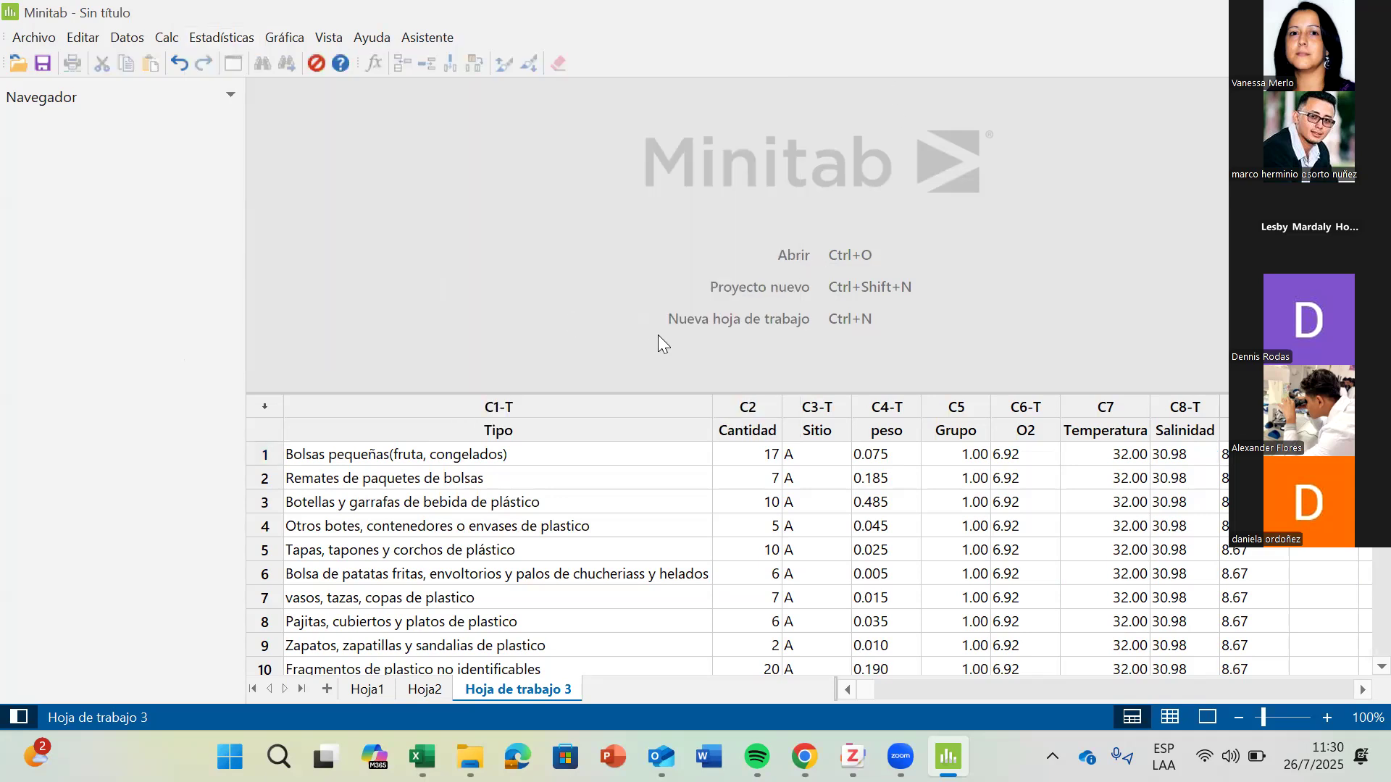
Review the Cantidad, peso, O2, Salinidad and neighbouring columns of Hoja de trabajo 3 and their rows, and open the Hoja2 worksheet.
scroll(836, 526, down, 1)
scroll(836, 526, up, 1)
click(1086, 437)
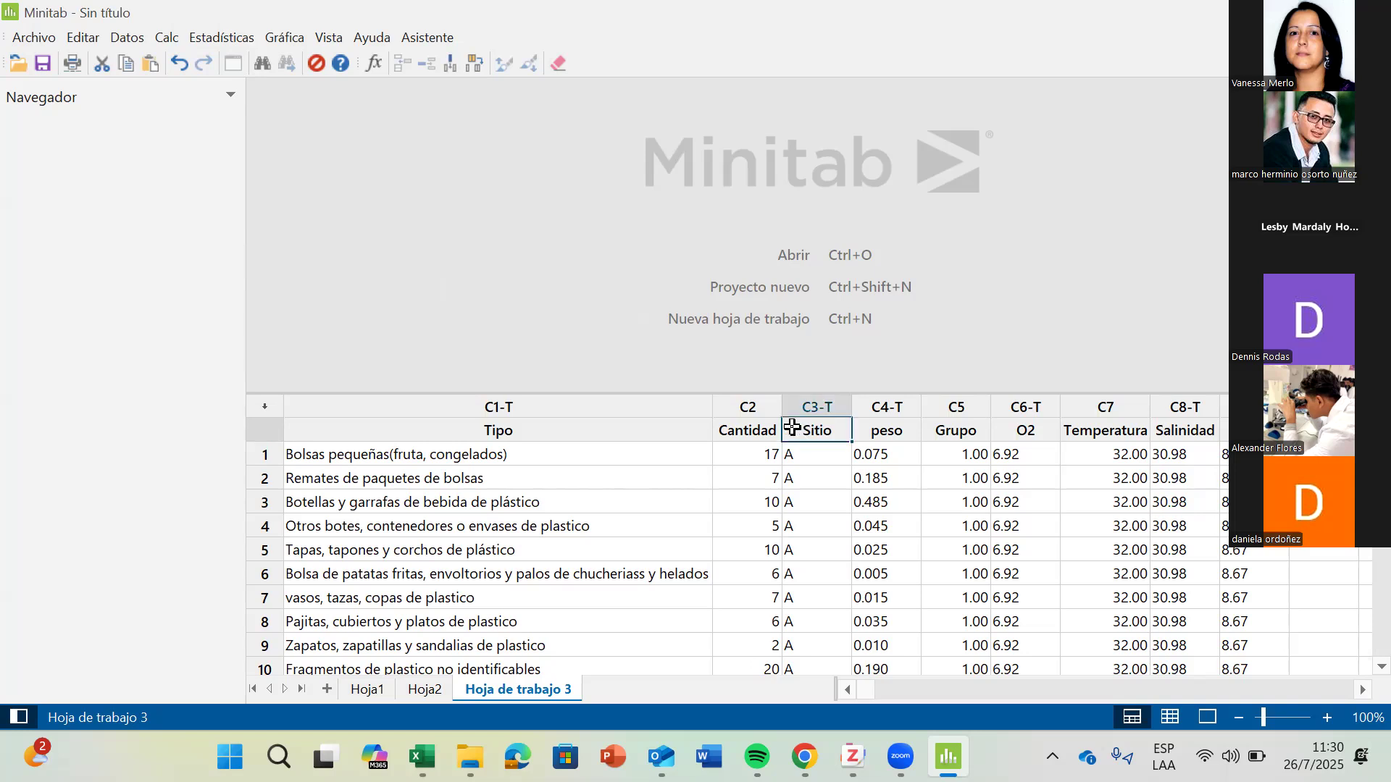
click(744, 428)
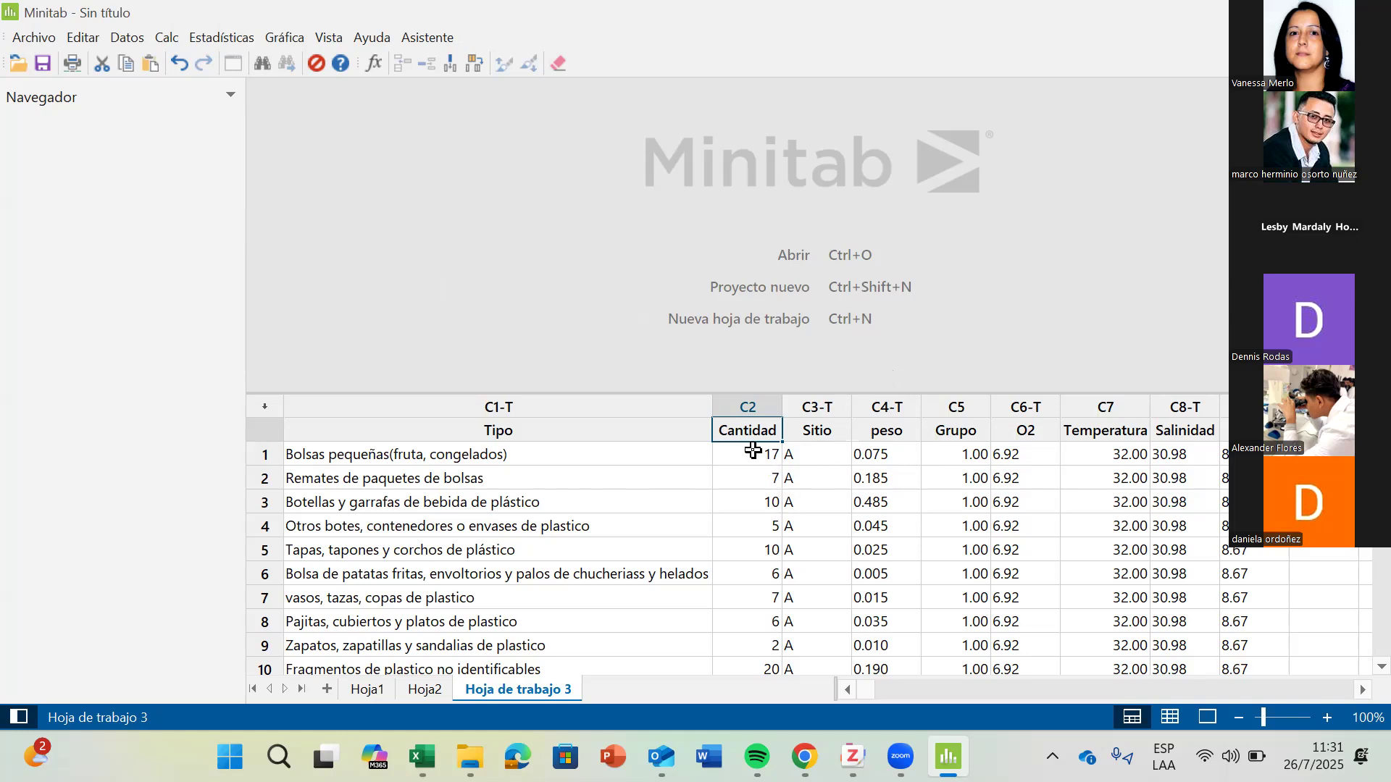
drag(913, 438, 917, 458)
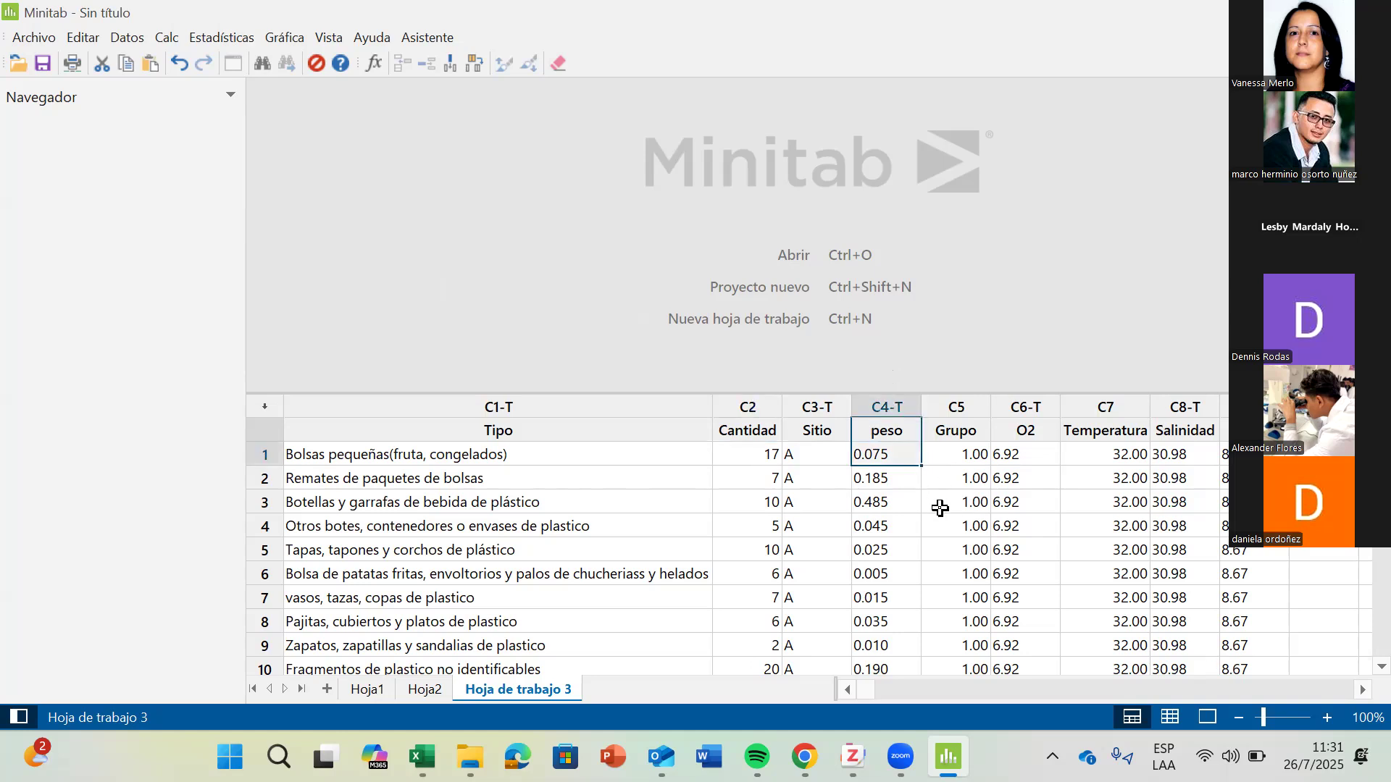
click(1035, 432)
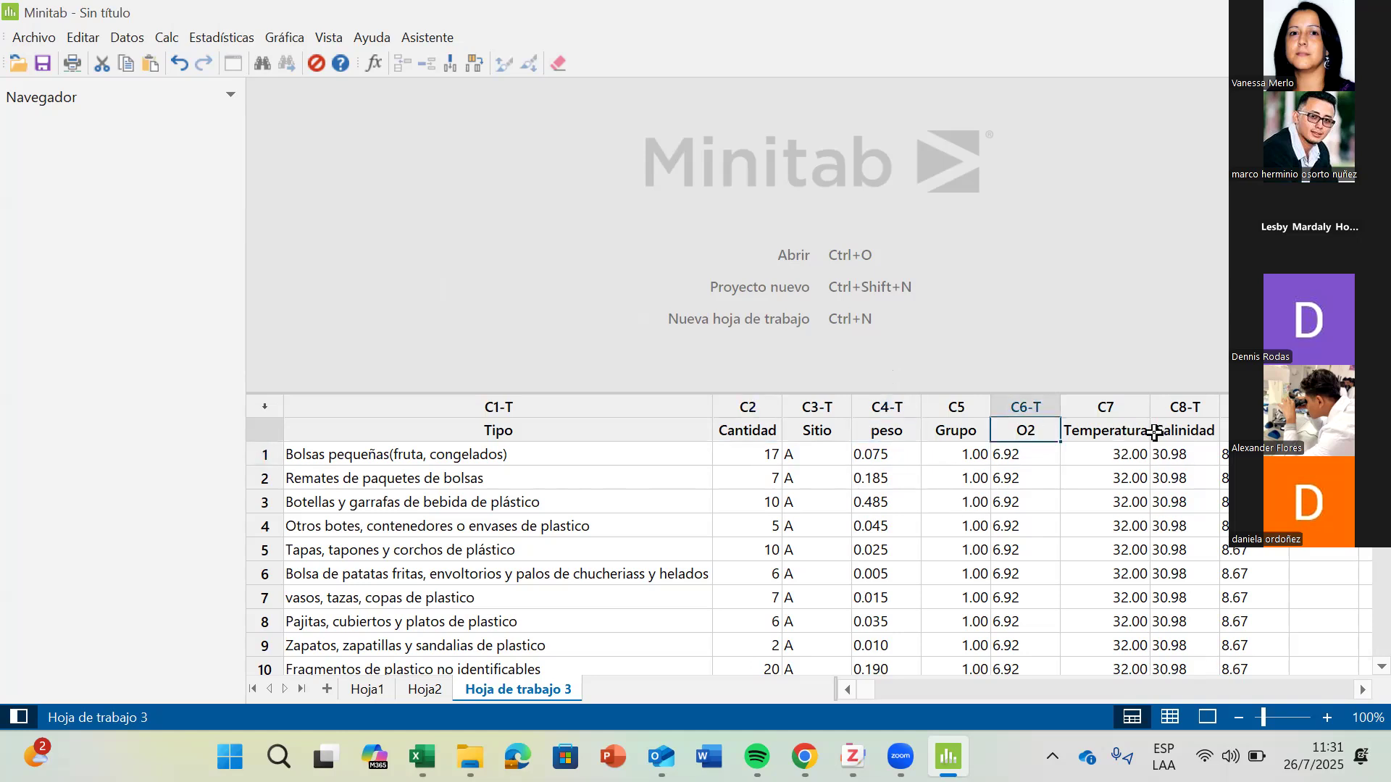
click(1183, 438)
click(1235, 437)
scroll(1226, 538, down, 2)
scroll(1241, 554, down, 6)
scroll(1256, 568, up, 6)
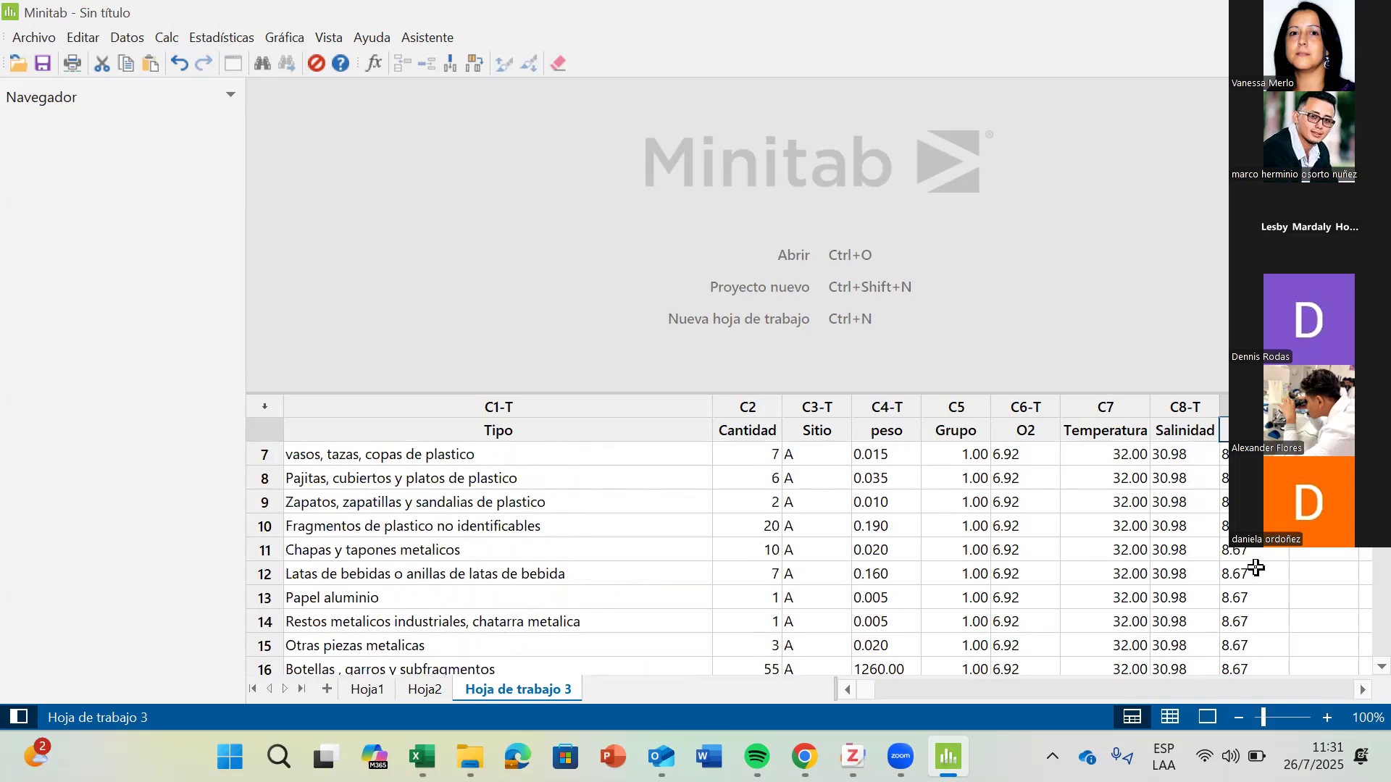
scroll(1086, 551, up, 1)
click(425, 689)
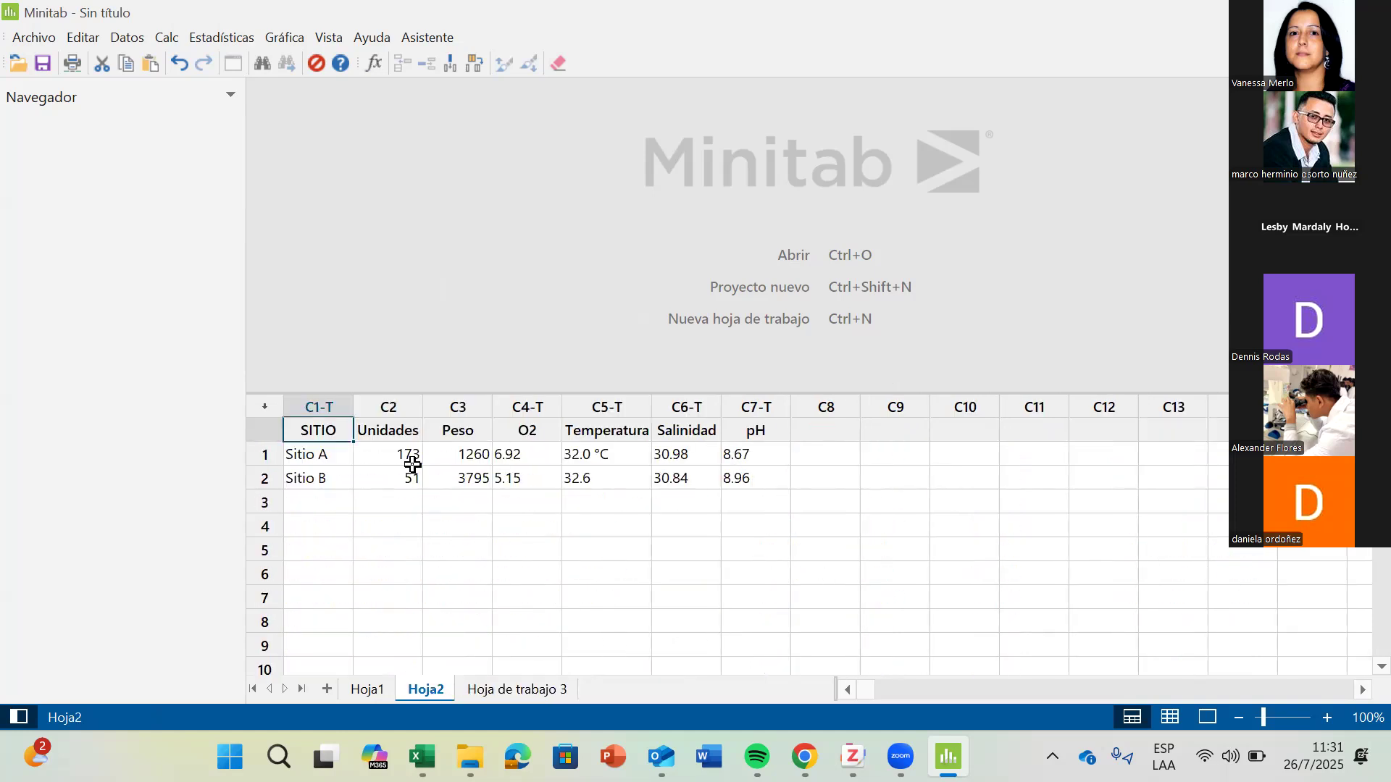
Review the Sitio A and Sitio B values in Hoja2 across the columns from Unidades to pH.
drag(379, 456, 726, 462)
click(610, 455)
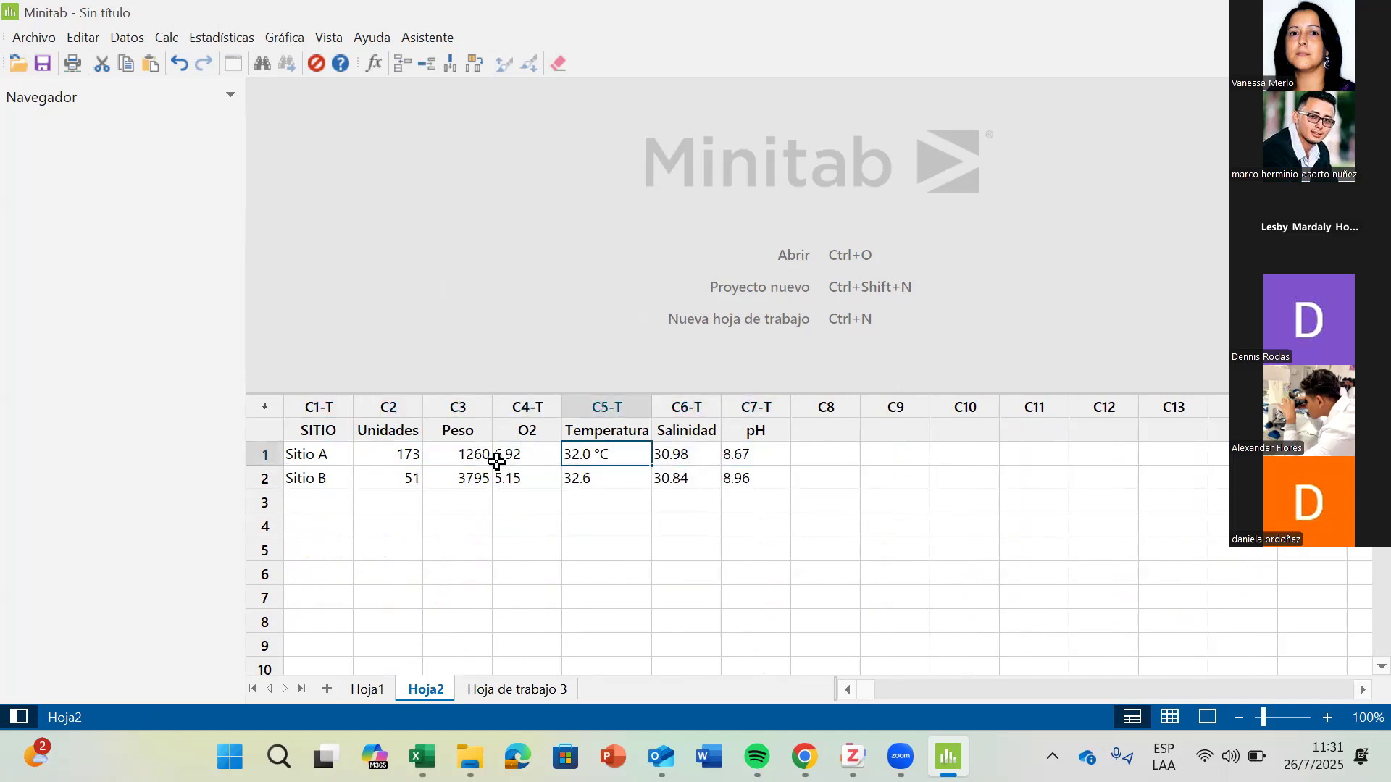
click(520, 456)
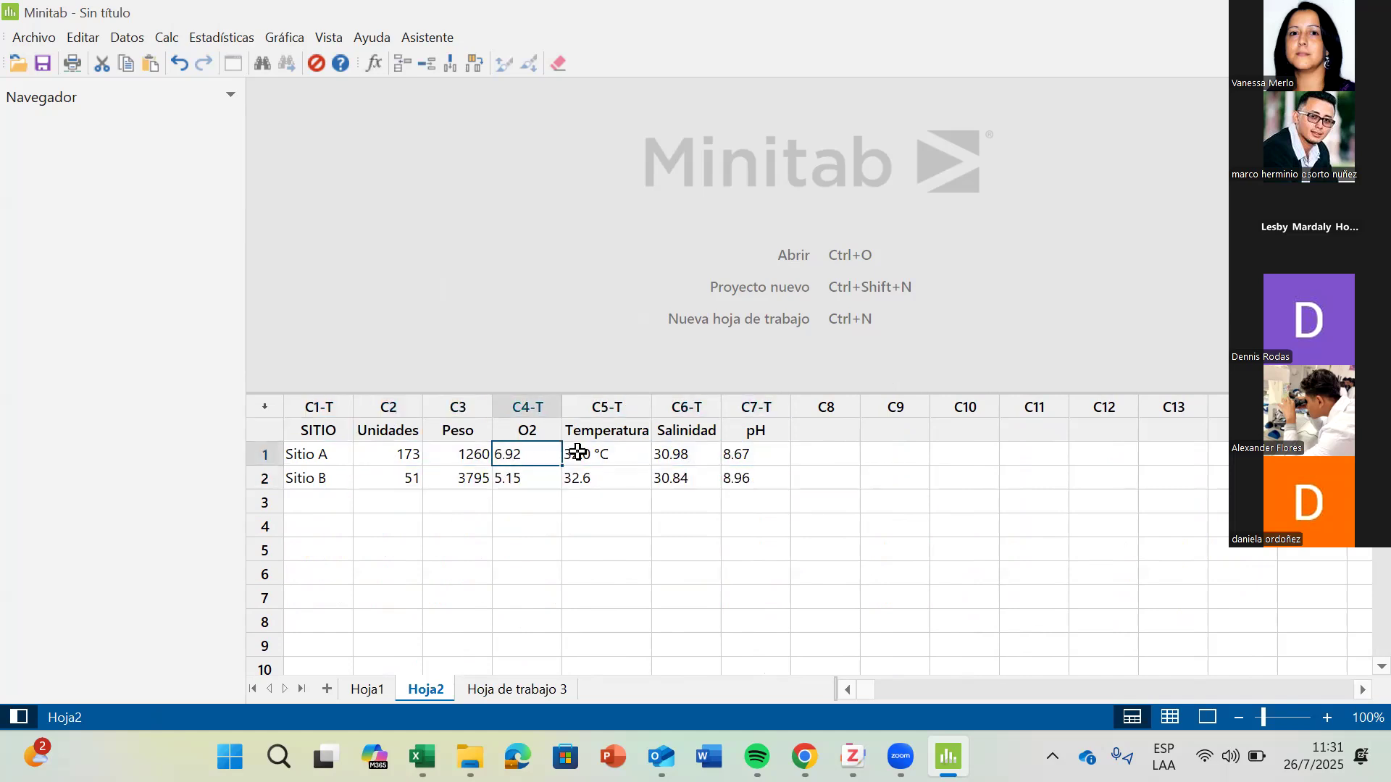
click(622, 454)
click(694, 455)
click(770, 454)
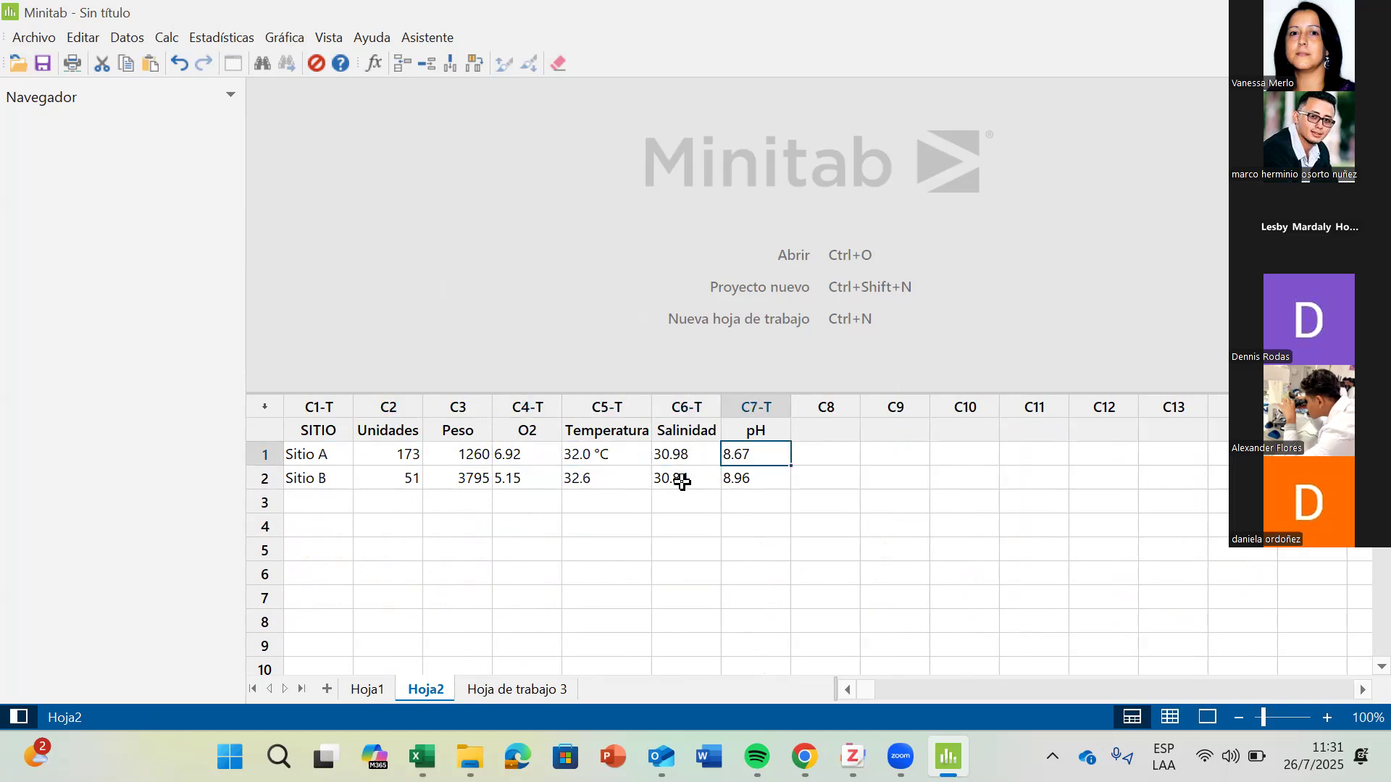
click(525, 478)
click(638, 476)
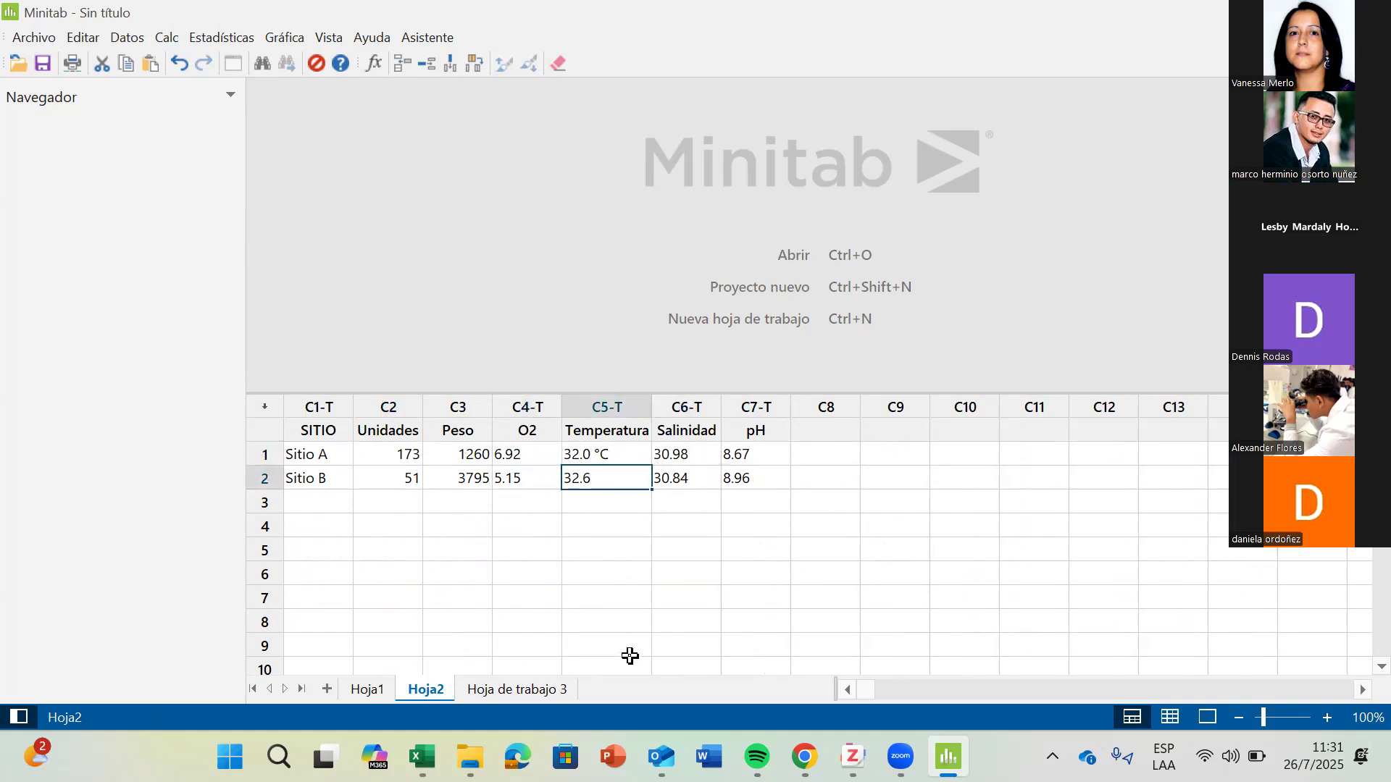
Compare the itemised rows of Hoja de trabajo 3 with the Sitio A values in Hoja2.
click(467, 690)
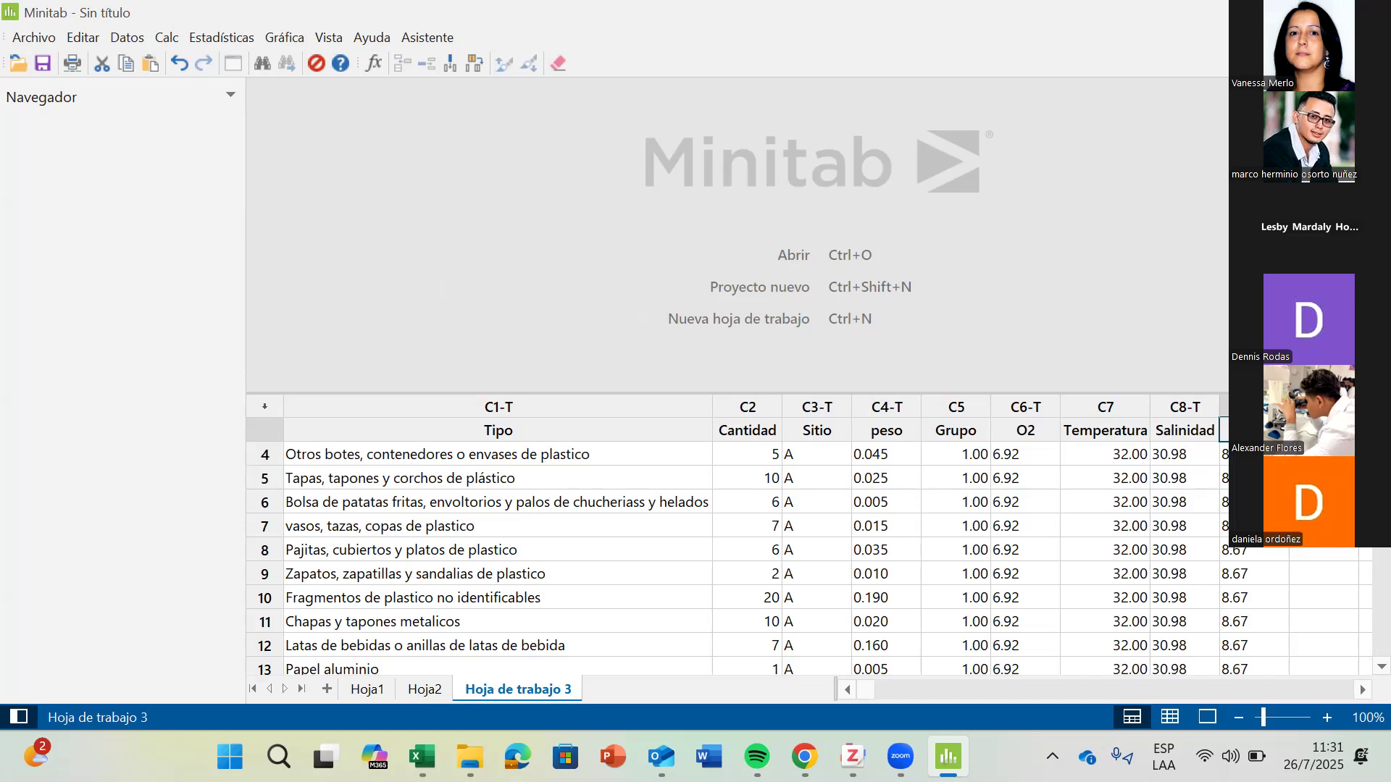
scroll(1172, 496, down, 10)
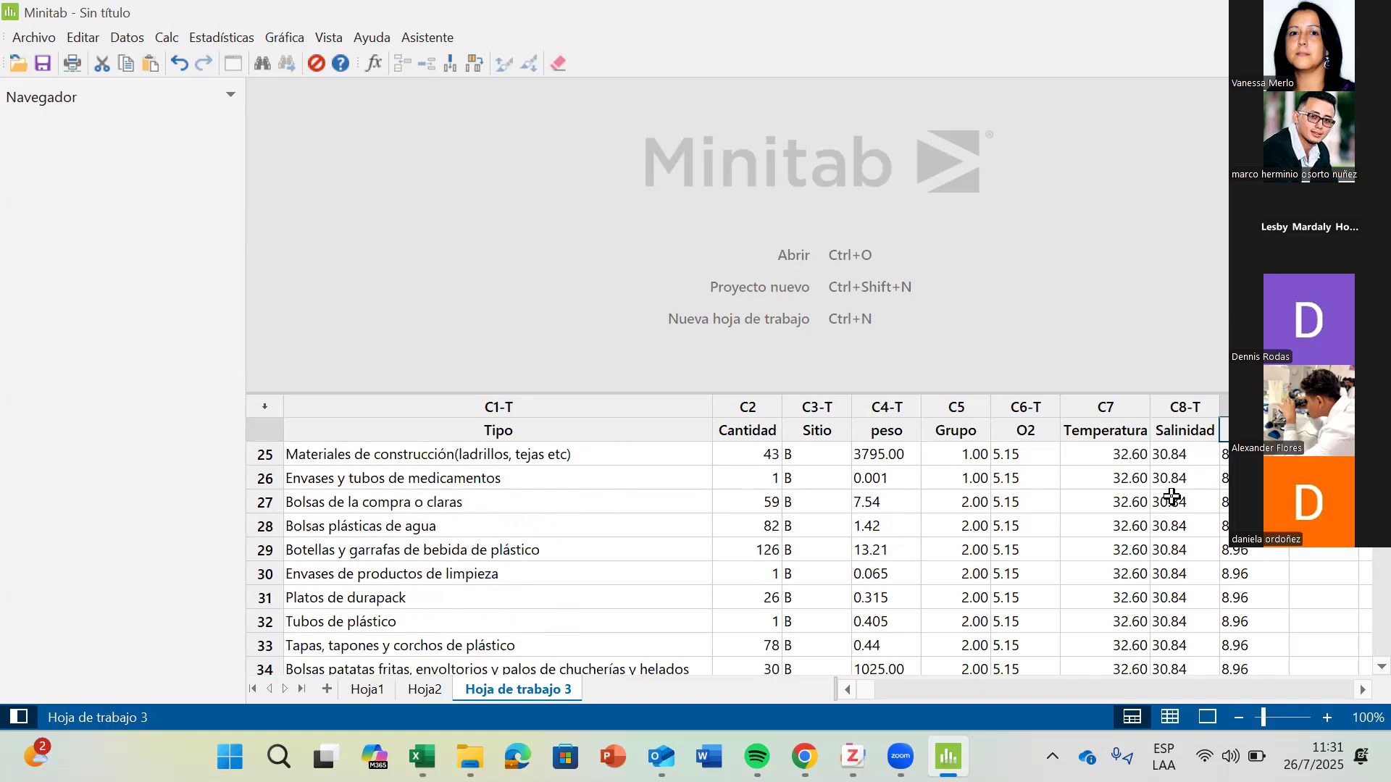
scroll(1172, 496, up, 11)
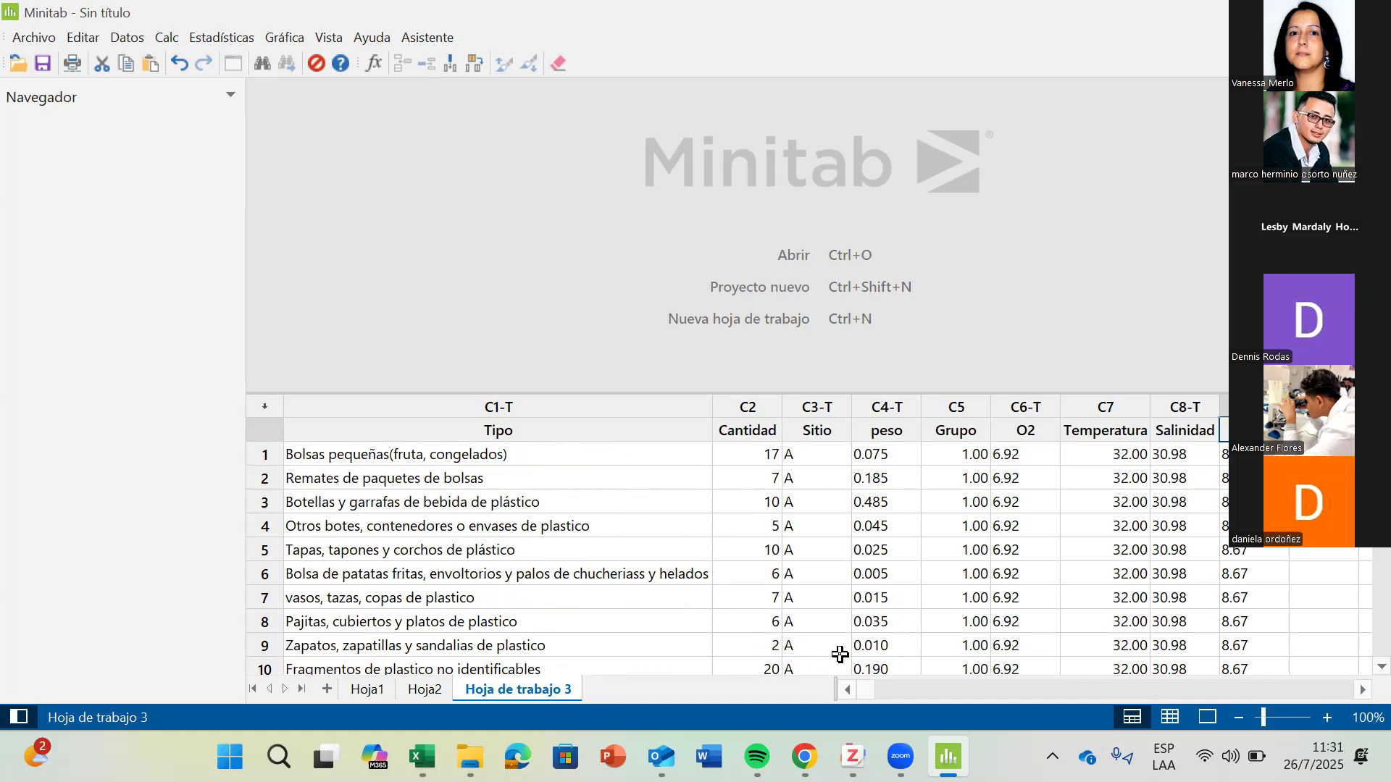
click(424, 689)
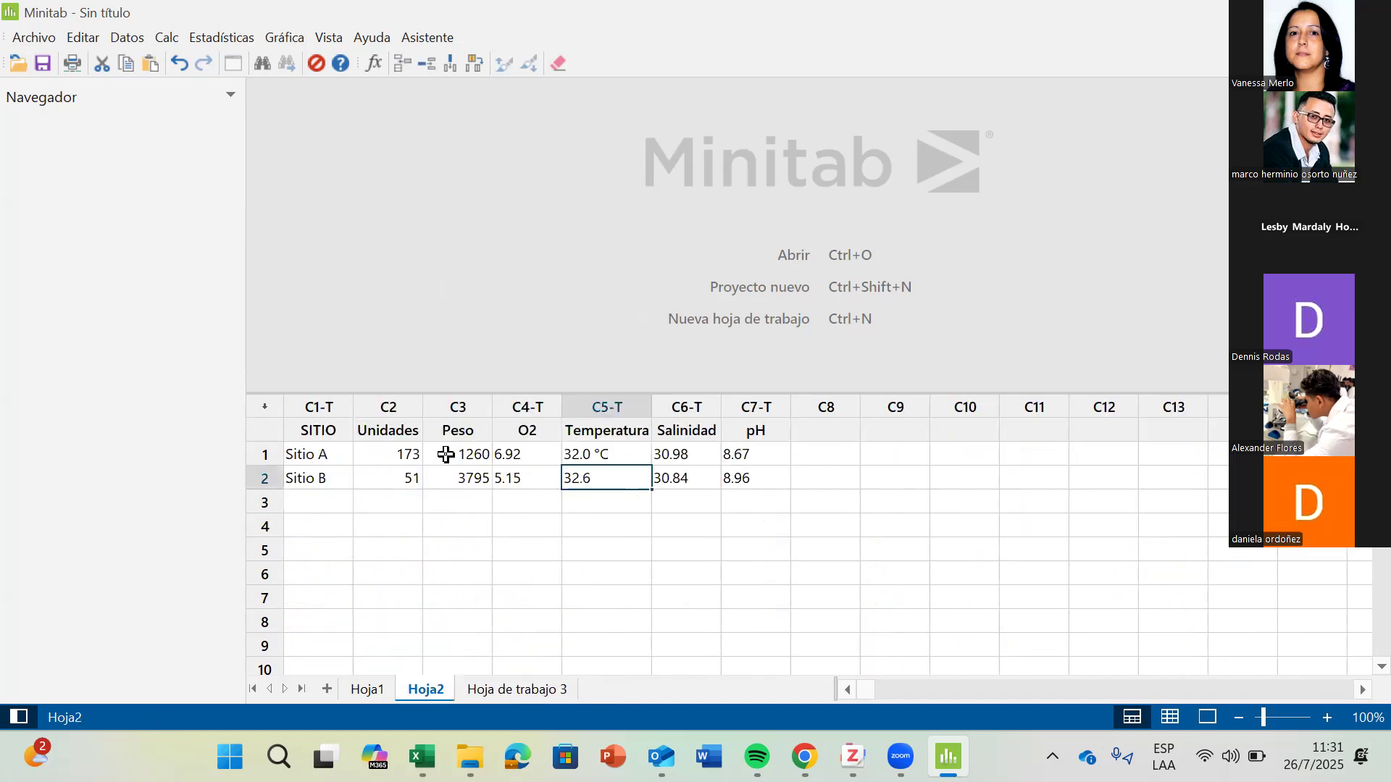
click(383, 454)
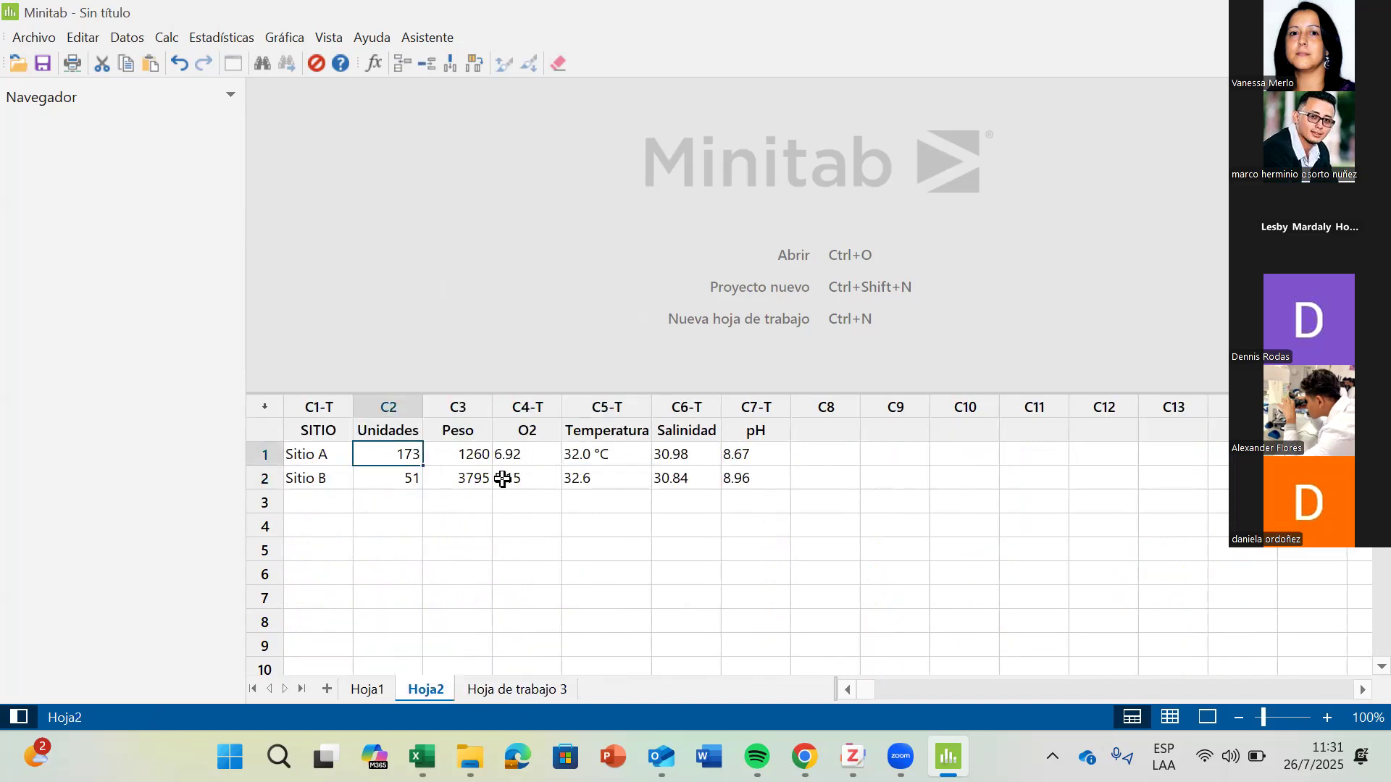
click(469, 455)
click(684, 469)
click(761, 460)
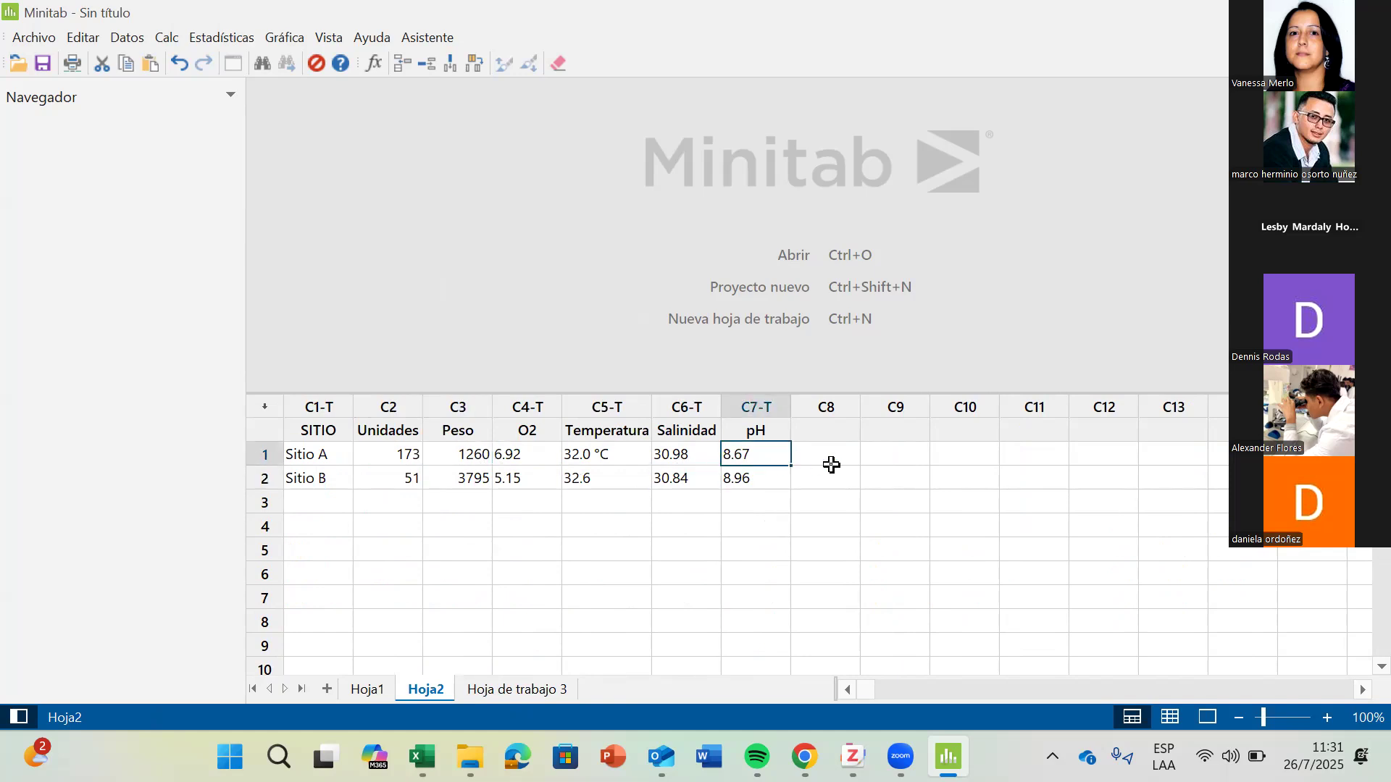
Set up a Ryan-Joiner normality test for the Cantidad variable of Hoja de trabajo 3, with no percentile lines.
click(520, 689)
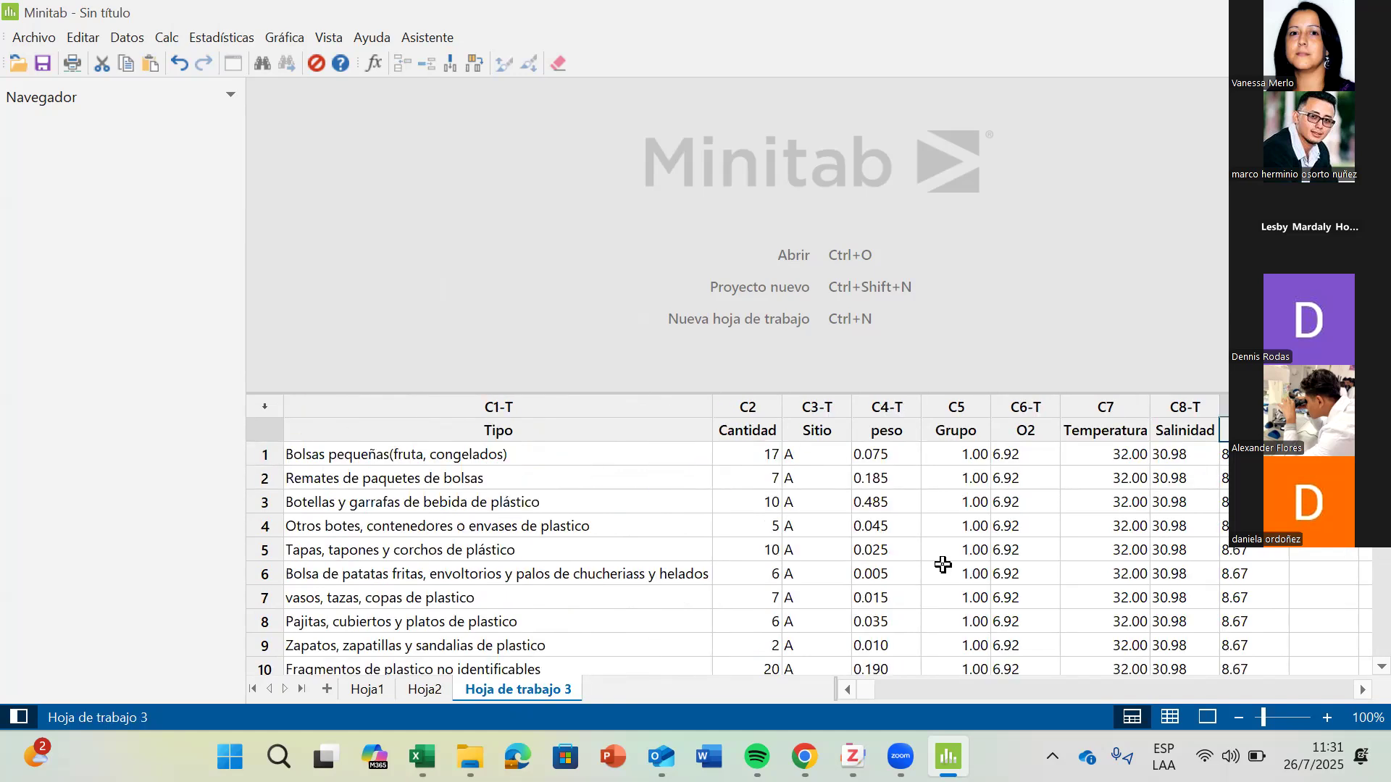
click(774, 431)
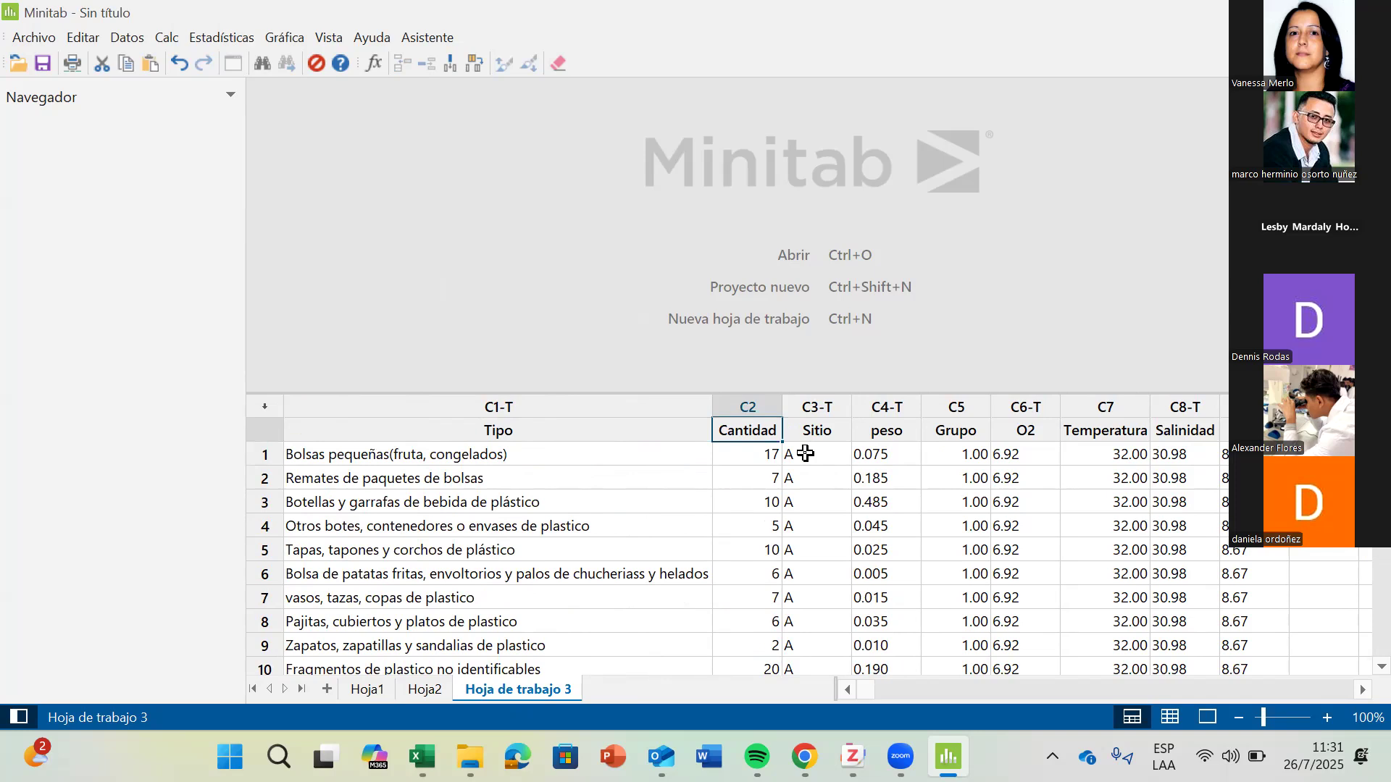
click(199, 40)
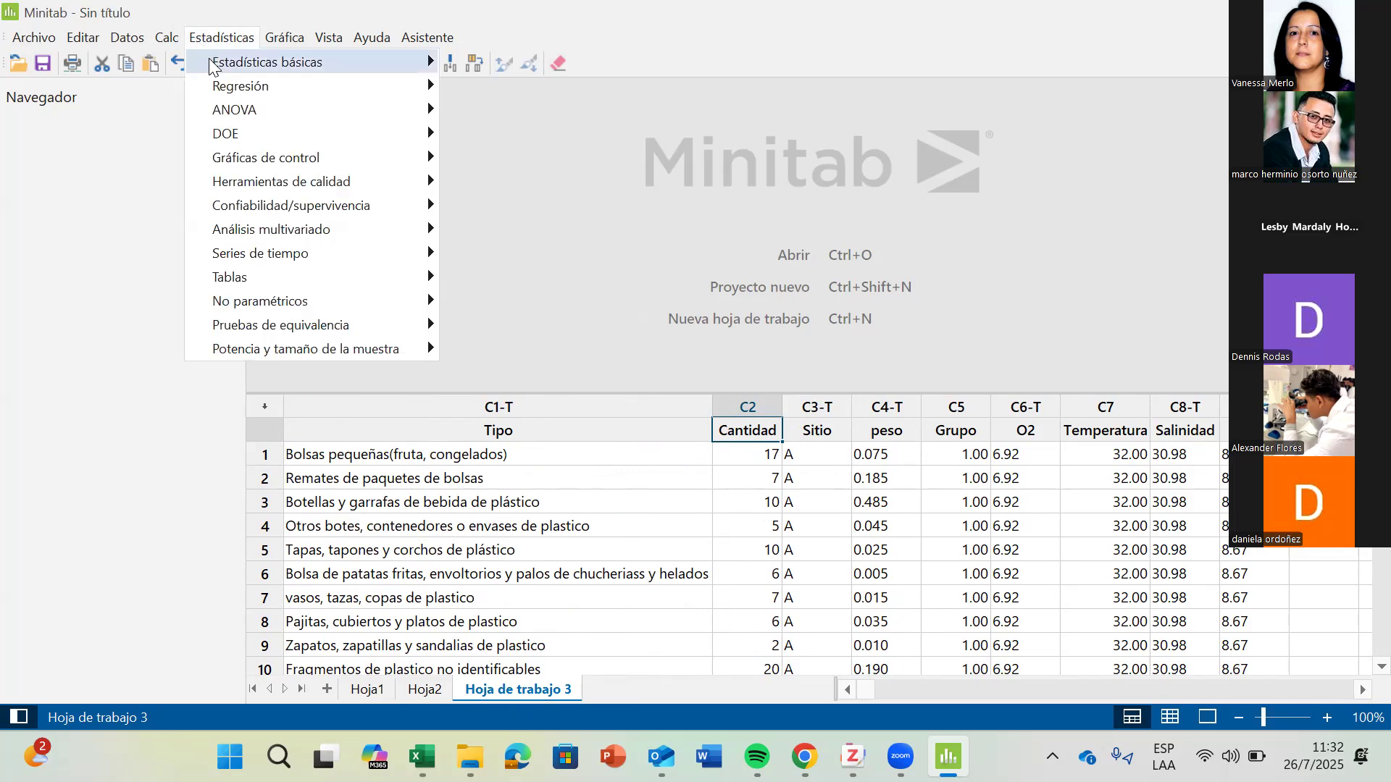
mouse_move(210, 62)
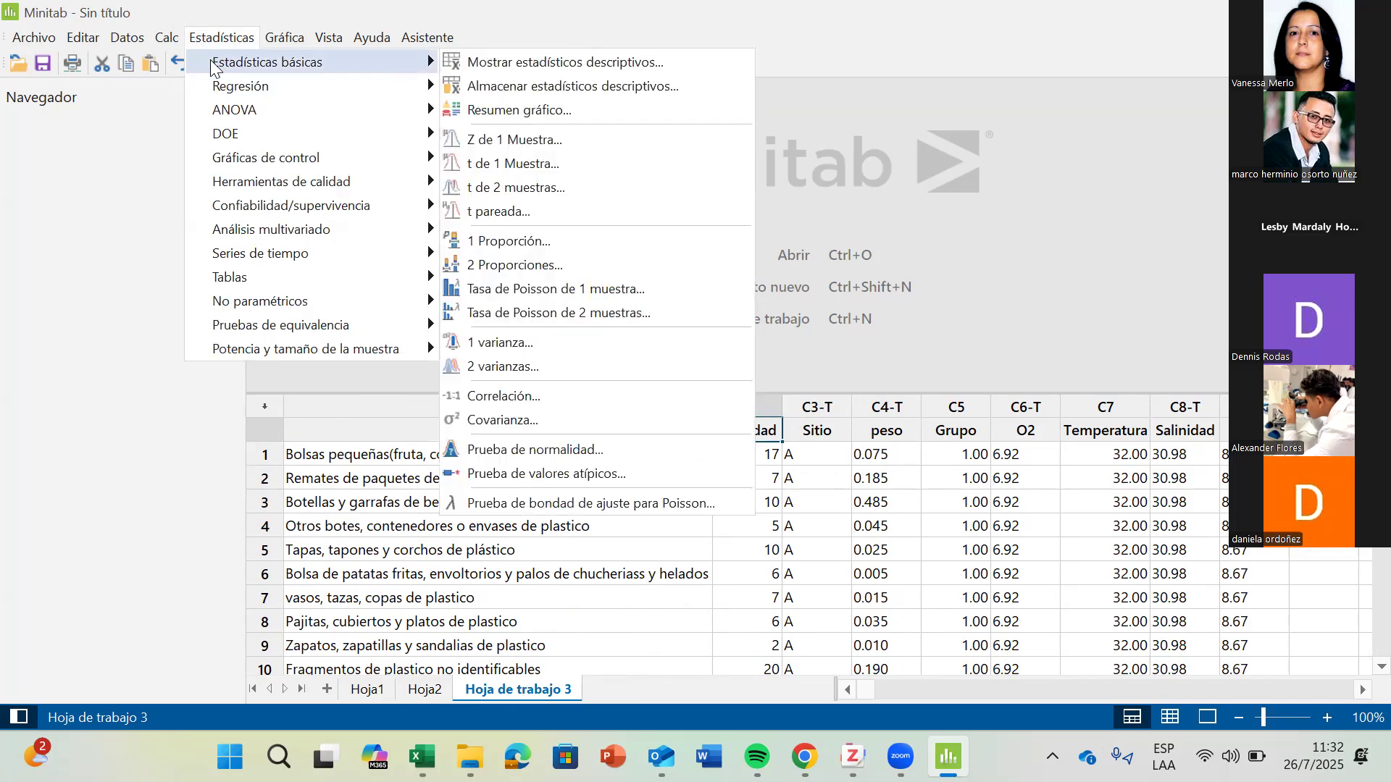
click(627, 440)
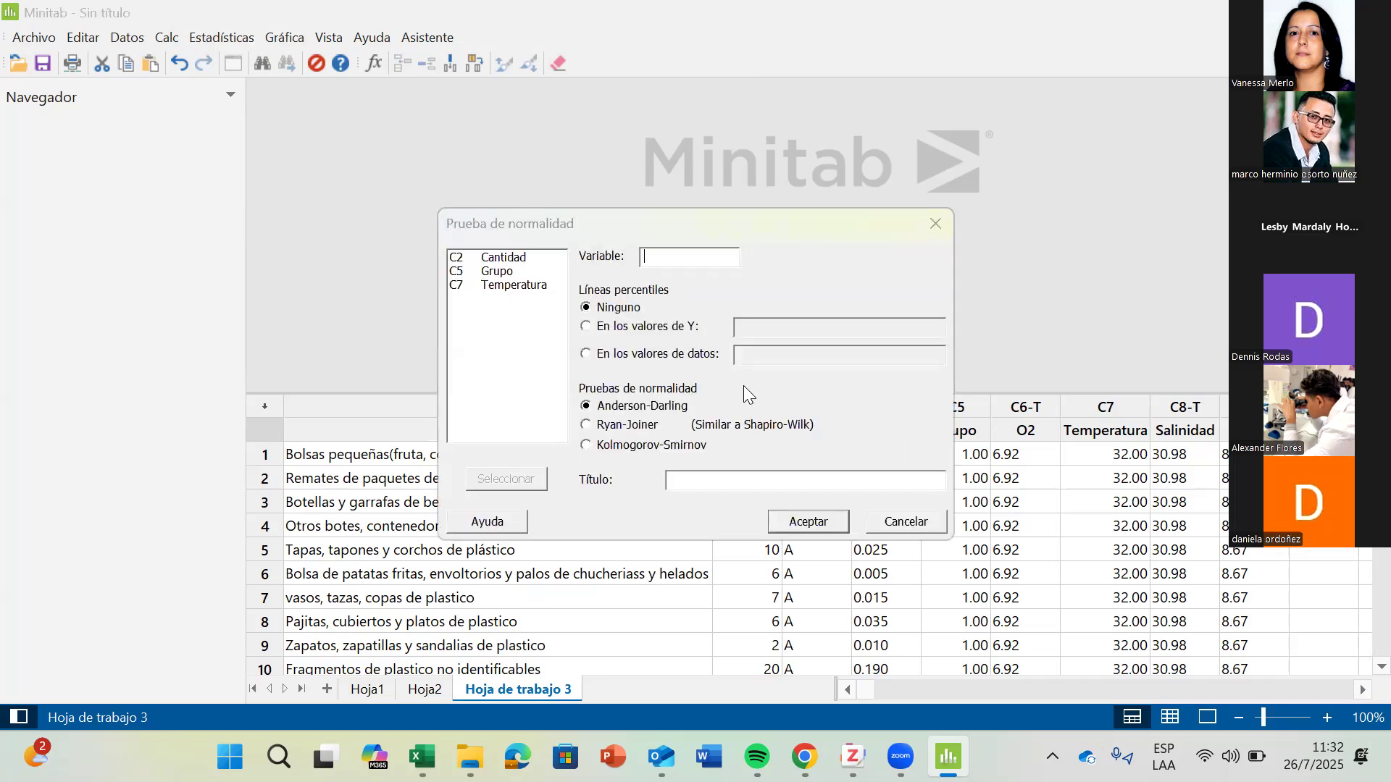
drag(723, 212, 816, 122)
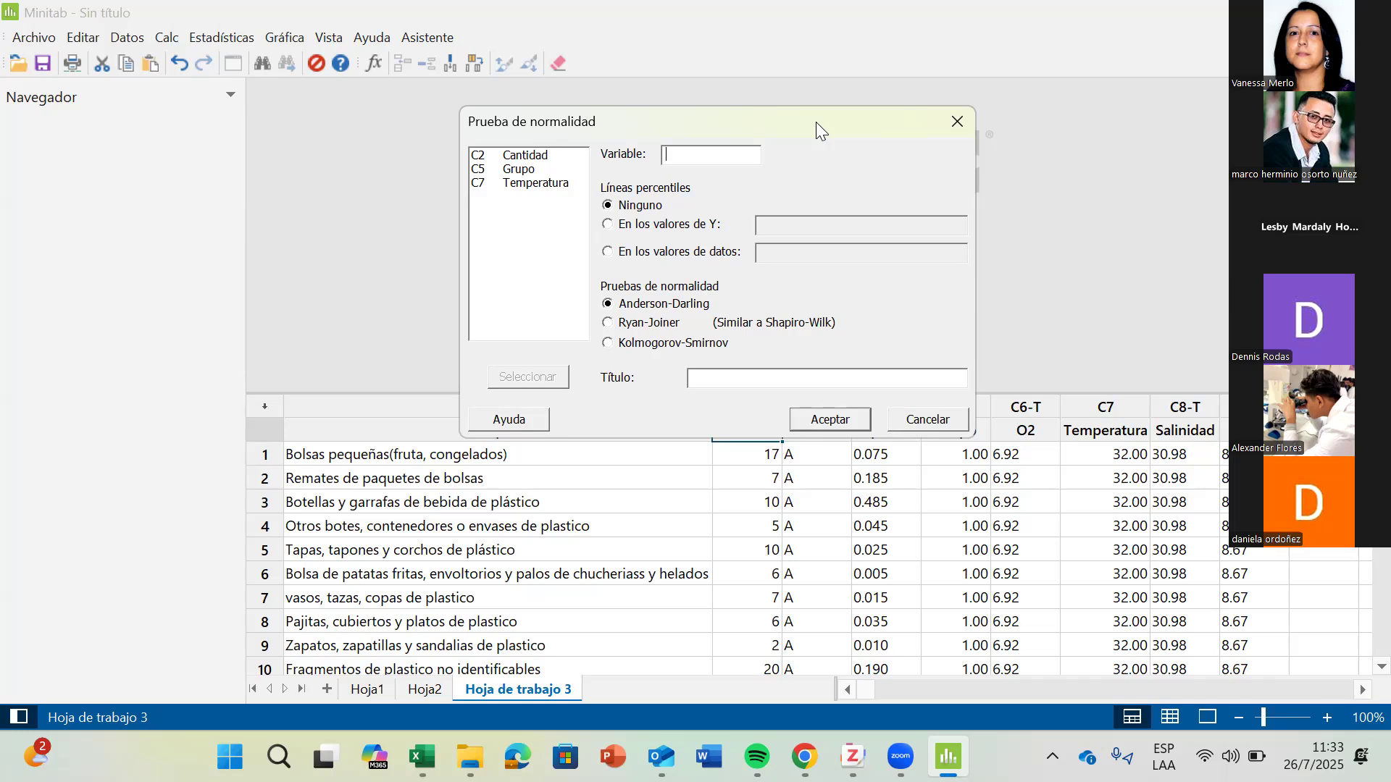
double_click(524, 155)
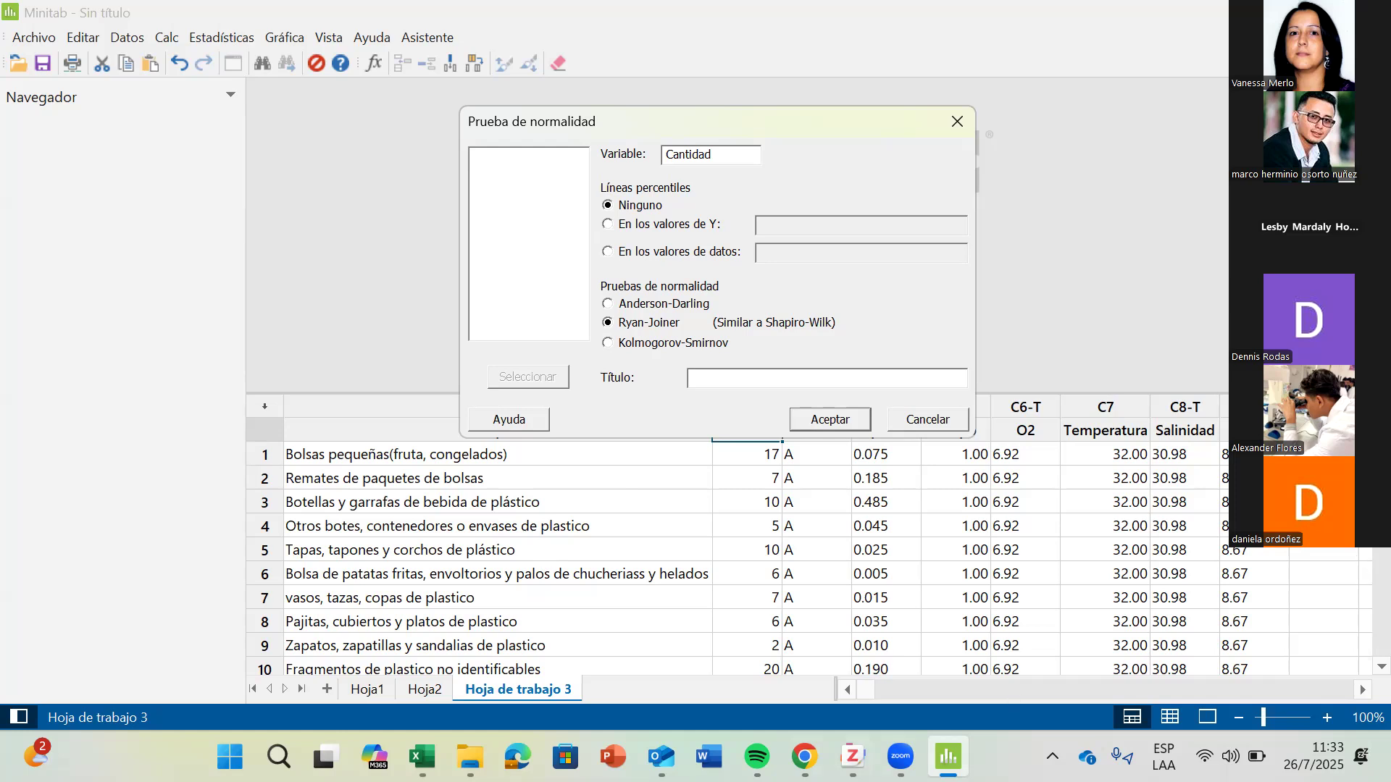
Switch to the Microplastico workbook in Excel, check how far the data rows of Hoja1 extend, and return to Minitab.
mouse_move(422, 757)
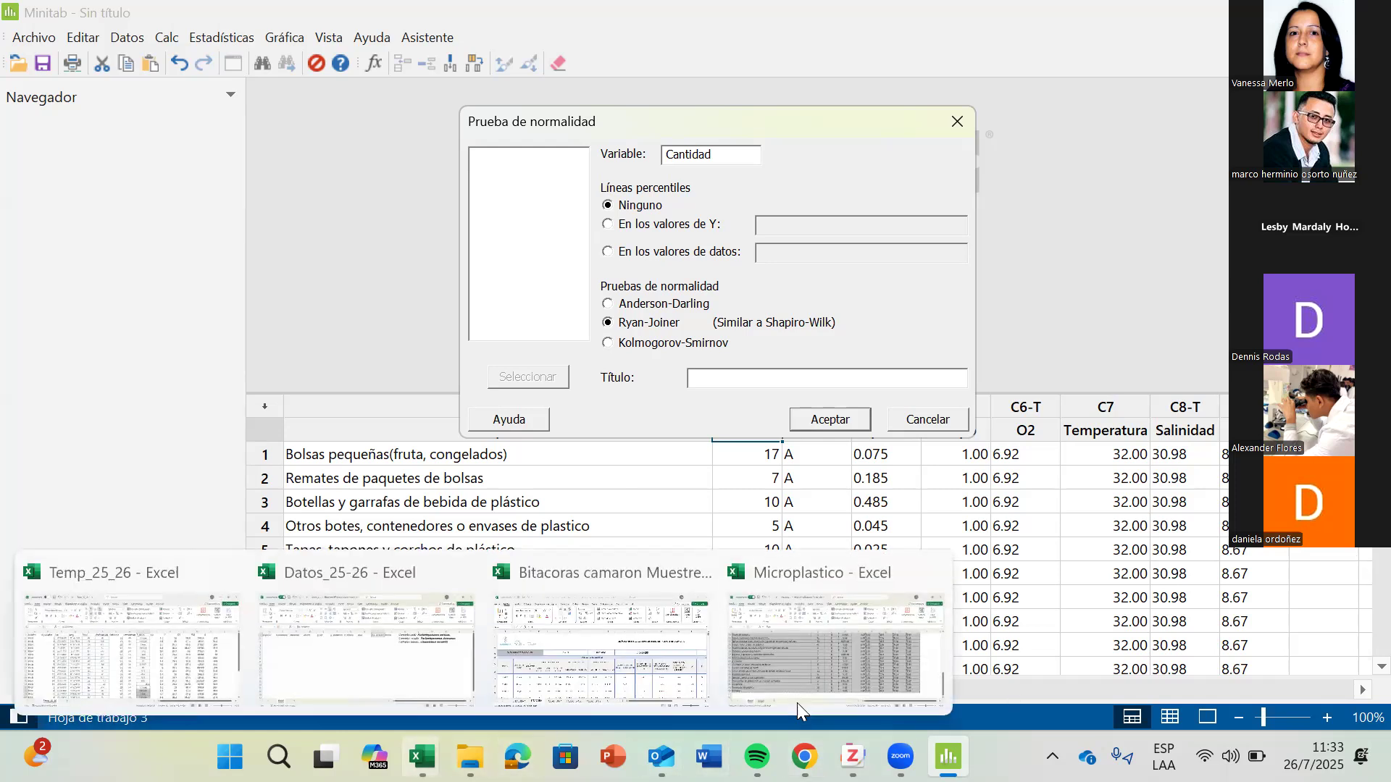
click(833, 638)
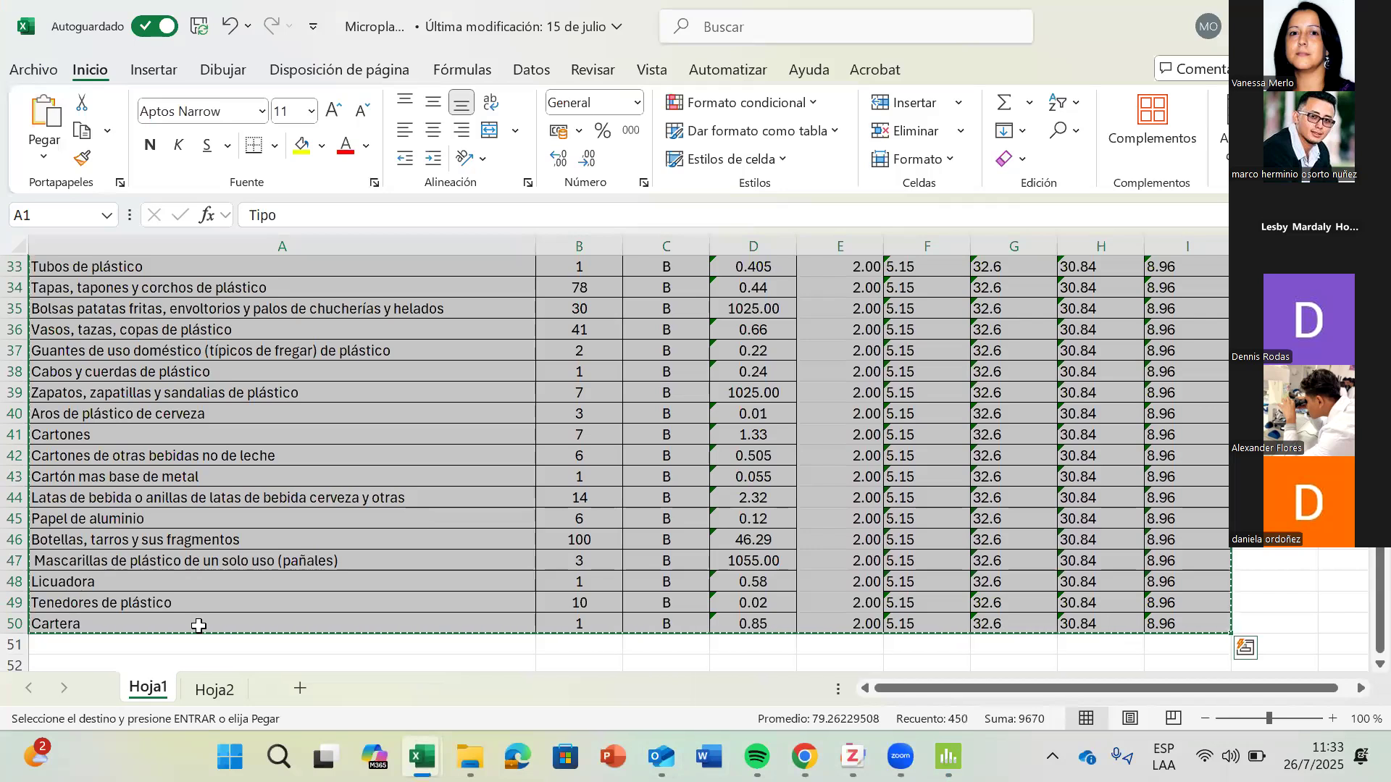
scroll(195, 615, up, 2)
scroll(69, 579, down, 3)
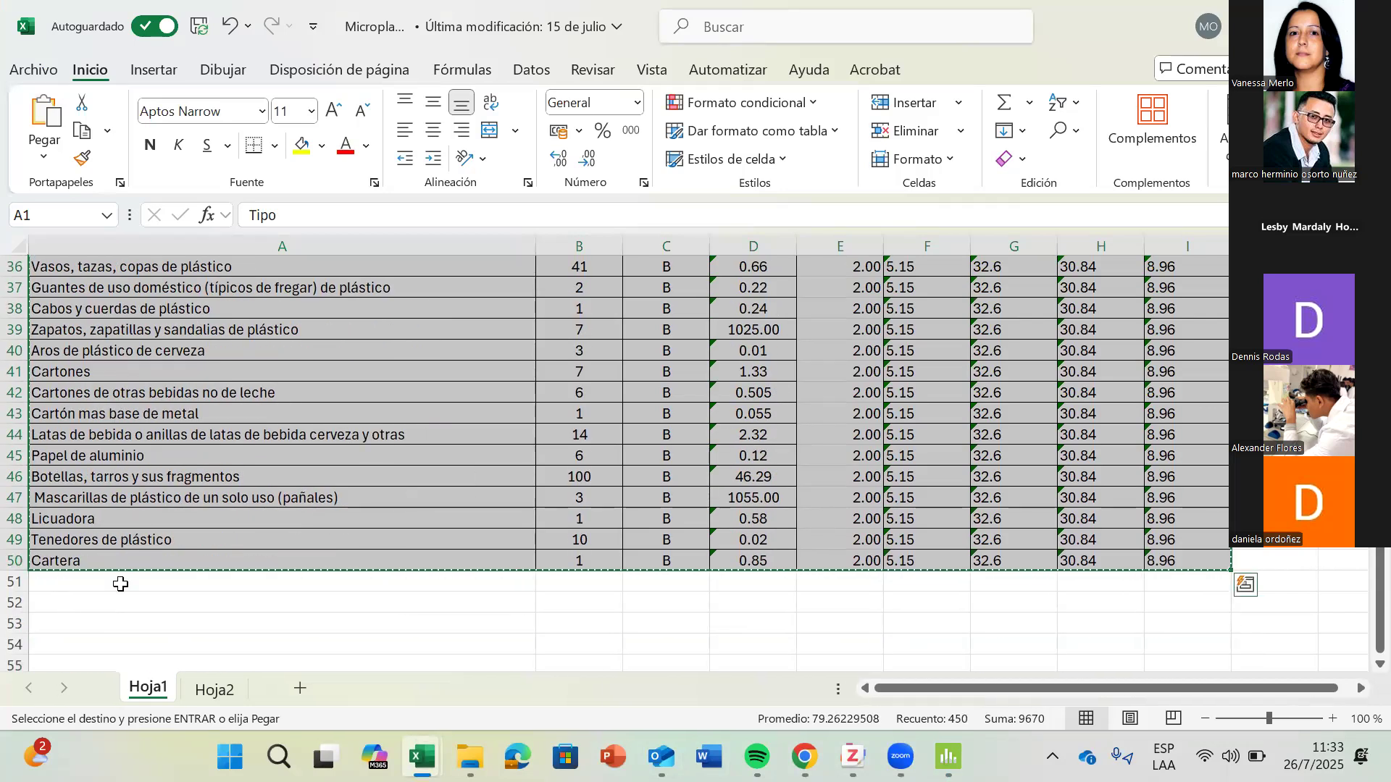
click(1260, 25)
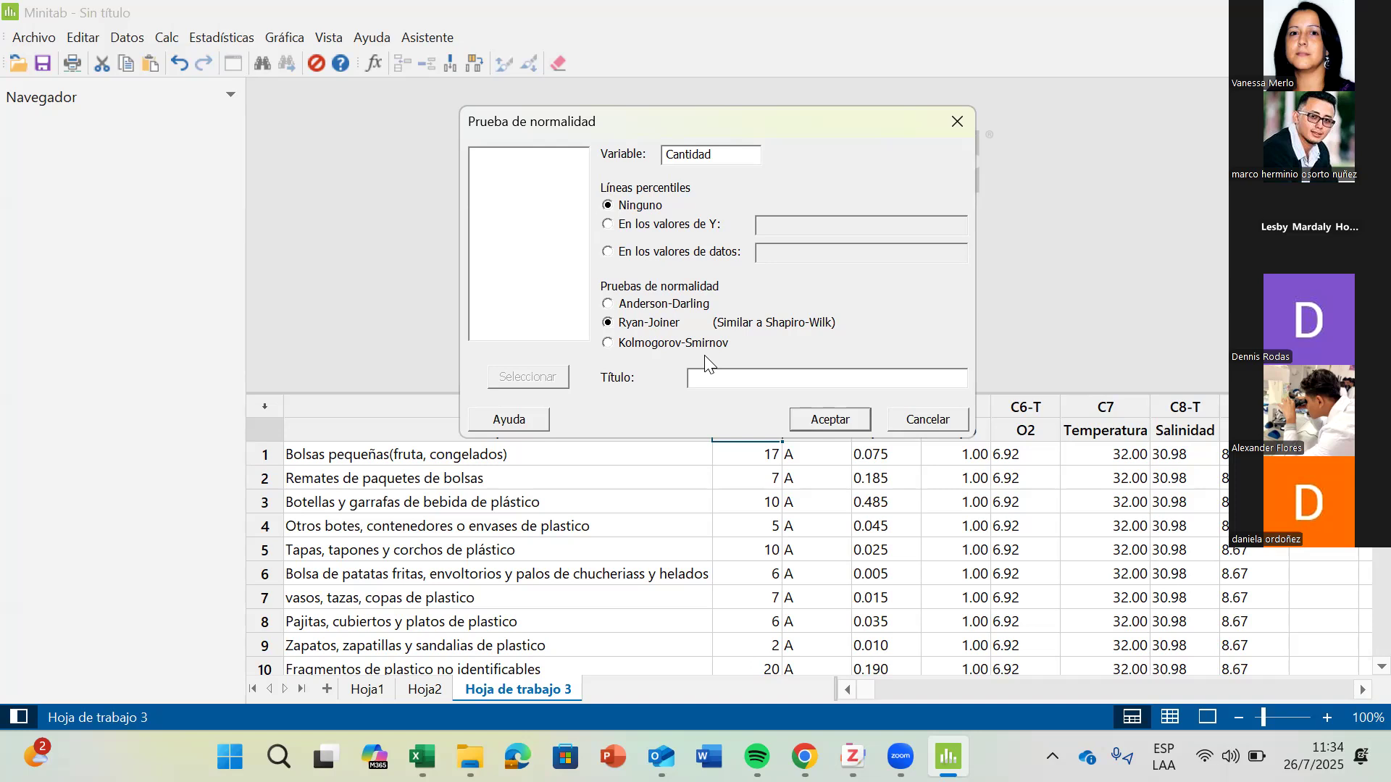
Run the normality test and enlarge the output area to examine the whole probability plot of Cantidad and its statistics.
click(799, 416)
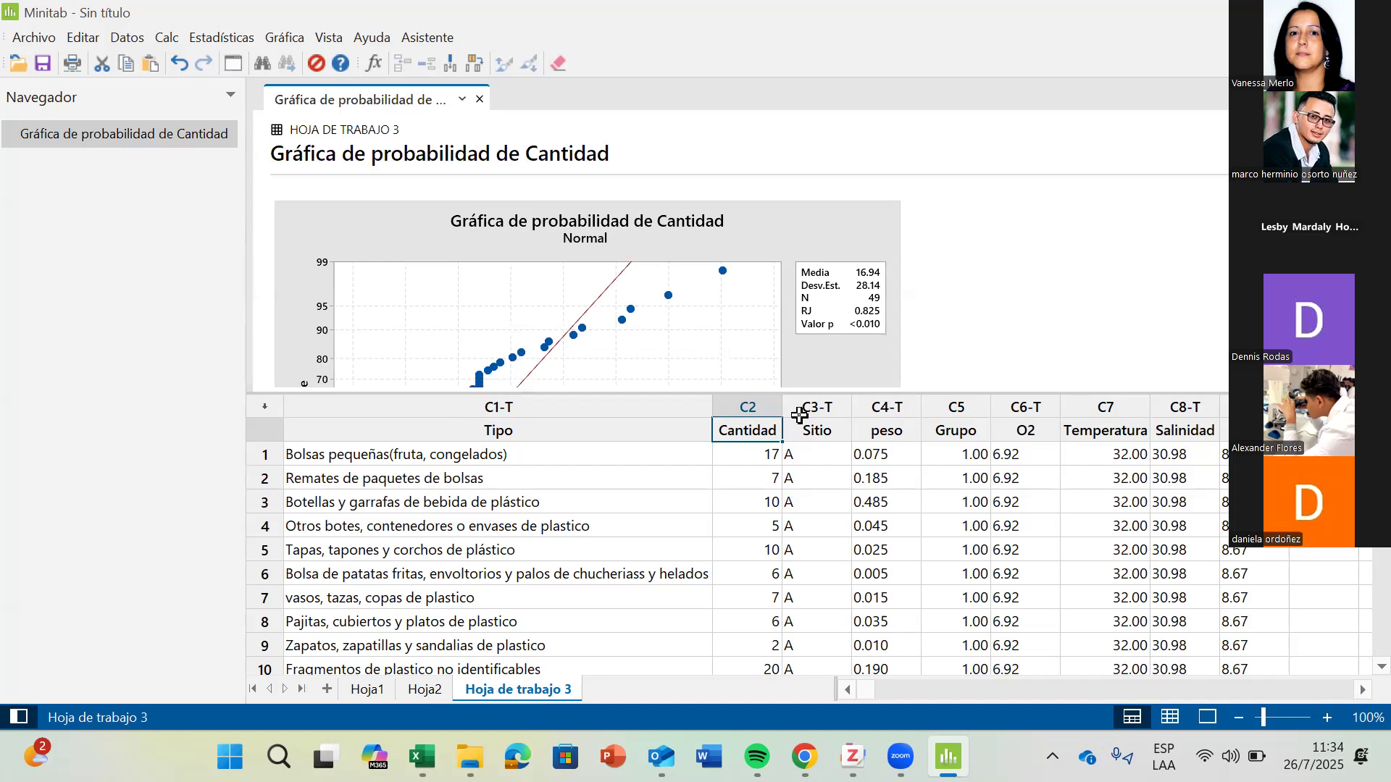
drag(811, 395, 822, 570)
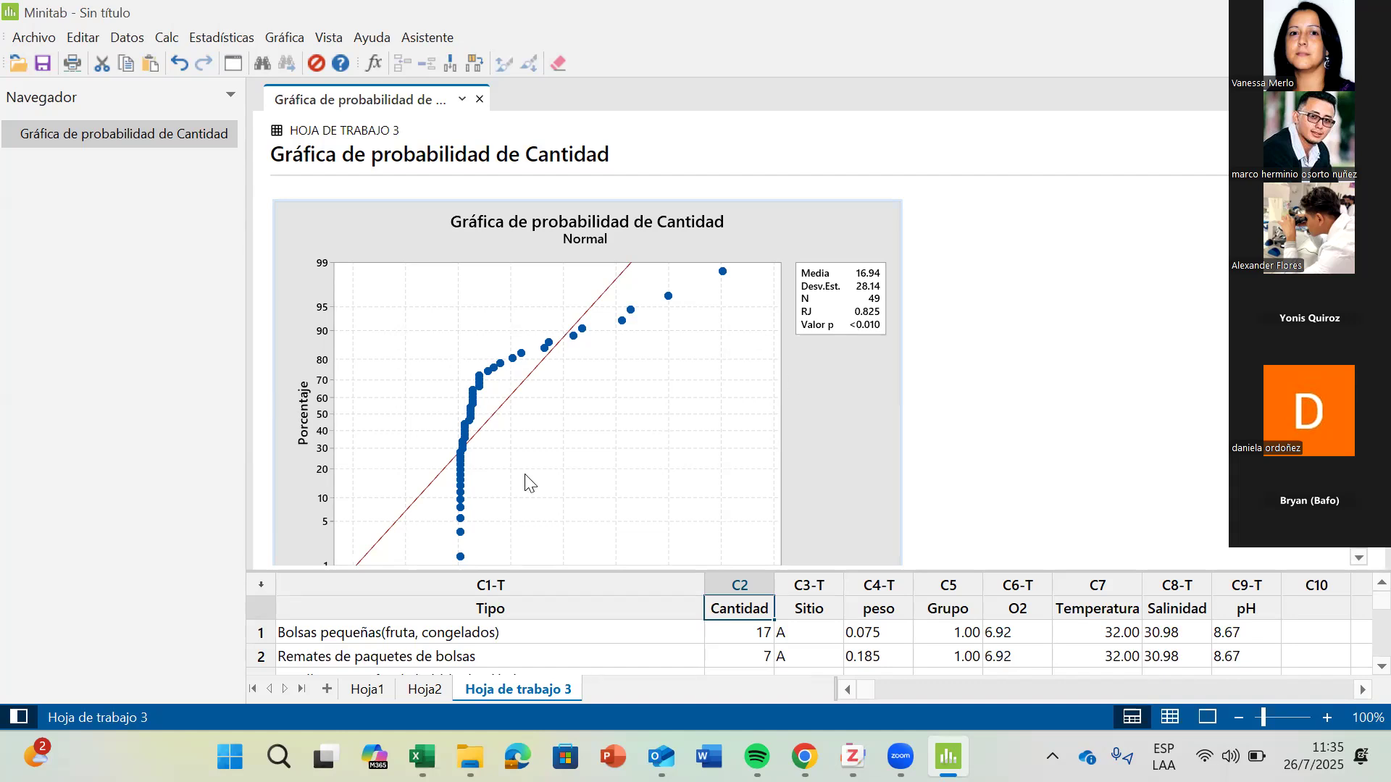
scroll(710, 422, down, 2)
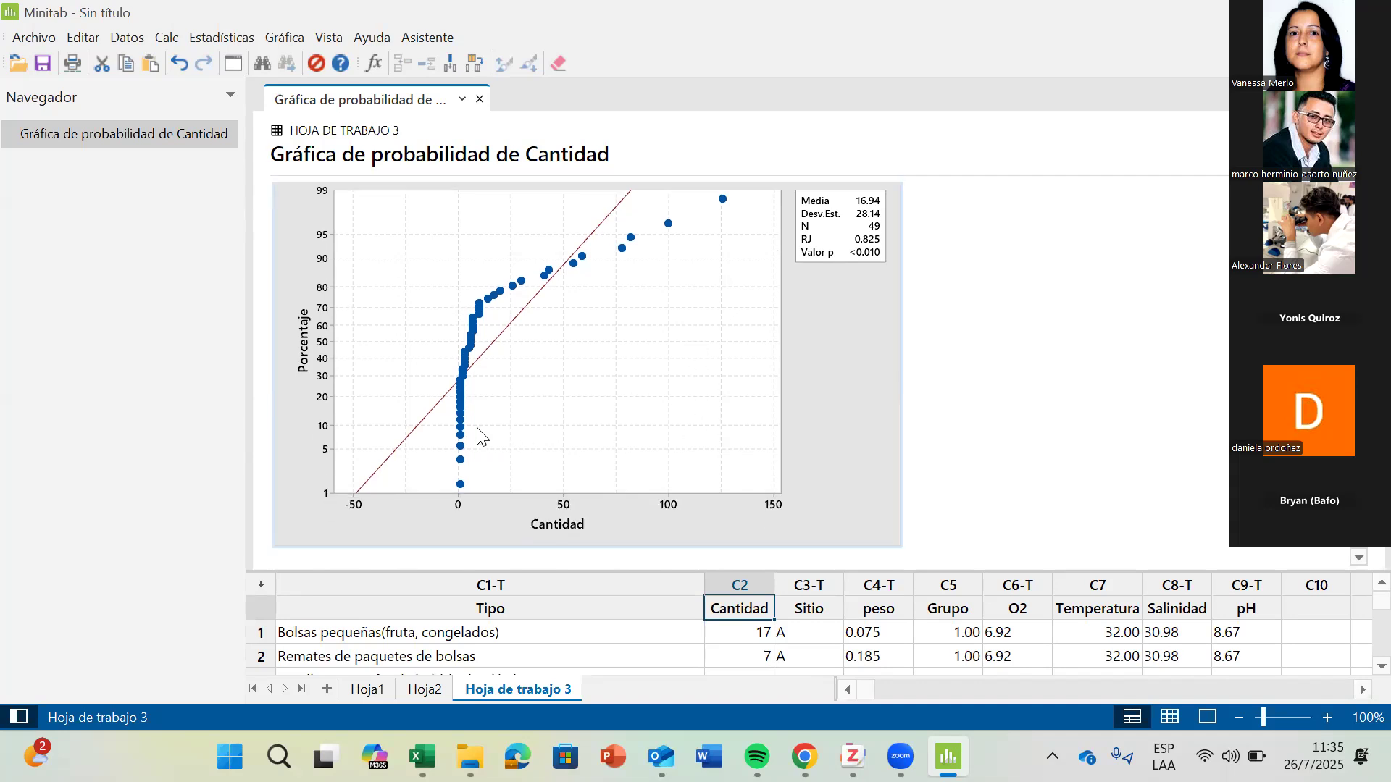
scroll(571, 397, up, 2)
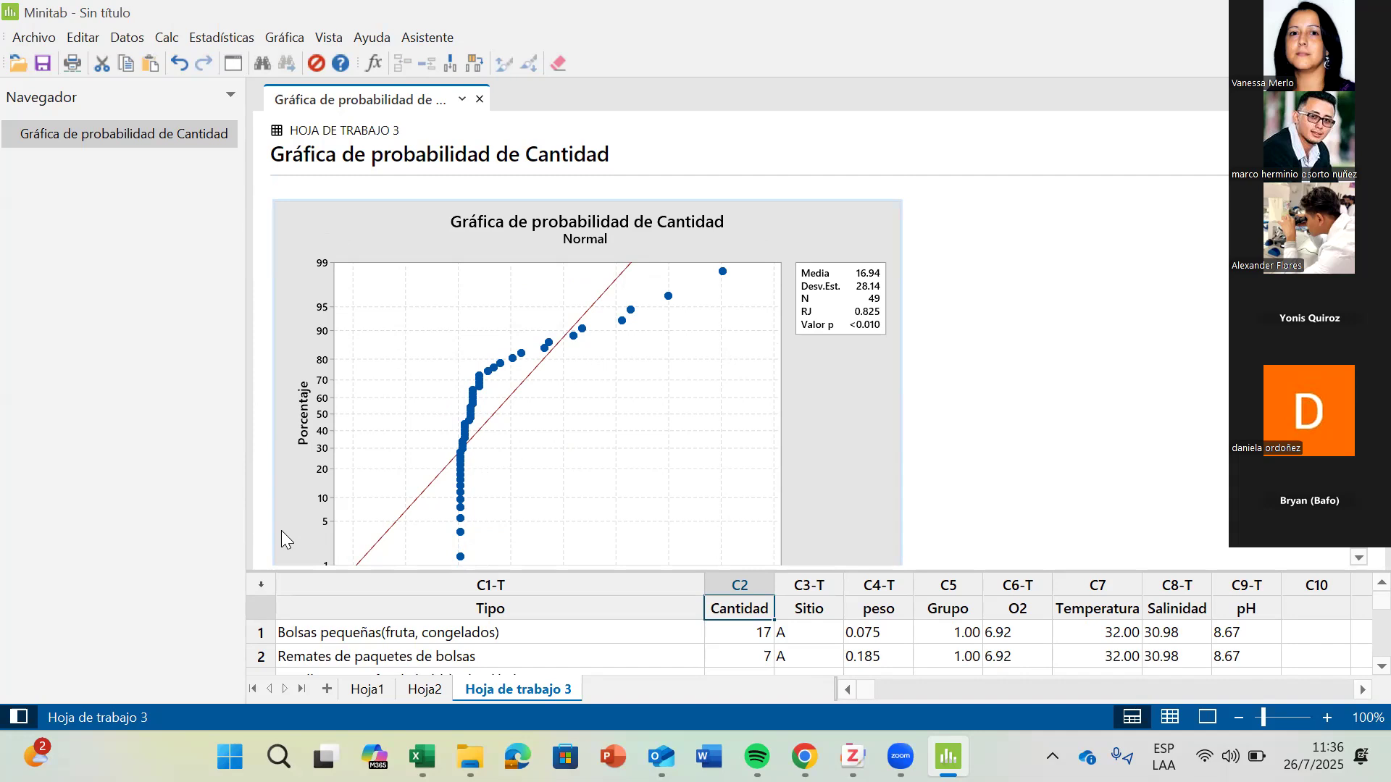
scroll(435, 509, down, 1)
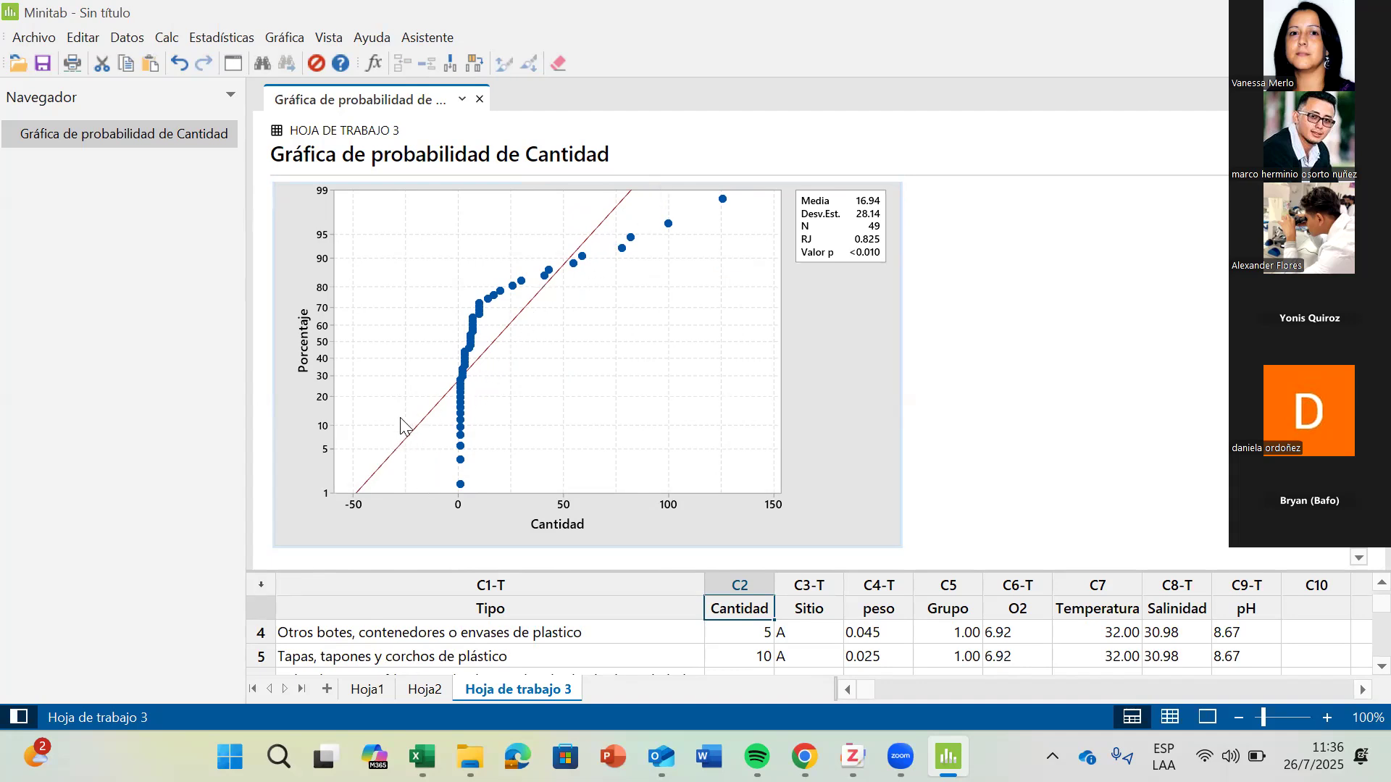
scroll(406, 428, up, 1)
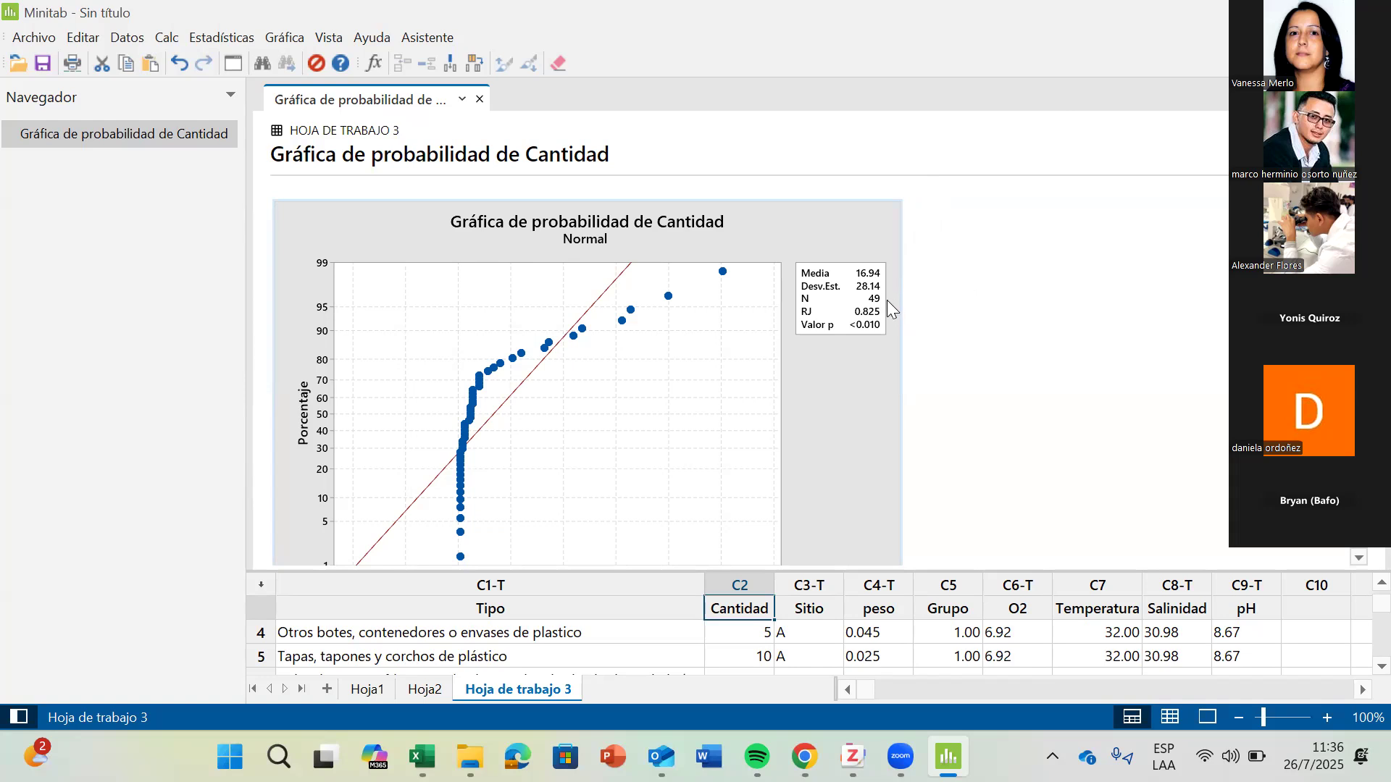
scroll(882, 297, down, 1)
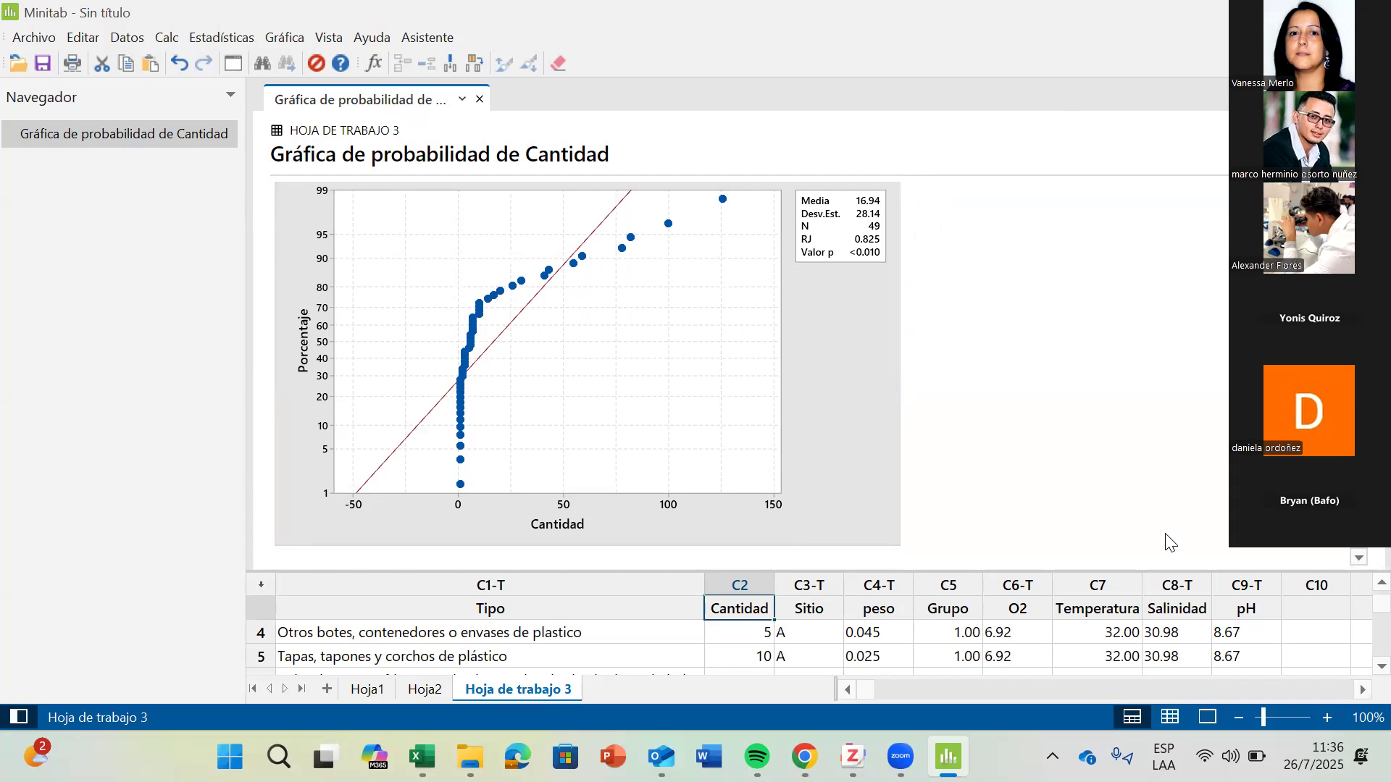
Name the empty column C10 of Hoja de trabajo 3 cantidad_BC.
click(1303, 609)
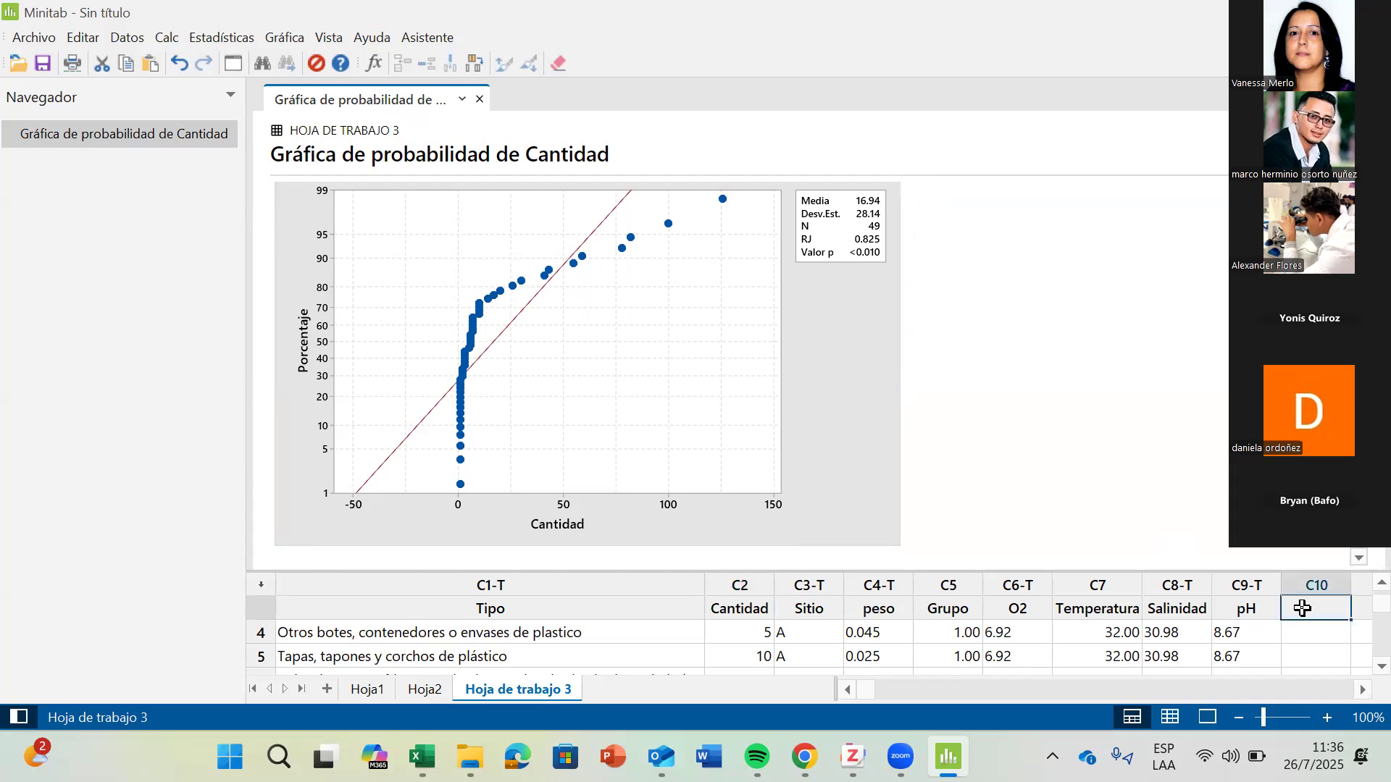
text(cantidad_)
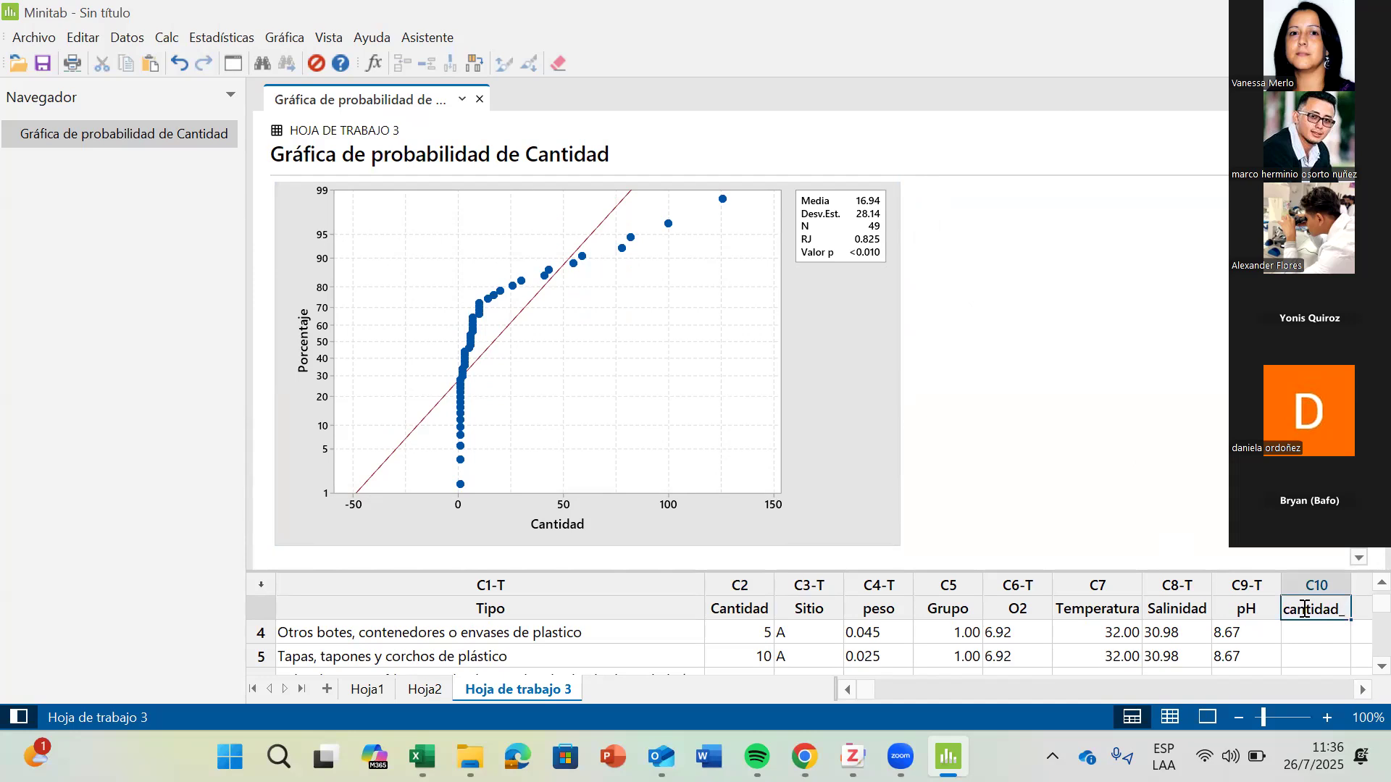
text(BC)
click(1307, 637)
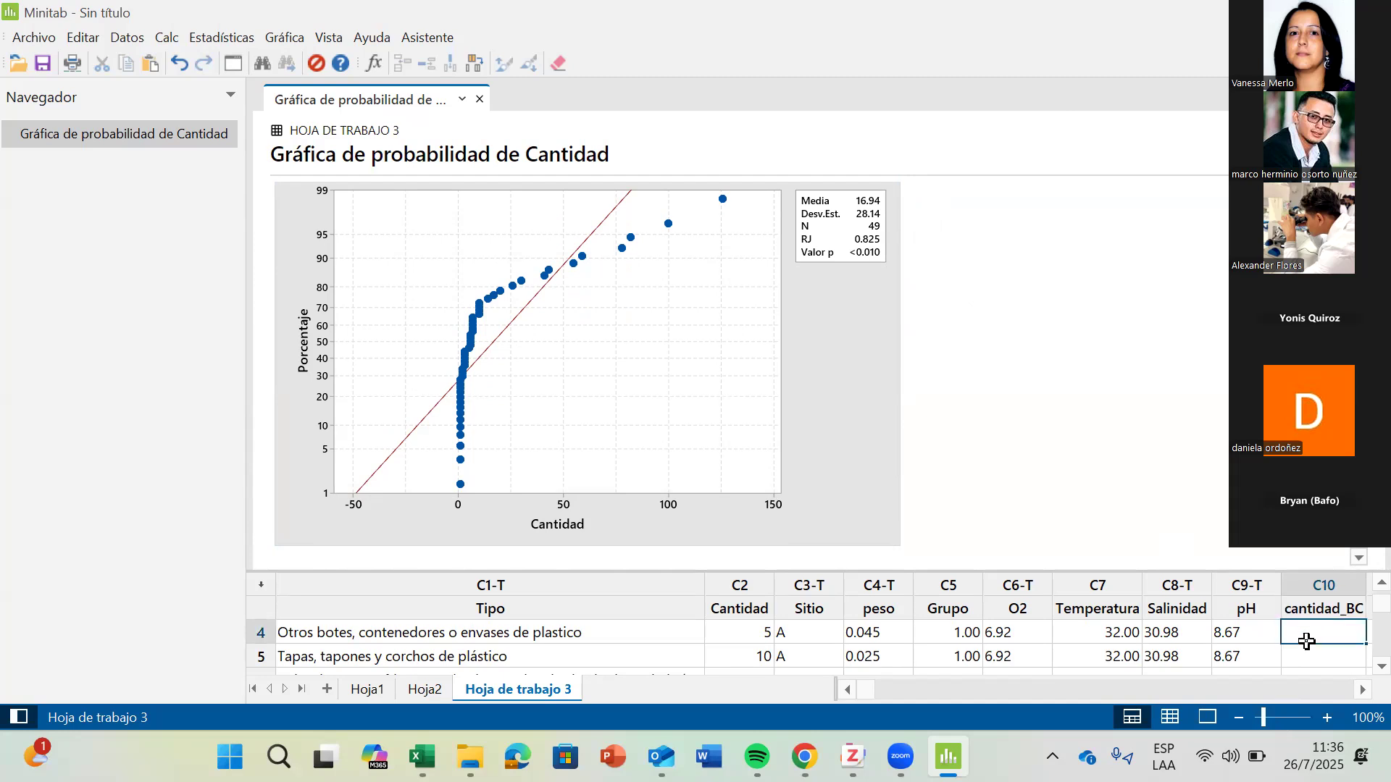
Set up a Box-Cox transformation for Cantidad, with all observations in one column and a subgroup size of 1.
click(195, 40)
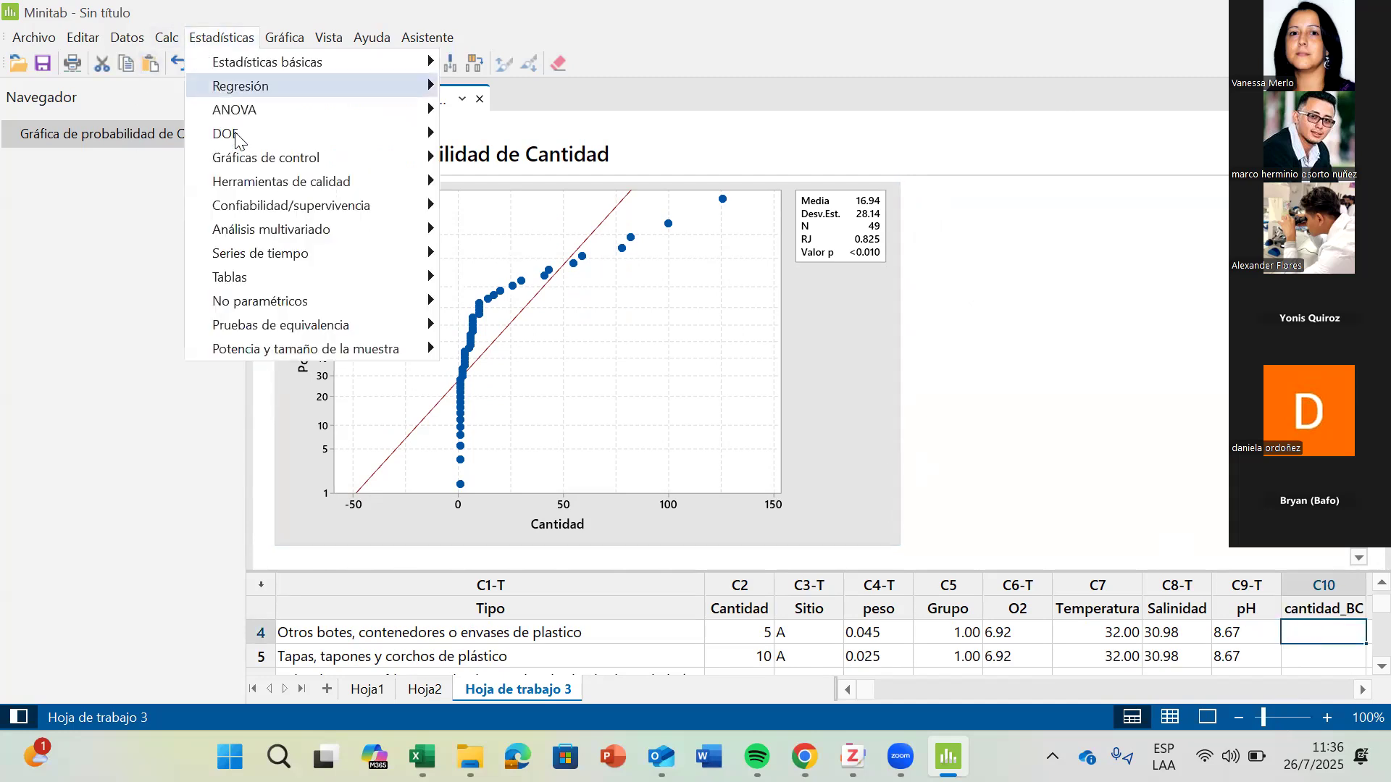
mouse_move(357, 157)
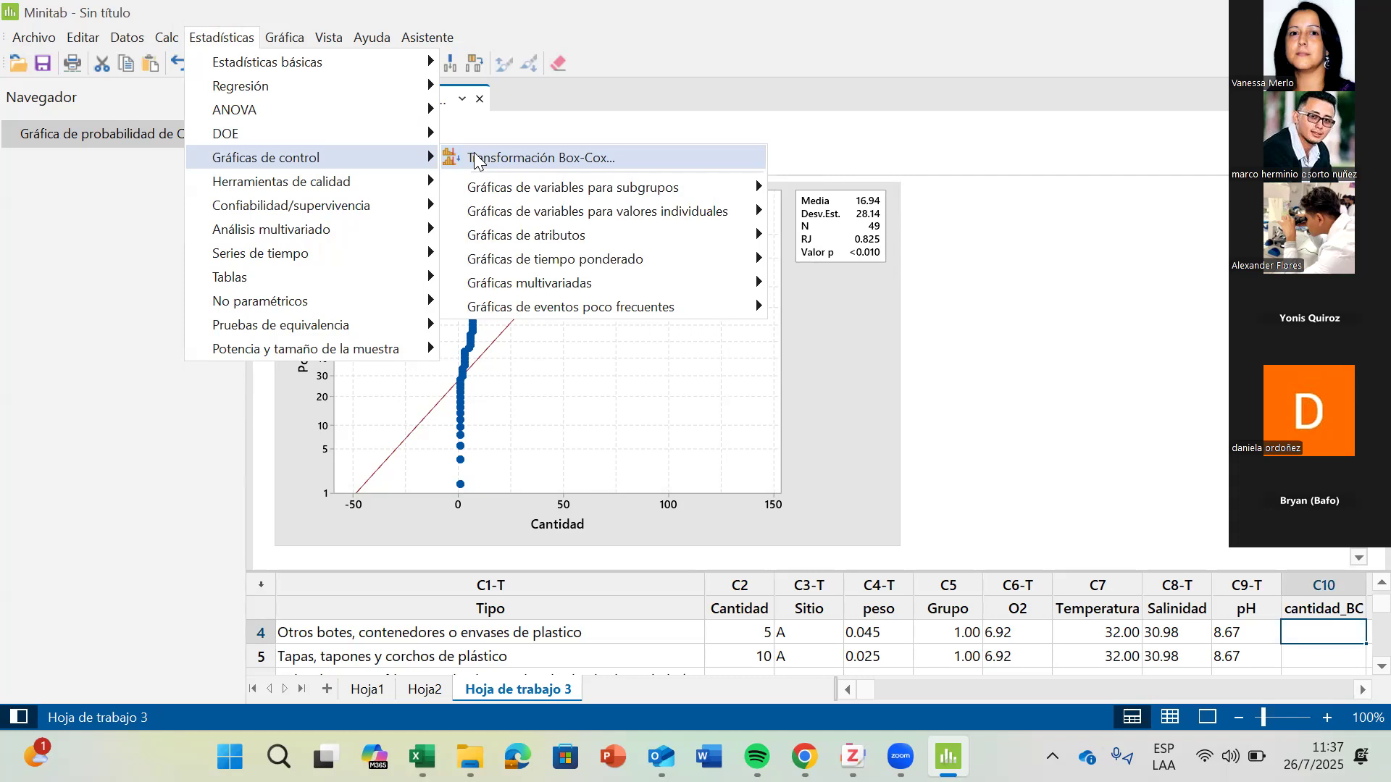
click(474, 159)
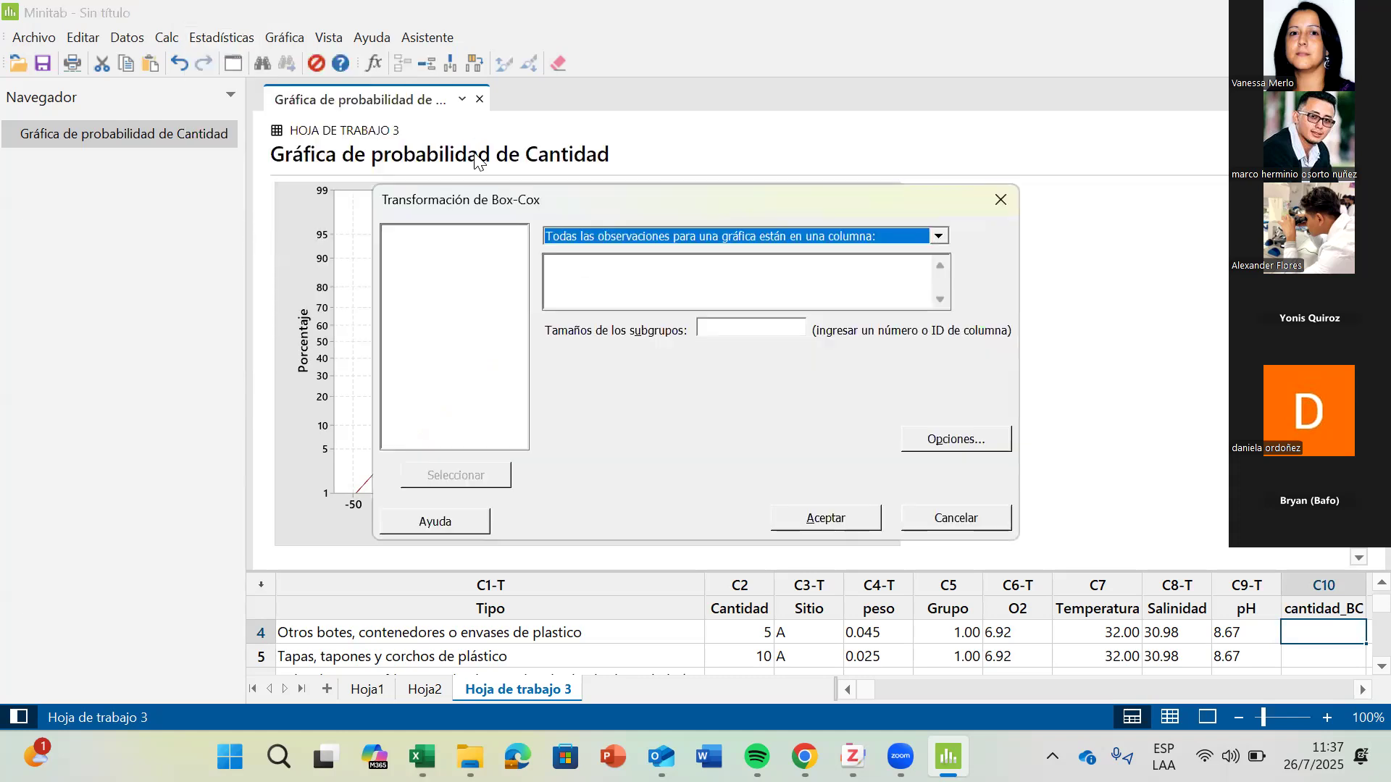
click(597, 265)
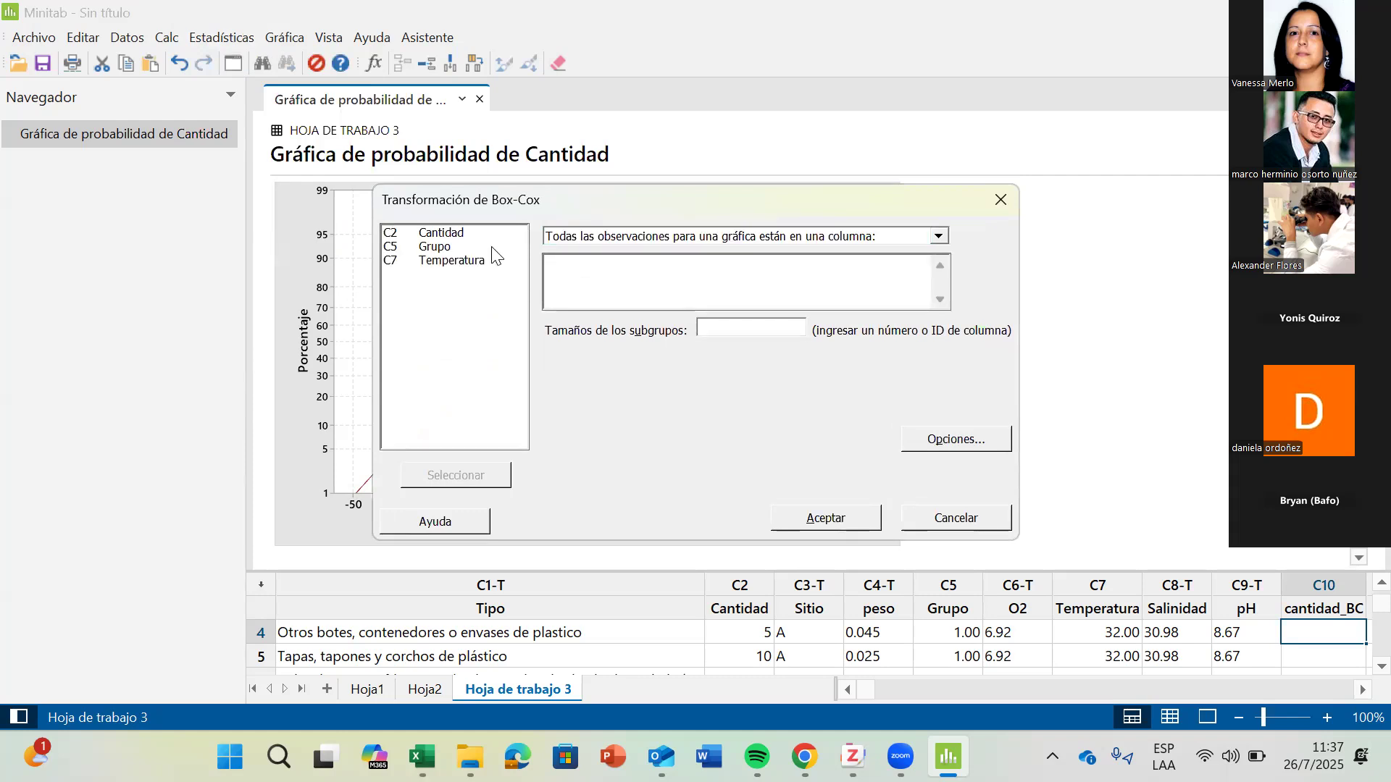
double_click(455, 235)
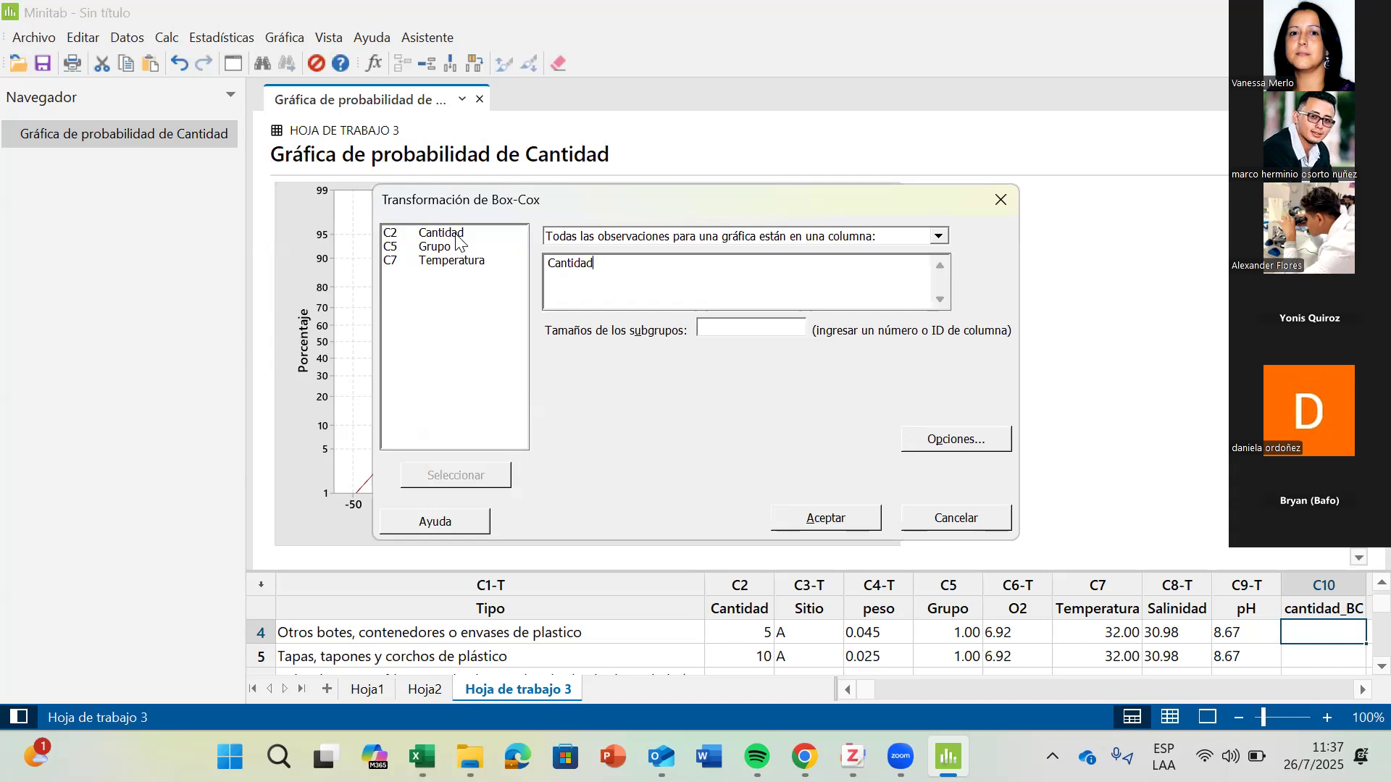
click(773, 330)
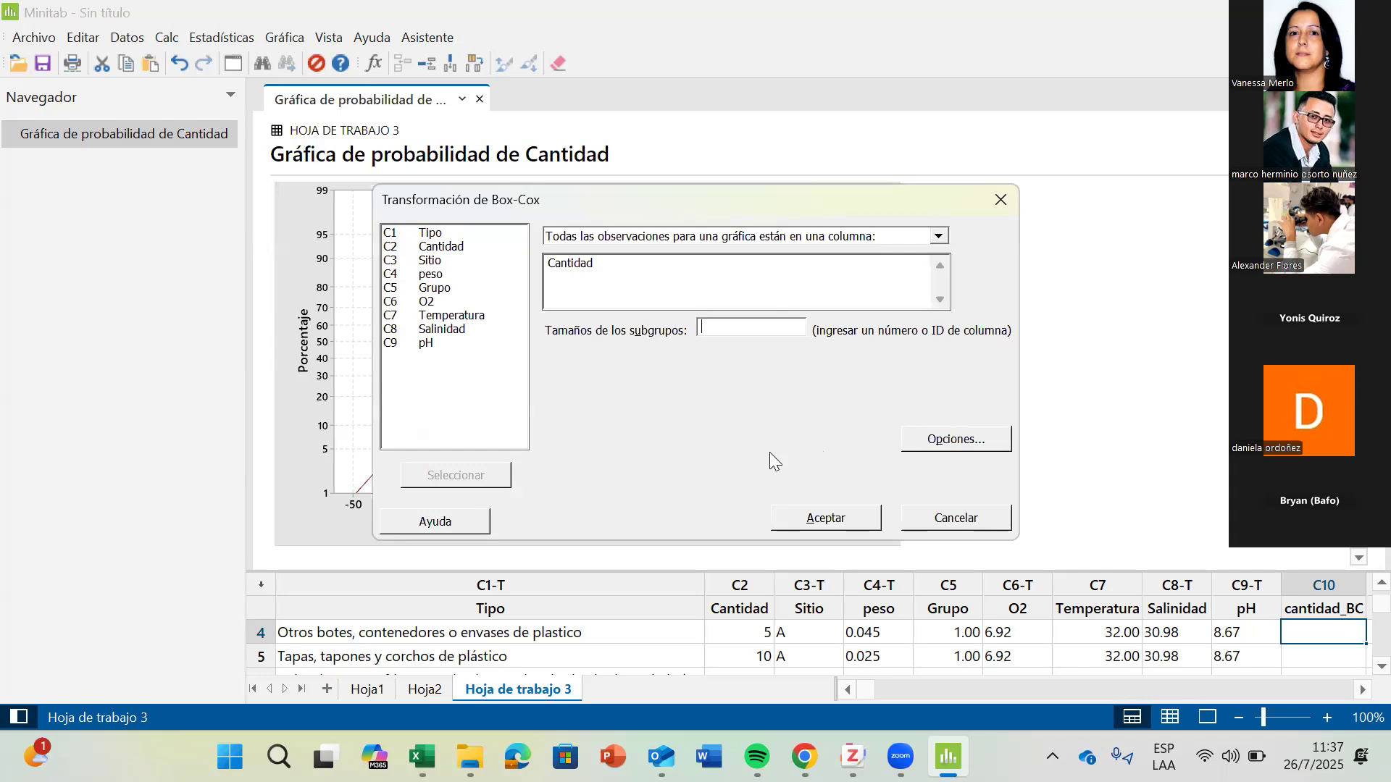
text(1)
Store the transformed data in cantidad_BC using the optimal or rounded λ, run the Box-Cox transformation and check the filled column.
click(948, 445)
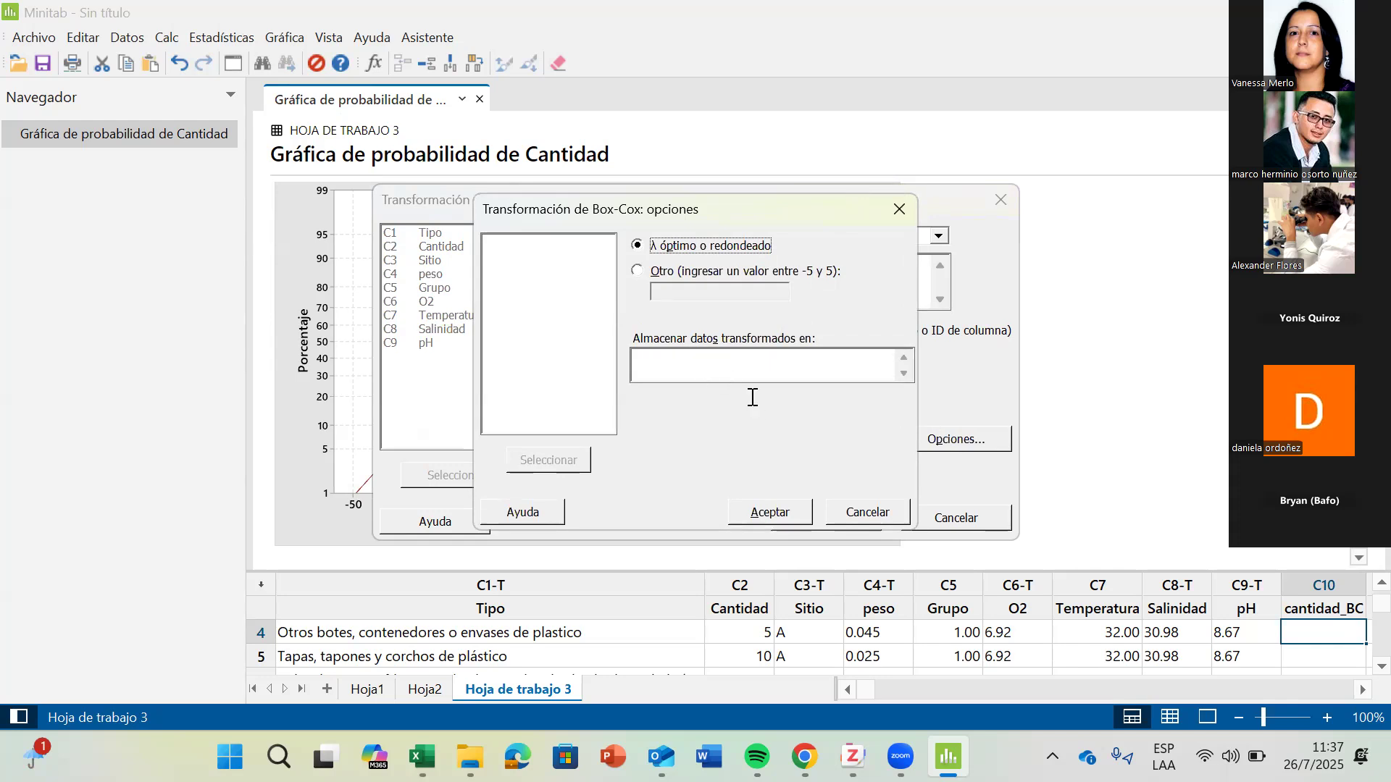
click(852, 361)
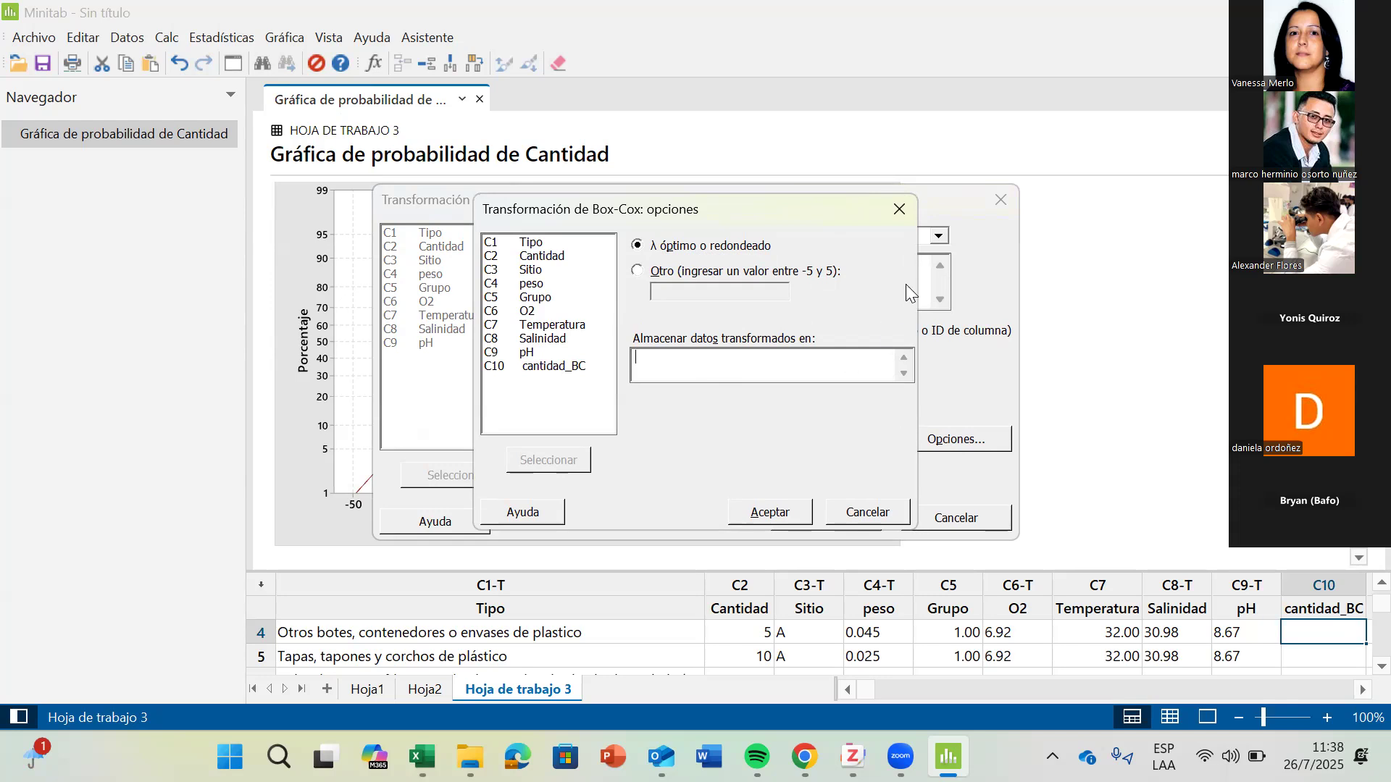
double_click(580, 366)
click(769, 516)
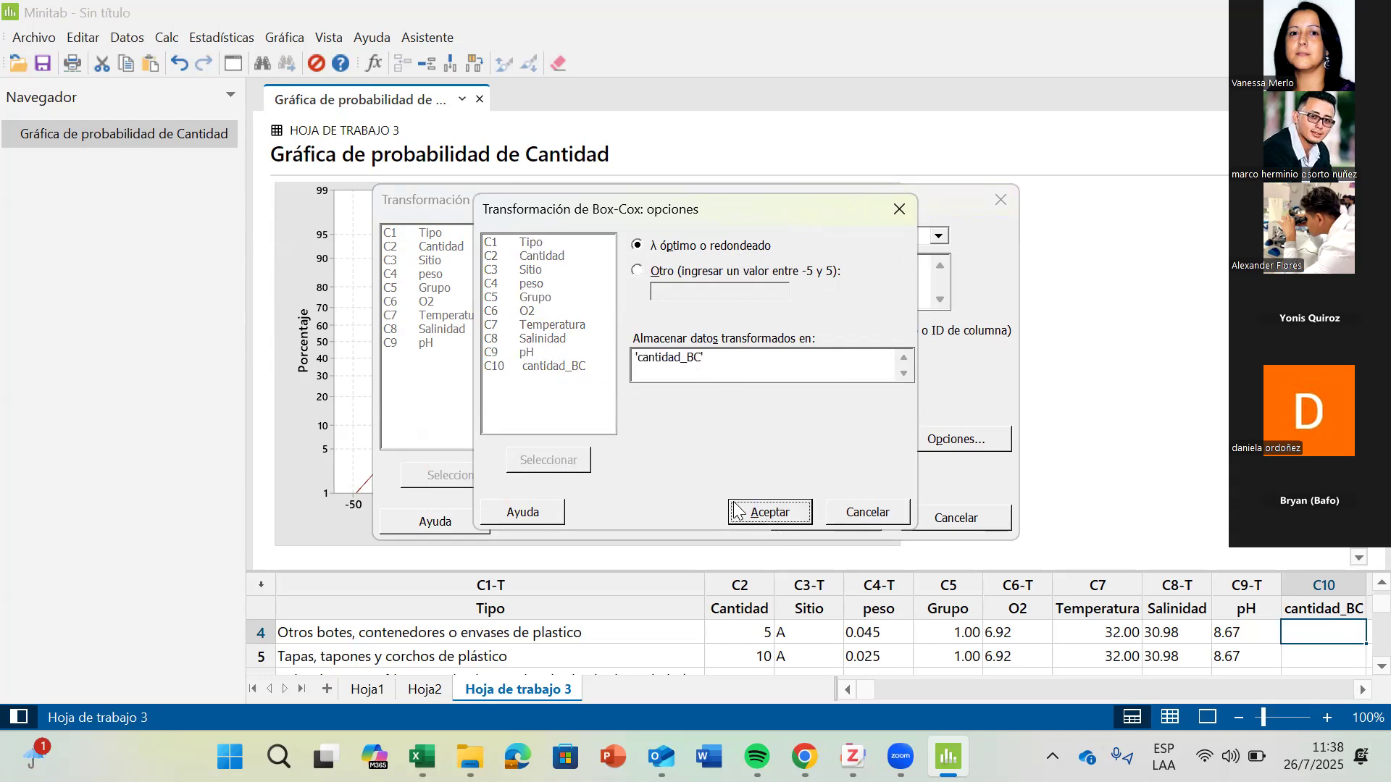
click(789, 514)
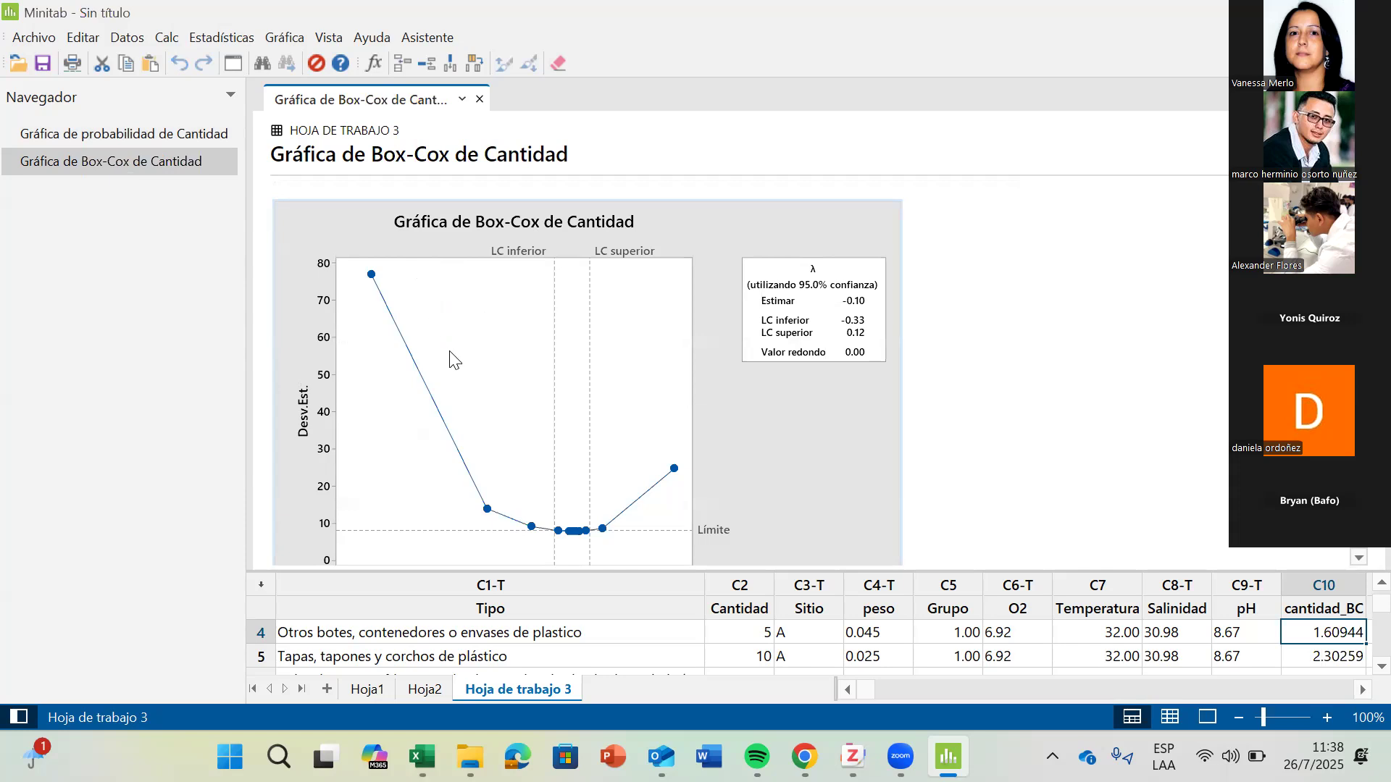
scroll(1331, 638, down, 3)
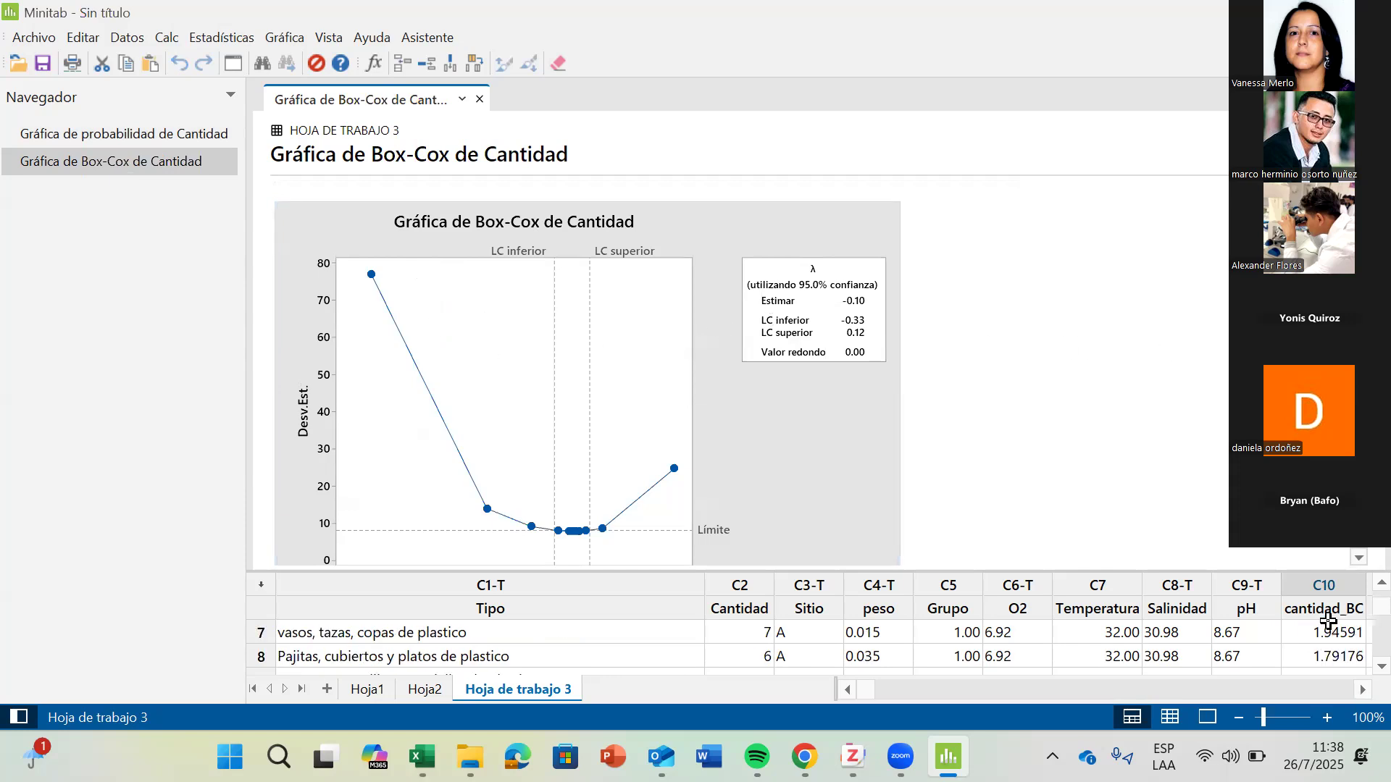
scroll(1334, 655, down, 8)
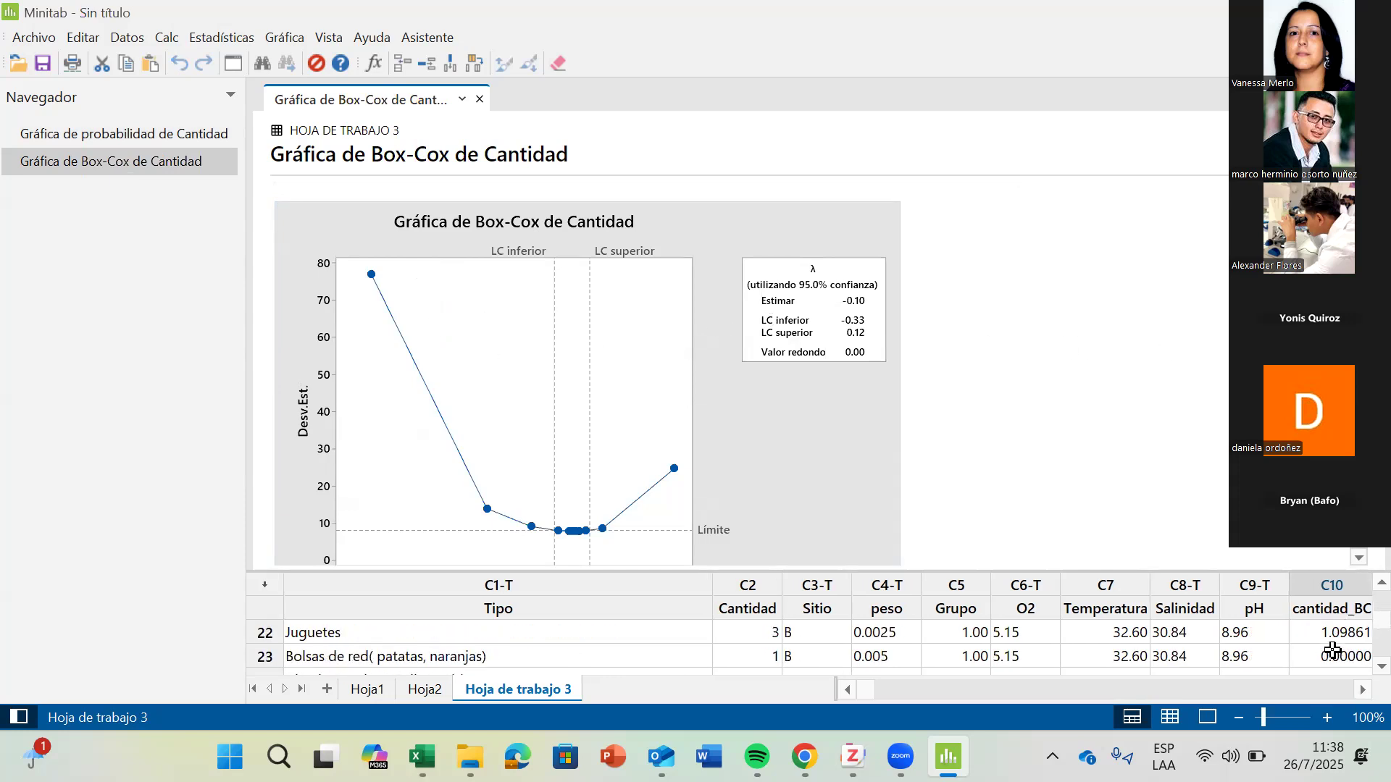
scroll(1334, 648, down, 4)
scroll(1330, 646, up, 16)
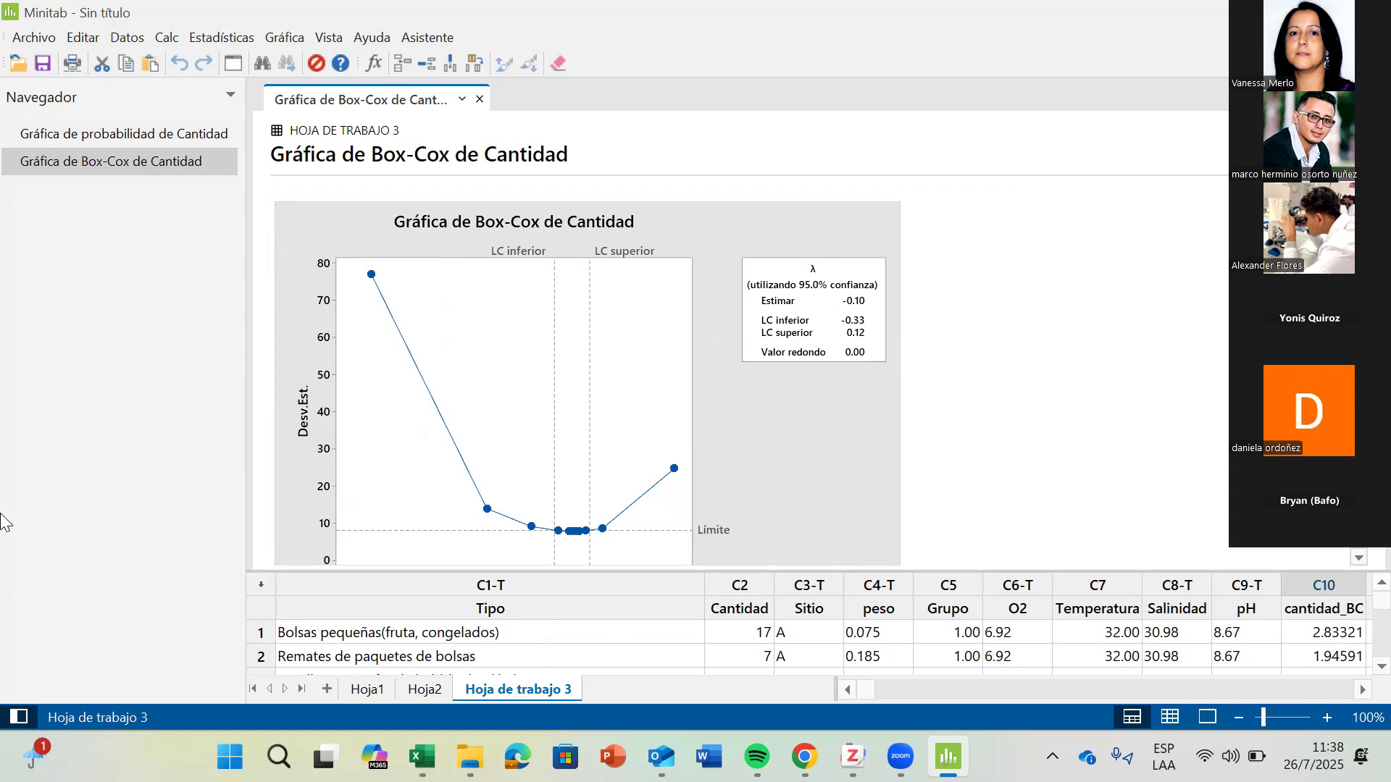
Run a Ryan-Joiner normality test on cantidad_BC with no percentile lines.
click(218, 41)
mouse_move(250, 62)
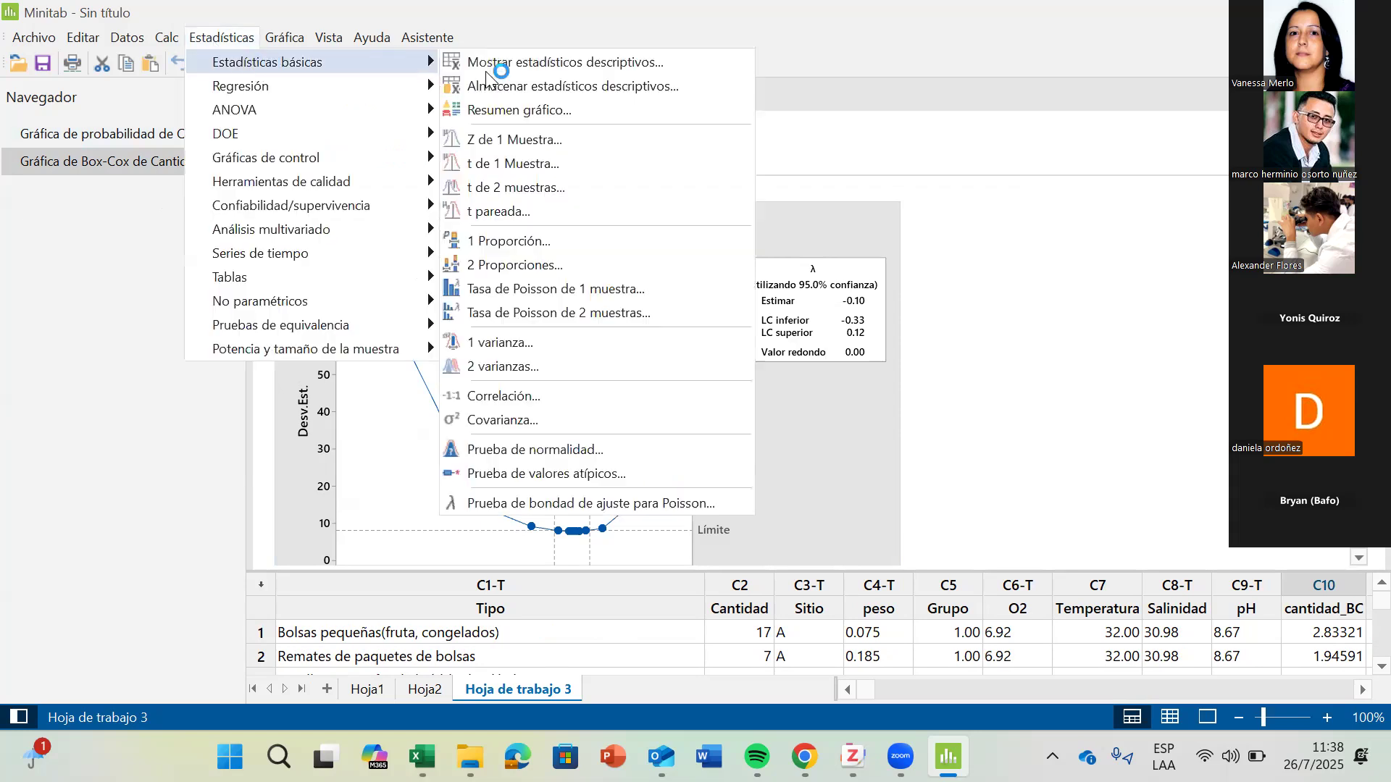
click(625, 450)
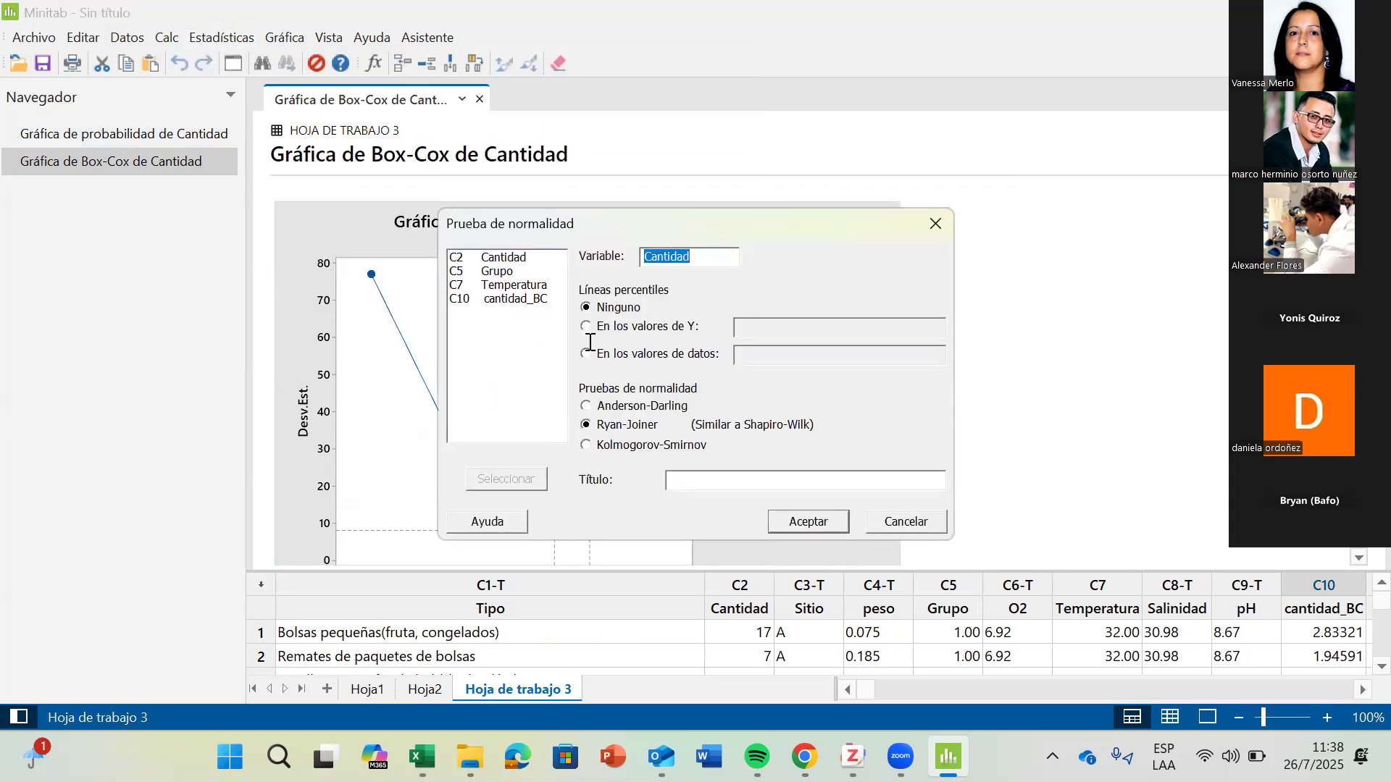
key(BackSpace)
double_click(535, 304)
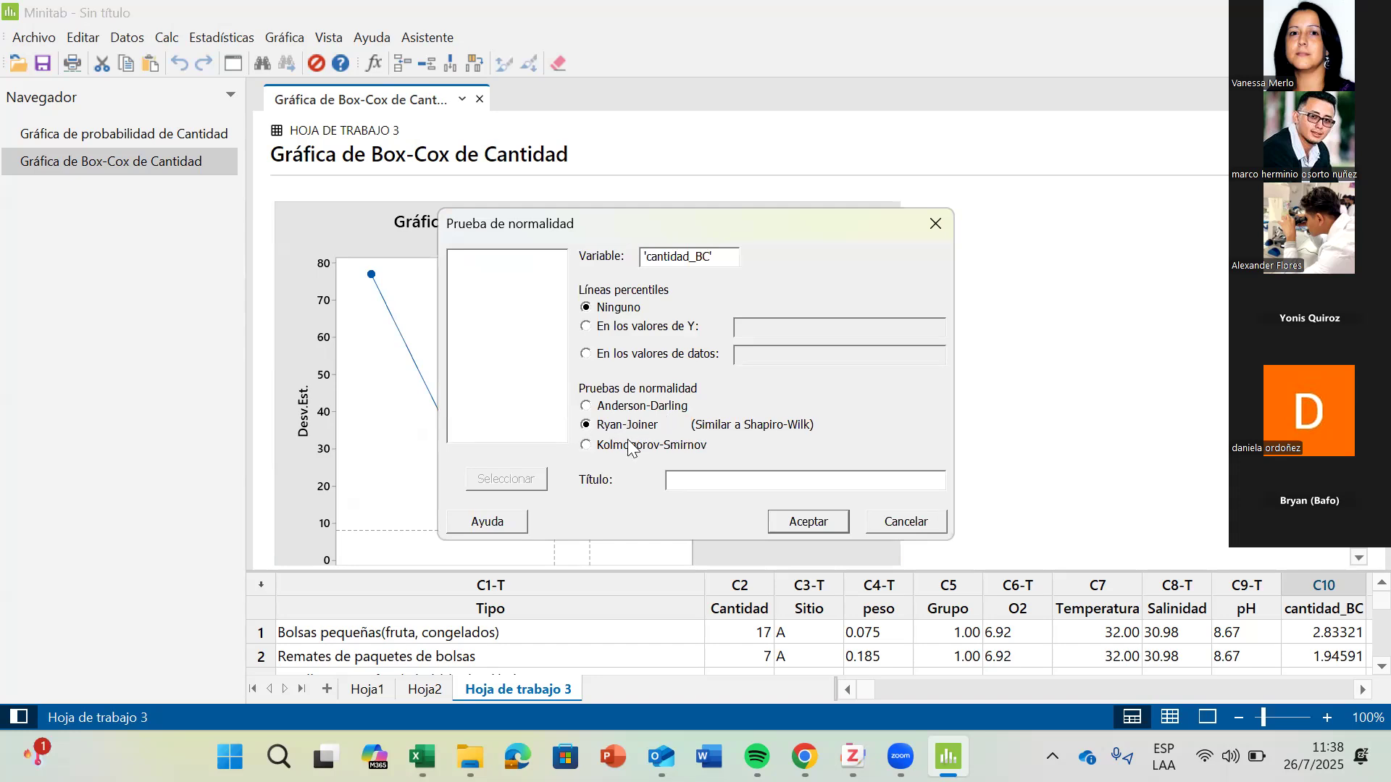
click(804, 517)
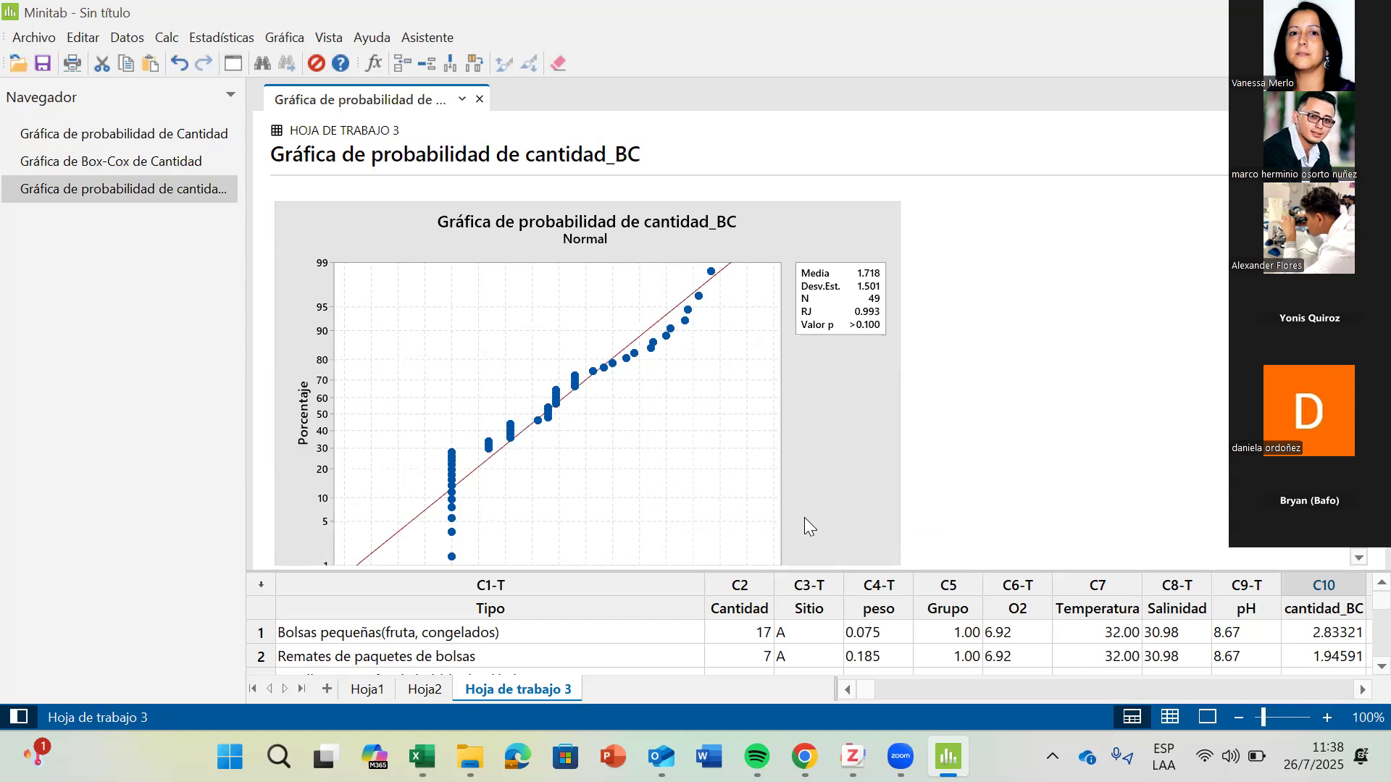
Compare the probability plot and statistics of cantidad_BC with those of the untransformed Cantidad.
click(870, 357)
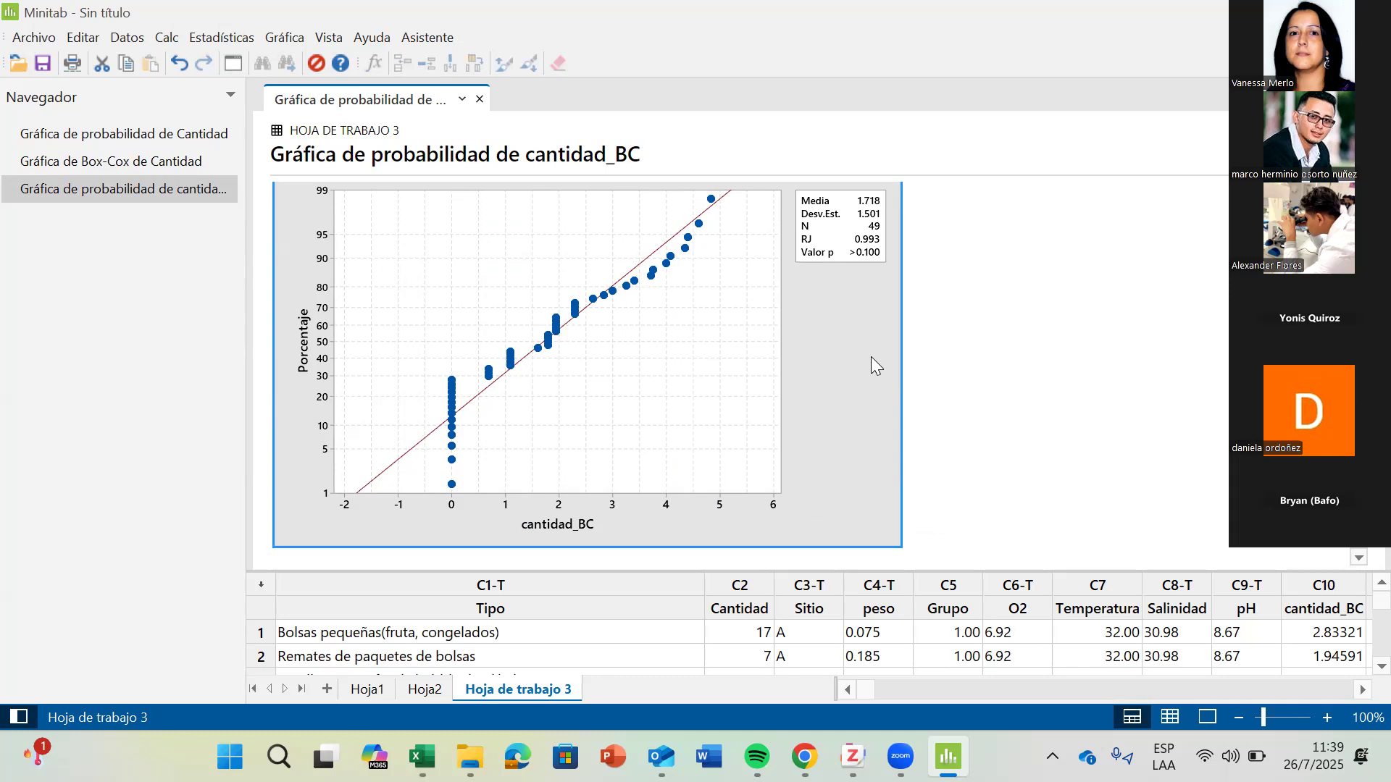
scroll(725, 383, up, 1)
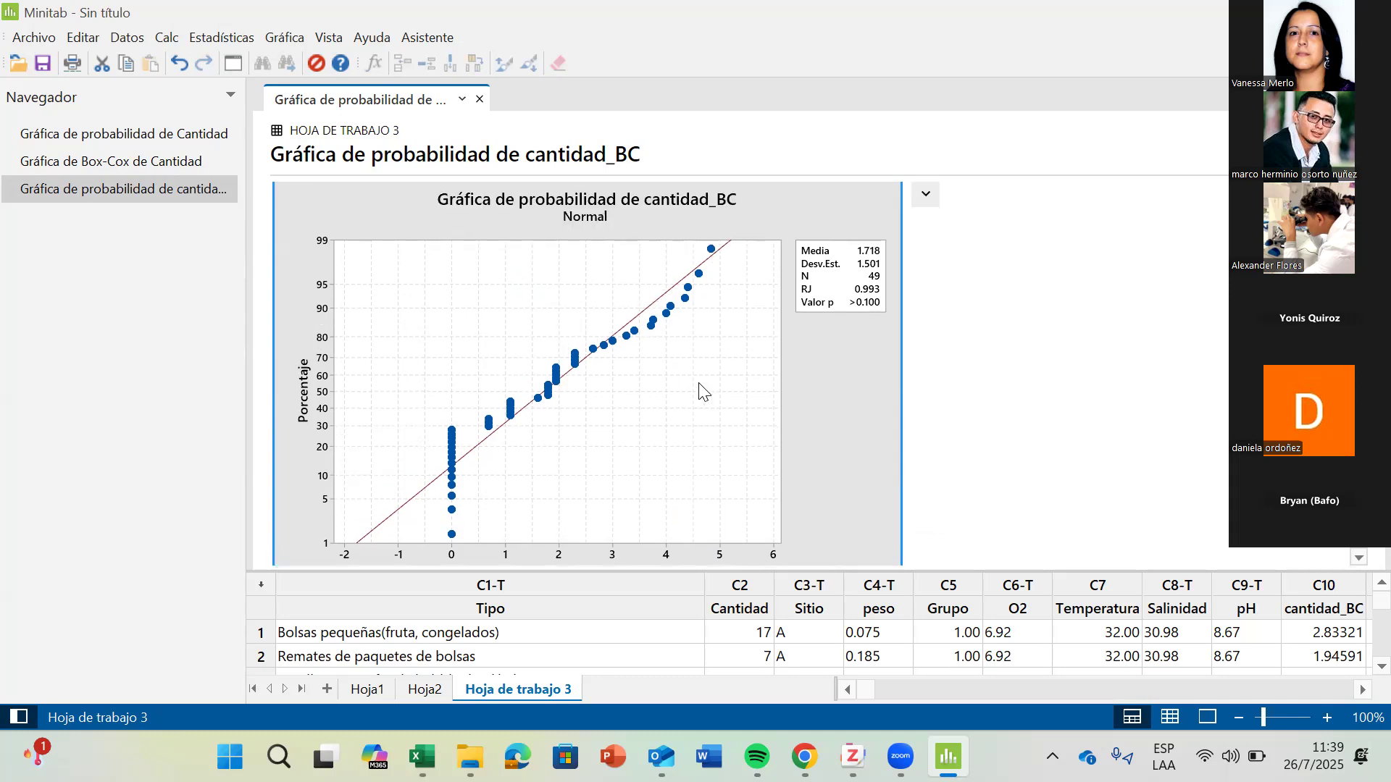
click(174, 133)
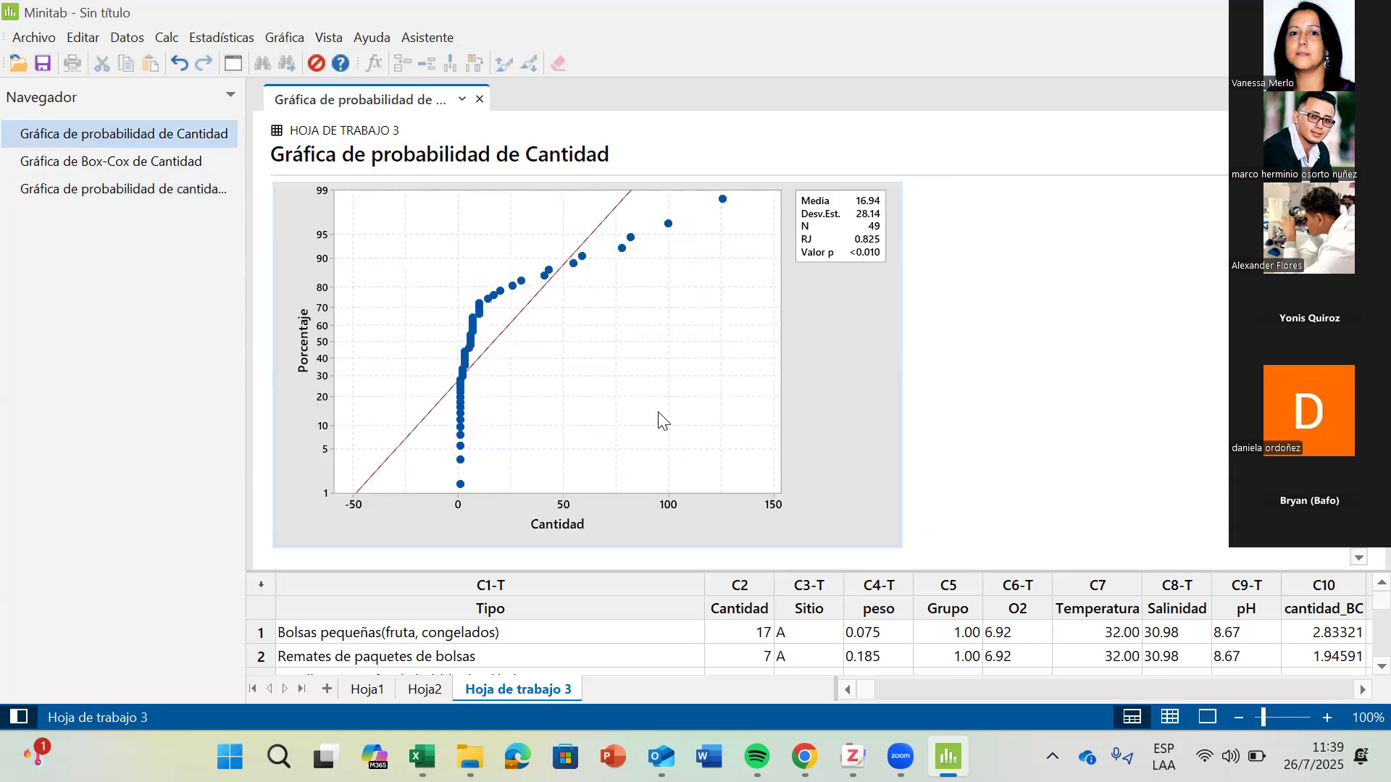
click(178, 191)
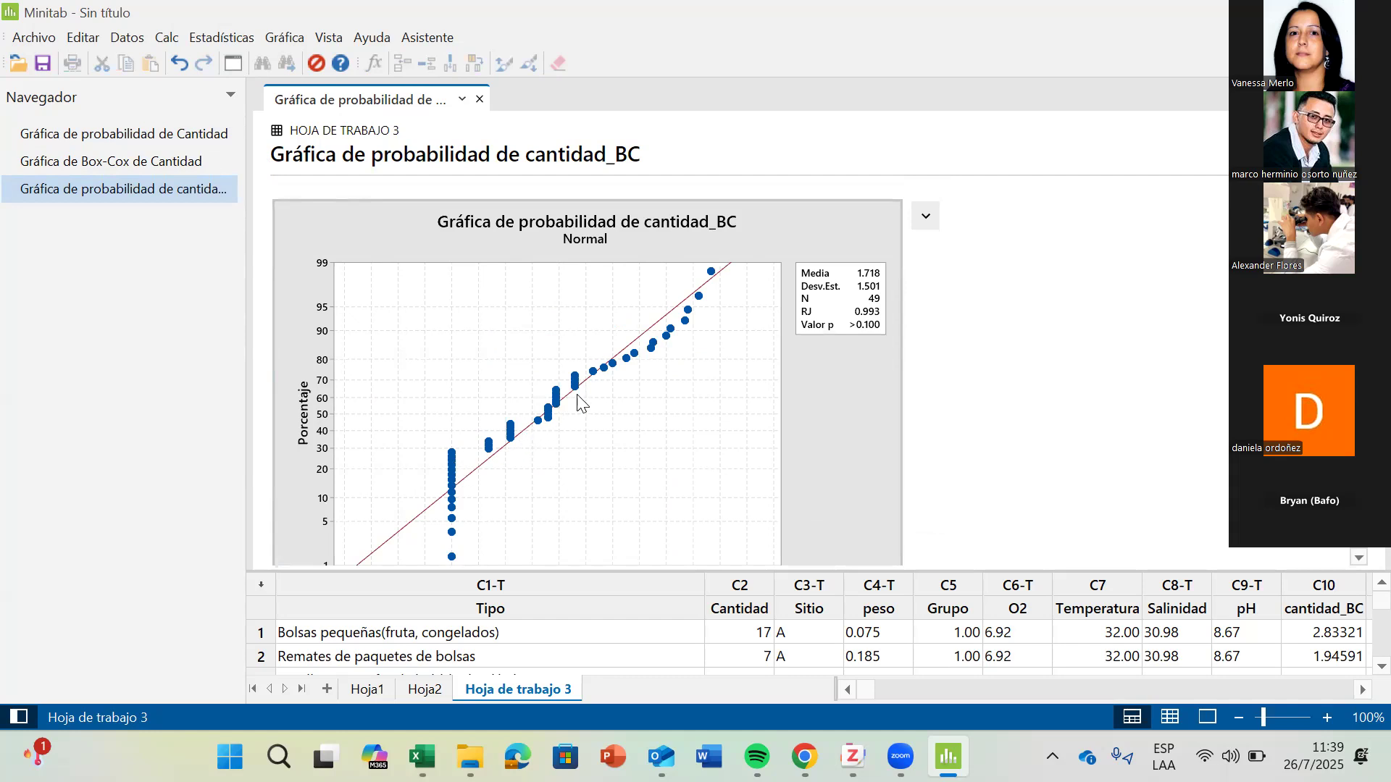
scroll(471, 449, down, 1)
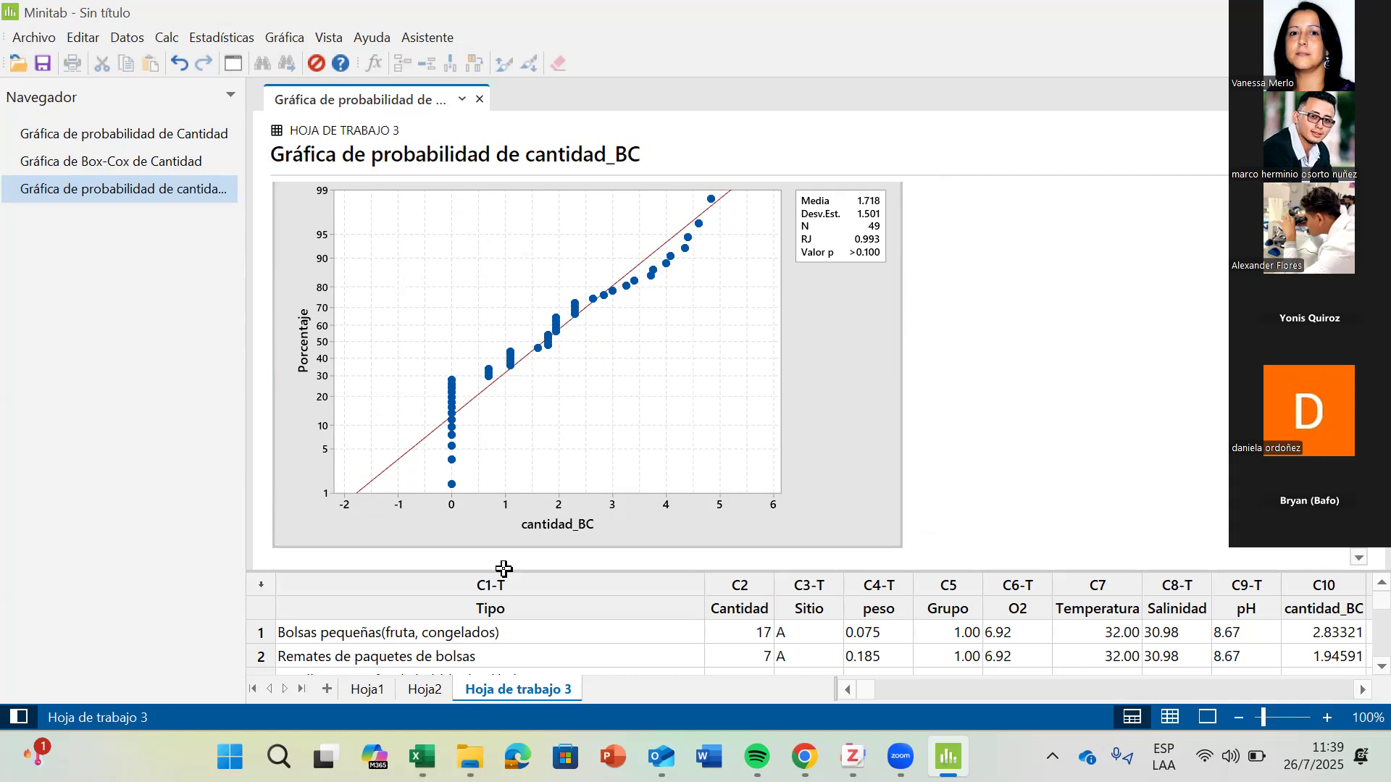
scroll(521, 438, up, 1)
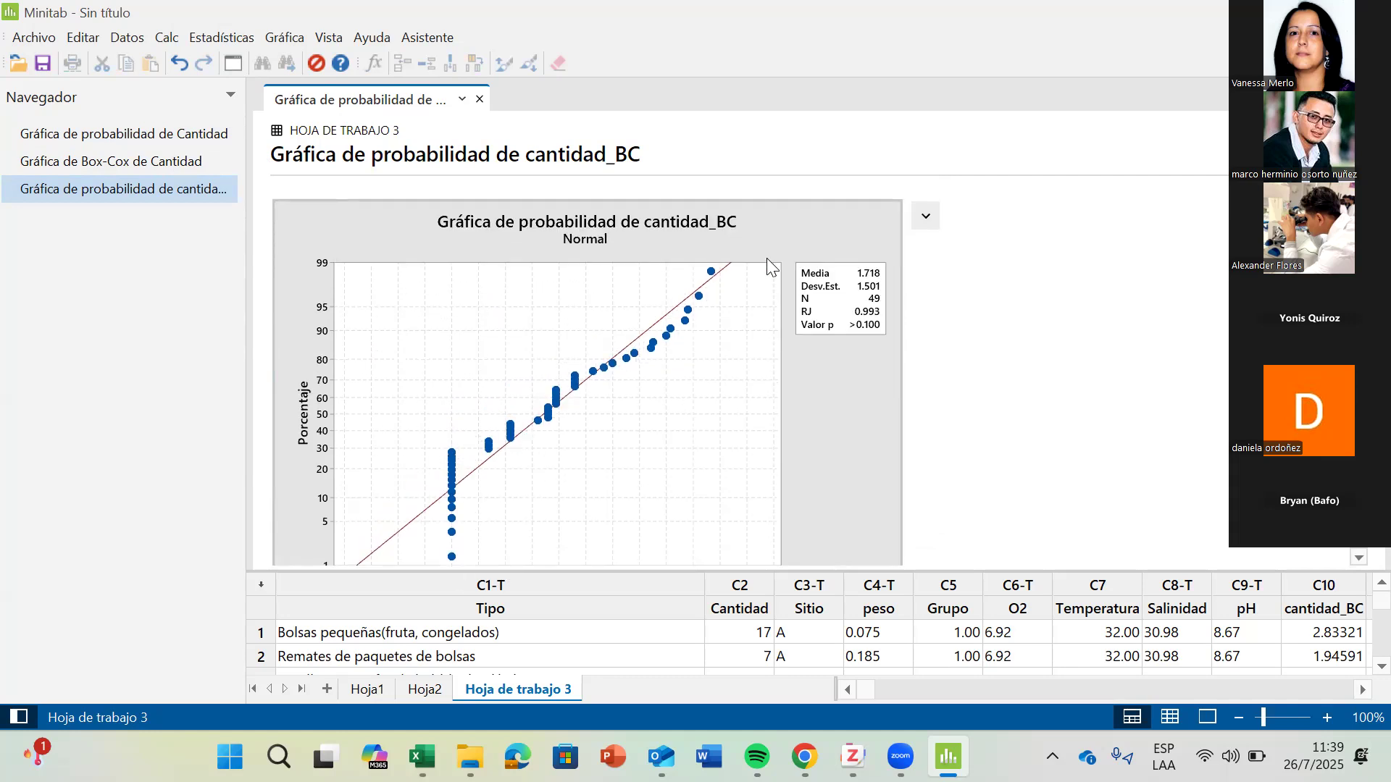
scroll(761, 368, down, 1)
scroll(760, 368, up, 1)
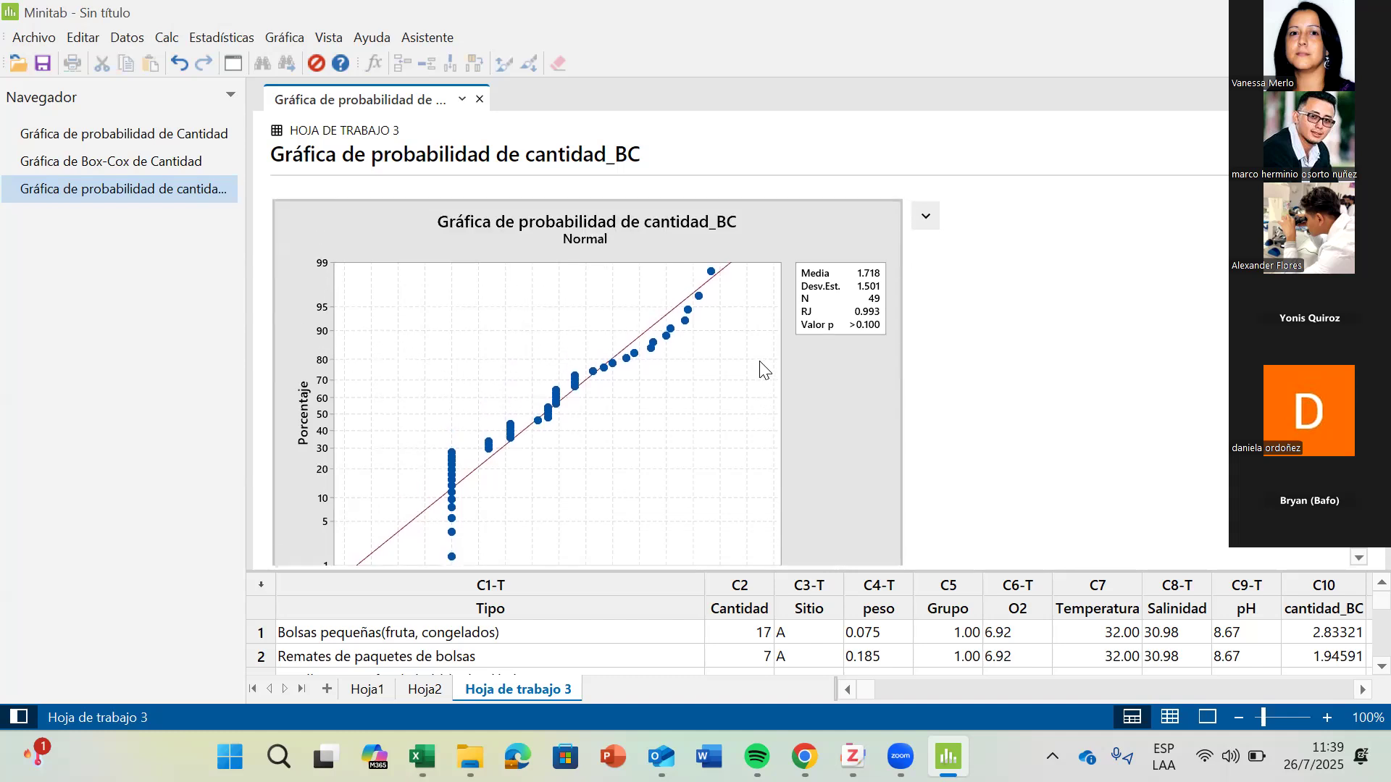
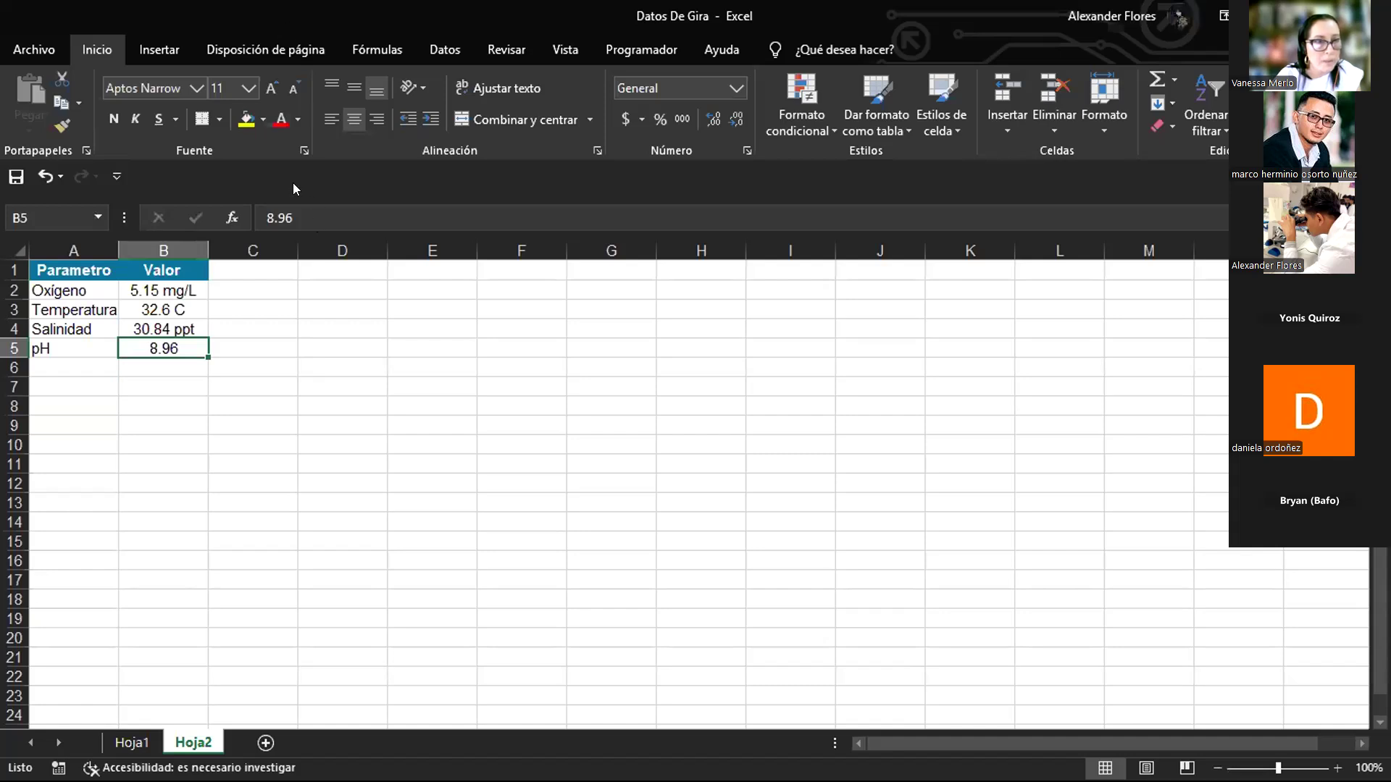
Leave the Datos De Gira workbook in Excel and bring up Minitab with an empty worksheet.
key(super+d)
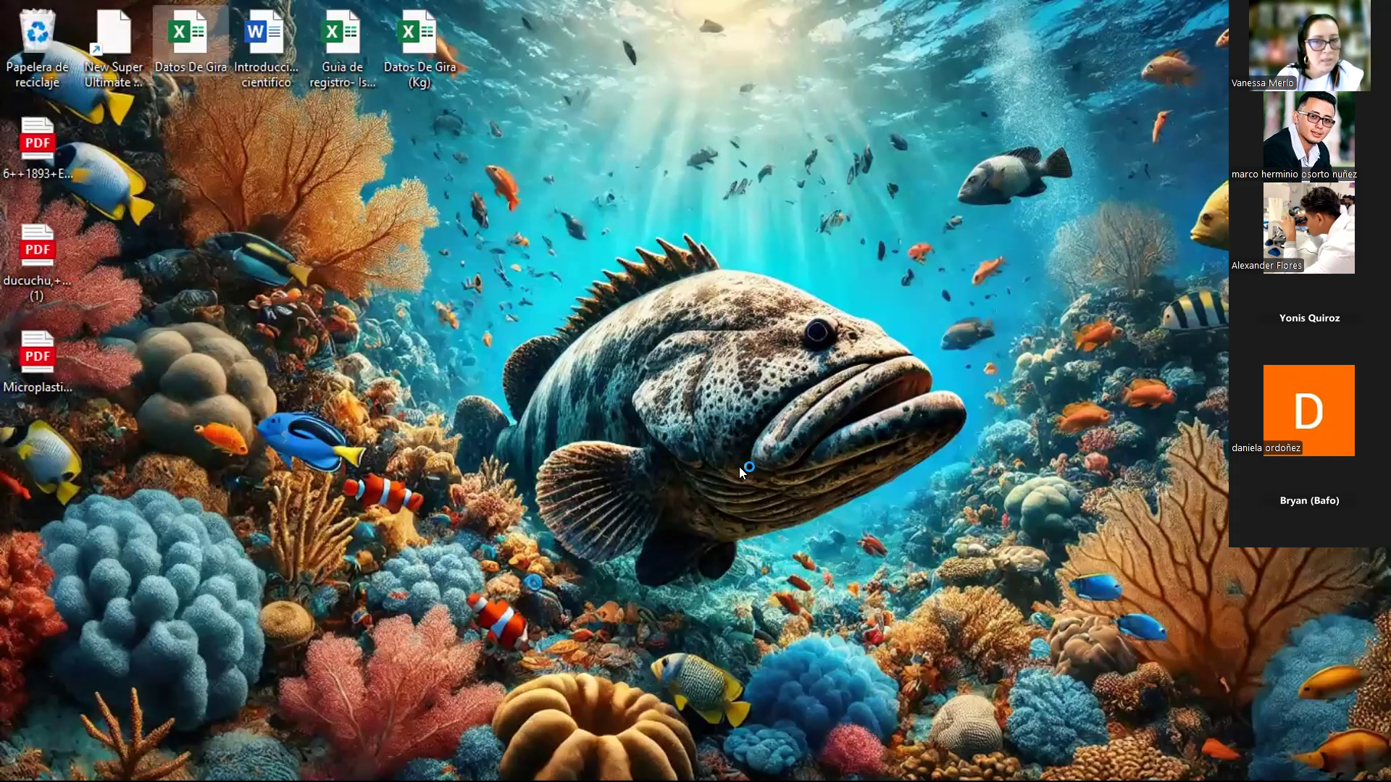
key(super)
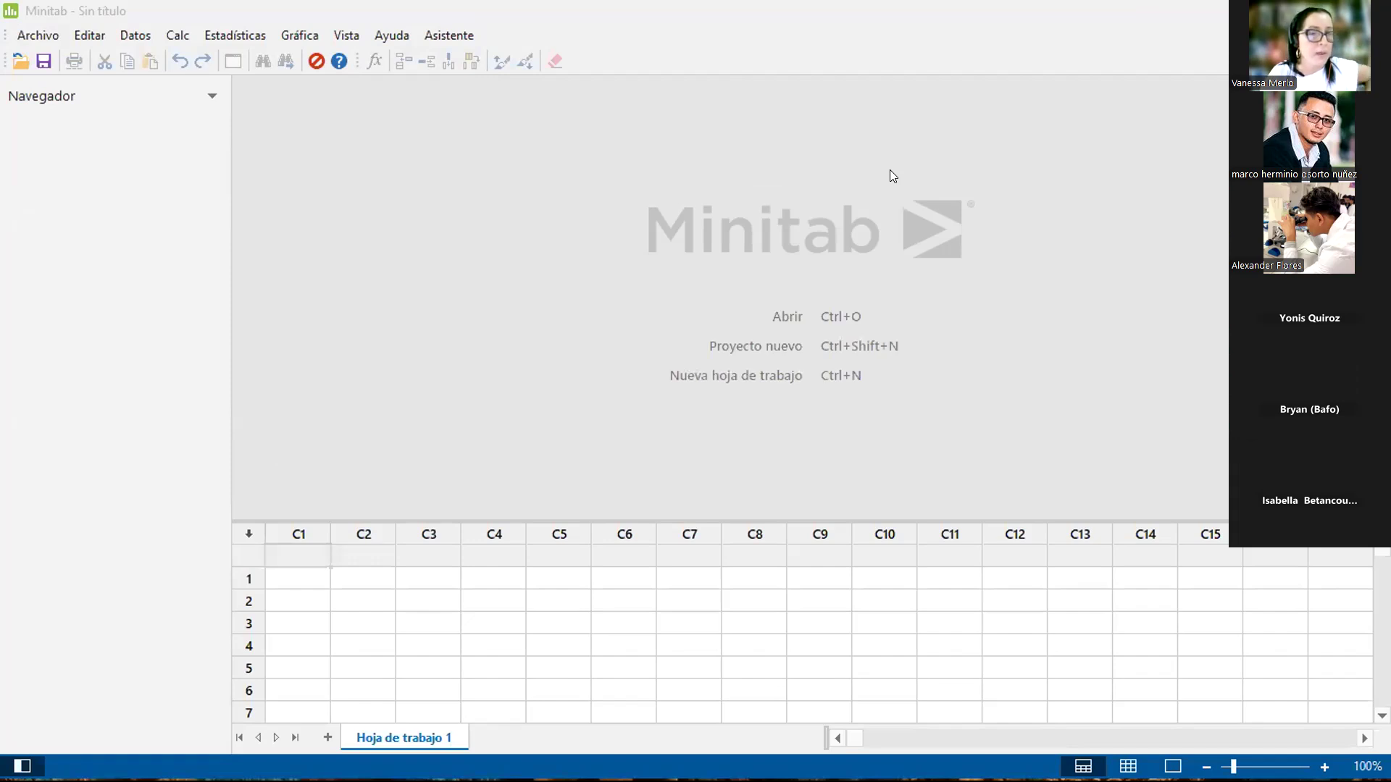
click(545, 183)
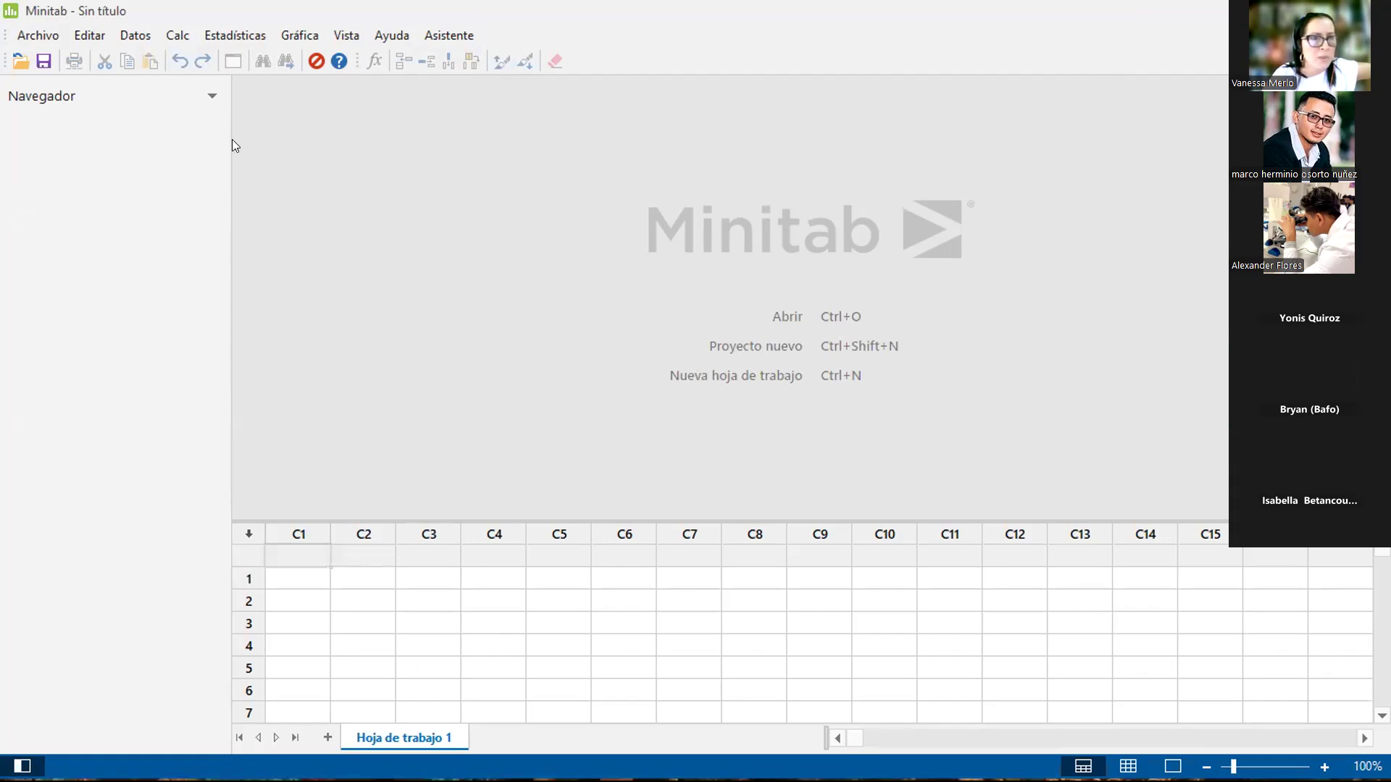
key(alt+a)
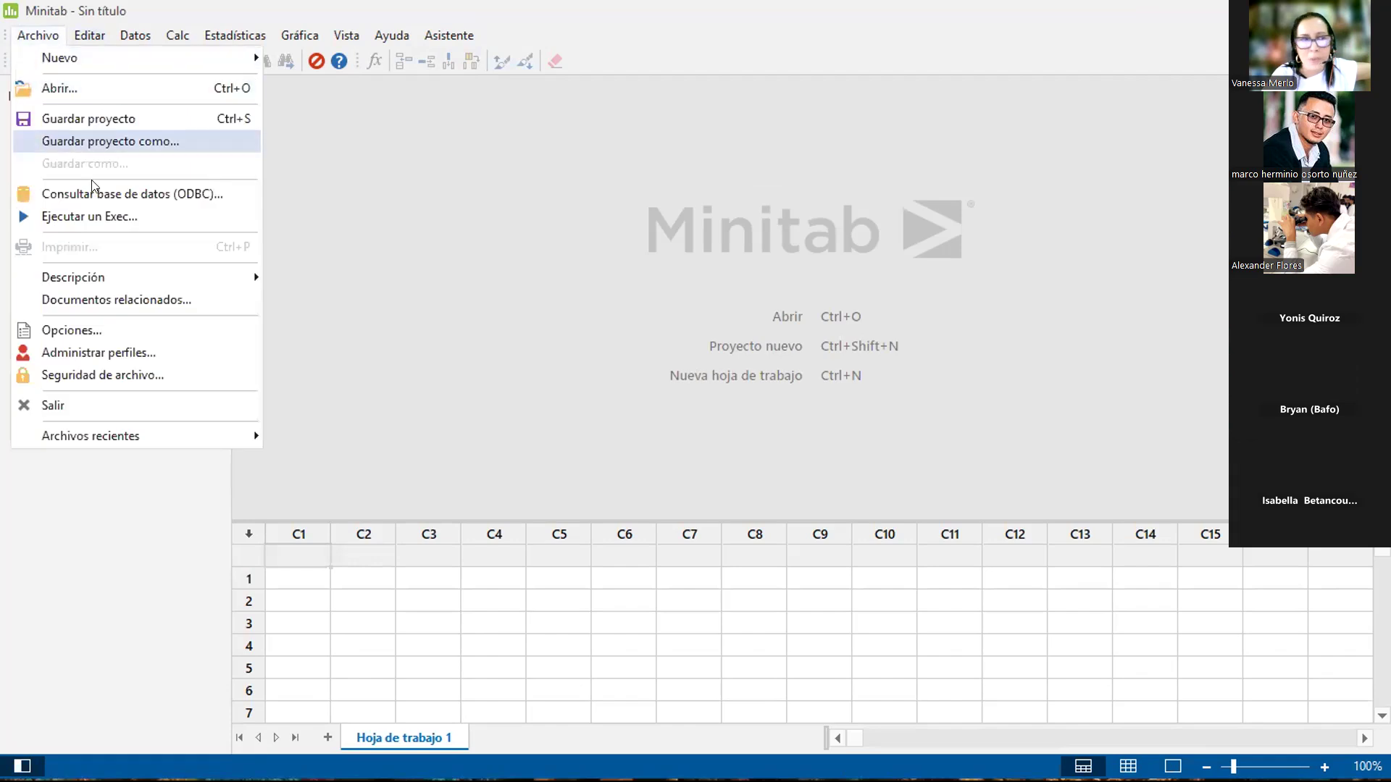
click(91, 91)
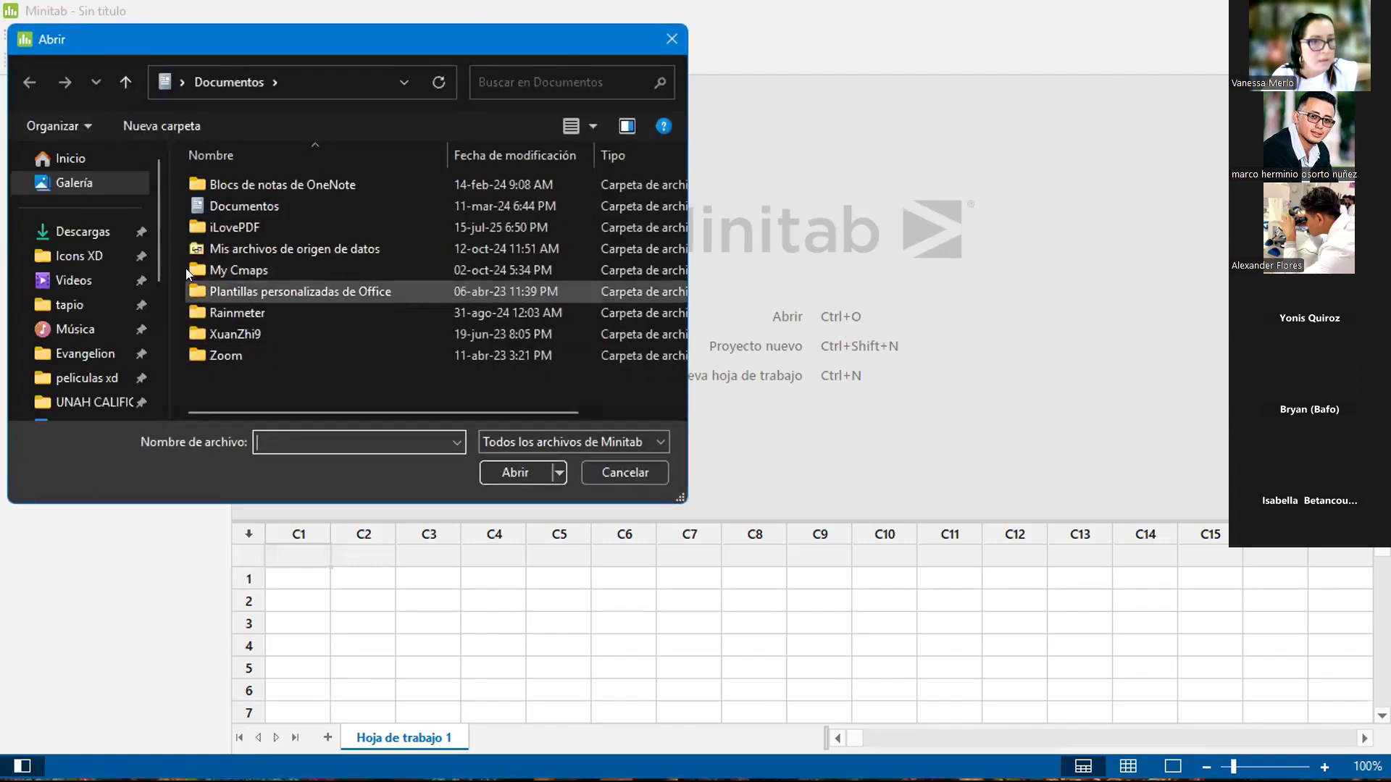
scroll(72, 275, down, 4)
scroll(72, 308, up, 3)
click(71, 324)
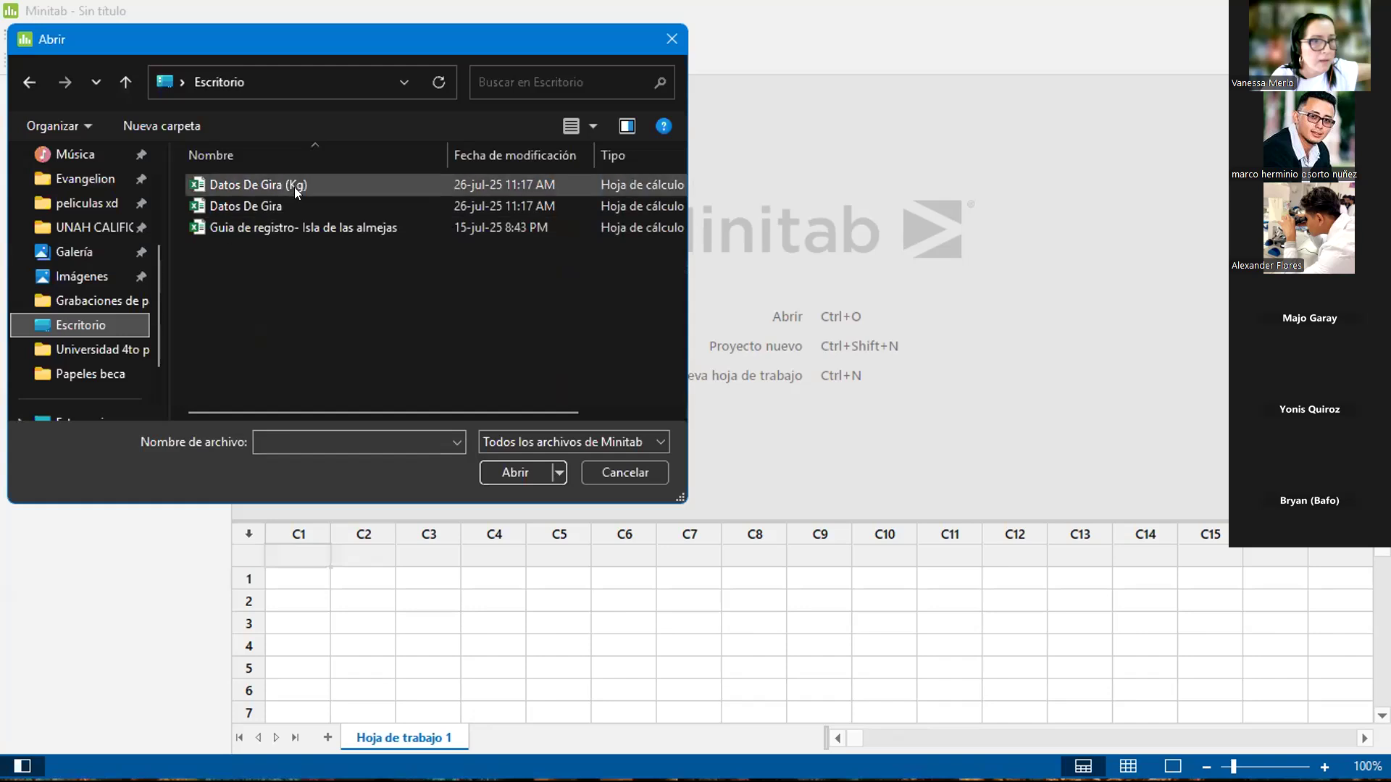
click(278, 252)
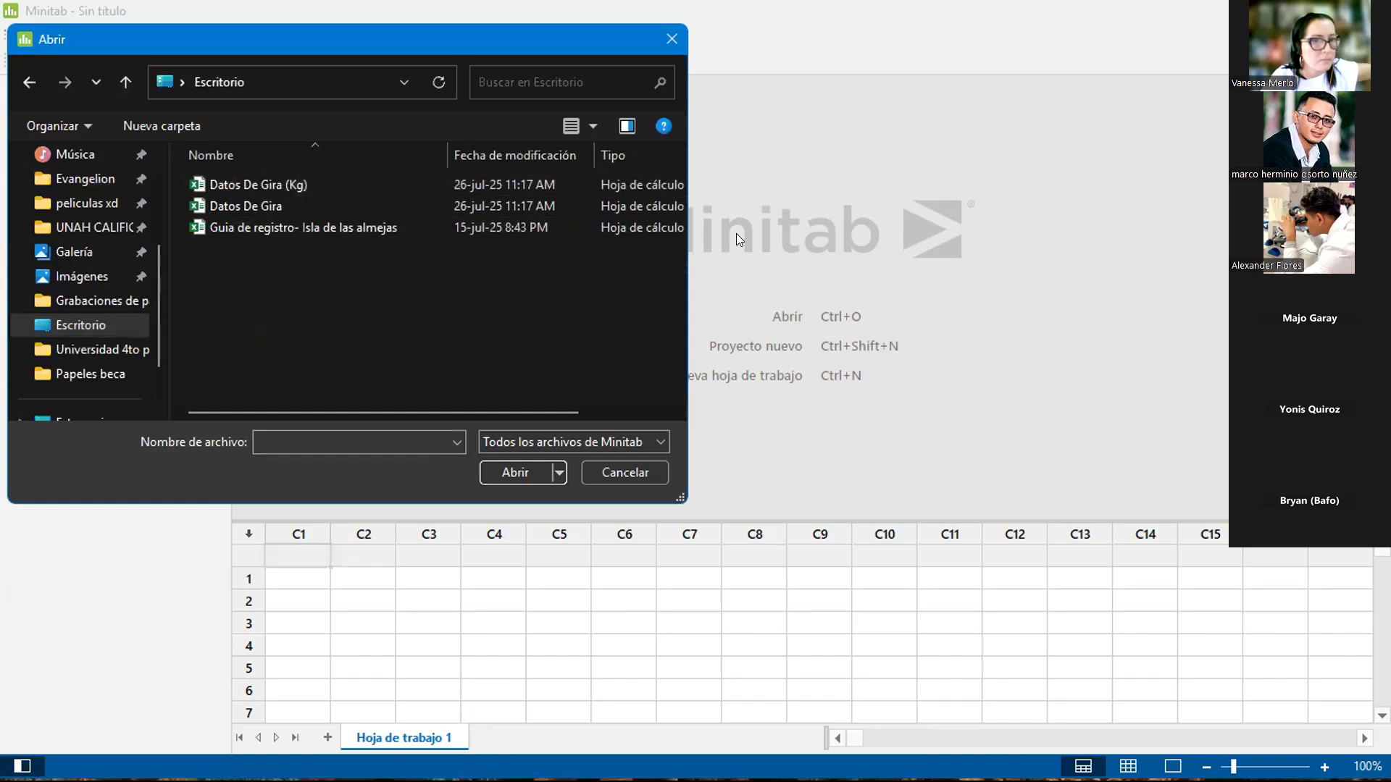
click(614, 469)
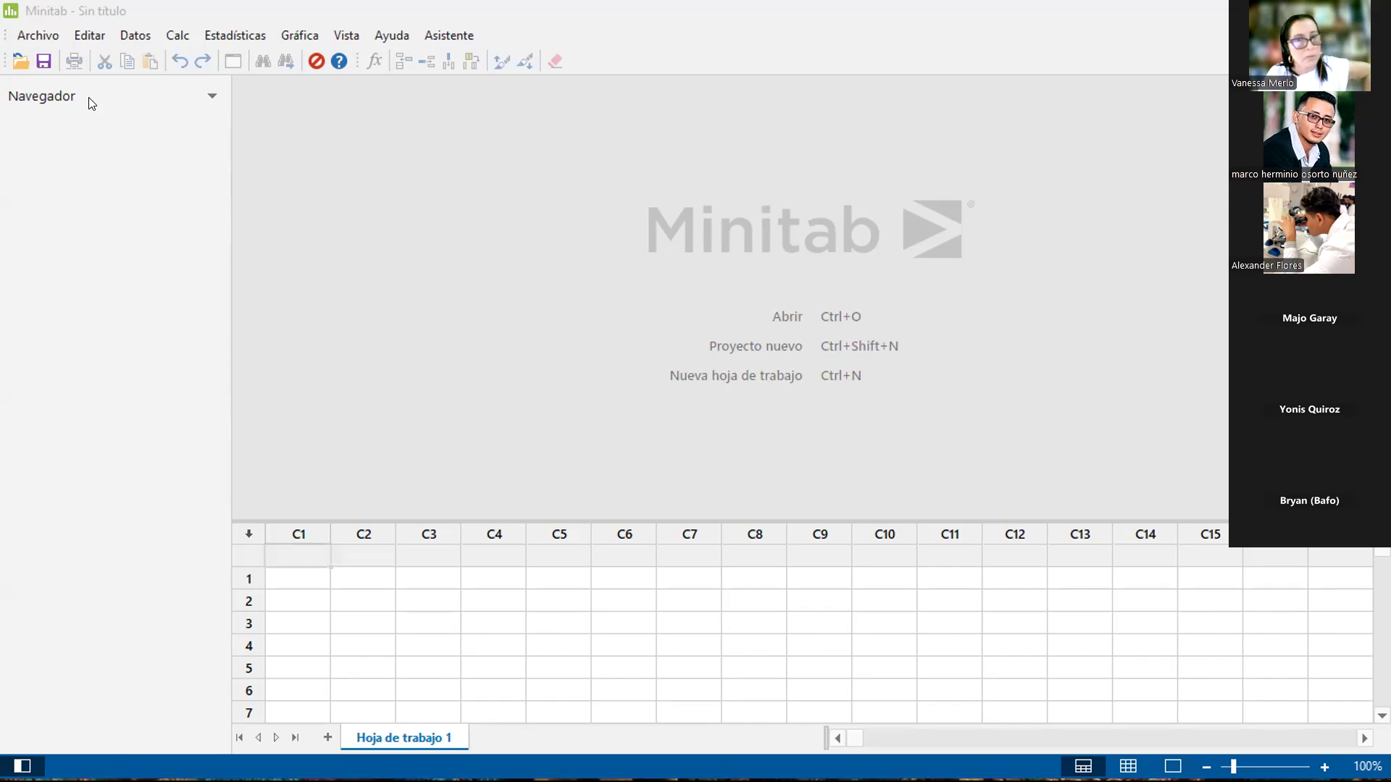
click(233, 200)
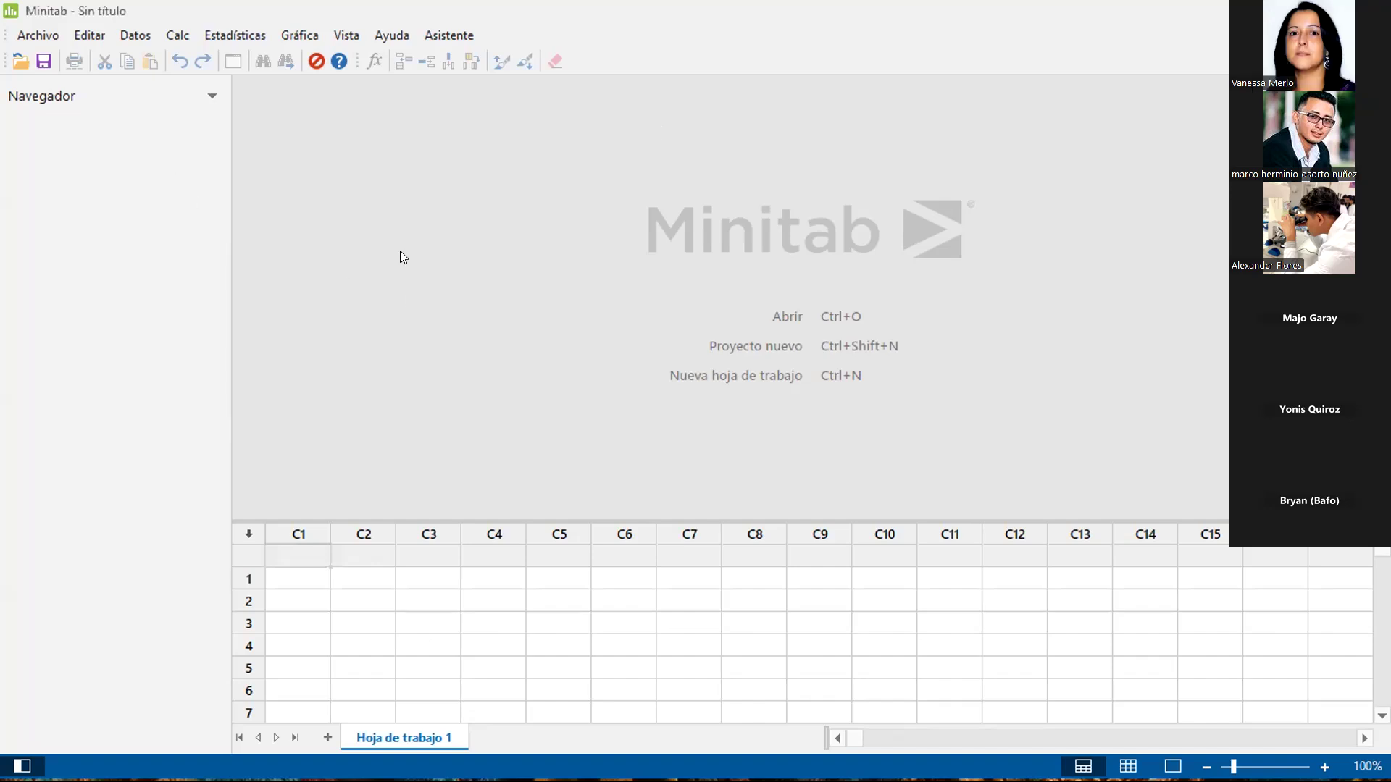
click(37, 34)
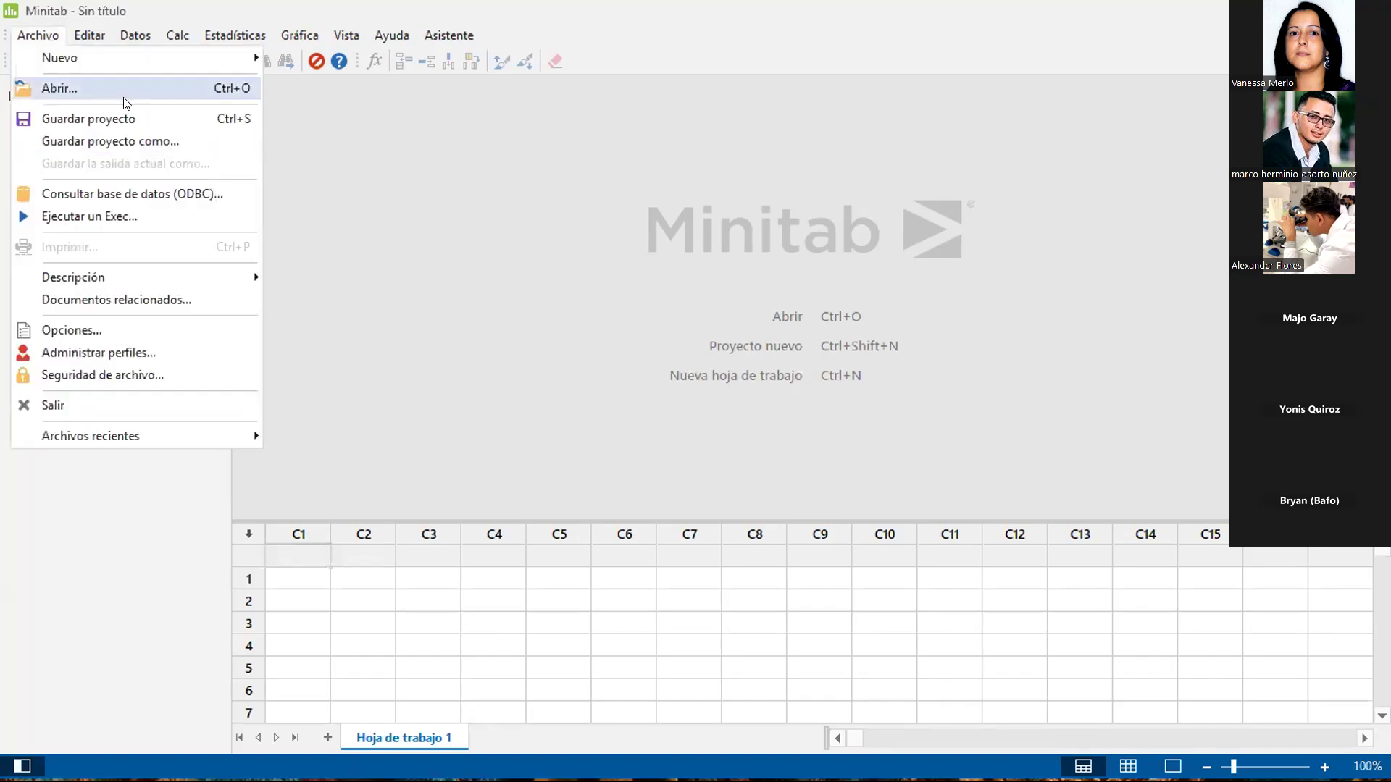
click(116, 88)
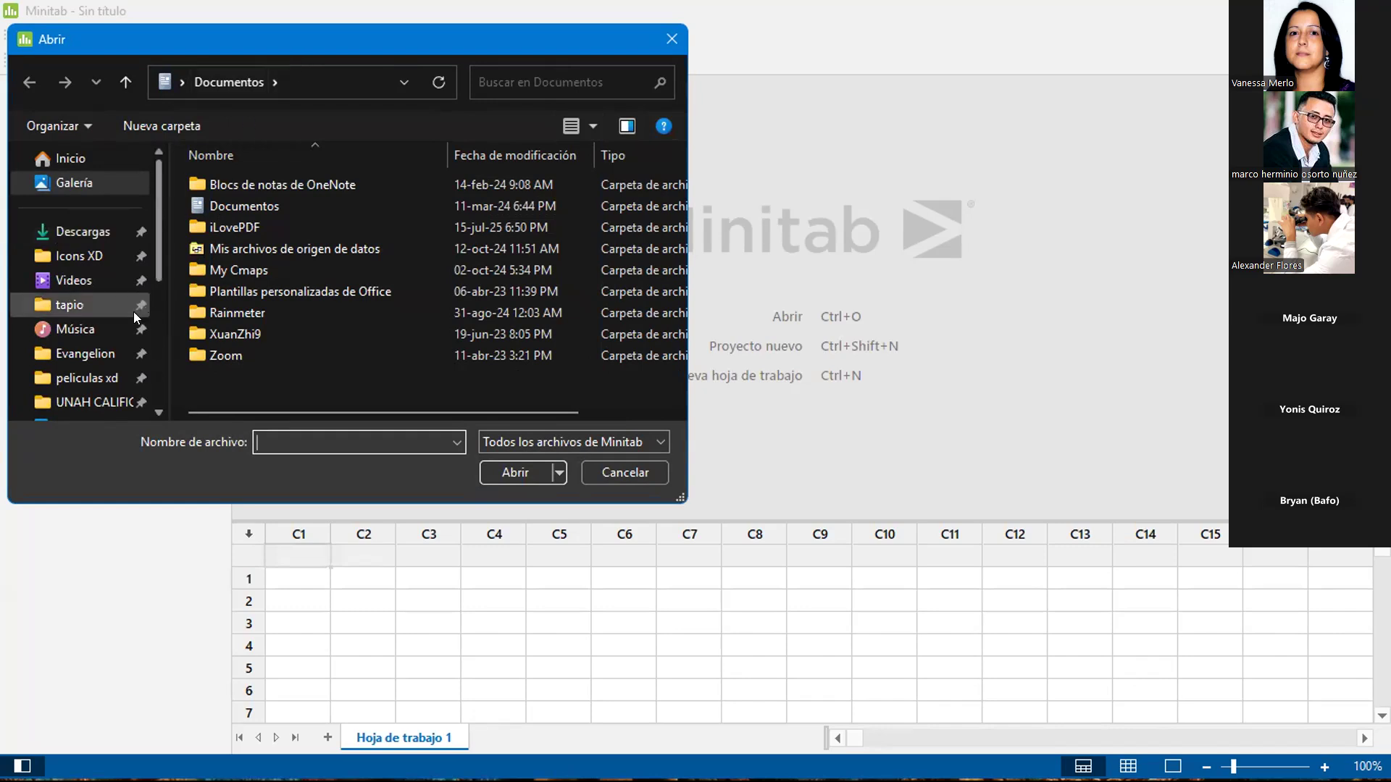
scroll(134, 319, down, 3)
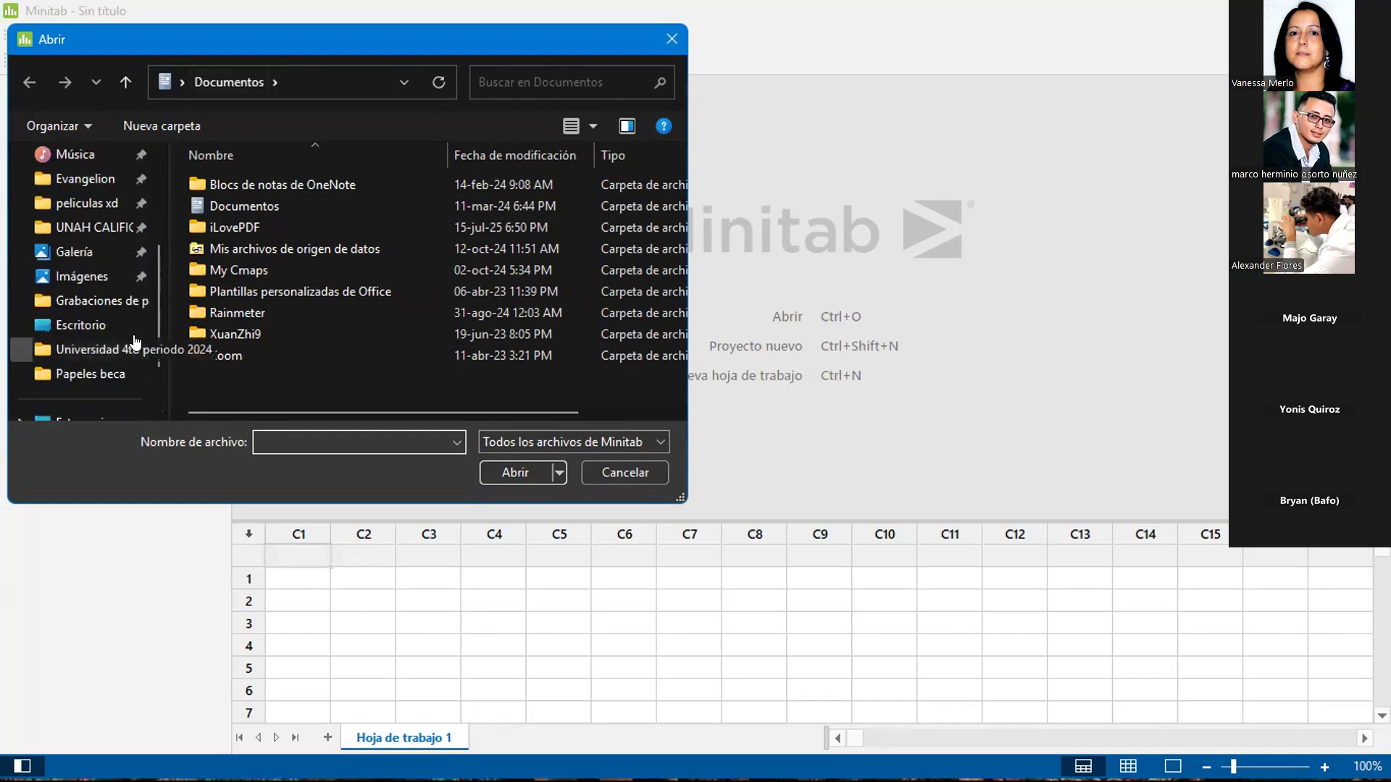
click(85, 325)
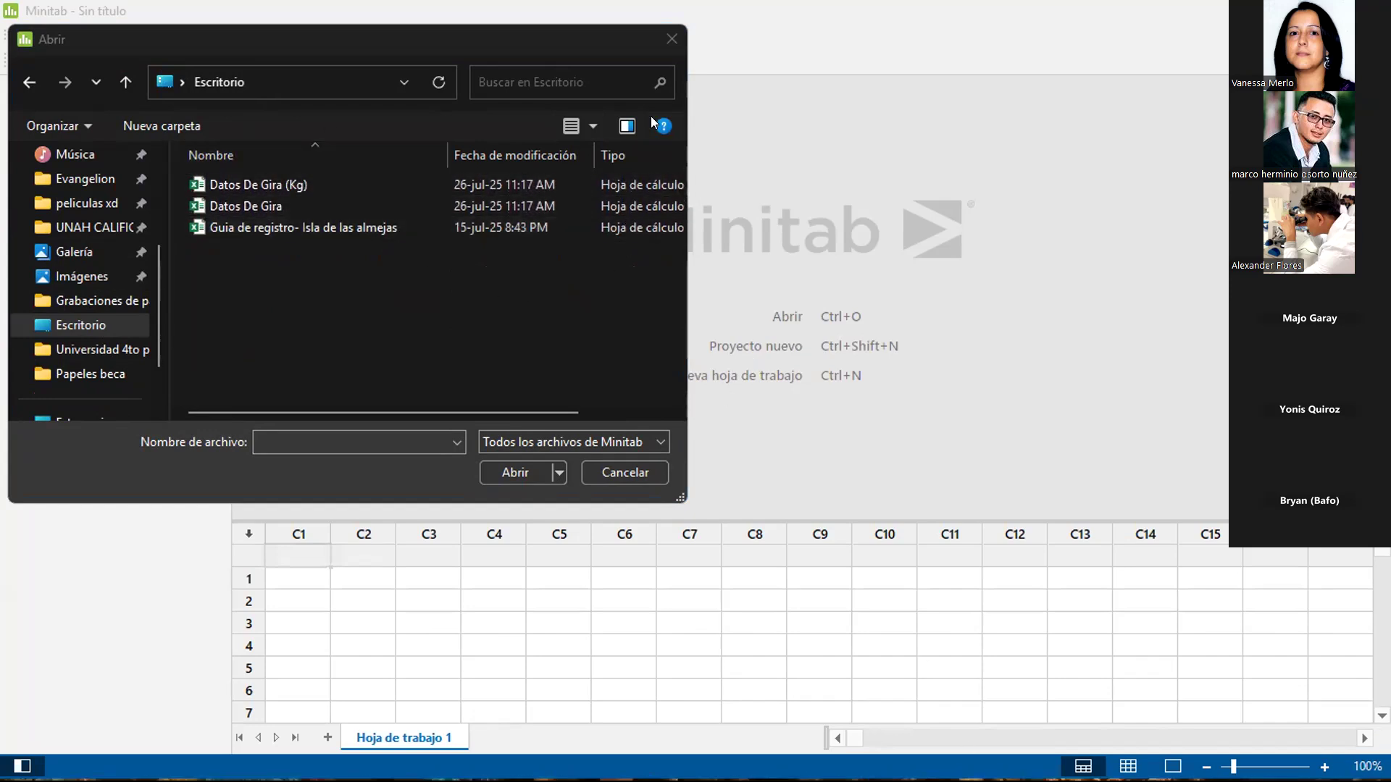
click(921, 248)
key(Escape)
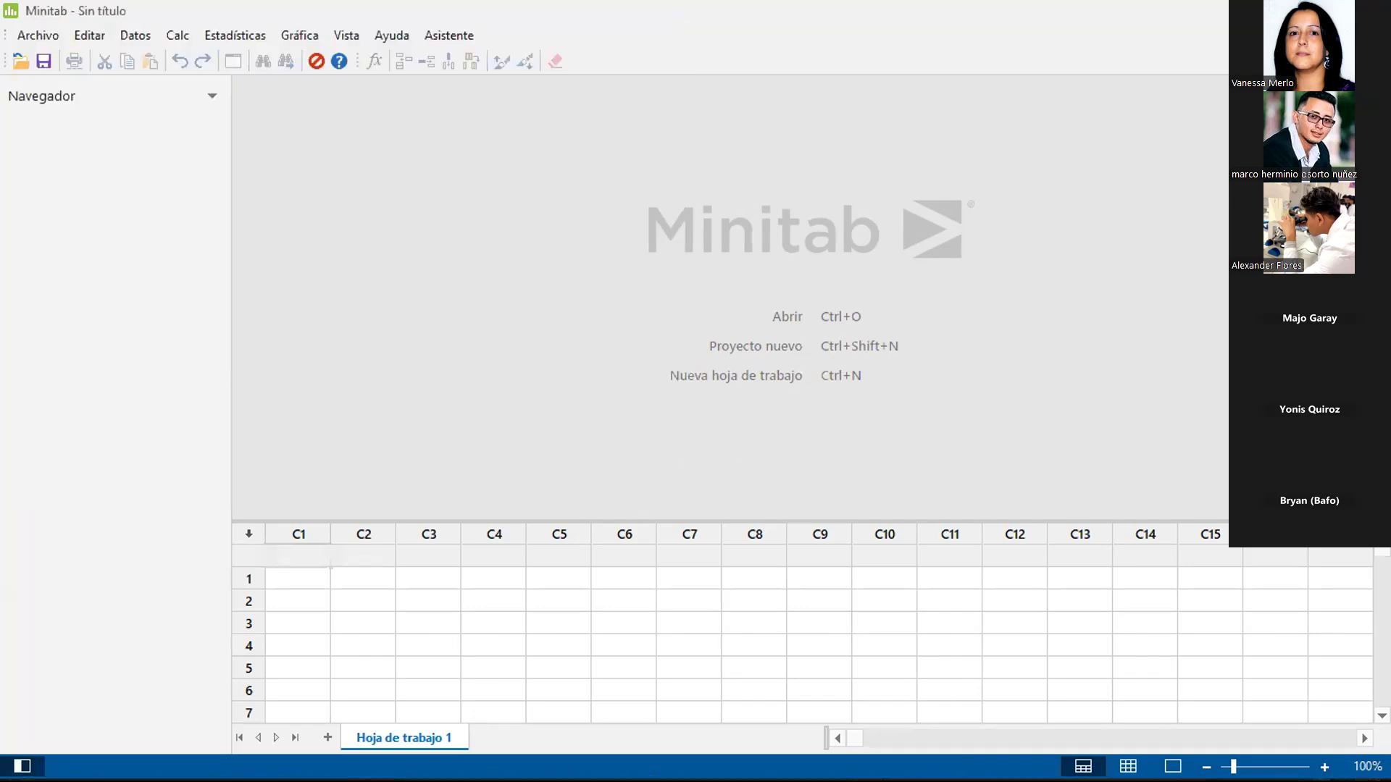
Switch to WhatsApp, clear the chat search and find the Microplastico.xlsx file in the ECOMARINA II PAC2025 group chat.
key(super)
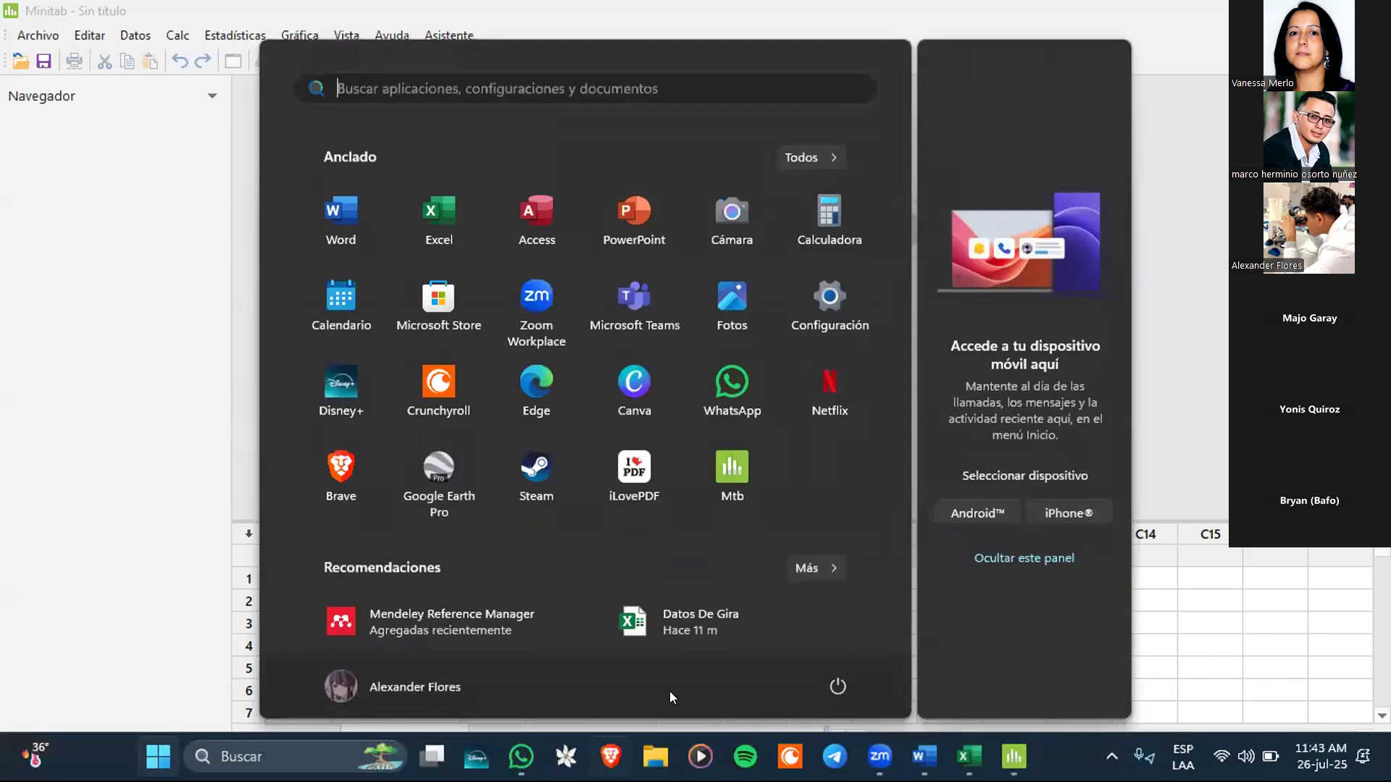
click(521, 756)
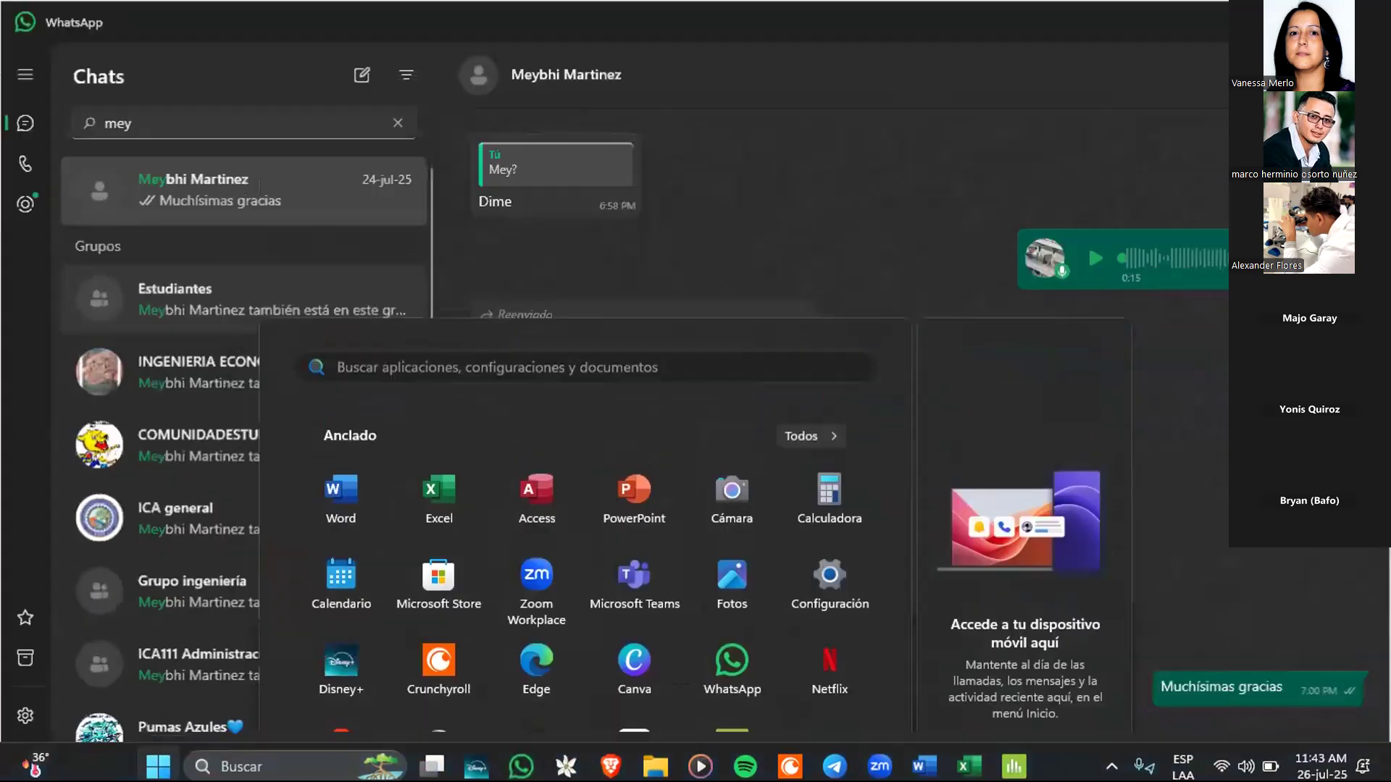
click(397, 120)
click(310, 263)
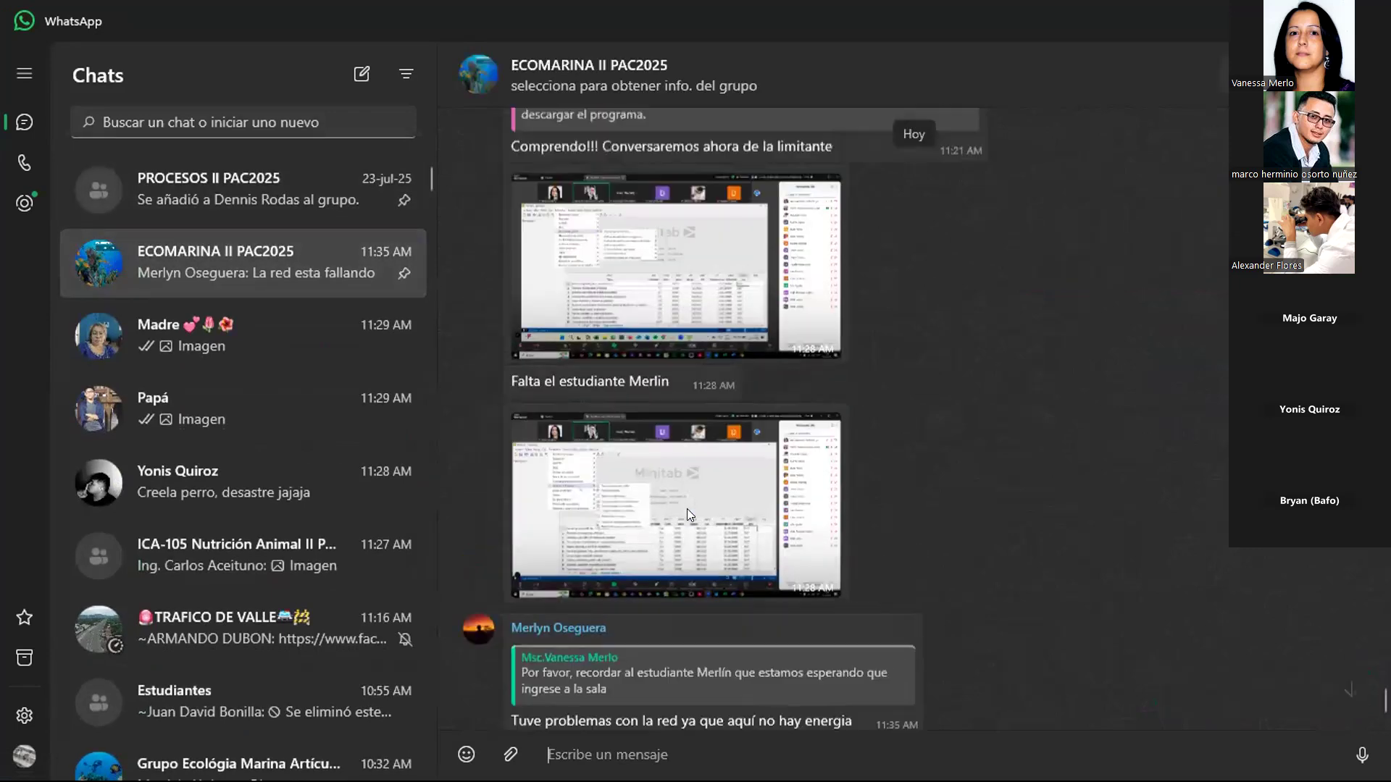
scroll(686, 508, up, 10)
scroll(717, 594, down, 3)
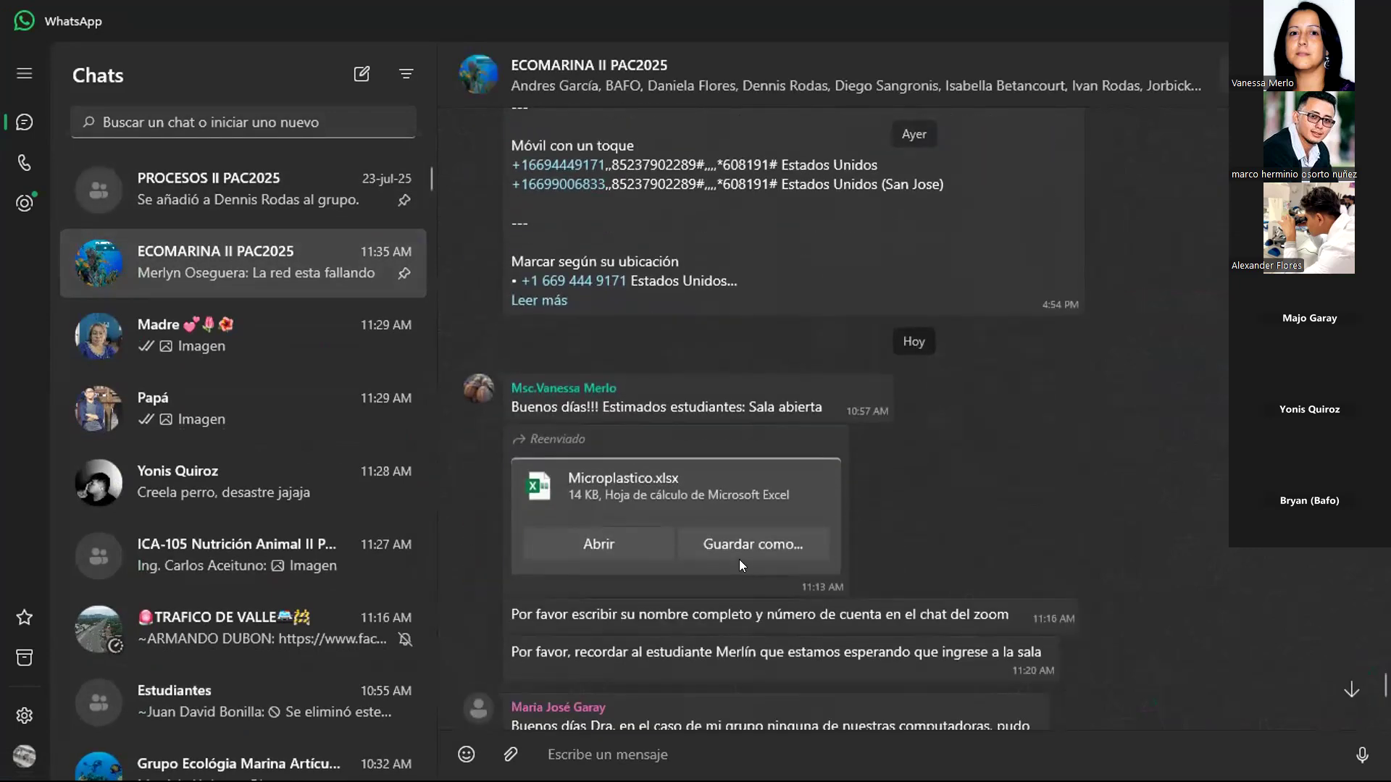
Save the shared Microplastico workbook to the Descargas folder.
click(749, 543)
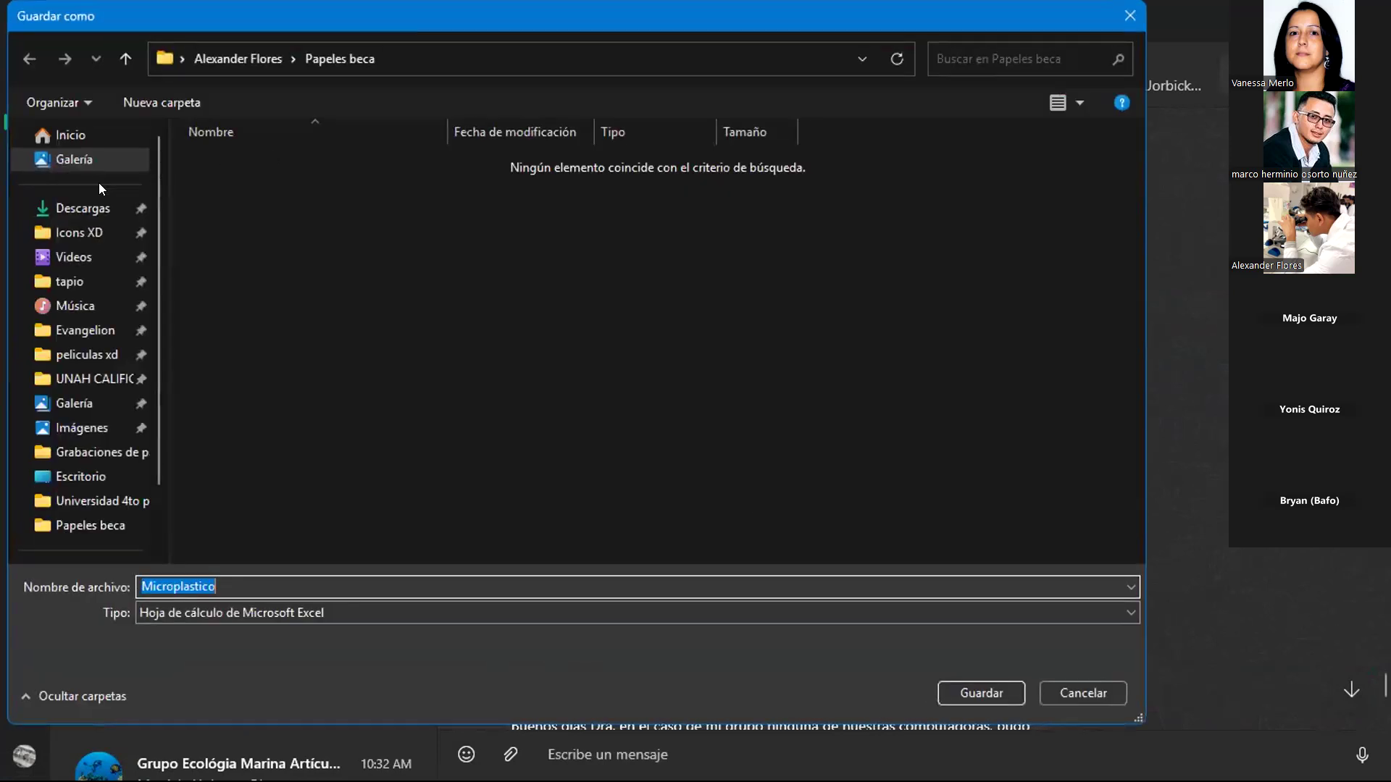
click(85, 206)
click(982, 693)
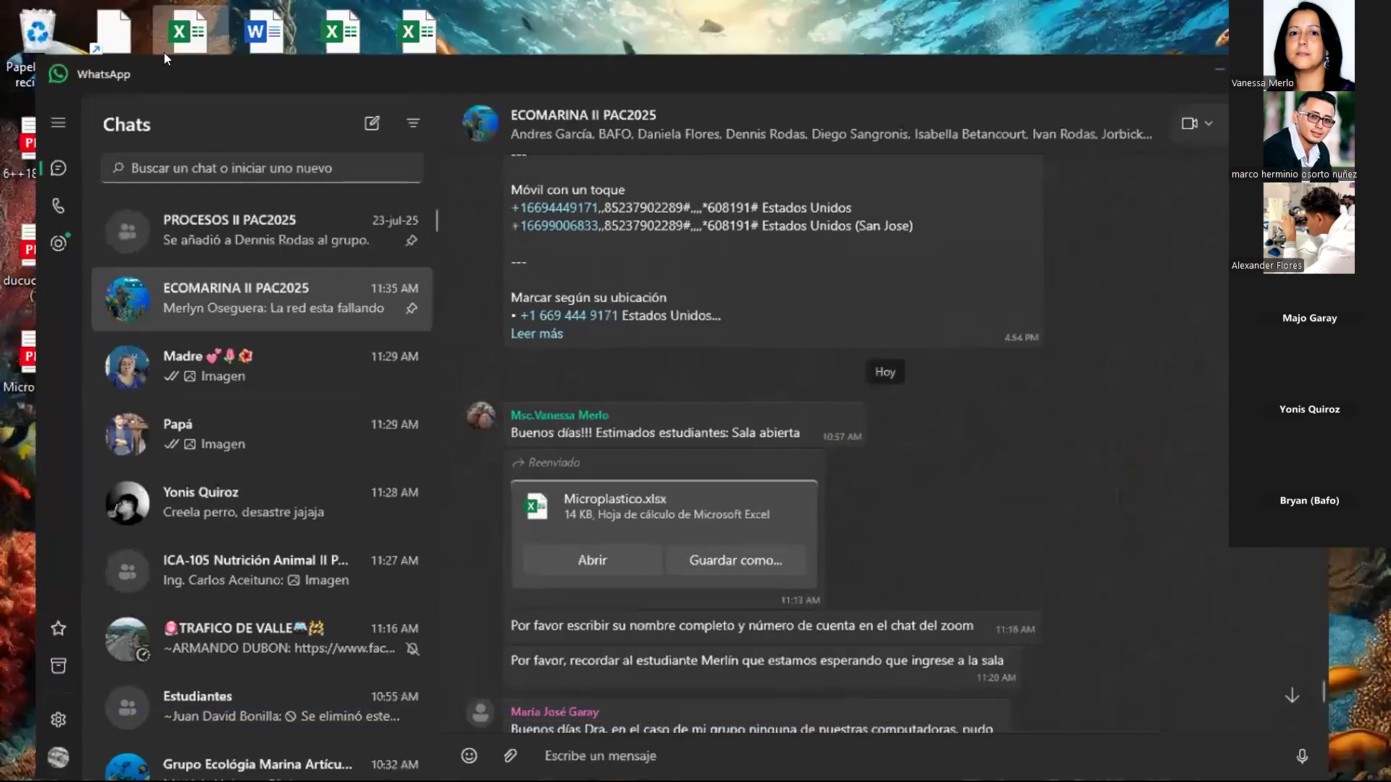
Return to Minitab and open Microplastico from the Descargas folder, importing rows 1 to 50 of Hoja1 with column names.
key(super+d)
key(alt+Tab)
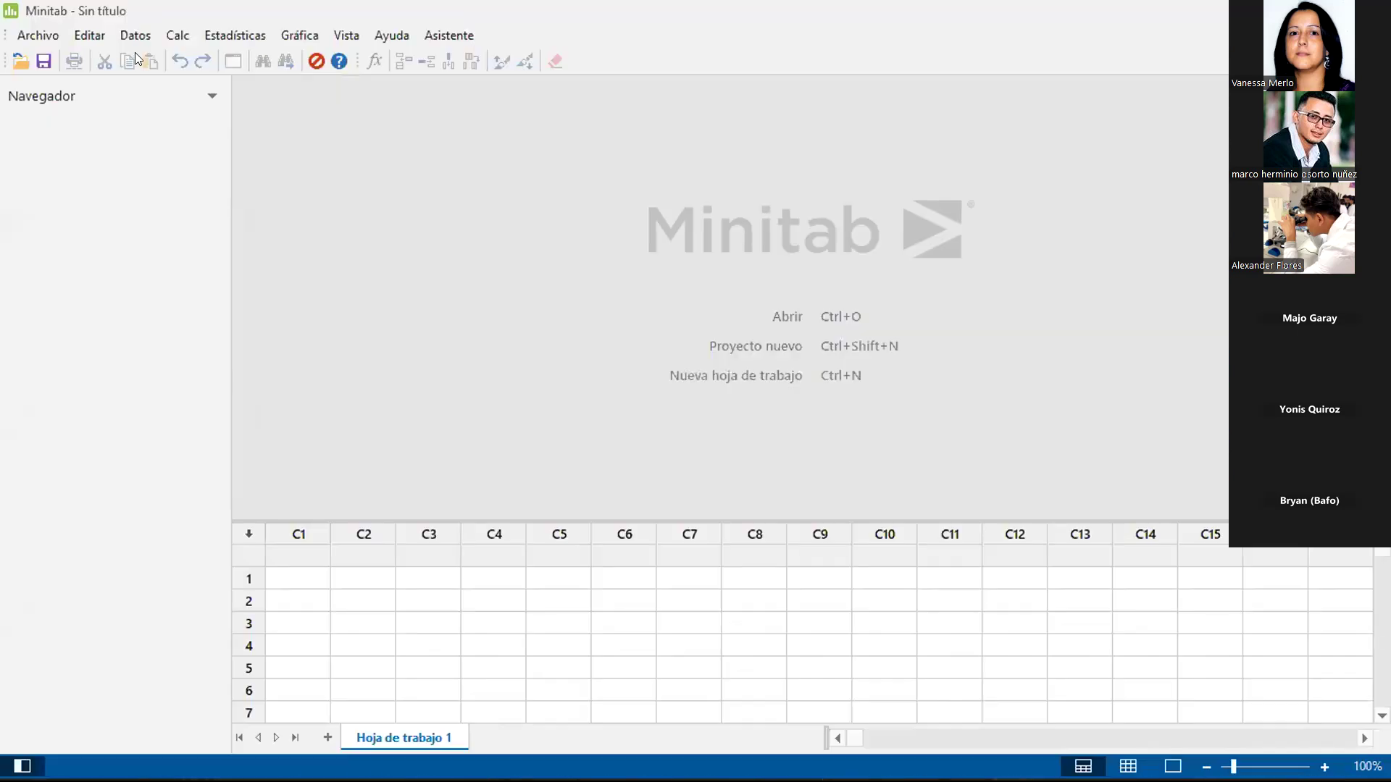
click(38, 35)
click(124, 87)
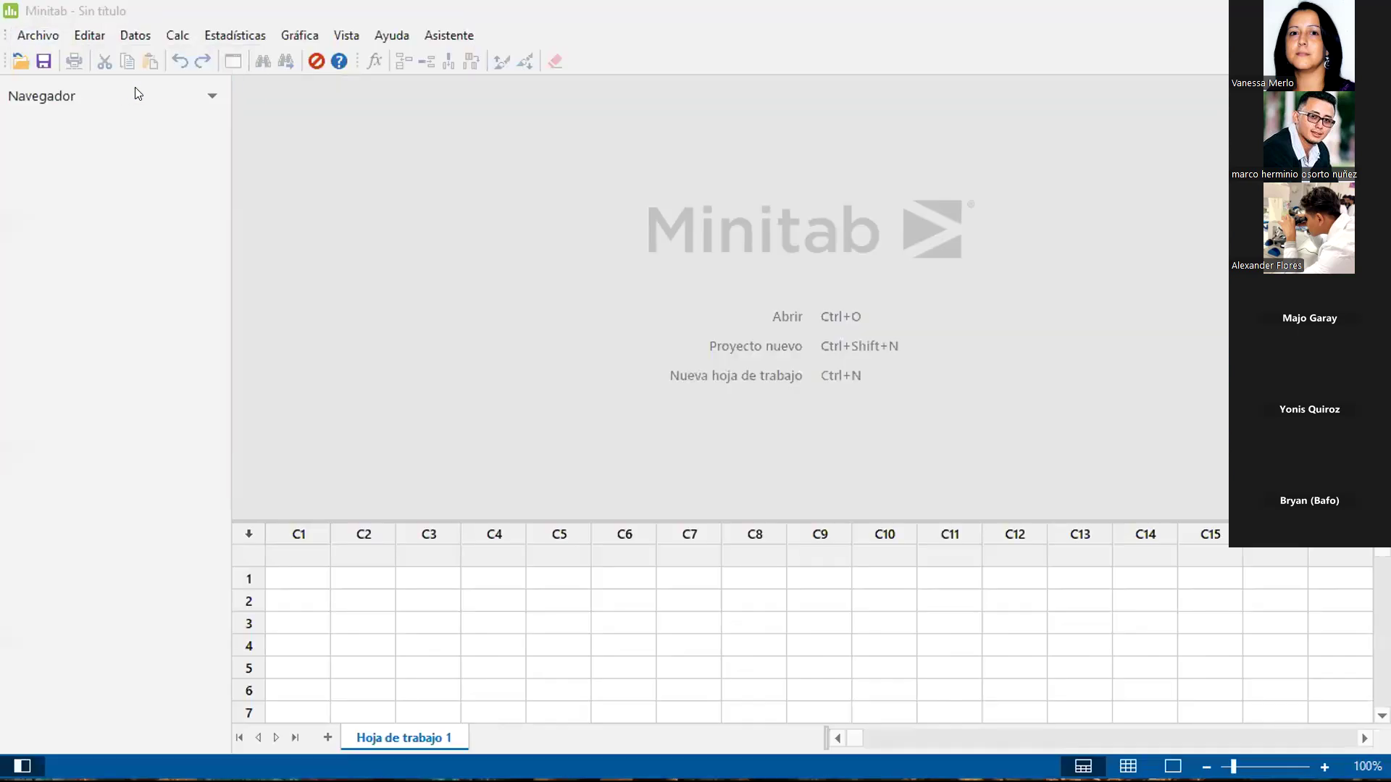
click(79, 231)
click(262, 229)
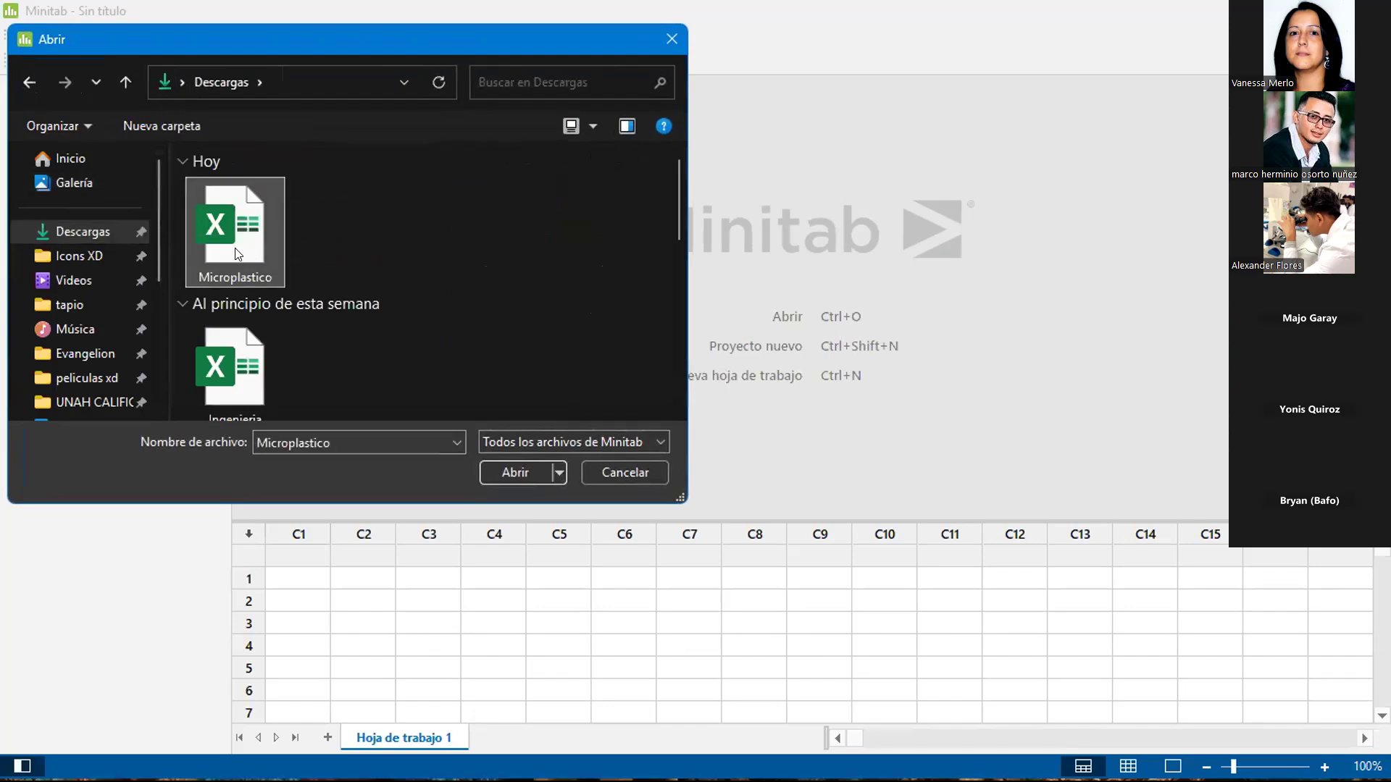
click(529, 467)
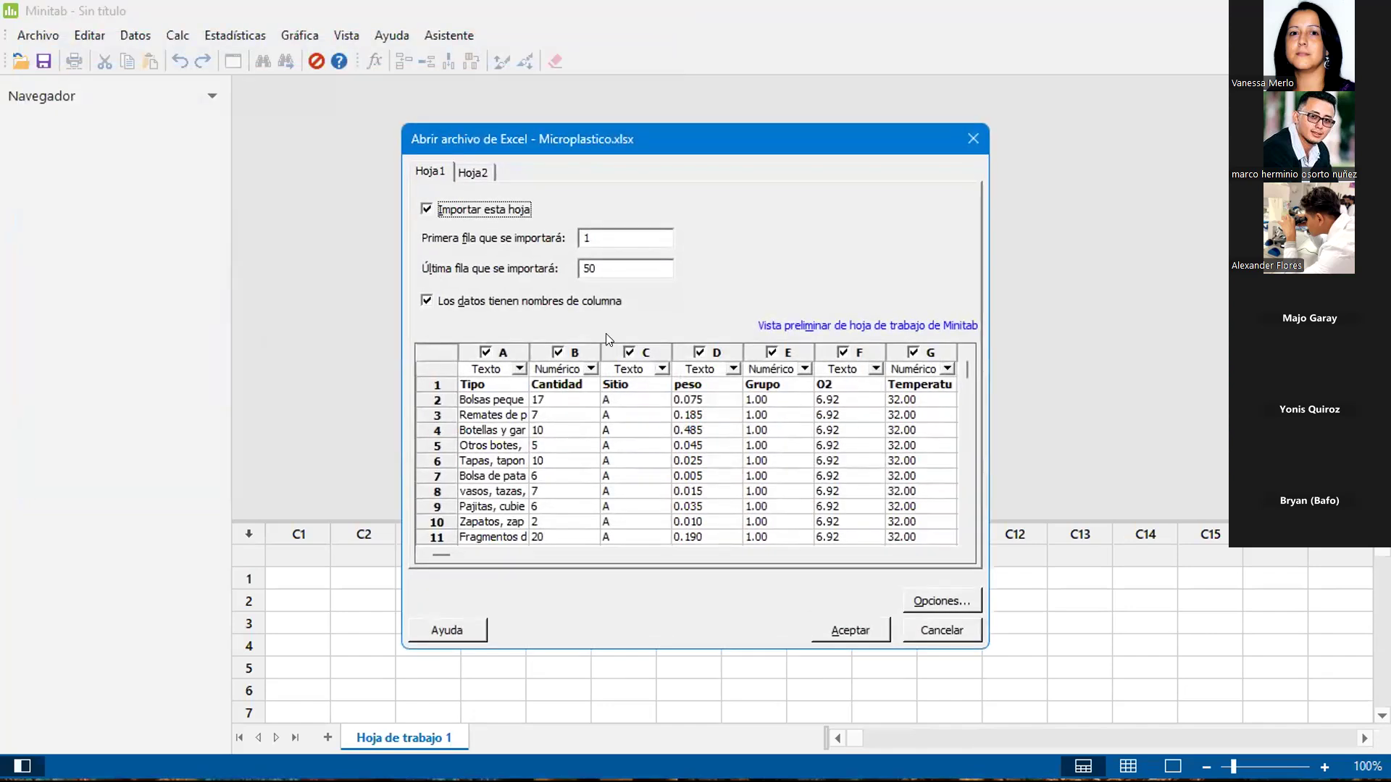
click(839, 630)
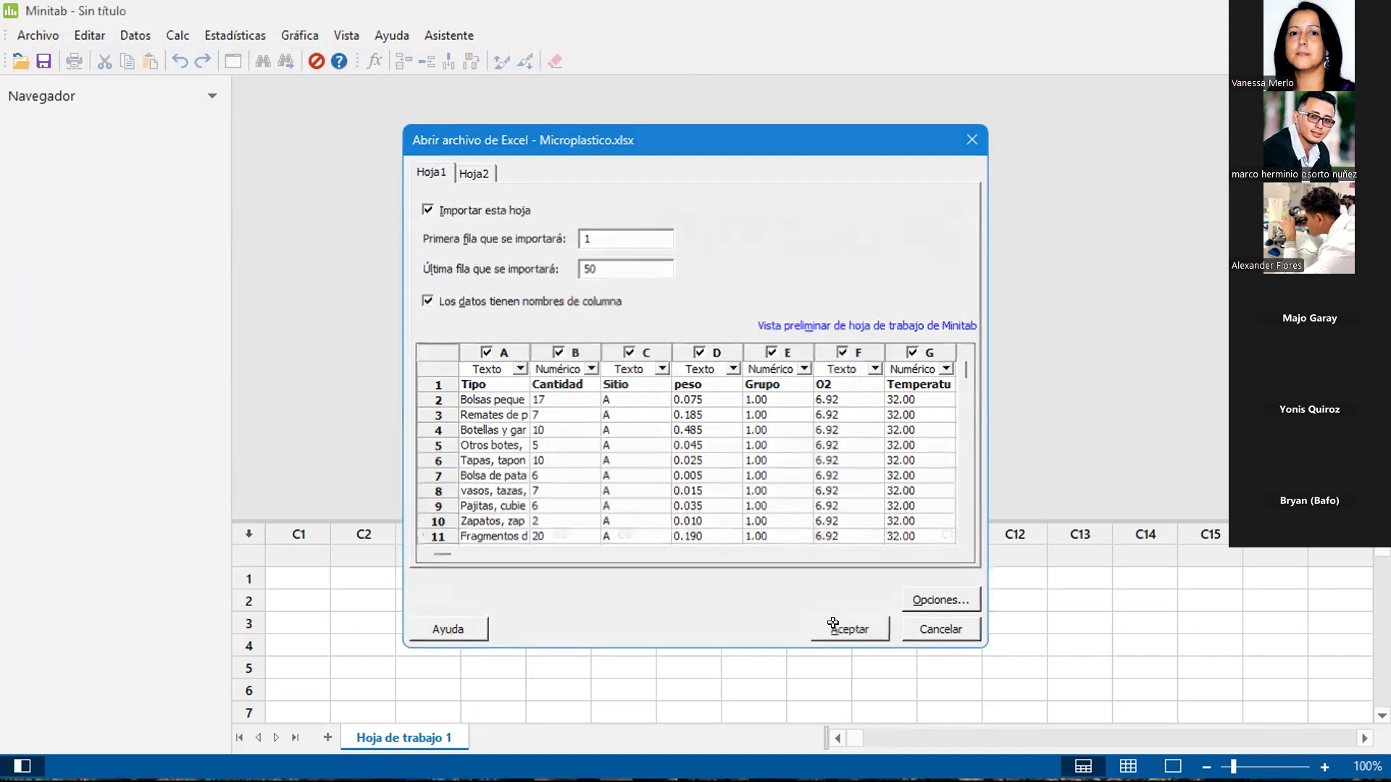
scroll(714, 543, down, 1)
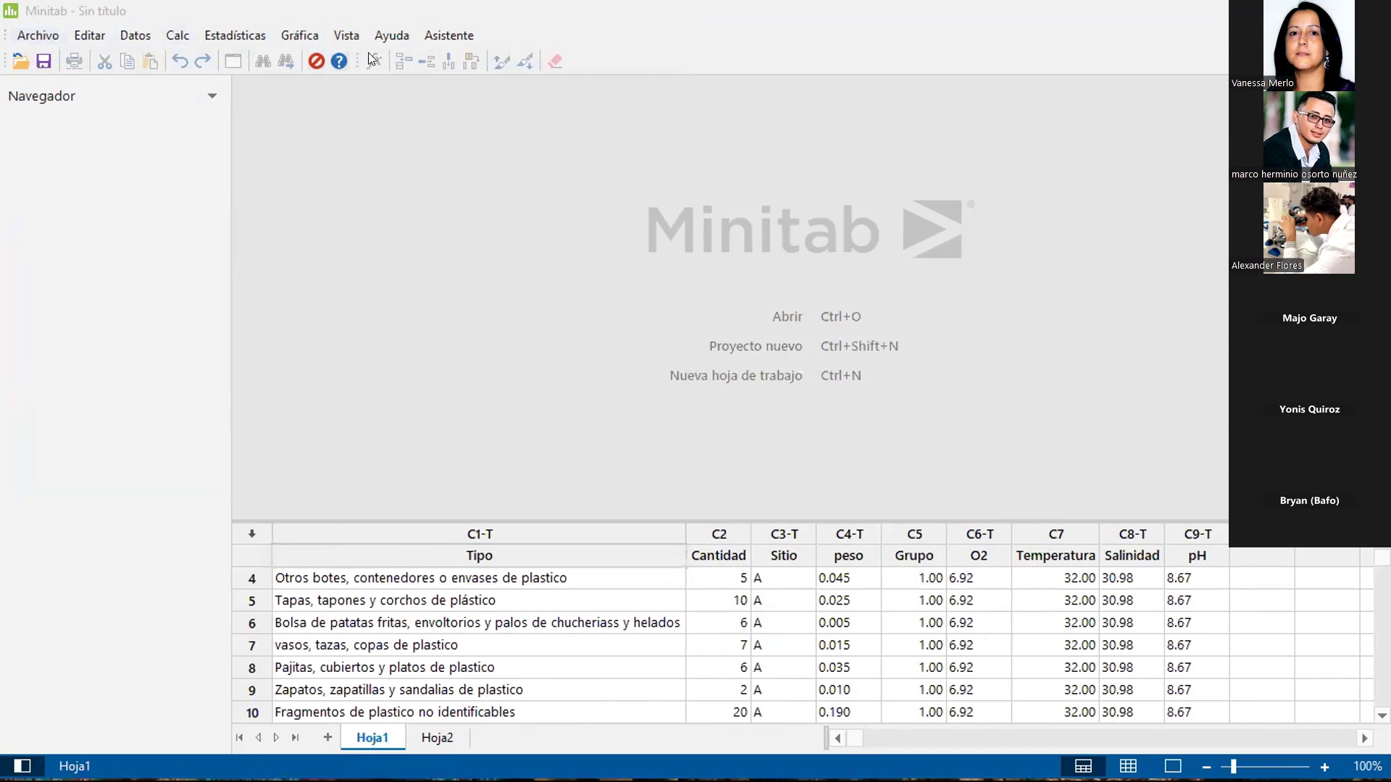
Run a Ryan-Joiner normality test on Cantidad with no percentile lines.
click(250, 37)
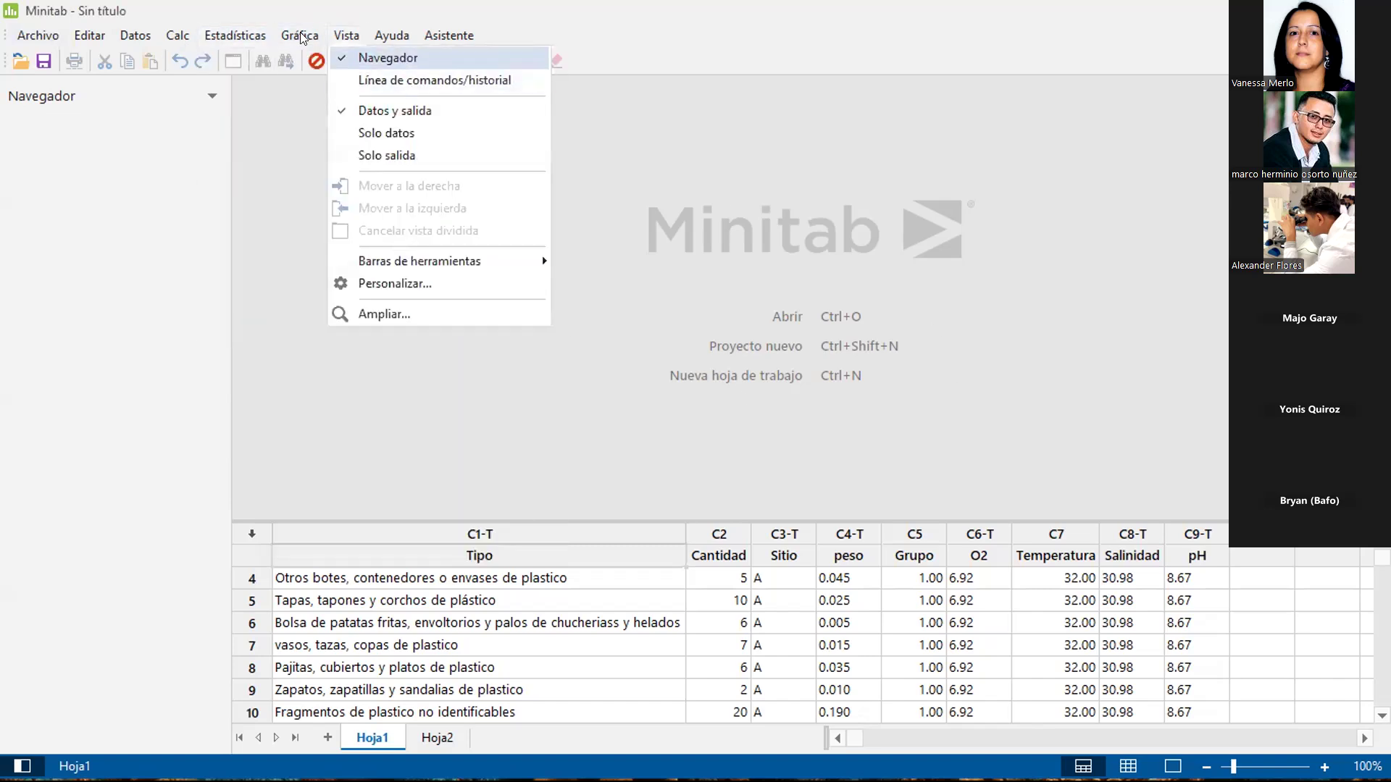
click(460, 99)
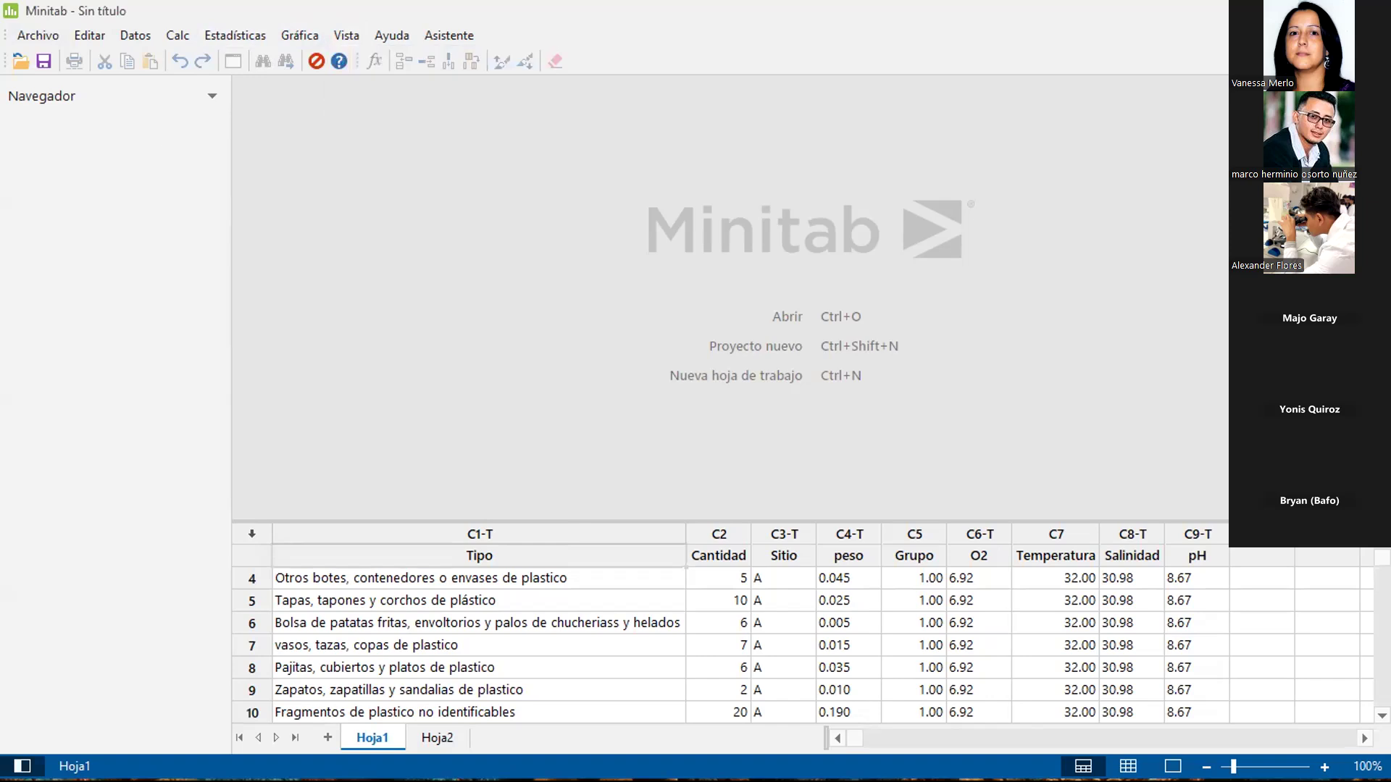
click(280, 37)
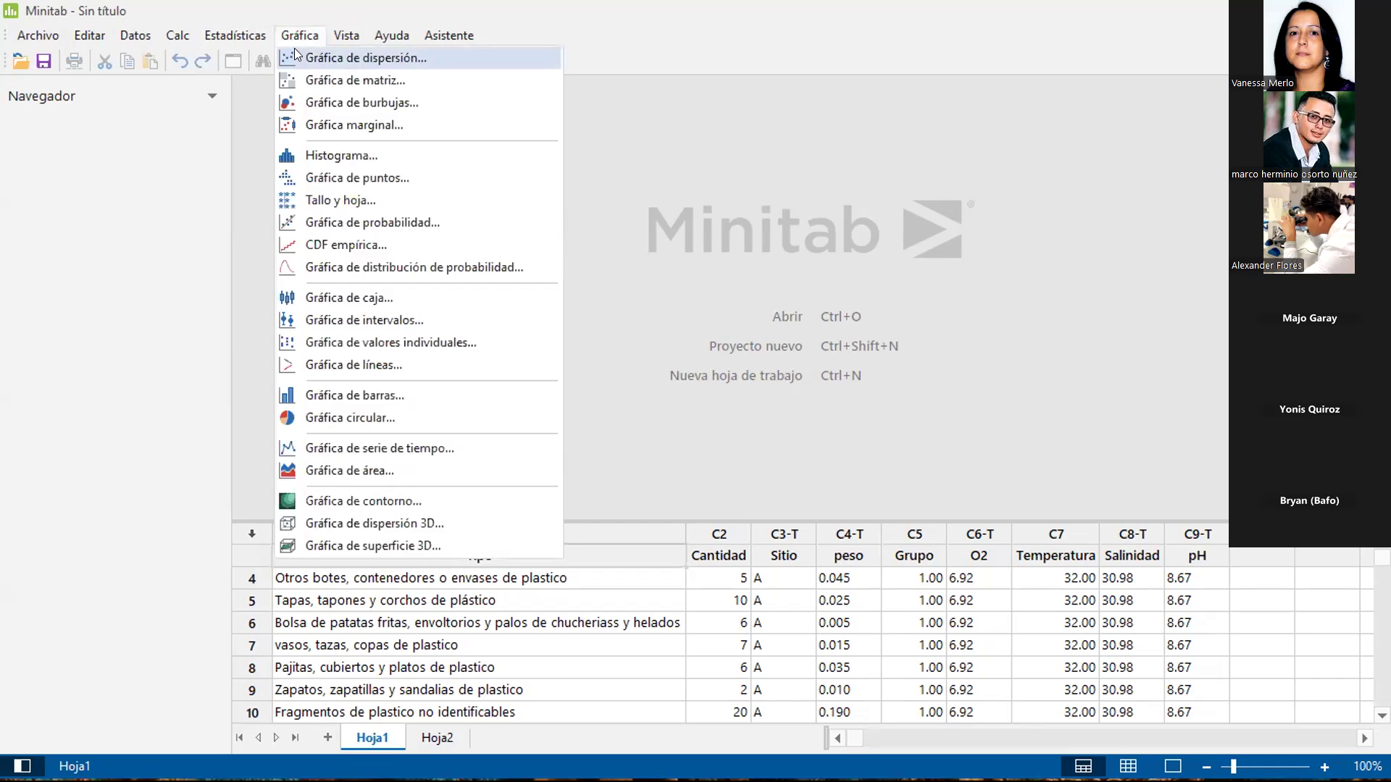
mouse_move(246, 35)
mouse_move(312, 57)
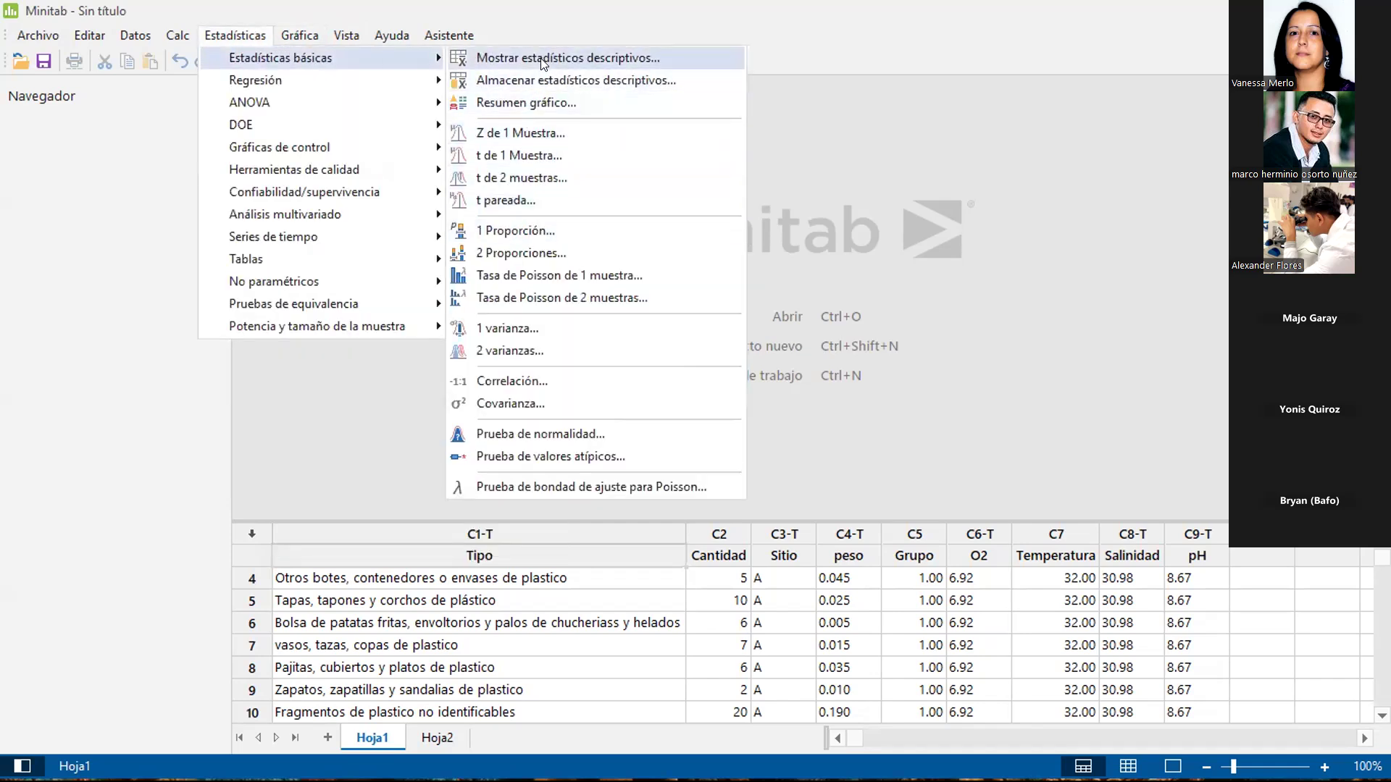
click(538, 433)
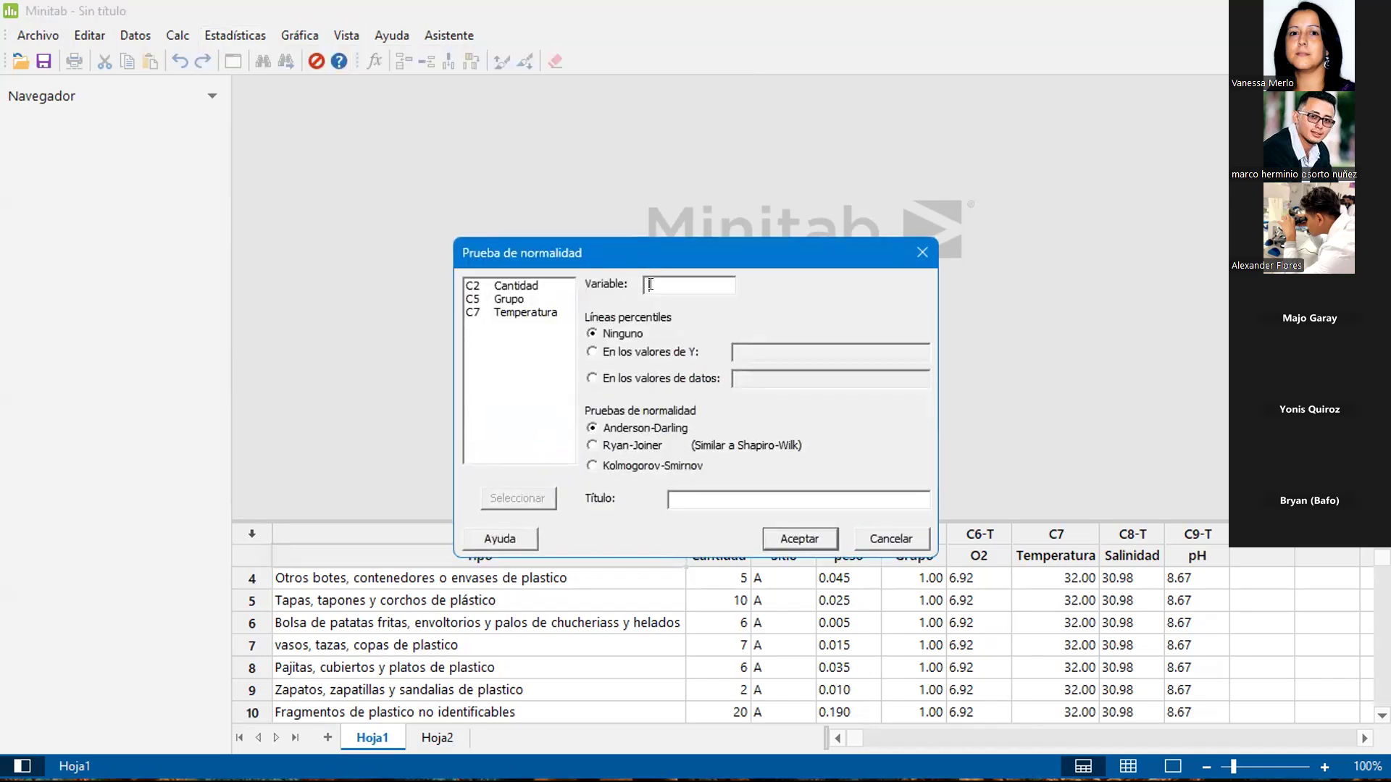
click(532, 286)
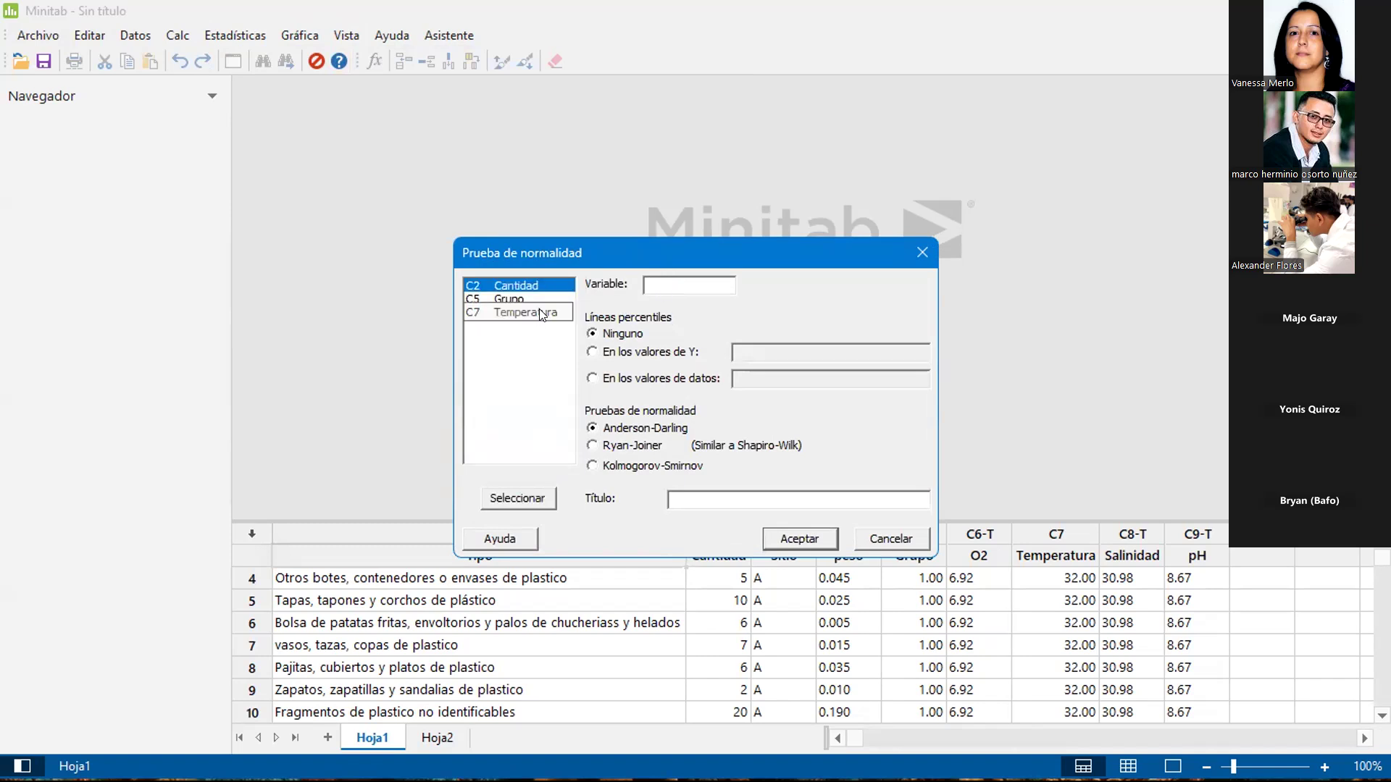
double_click(539, 287)
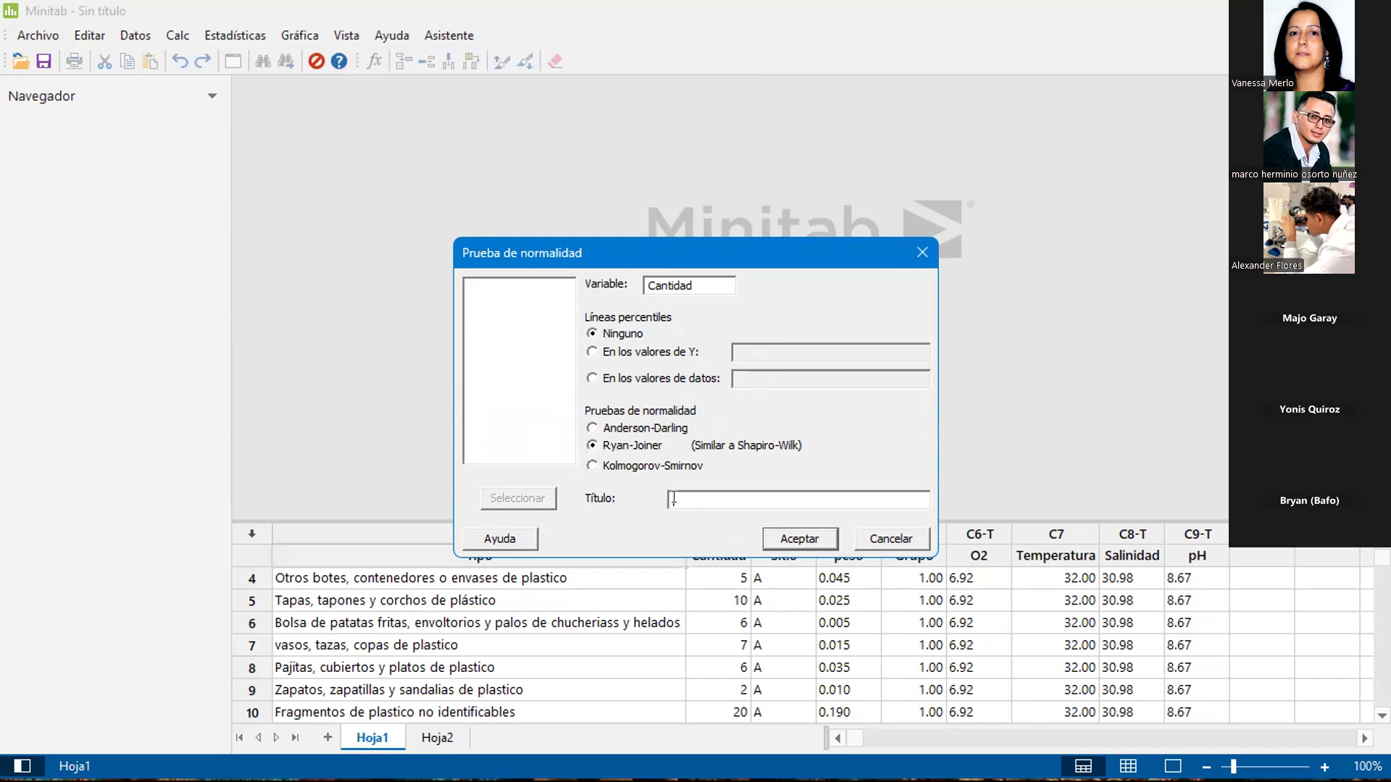
click(769, 539)
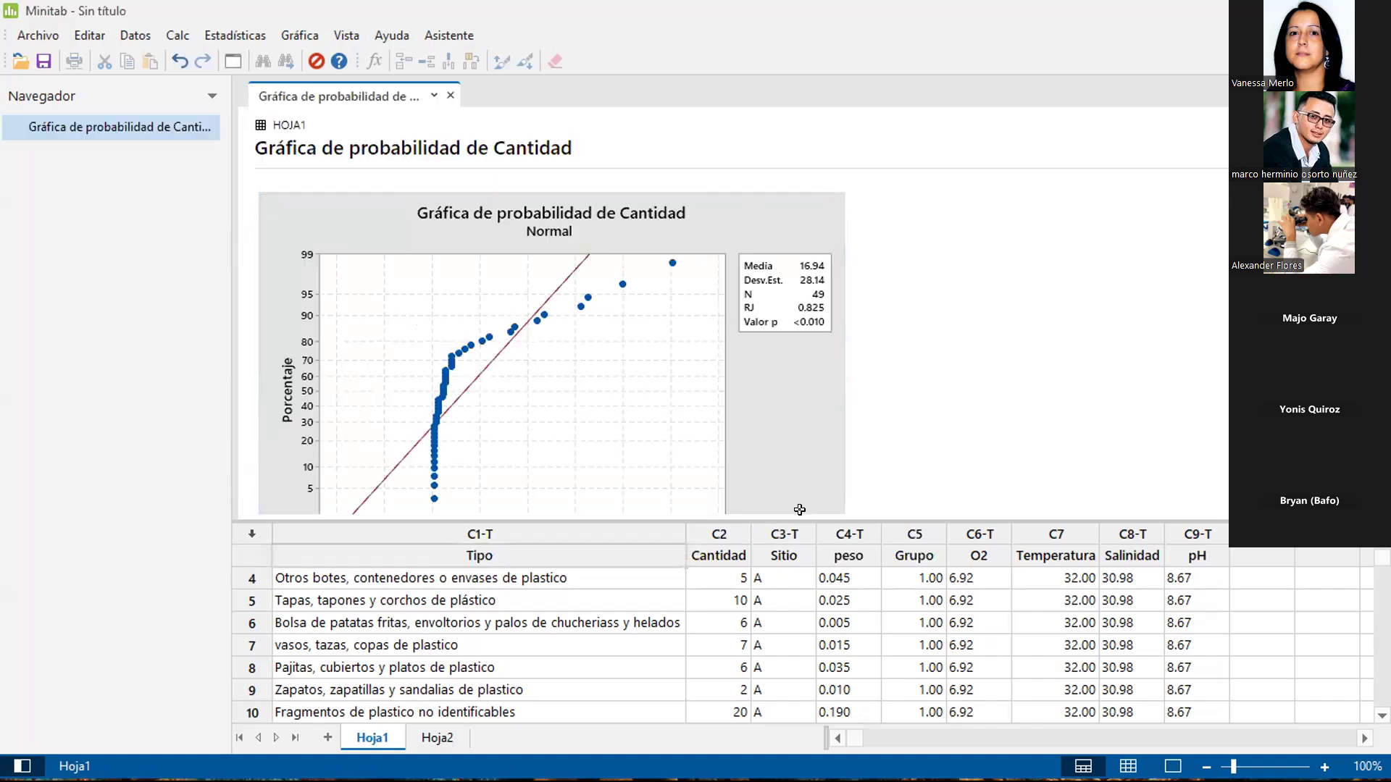
Enlarge the output area and examine the full probability plot of Cantidad with its statistics.
click(784, 533)
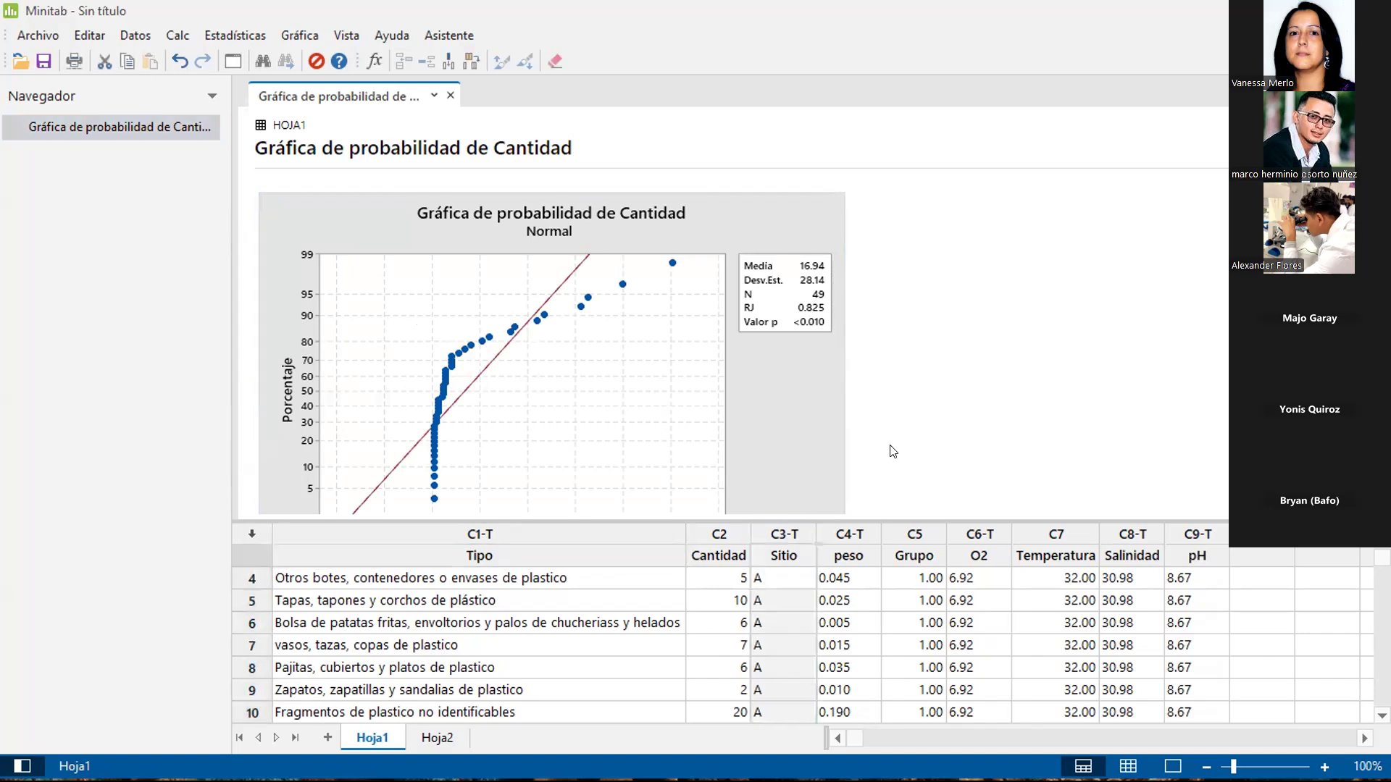
drag(846, 514, 844, 565)
scroll(660, 424, down, 1)
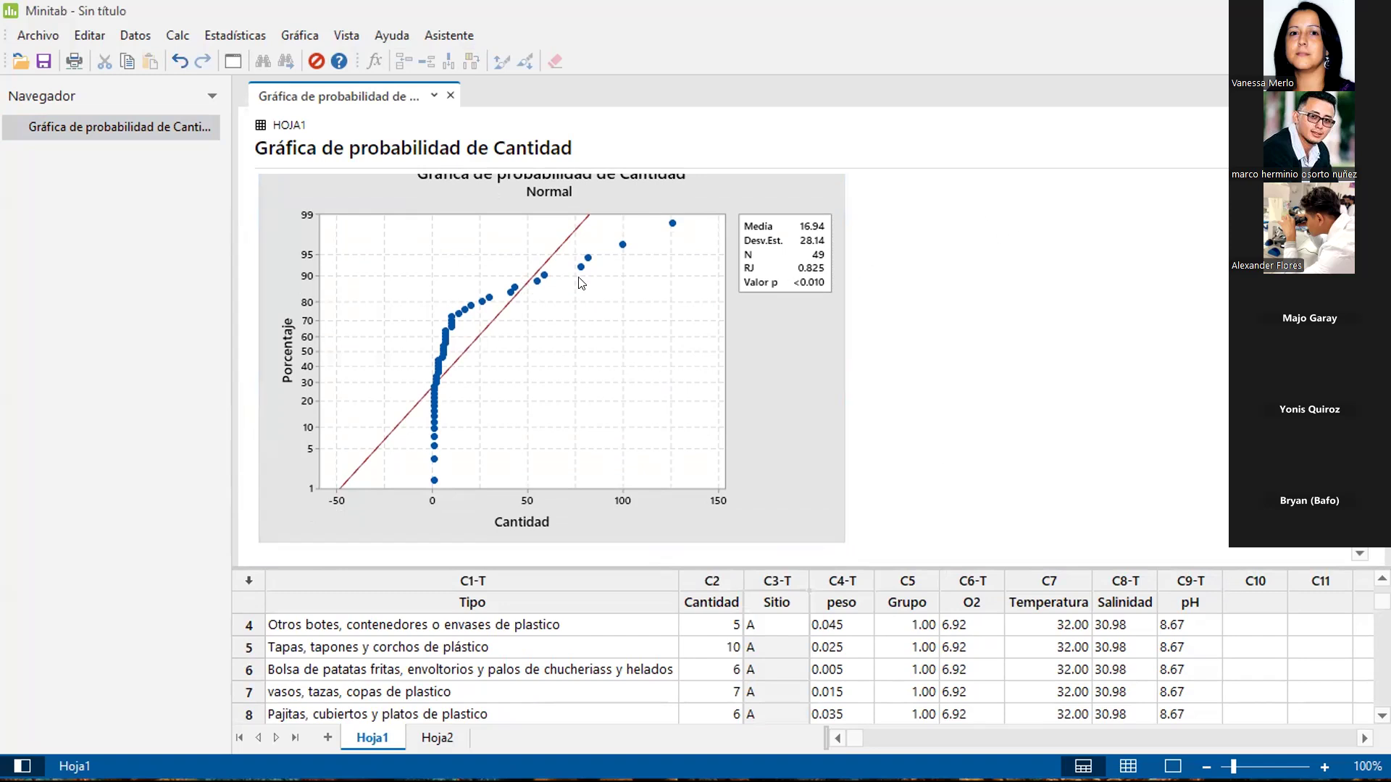
Name the empty column C10 "Datos normales".
click(1242, 598)
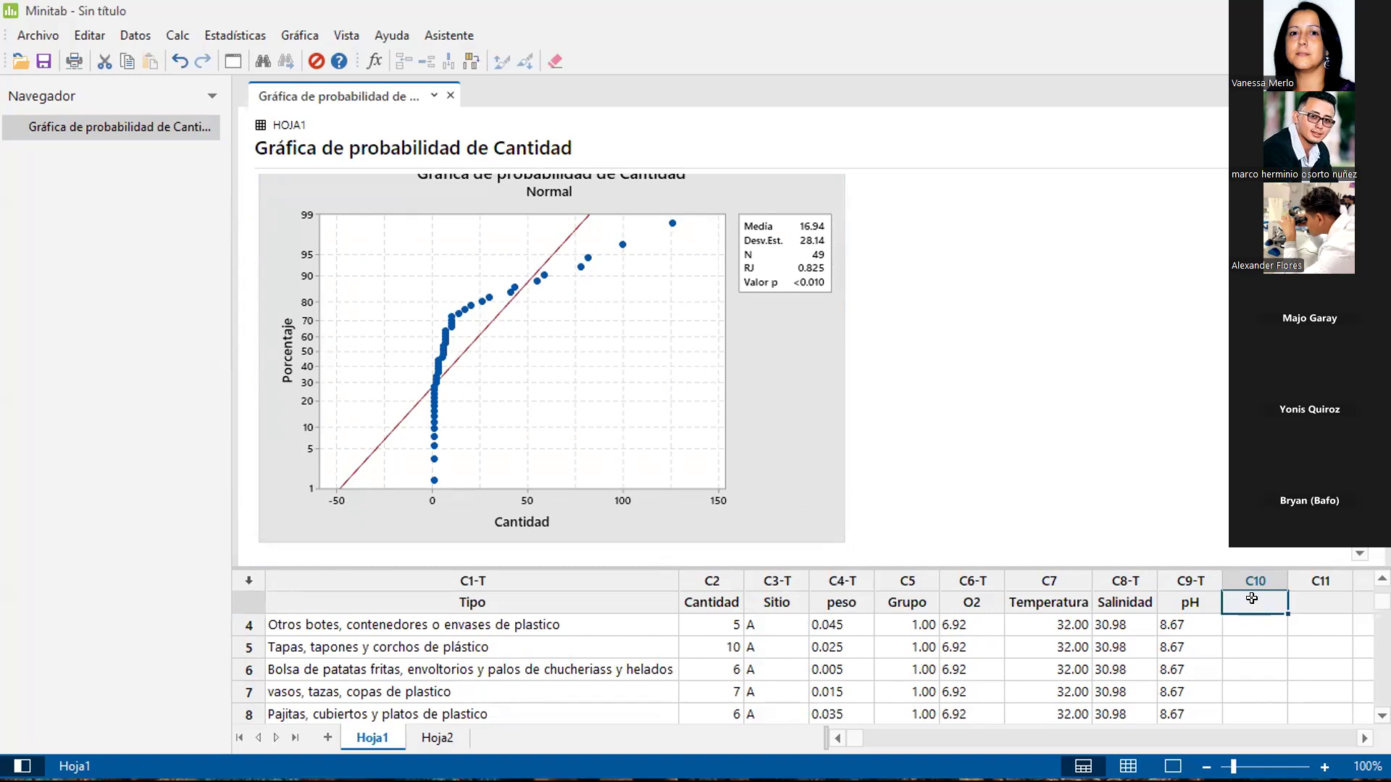
text(Datos normales)
key(Return)
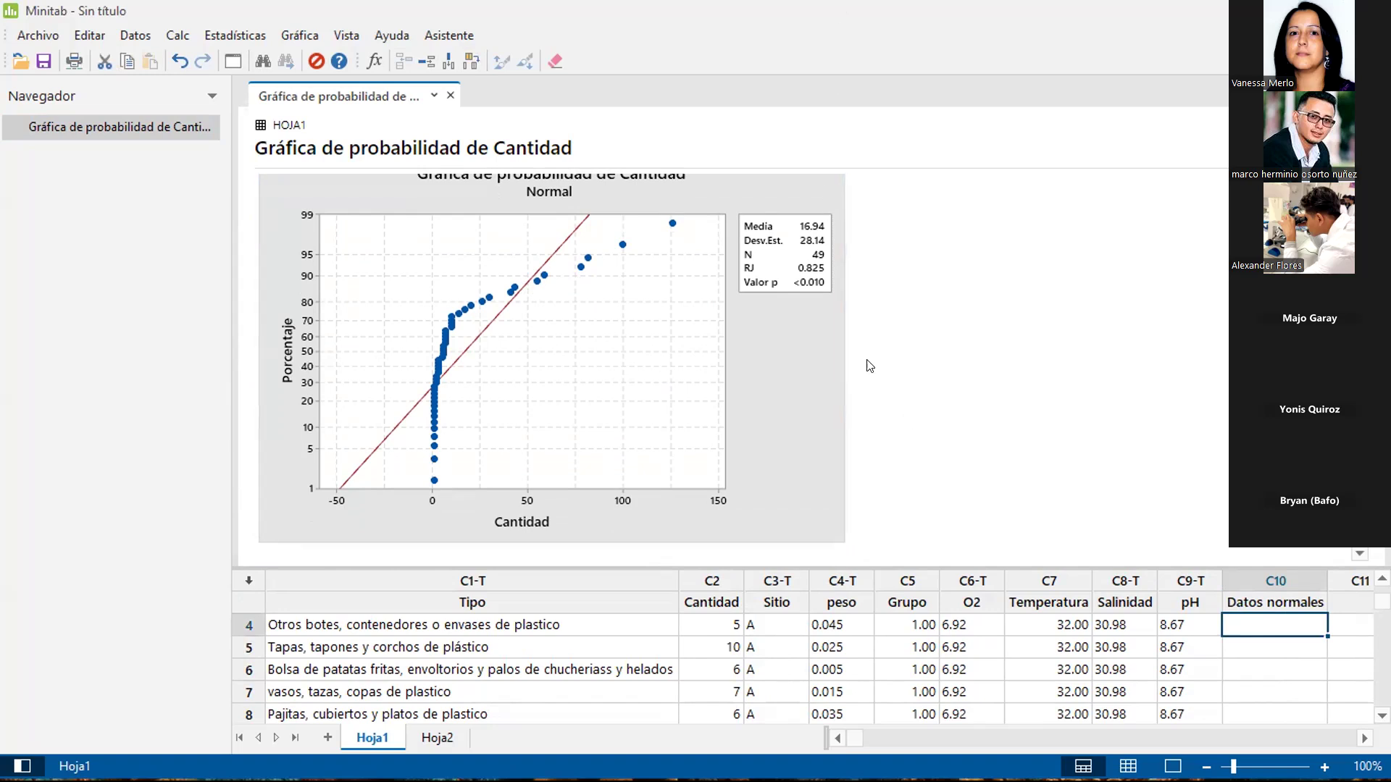
click(978, 217)
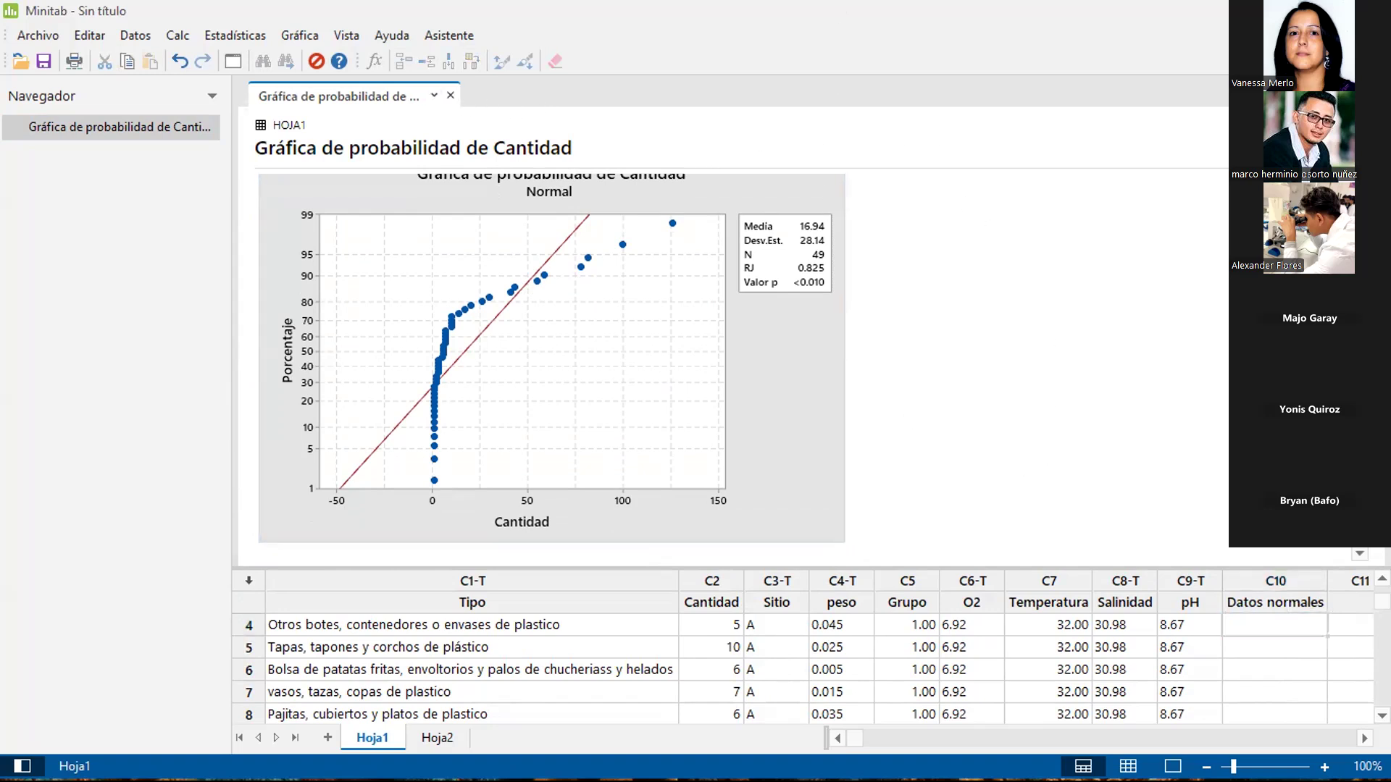
Set up a Box-Cox transformation of Cantidad with all observations in one column and a subgroup size of 1.
click(233, 36)
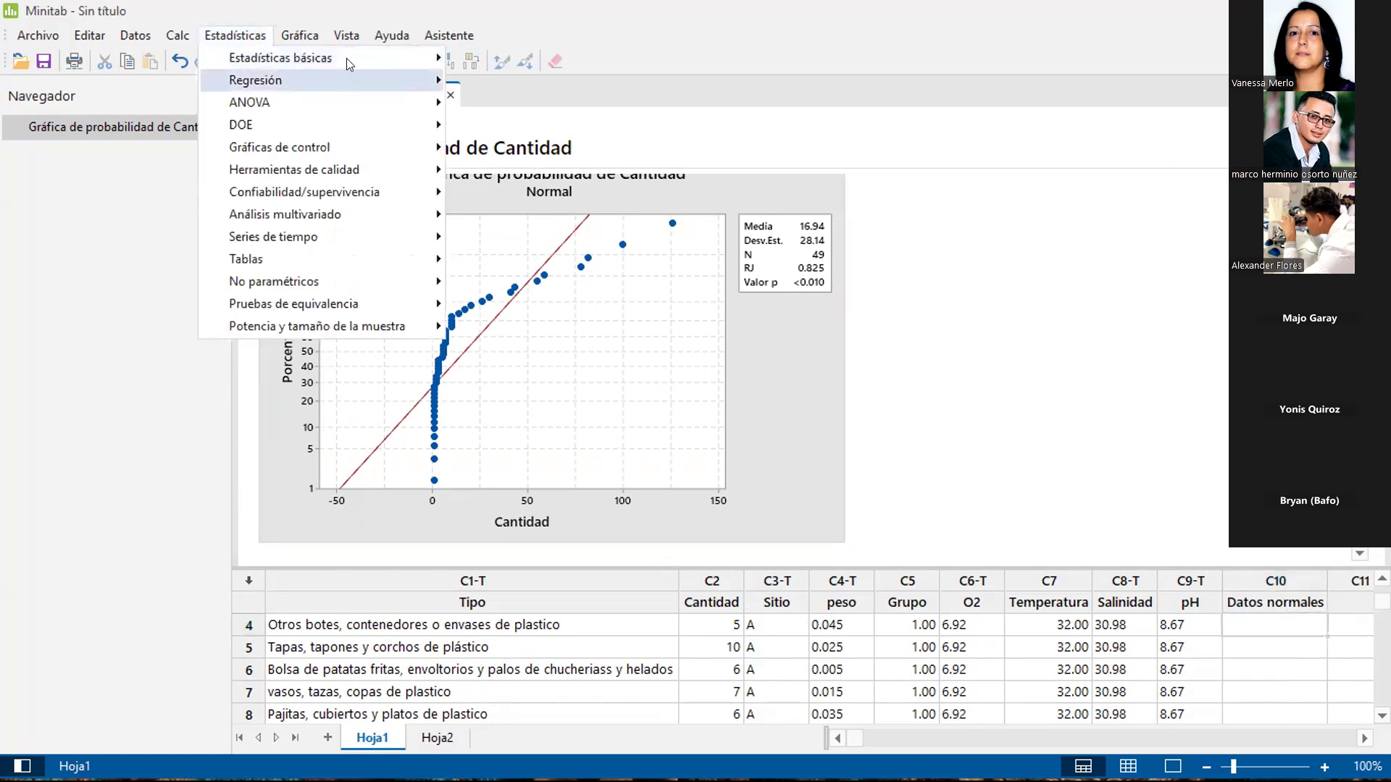
mouse_move(358, 55)
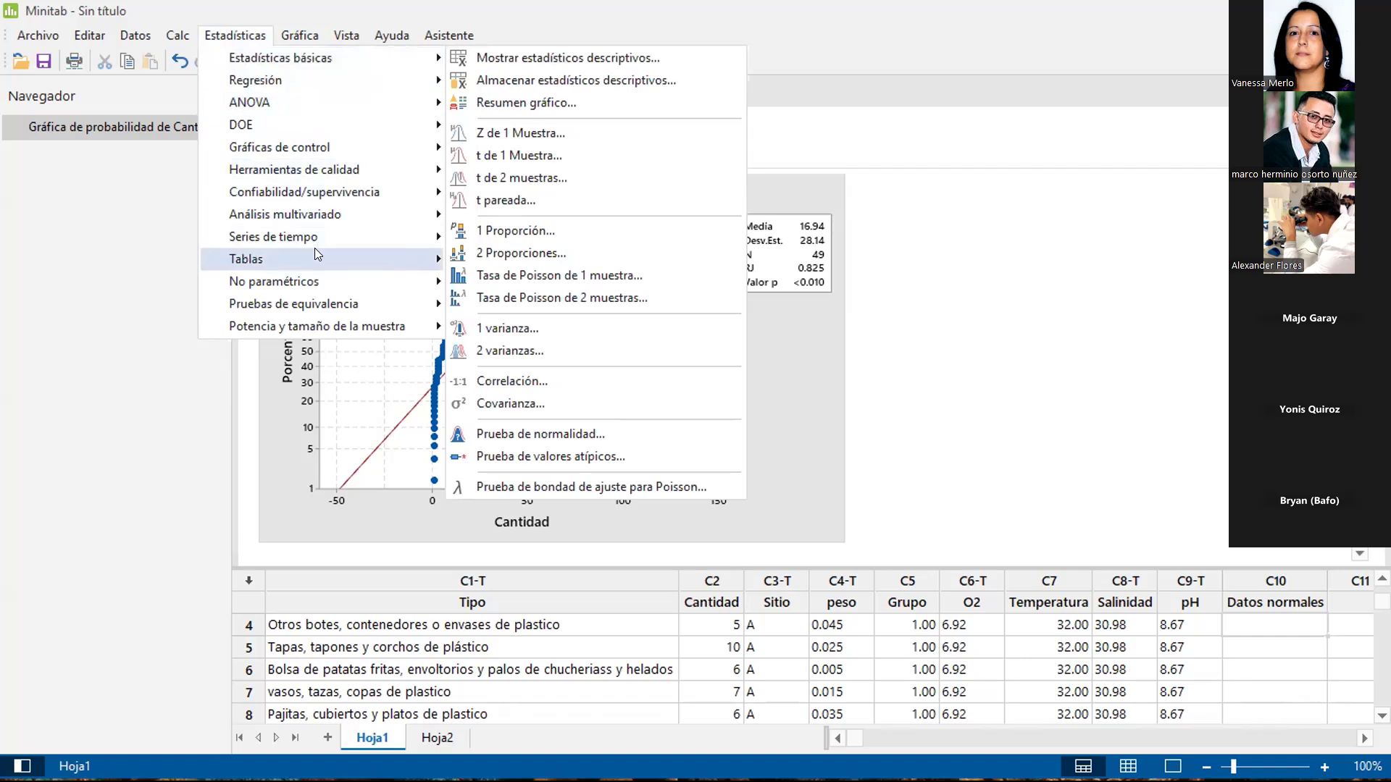
mouse_move(381, 146)
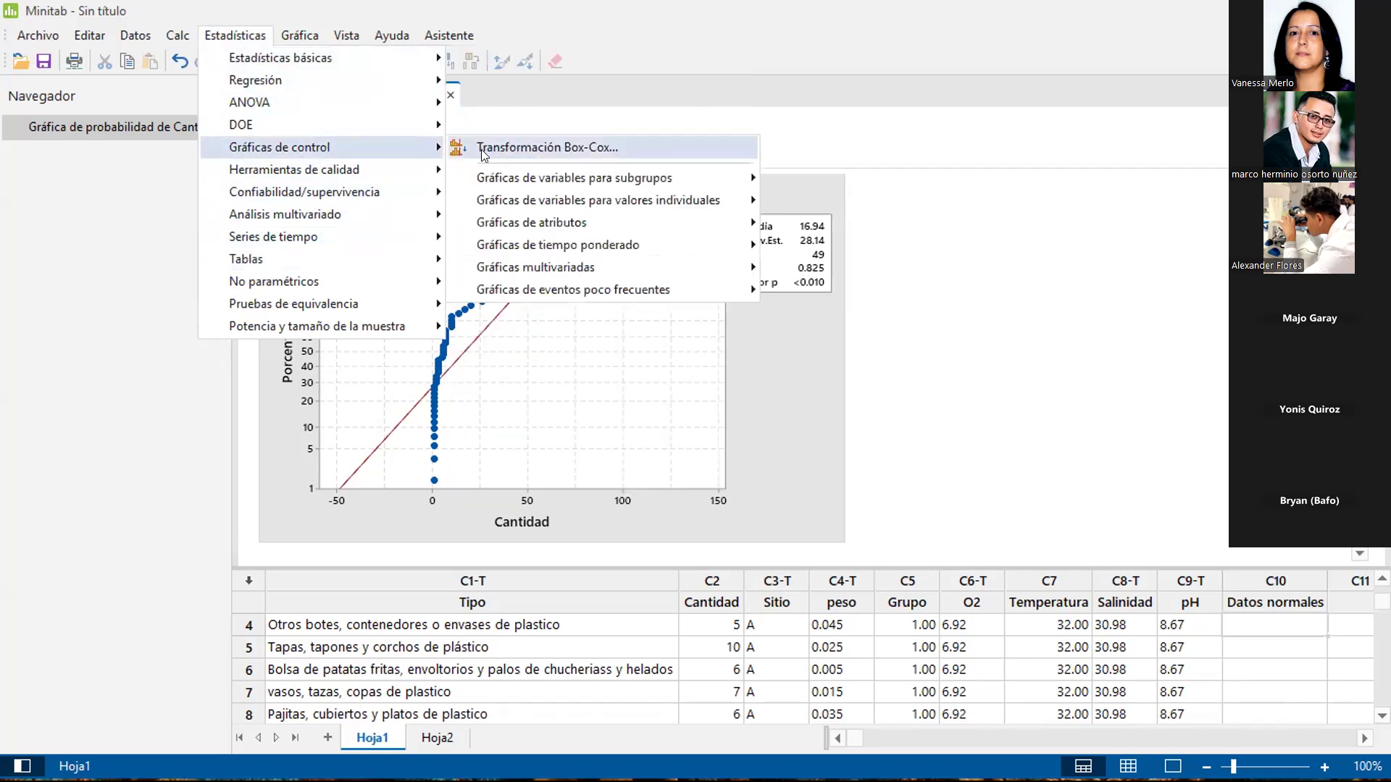
click(583, 148)
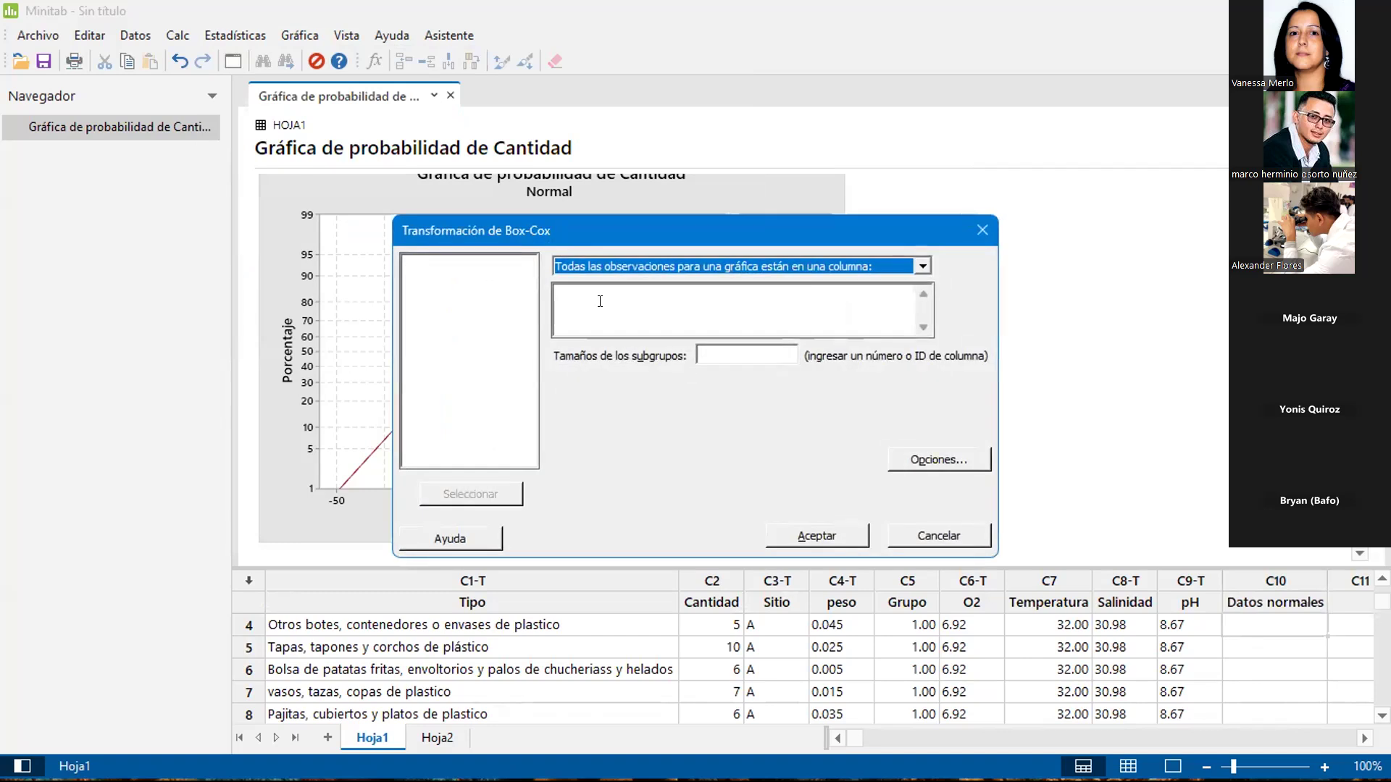
click(659, 266)
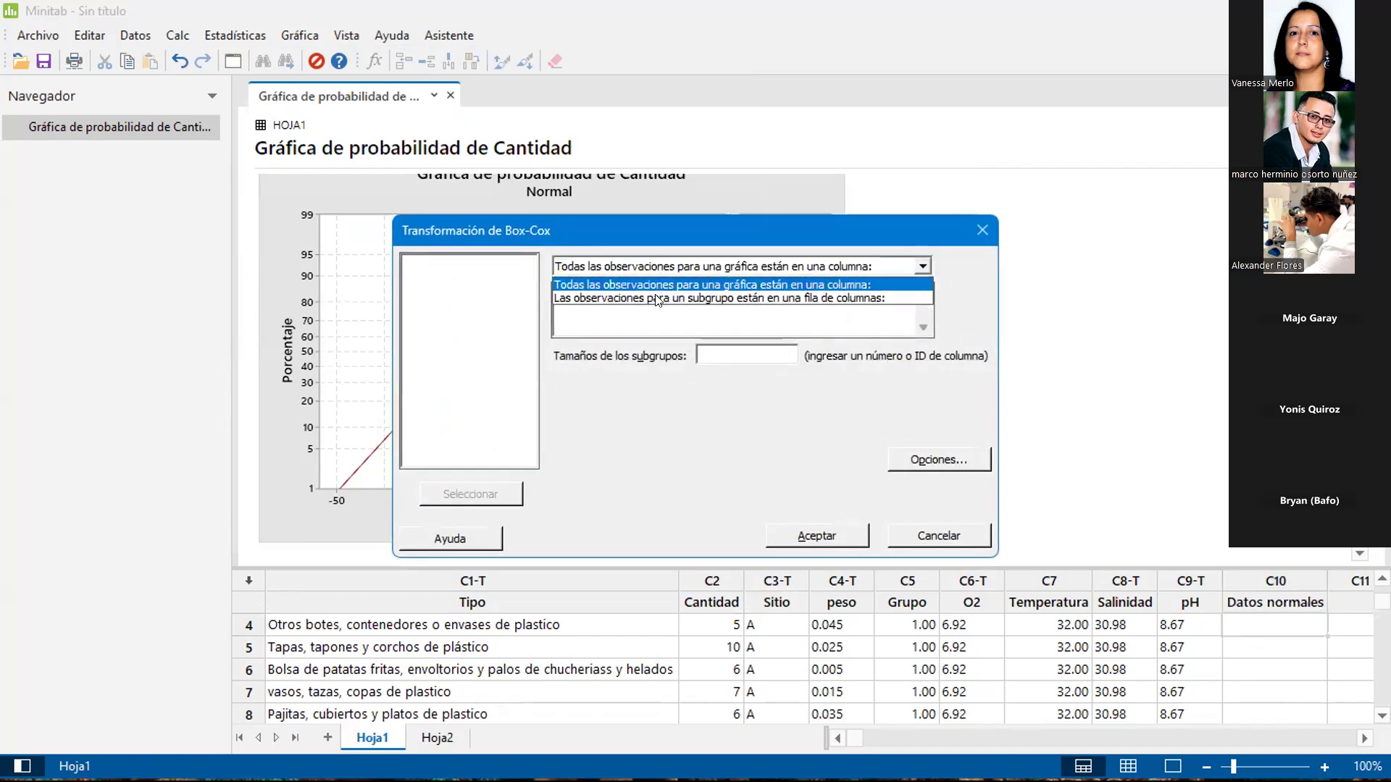
click(871, 268)
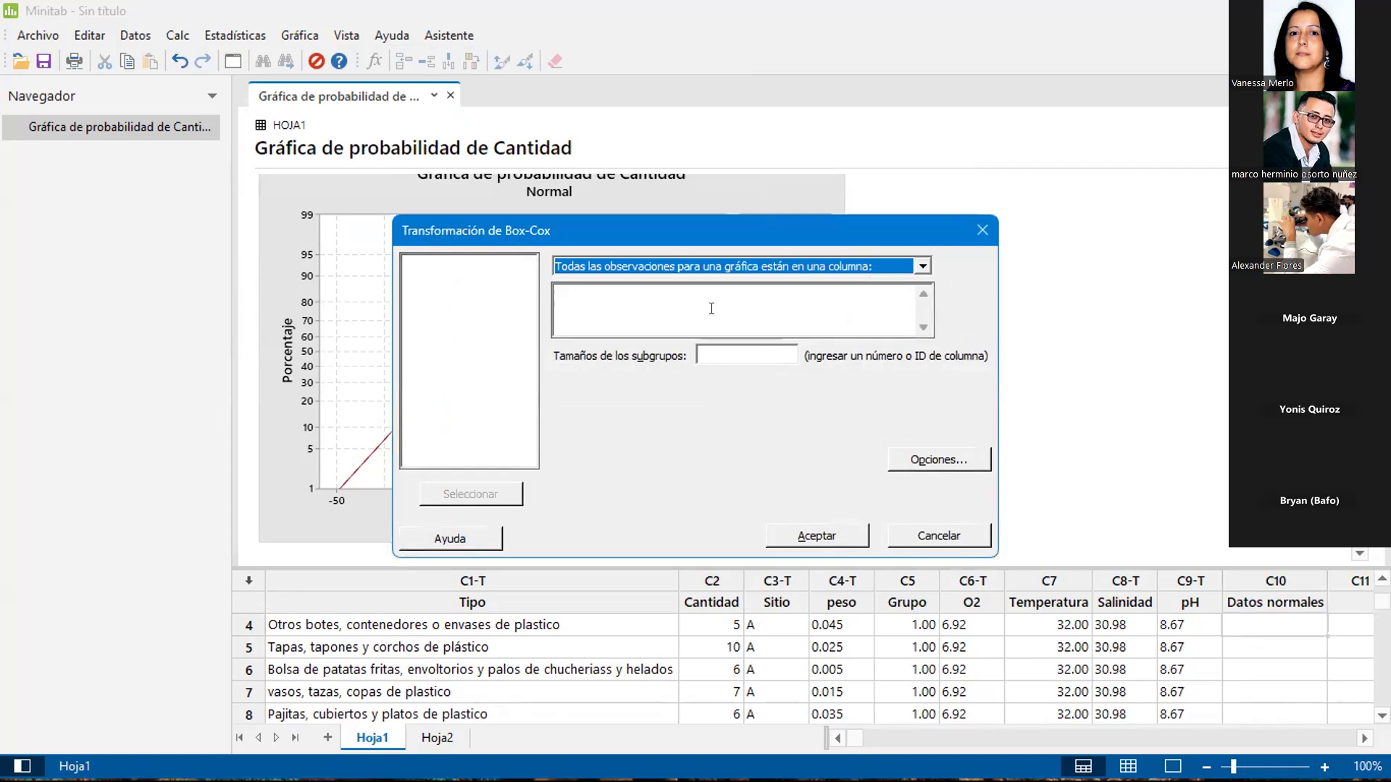
click(613, 301)
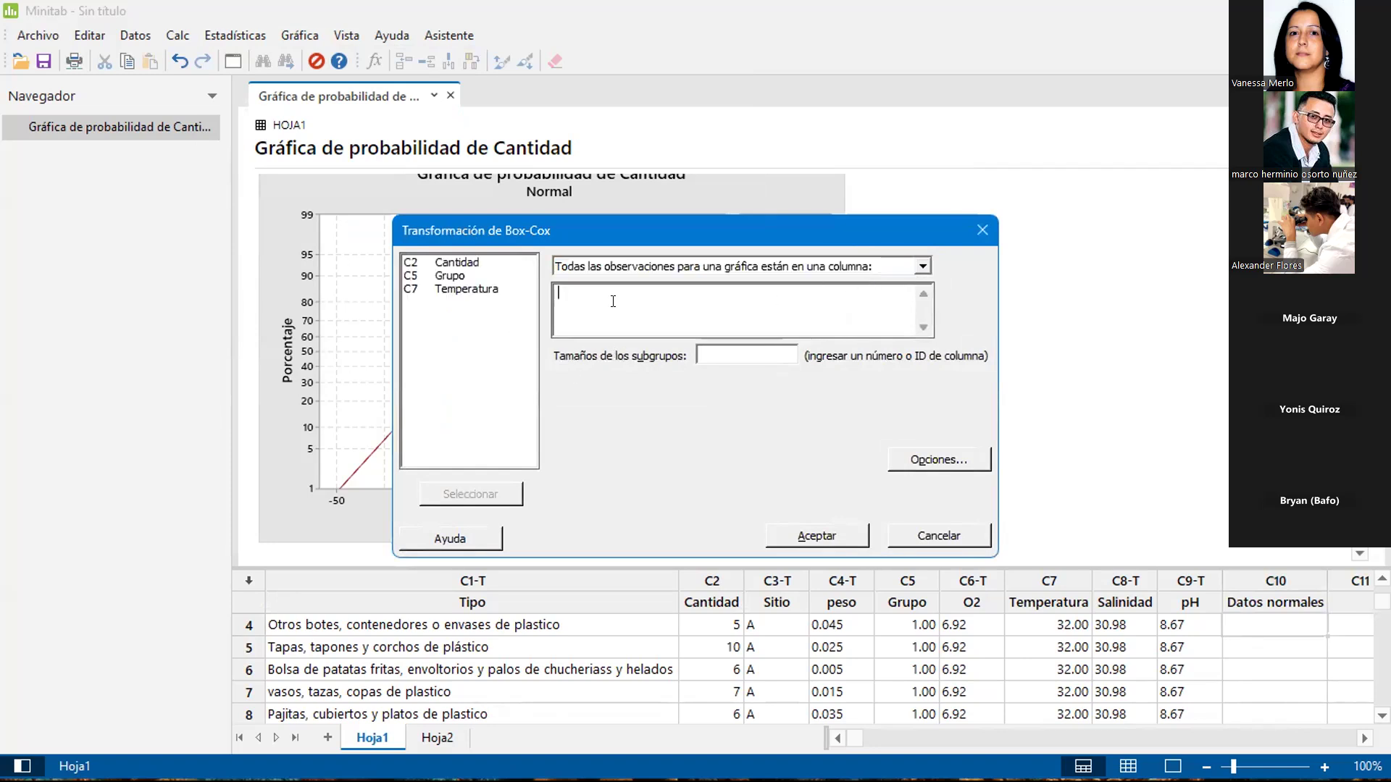
double_click(461, 261)
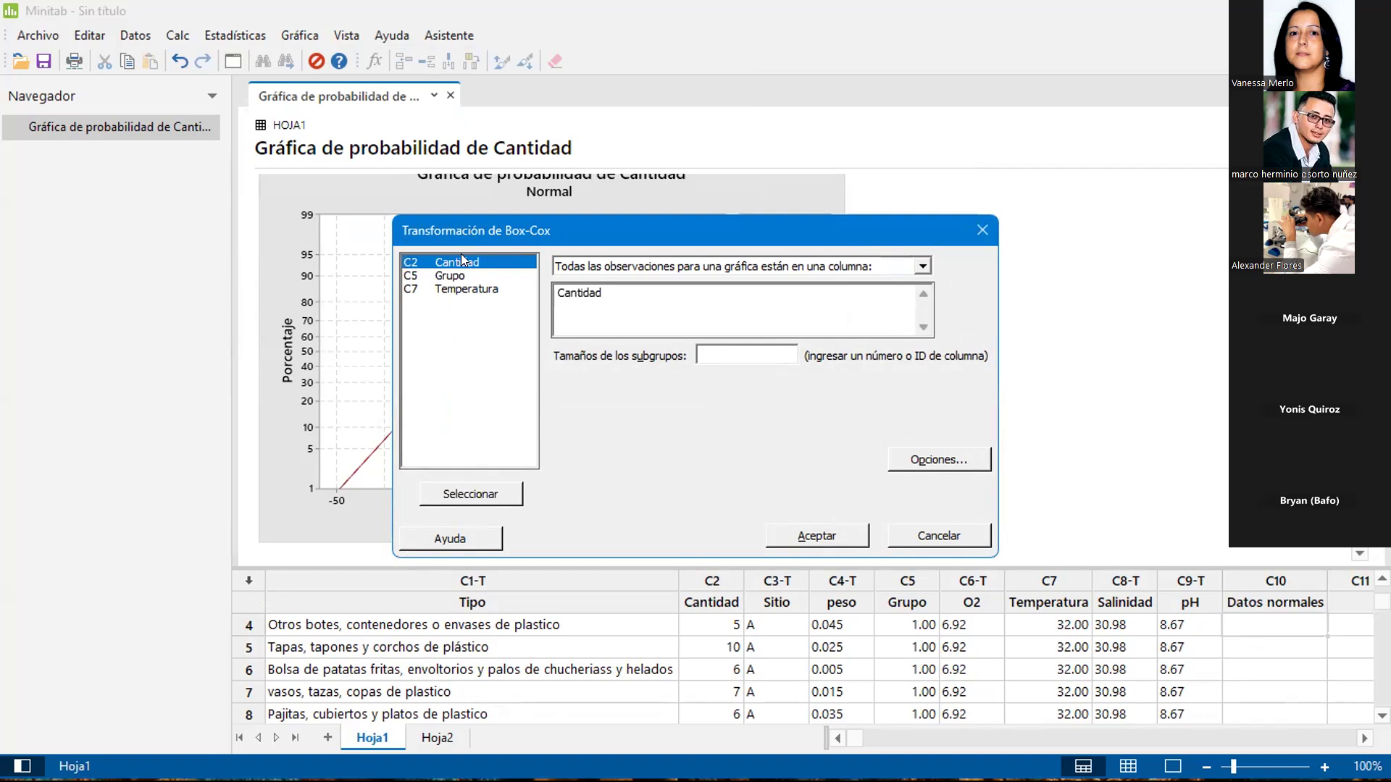
click(713, 351)
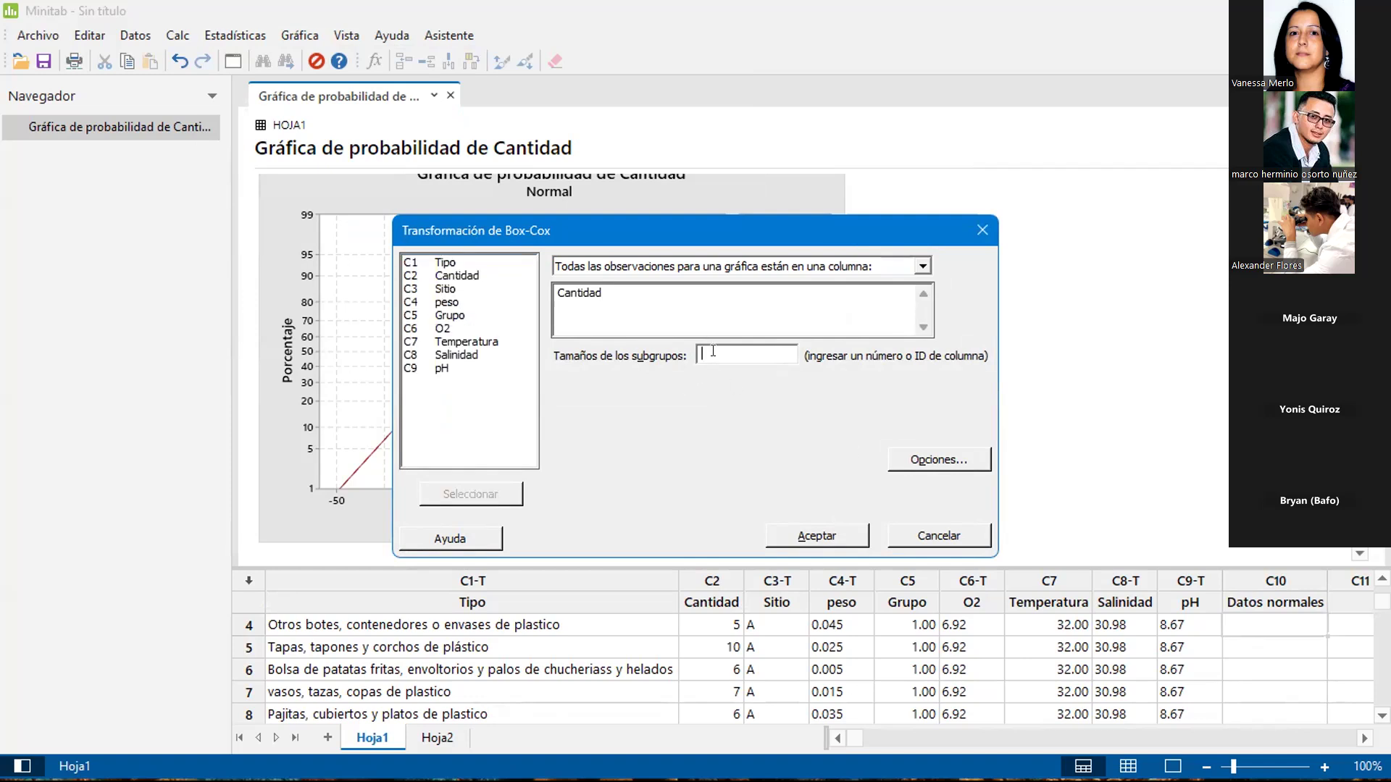
text(1)
Store the transformed data in Datos normales using the optimal or rounded λ, and run the Box-Cox transformation.
click(930, 461)
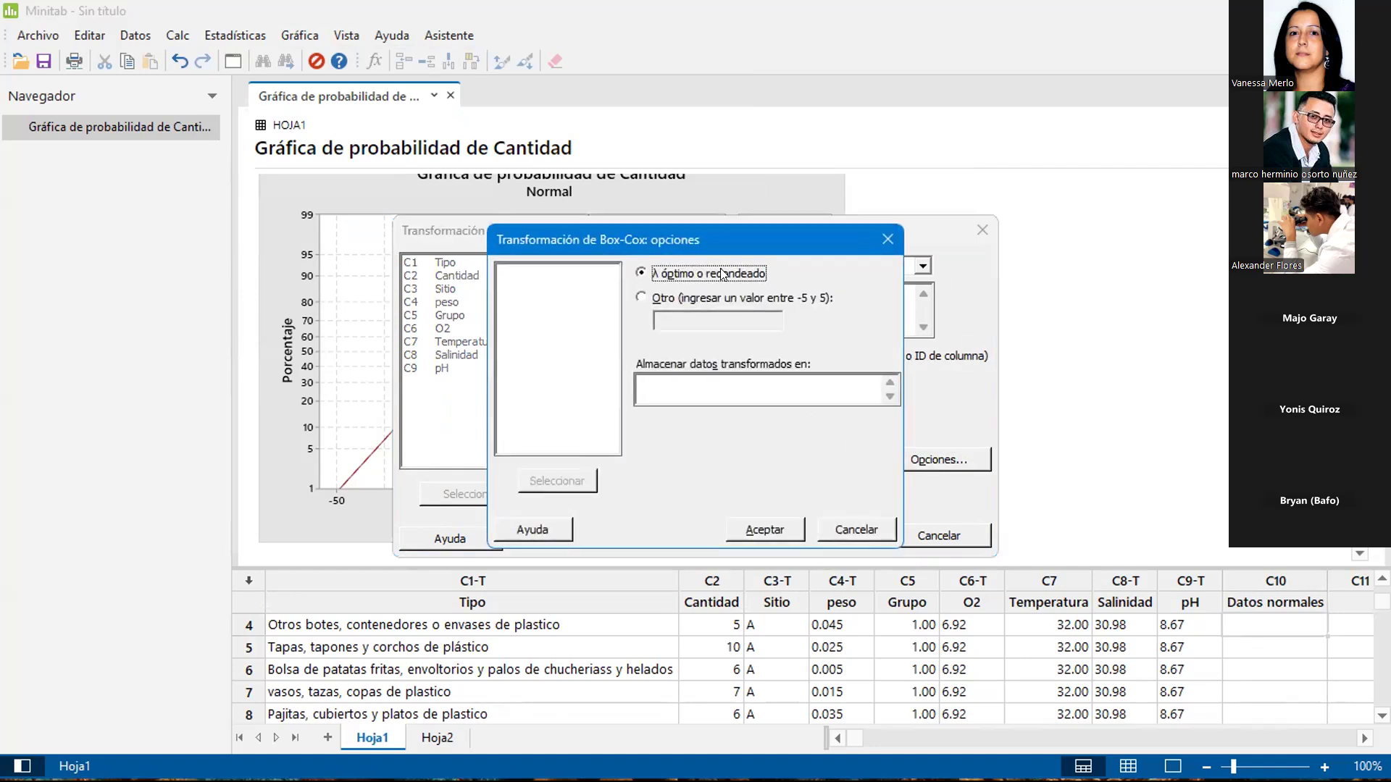
drag(720, 245, 564, 234)
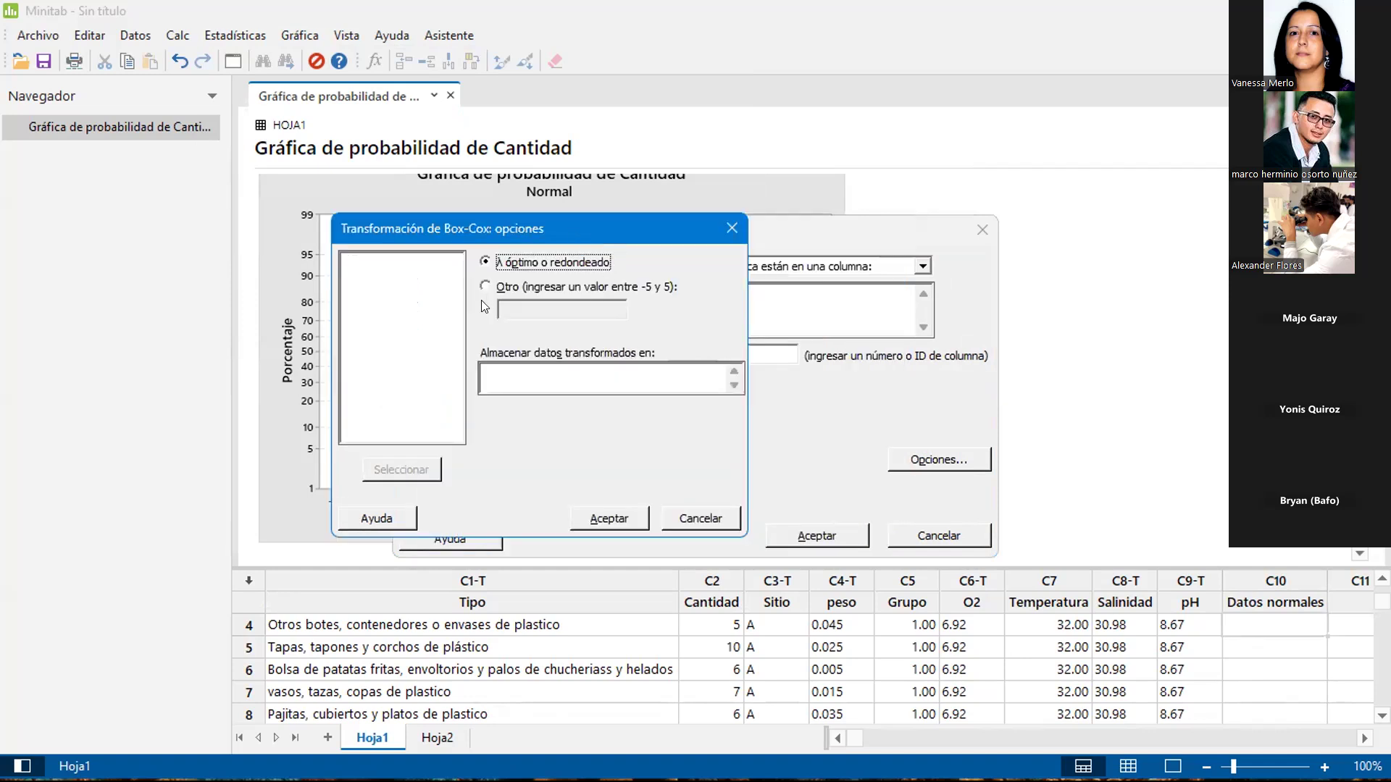
click(536, 367)
click(397, 377)
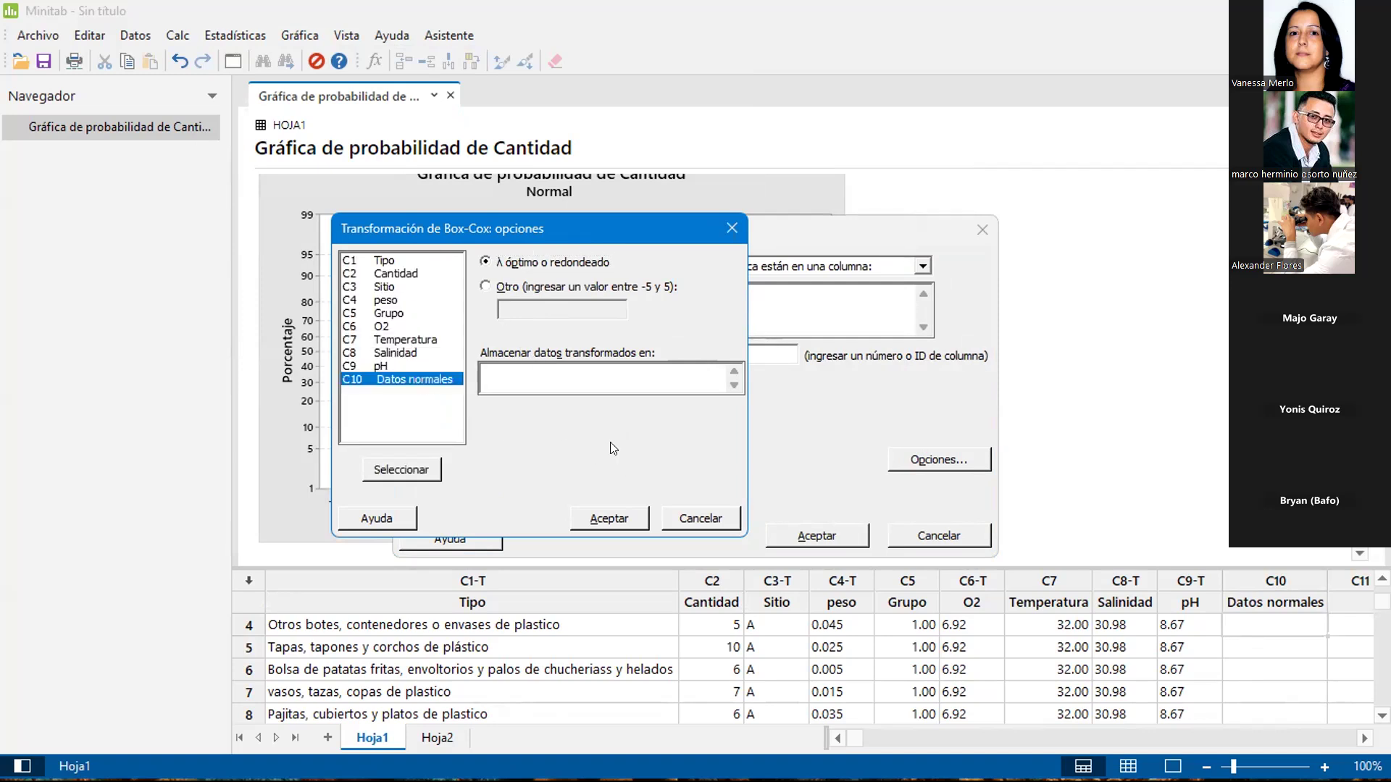
double_click(434, 383)
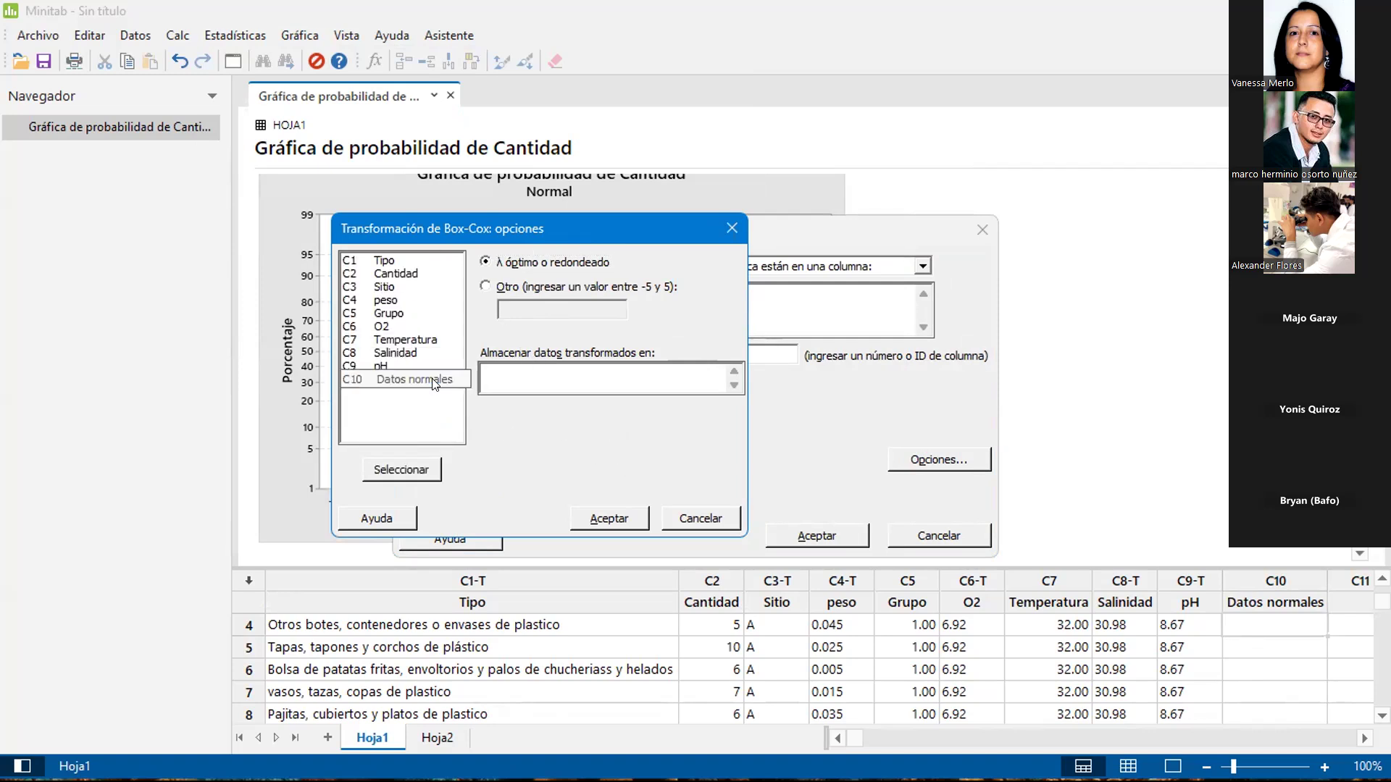
click(605, 516)
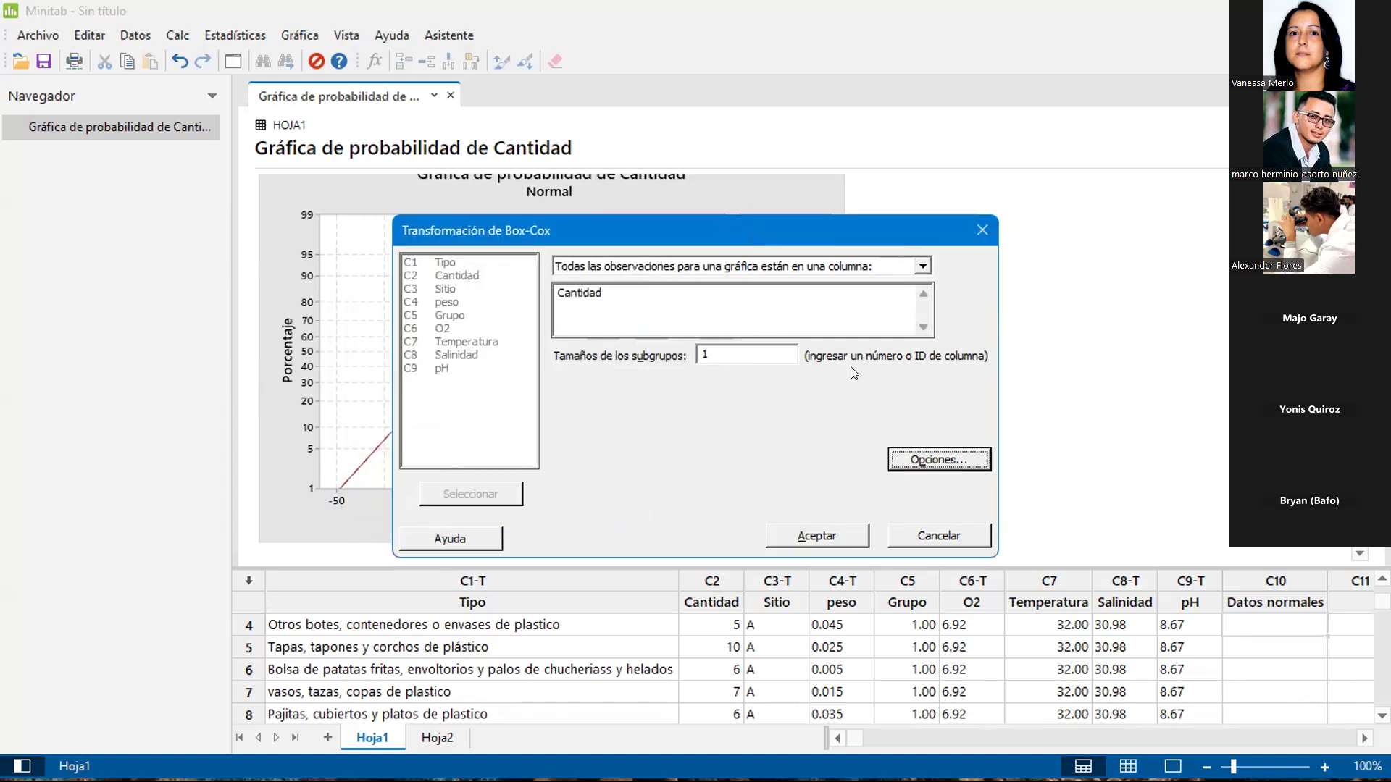
click(824, 540)
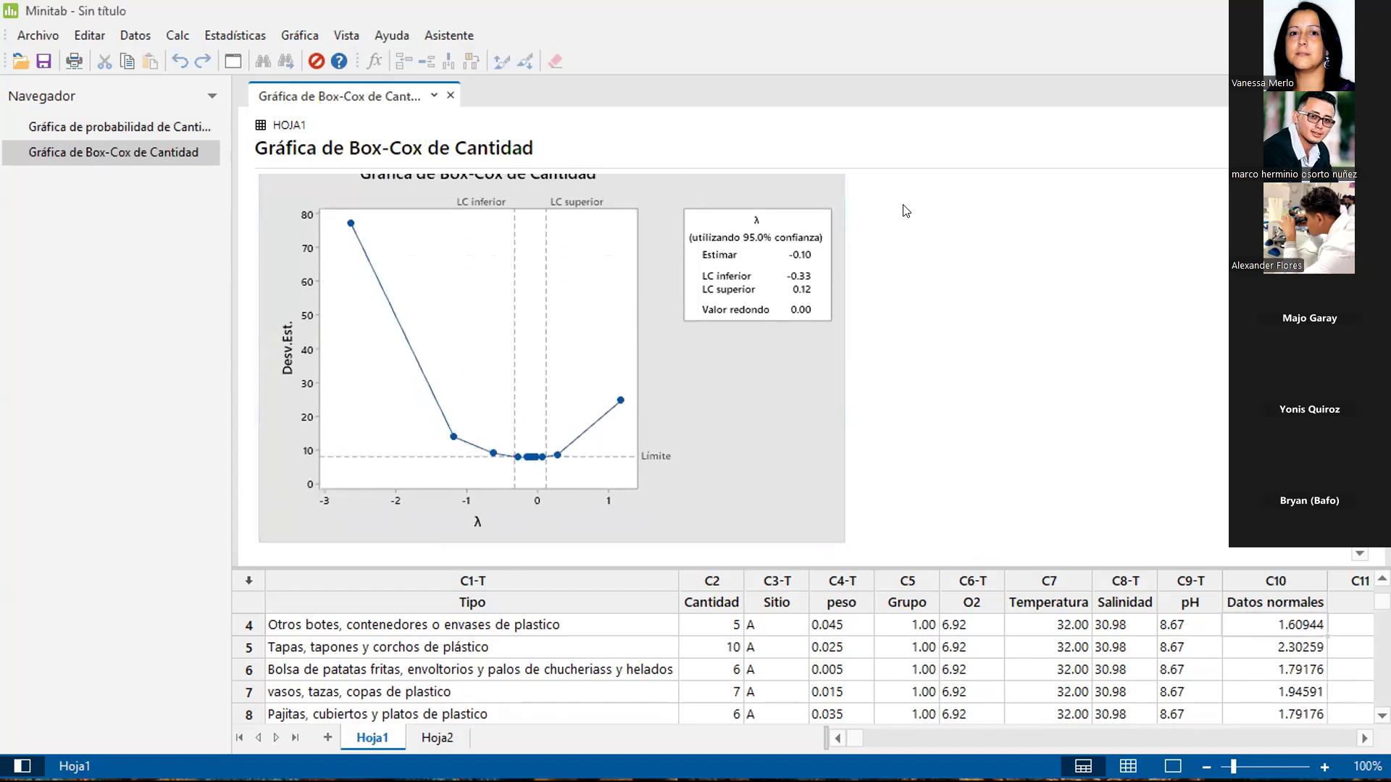
Run a Ryan-Joiner normality test on Datos normales with no percentile lines.
click(232, 36)
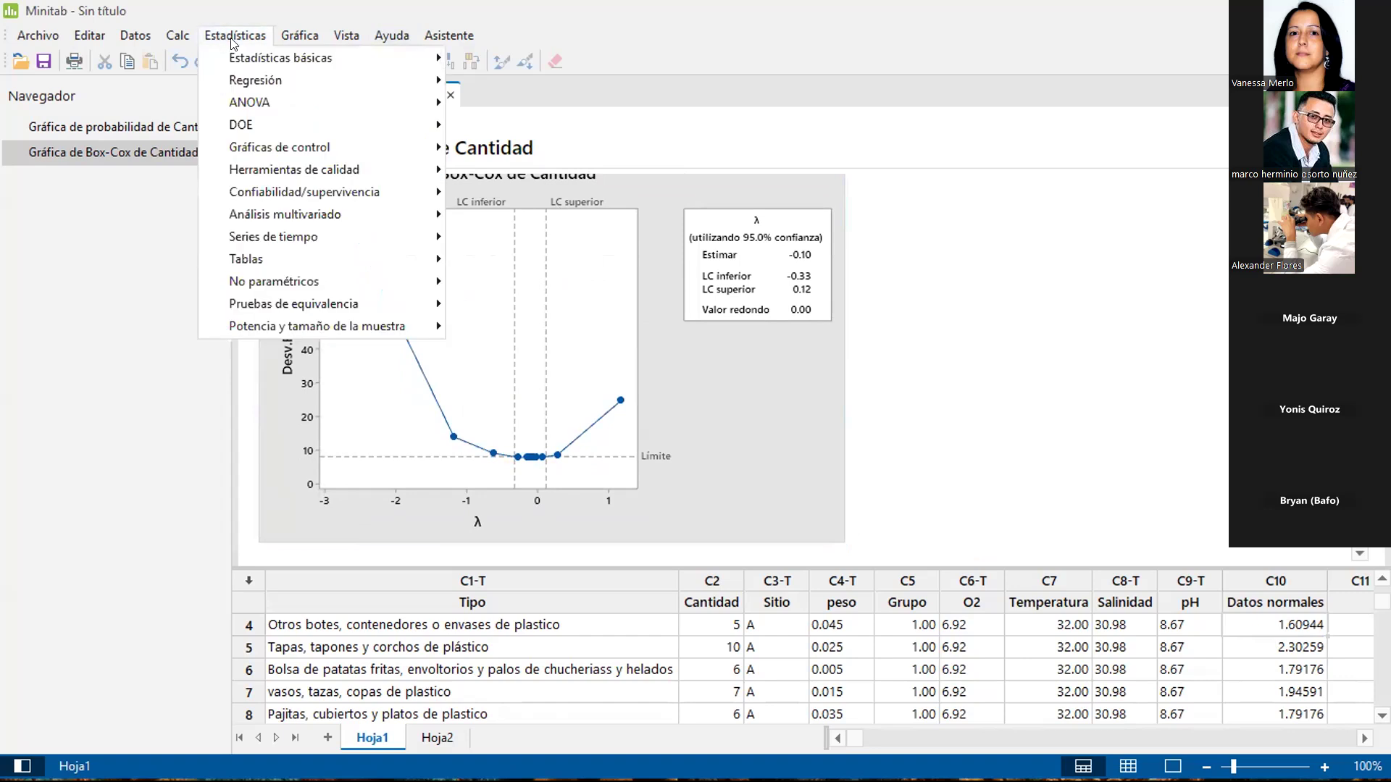
mouse_move(400, 57)
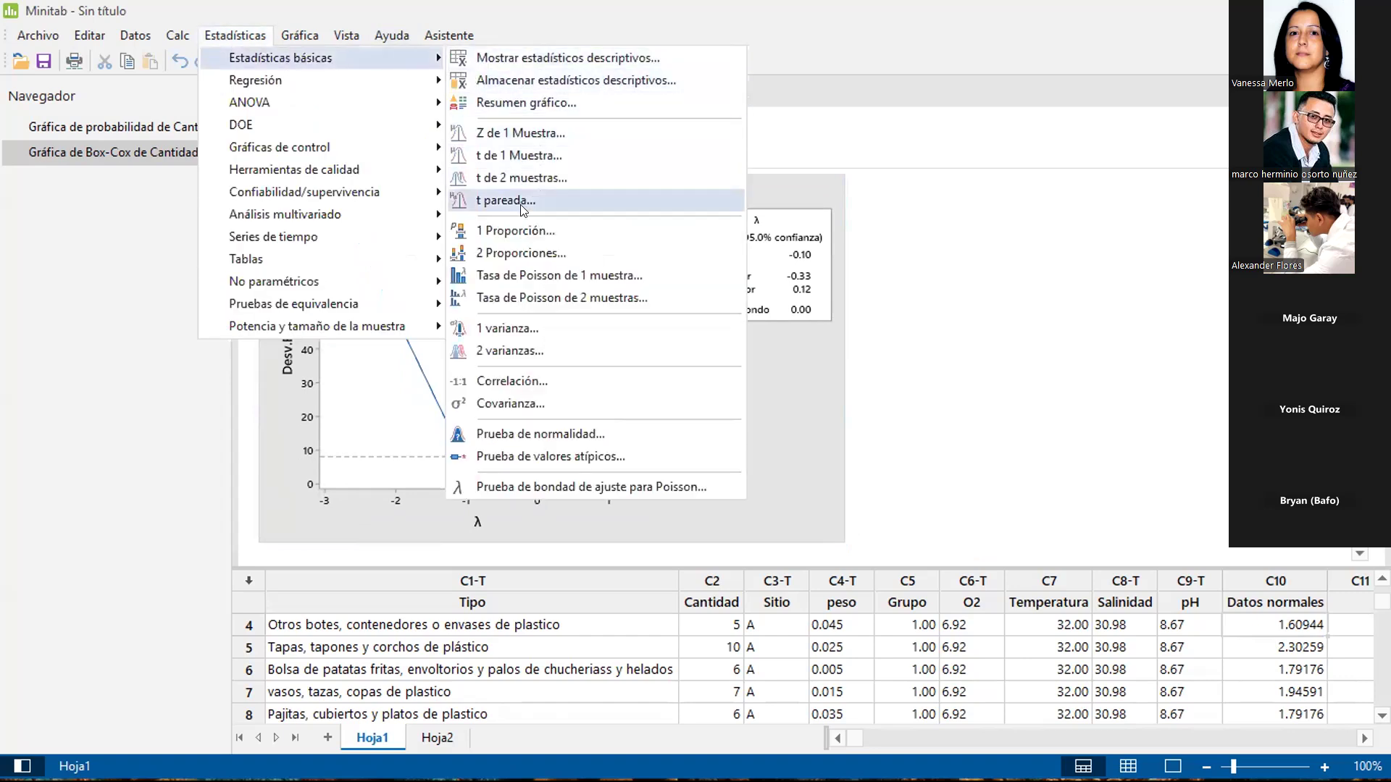
click(550, 435)
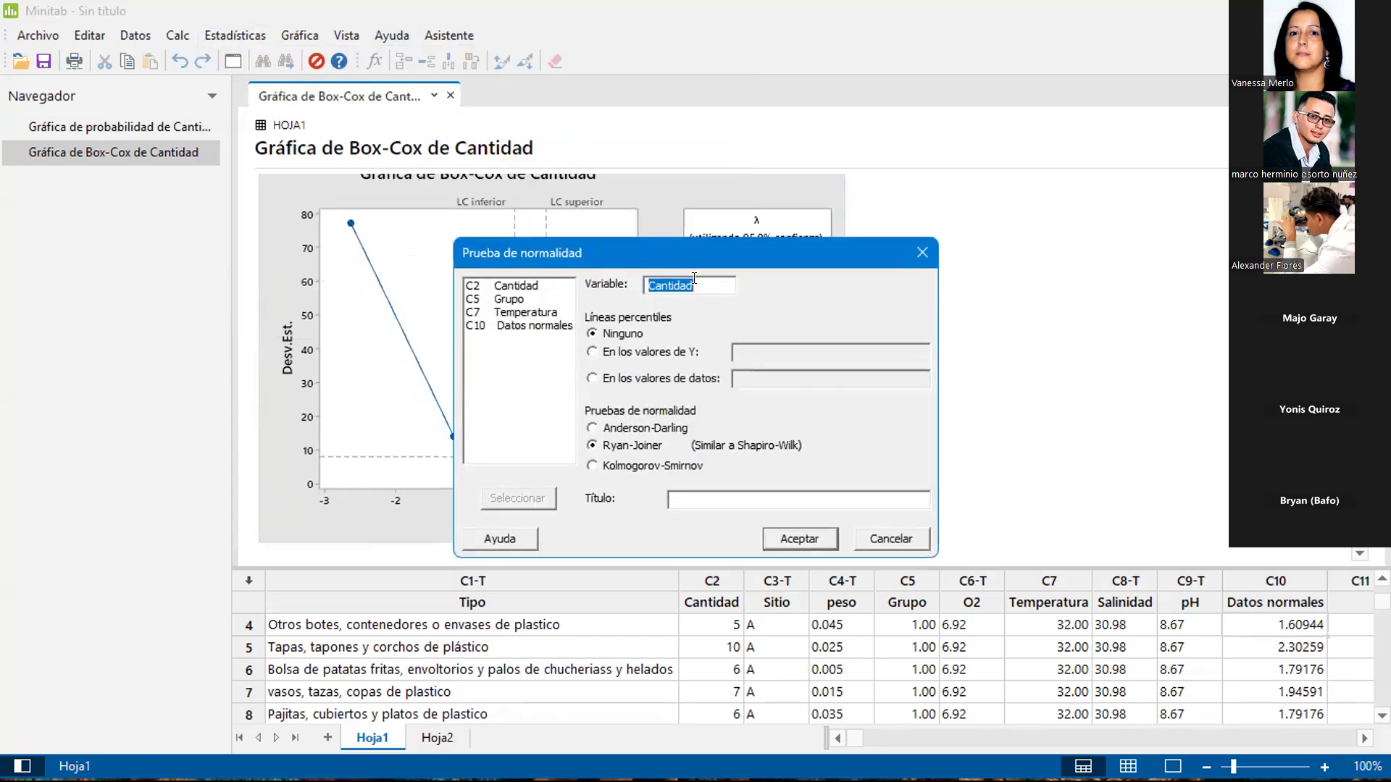
click(516, 323)
double_click(516, 323)
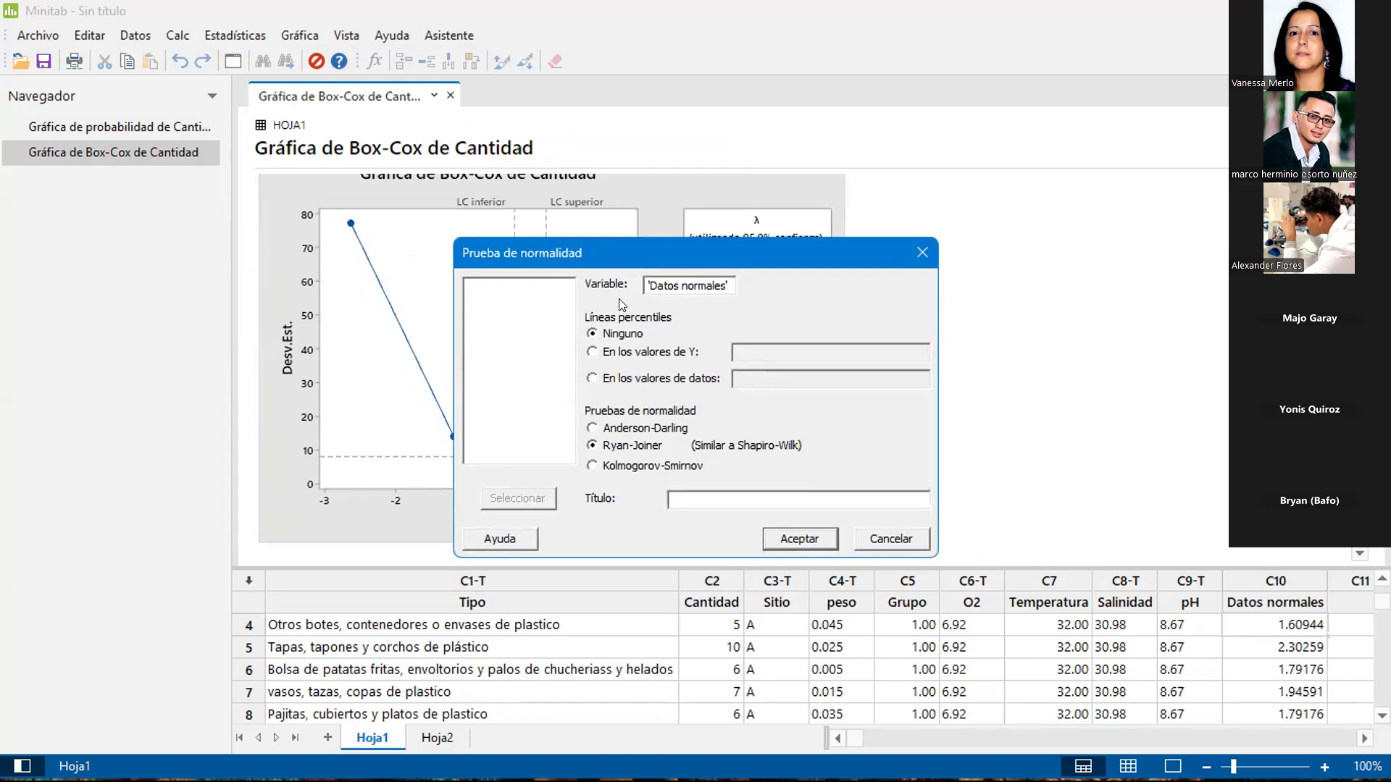
click(798, 539)
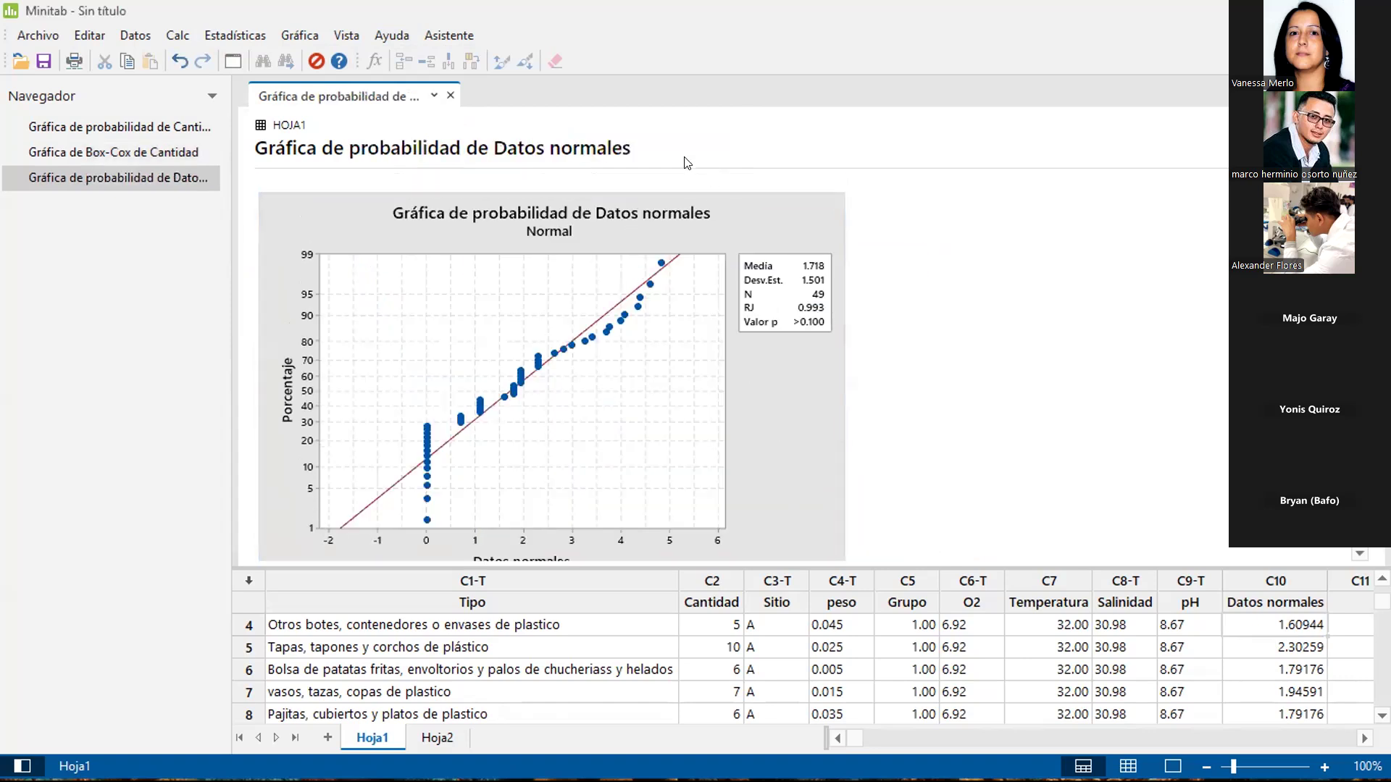
Examine the probability plot of Datos normales, including its fit line and the RJ and p-value statistics.
scroll(720, 402, down, 1)
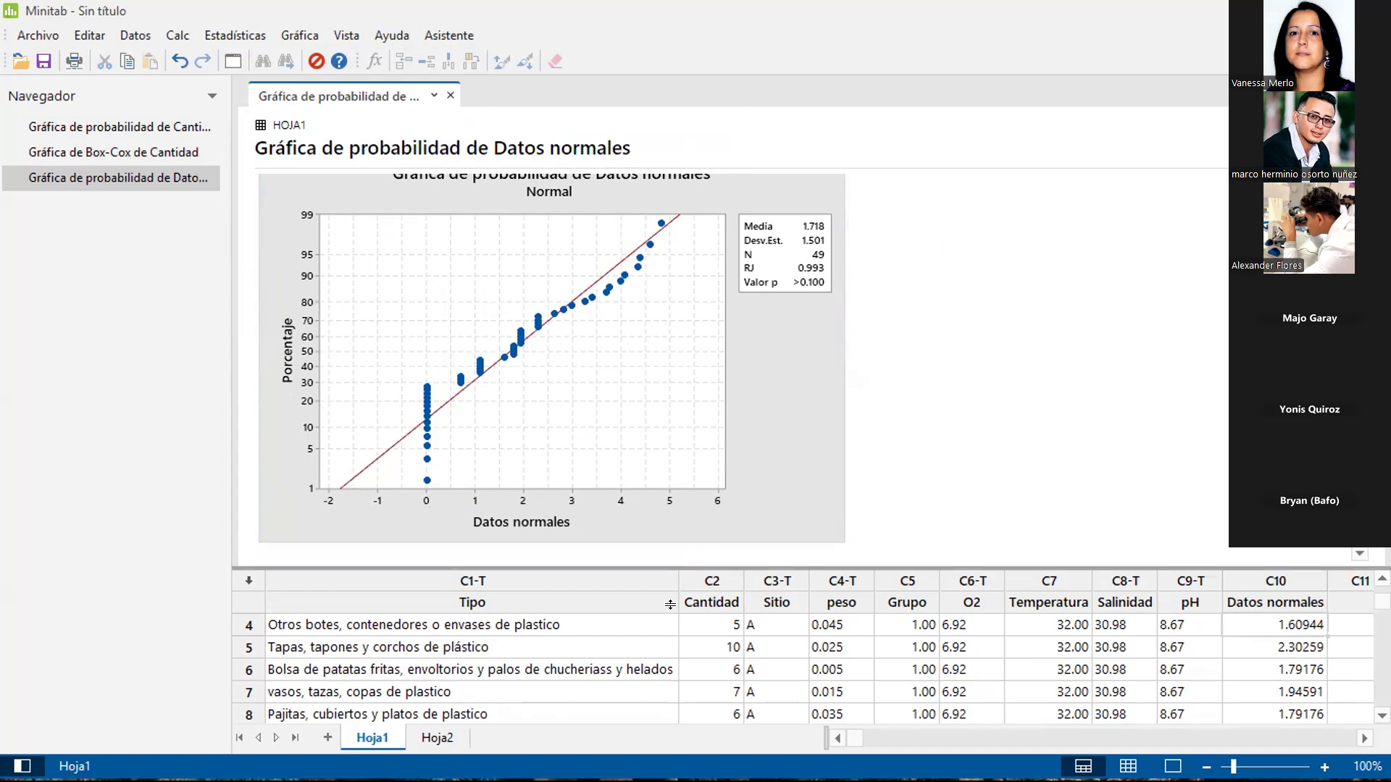
scroll(542, 444, up, 1)
scroll(542, 444, down, 1)
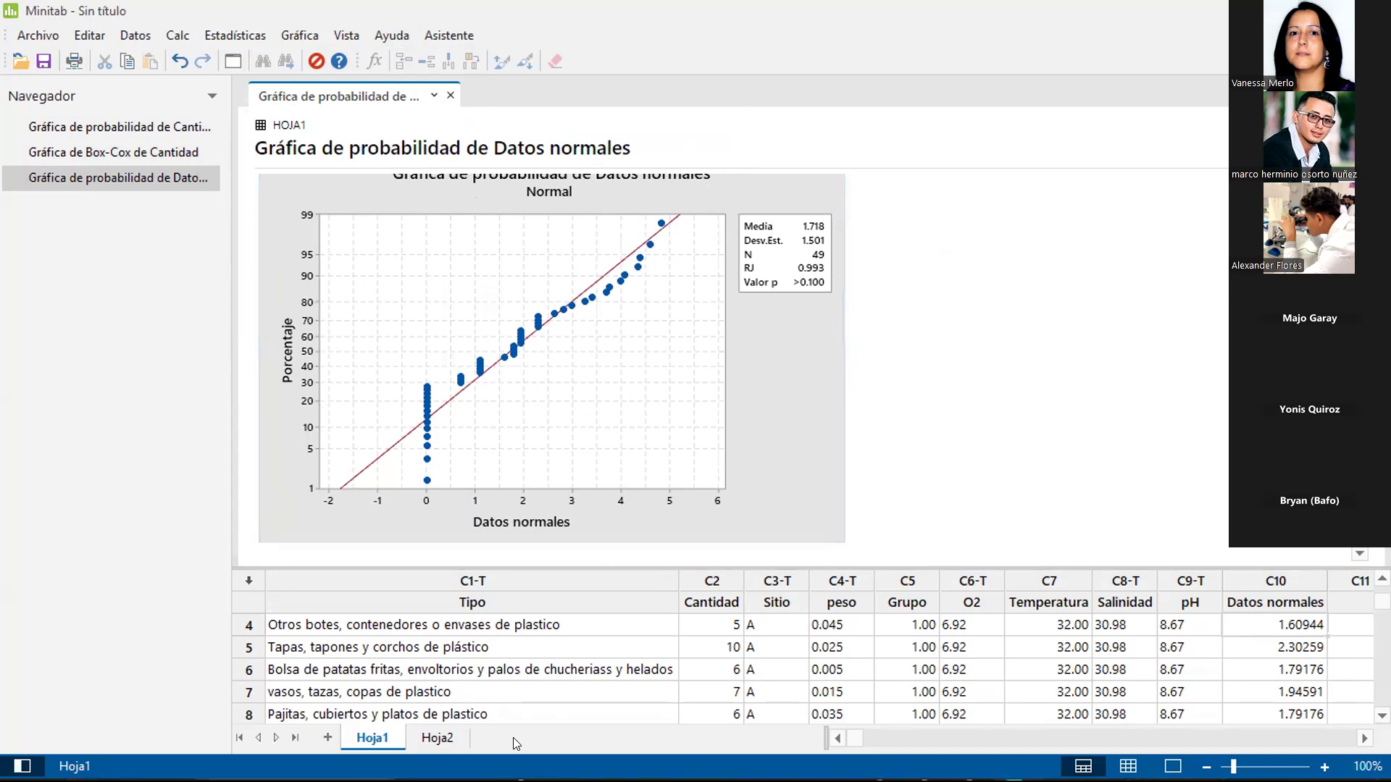
scroll(830, 446, up, 1)
scroll(425, 364, down, 1)
scroll(426, 364, up, 1)
scroll(425, 365, down, 1)
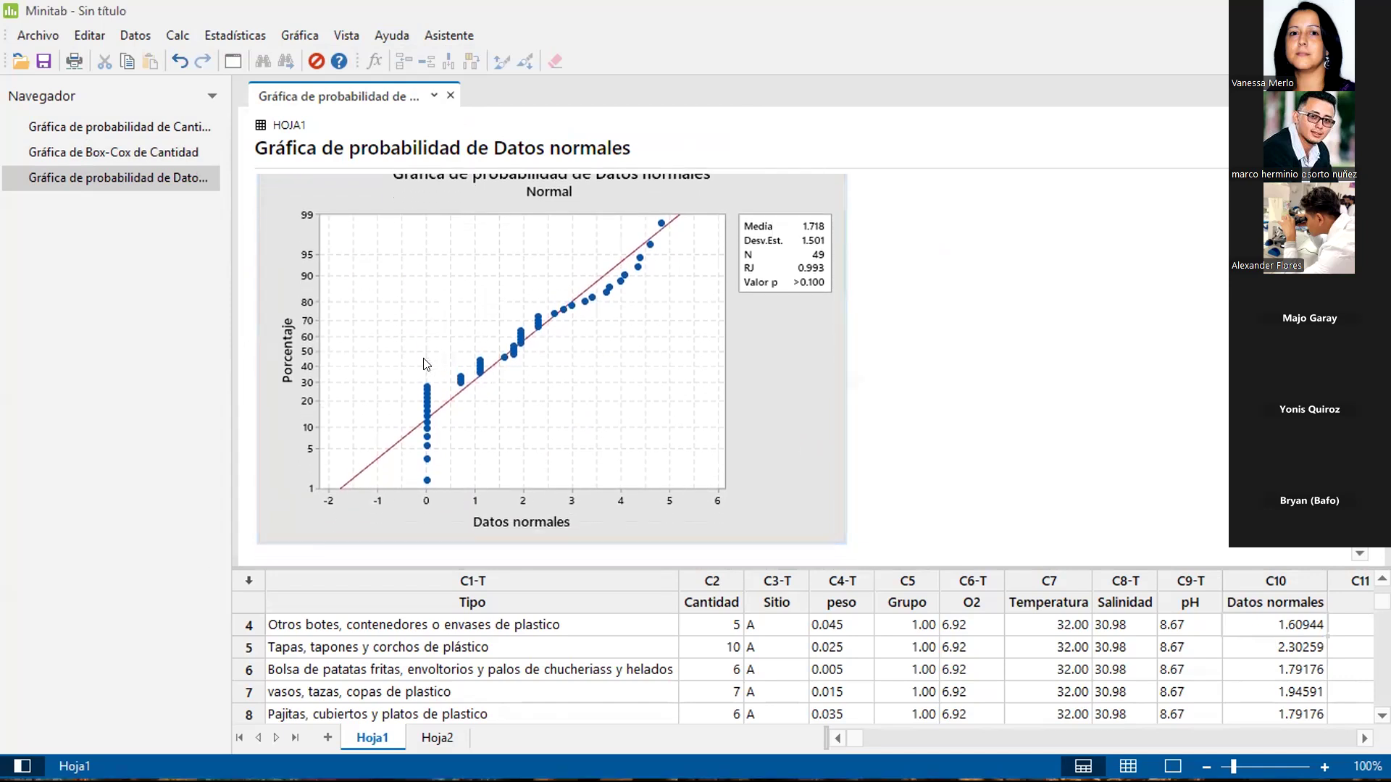
scroll(822, 381, up, 1)
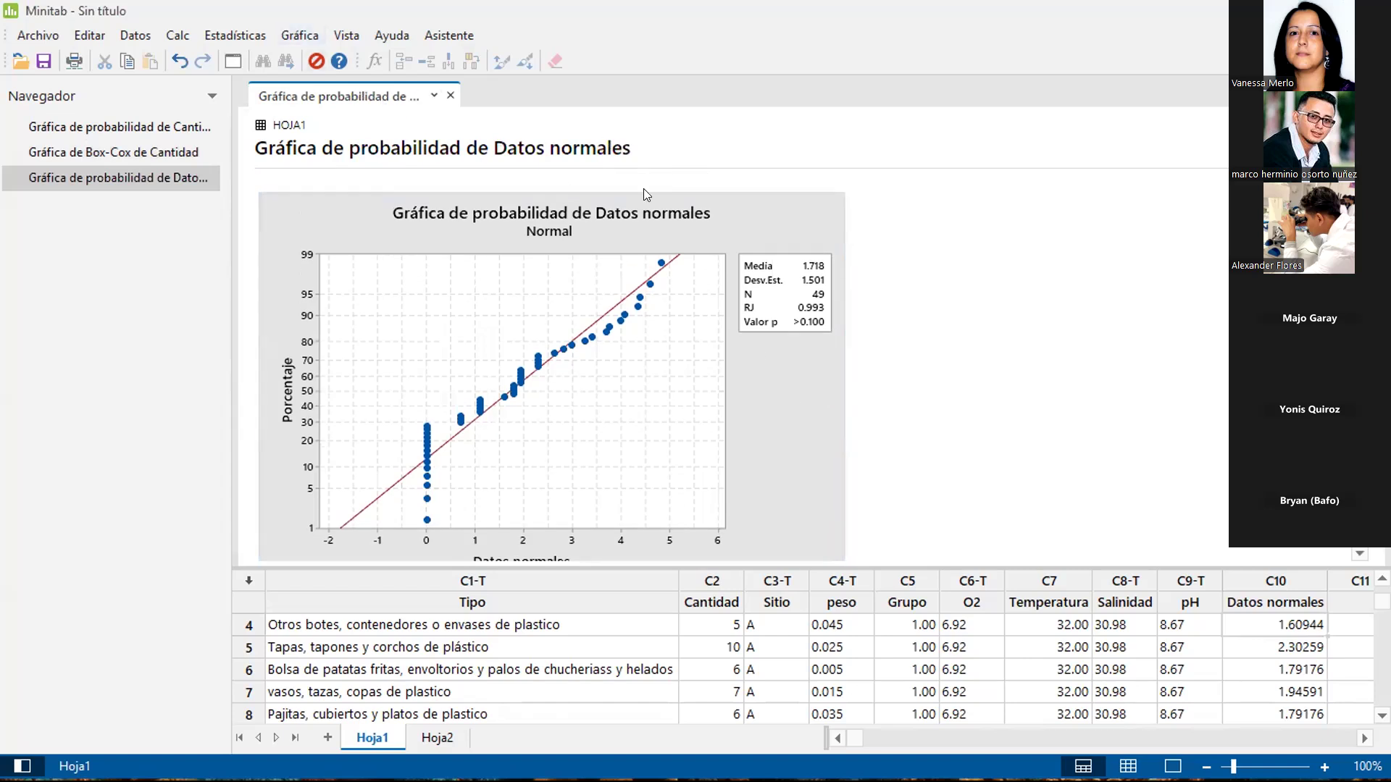
Set up a one-way ANOVA with Datos normales as the response and Sitio as the factor, response data in one column.
click(220, 29)
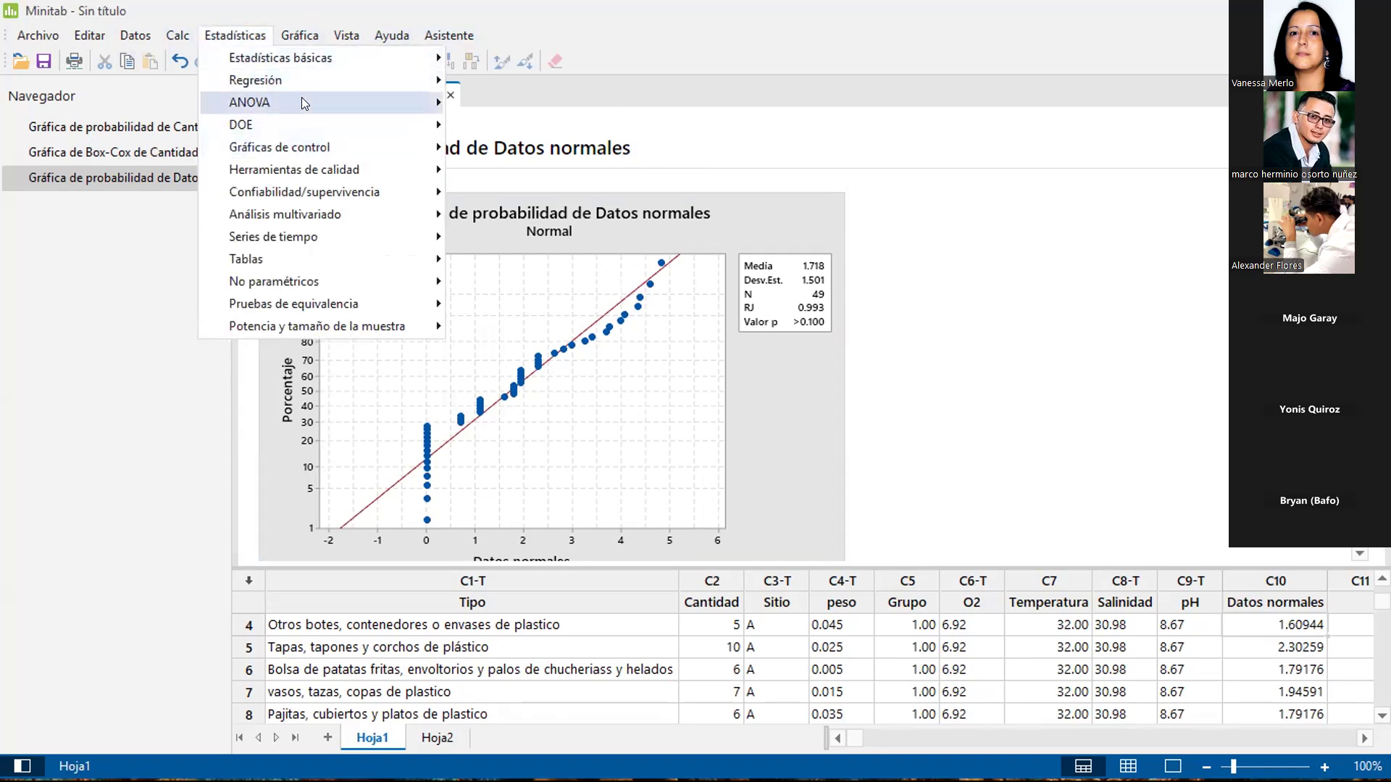
mouse_move(301, 97)
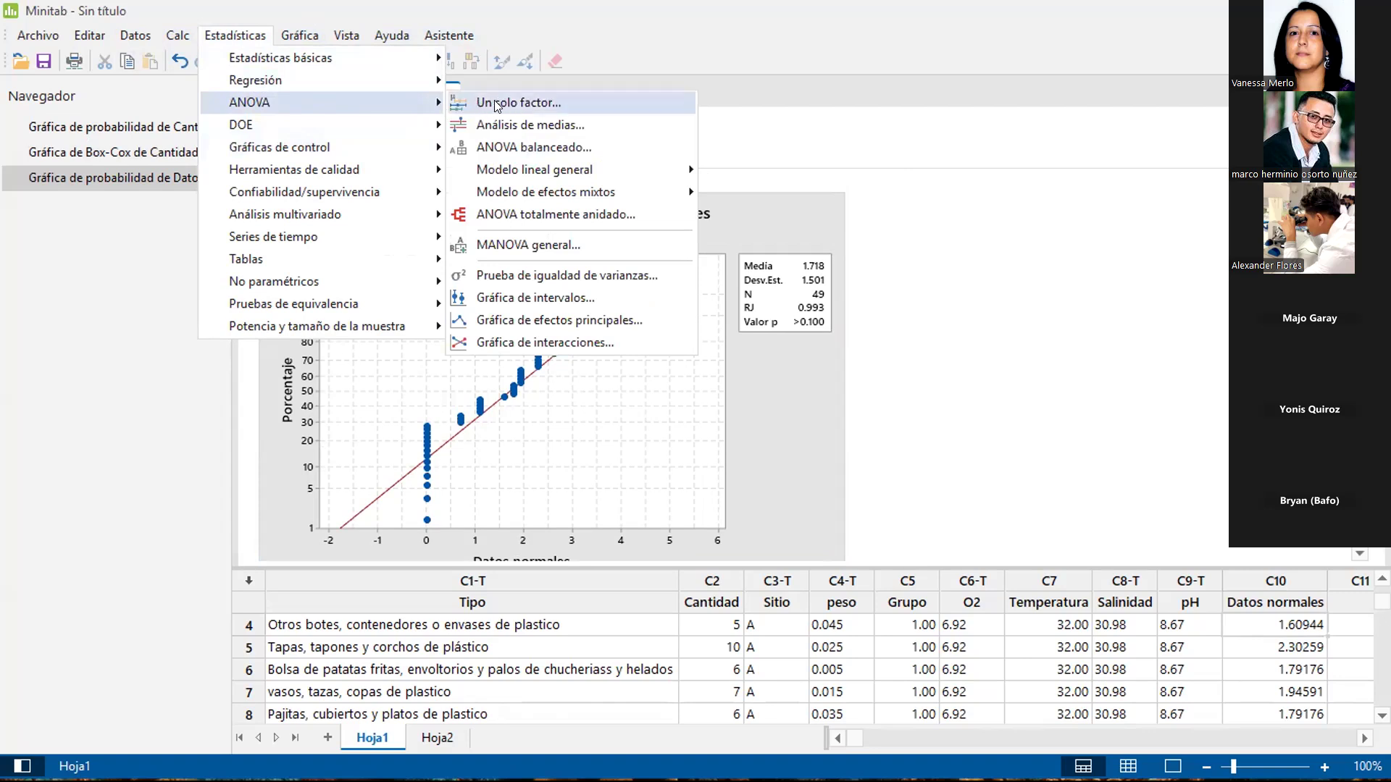
click(517, 102)
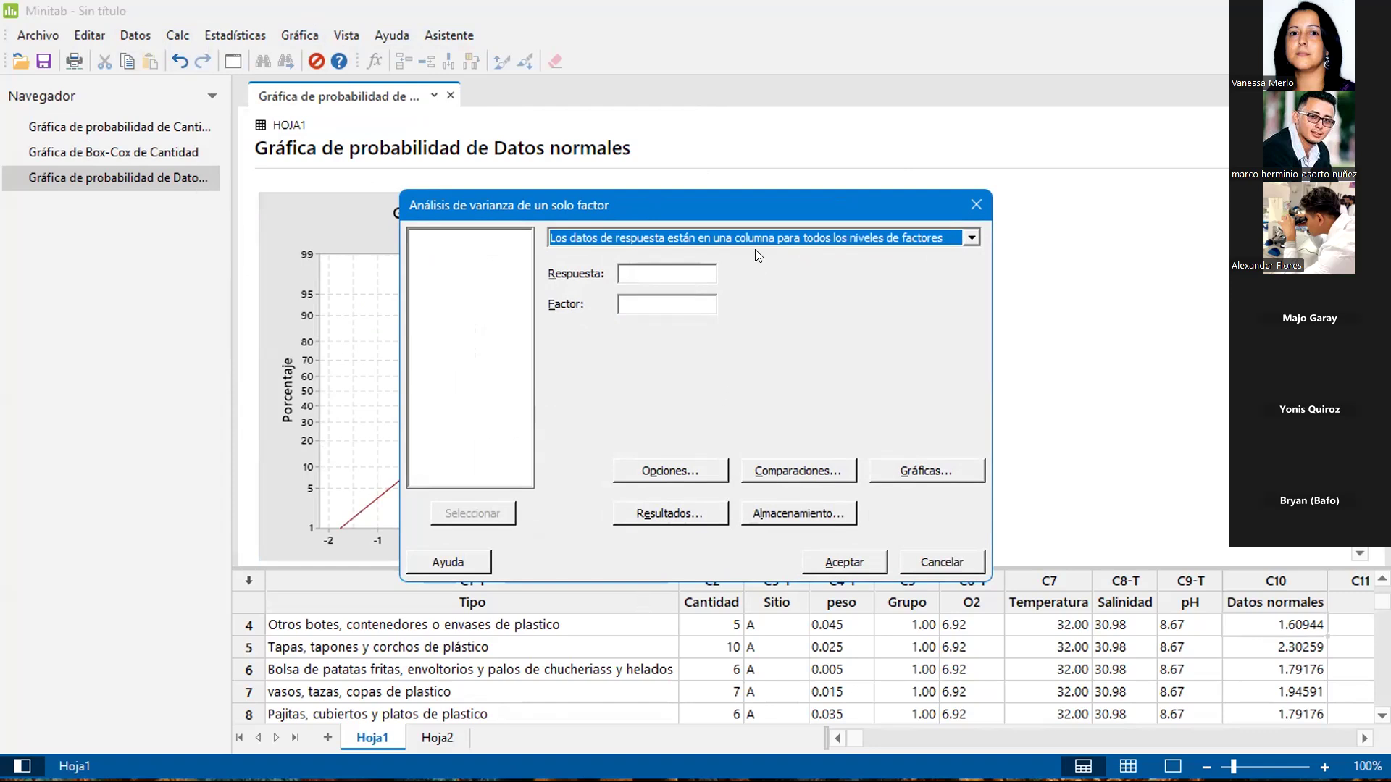
click(678, 270)
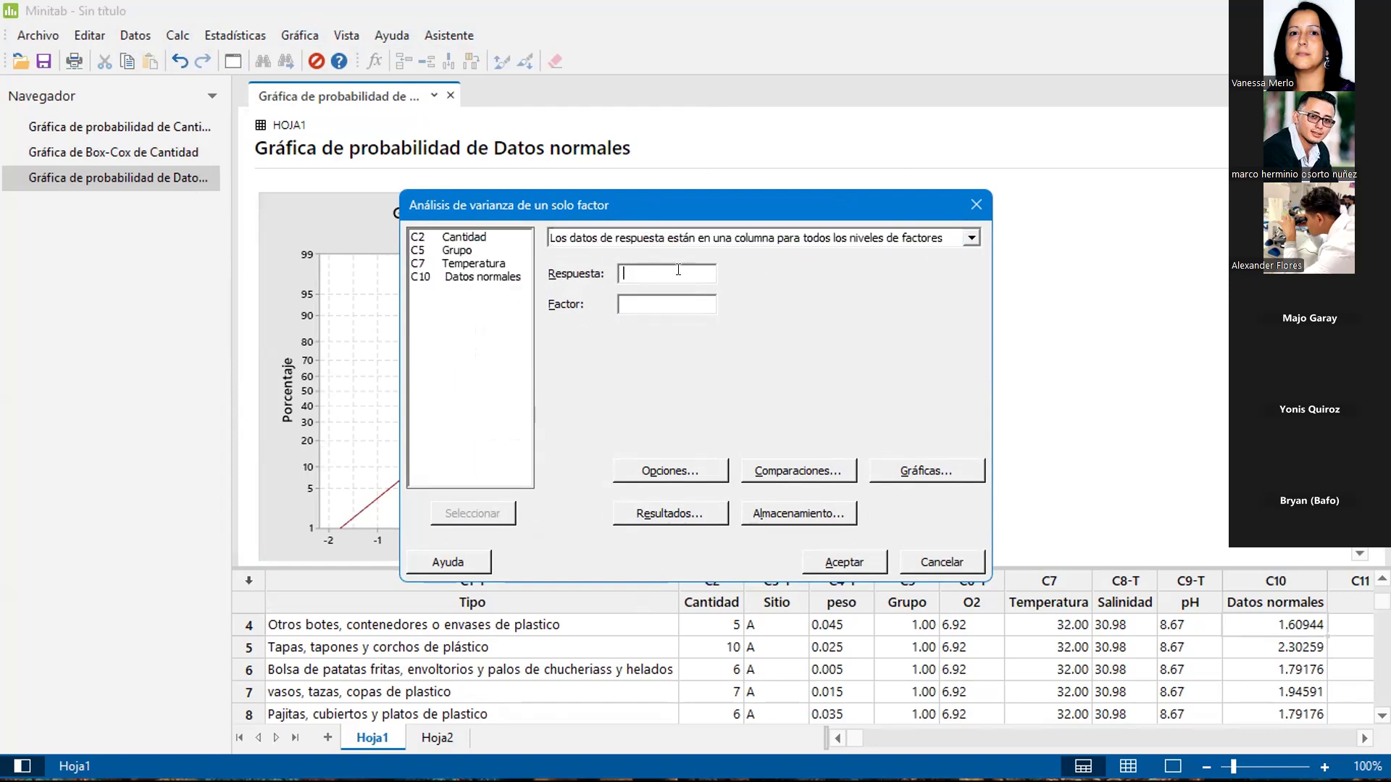
double_click(507, 279)
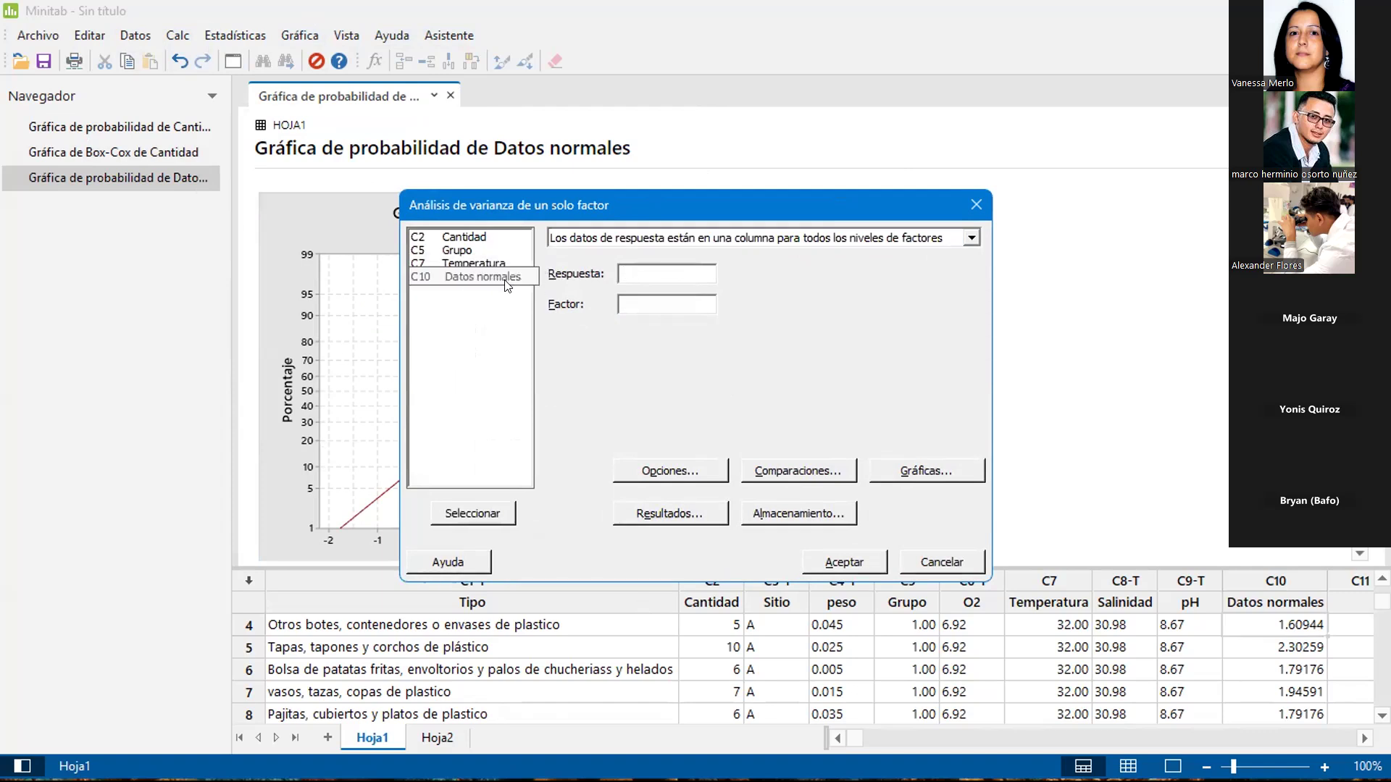
click(634, 304)
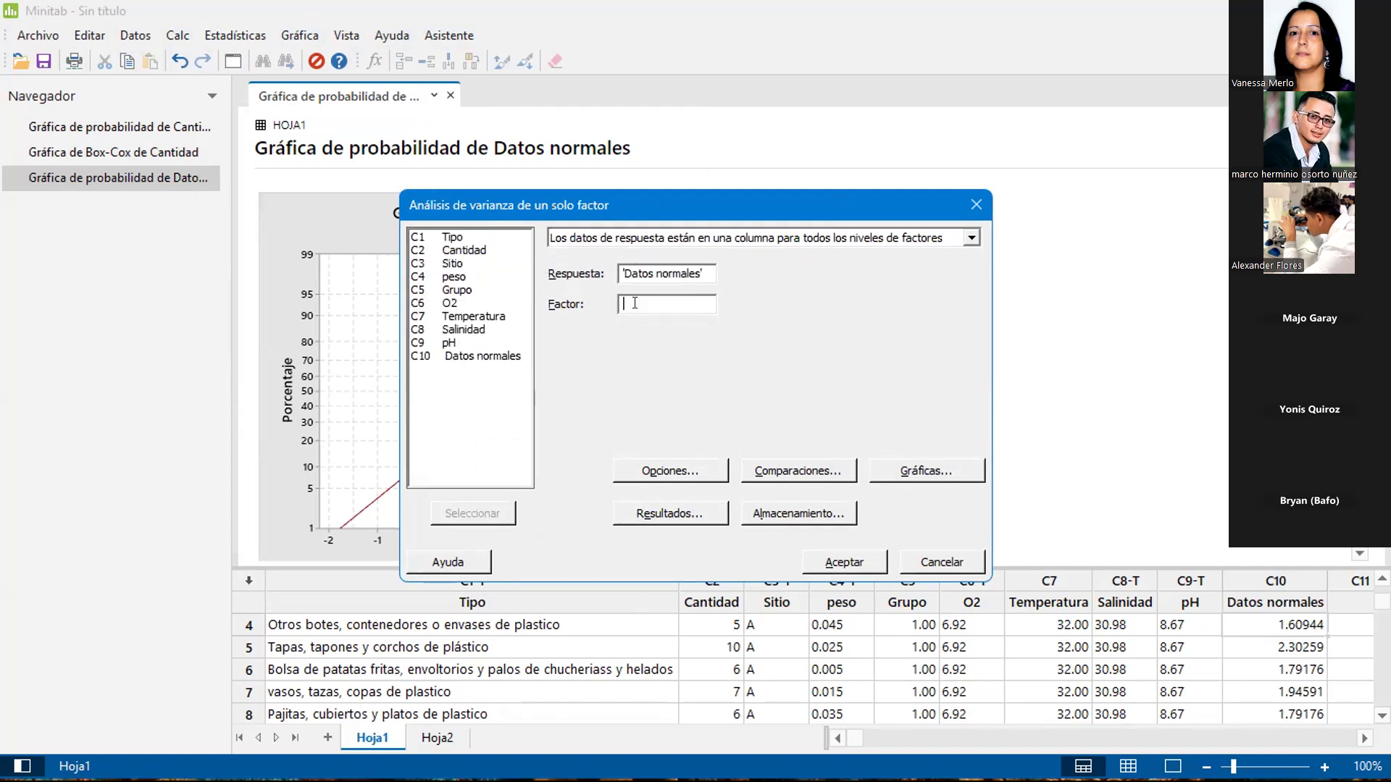
double_click(456, 263)
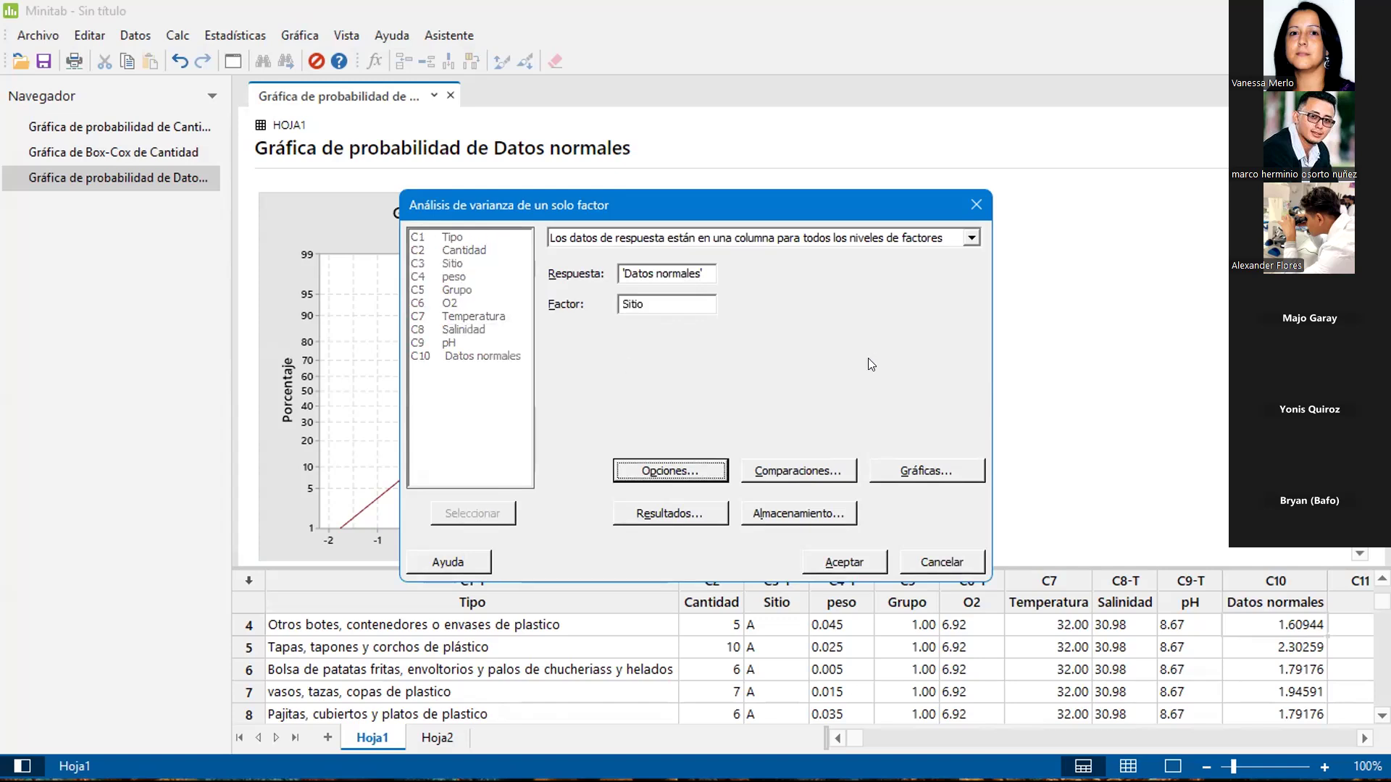
Keep equal variances, 95 confidence and a bilateral interval for the ANOVA, with comparisons at significance level 5 and no comparison procedure.
click(721, 467)
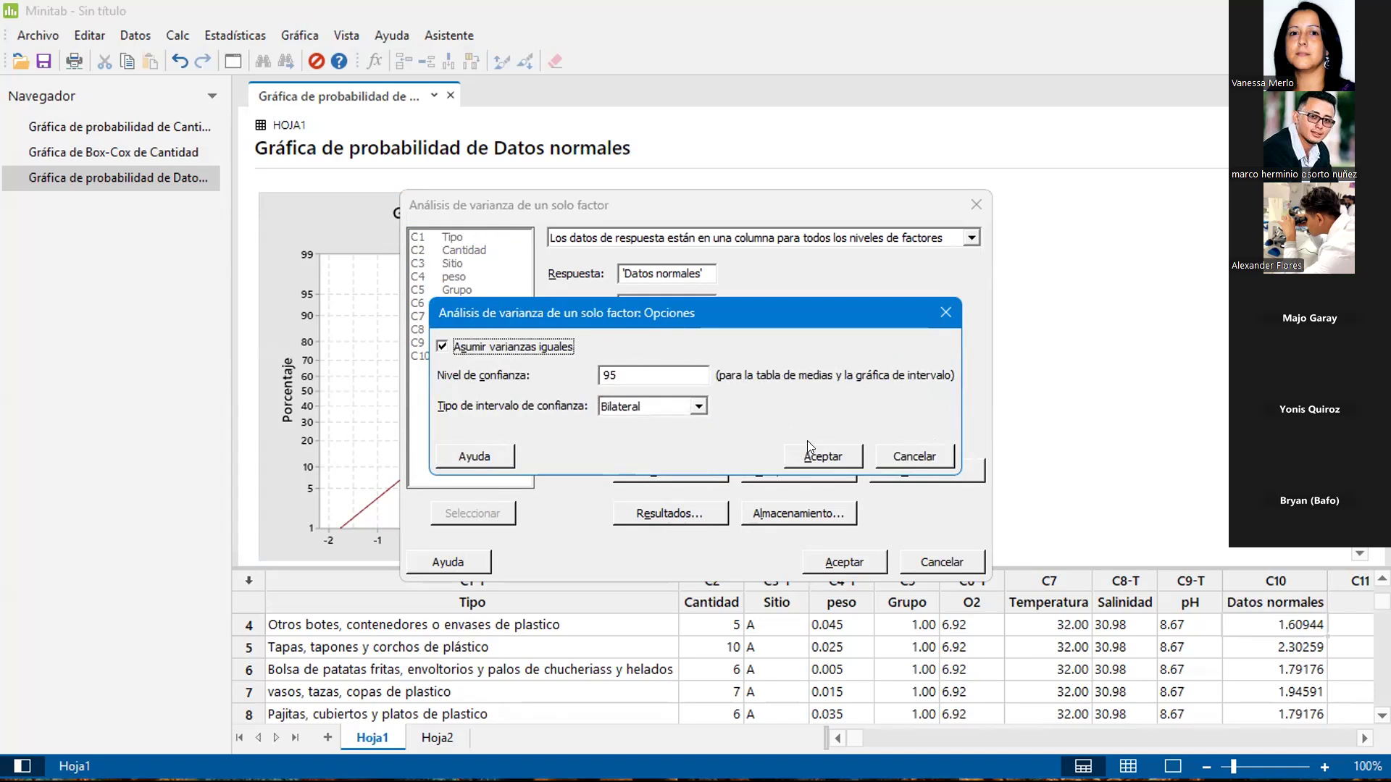
click(809, 459)
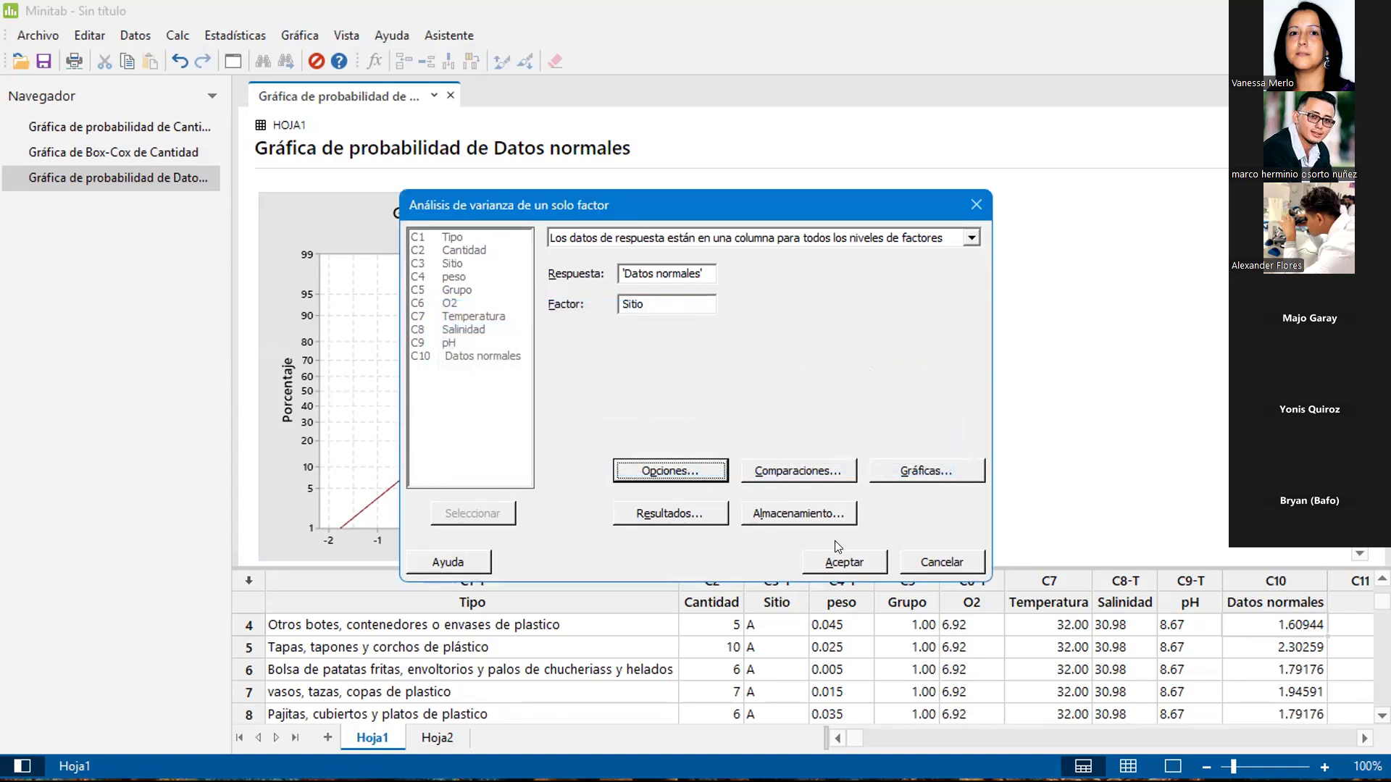
click(797, 469)
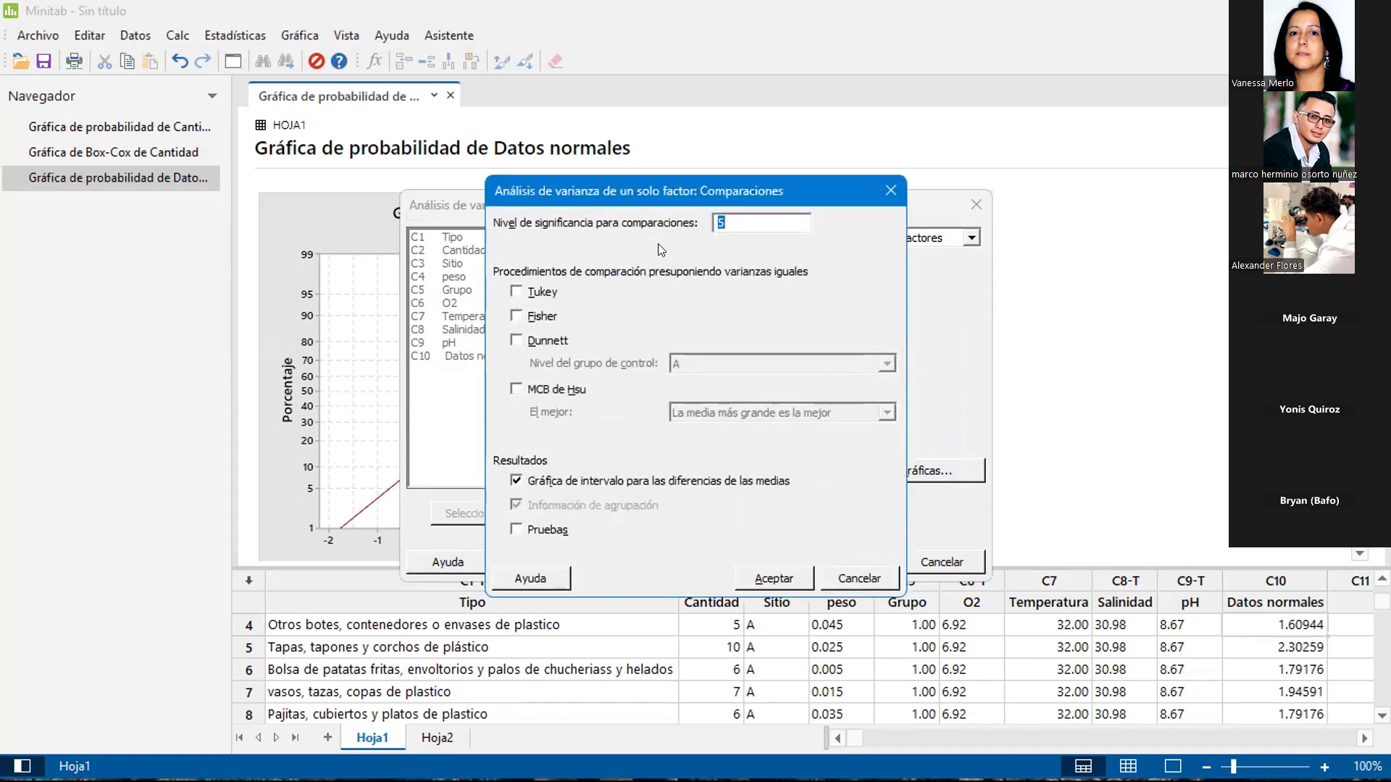
drag(757, 187, 578, 143)
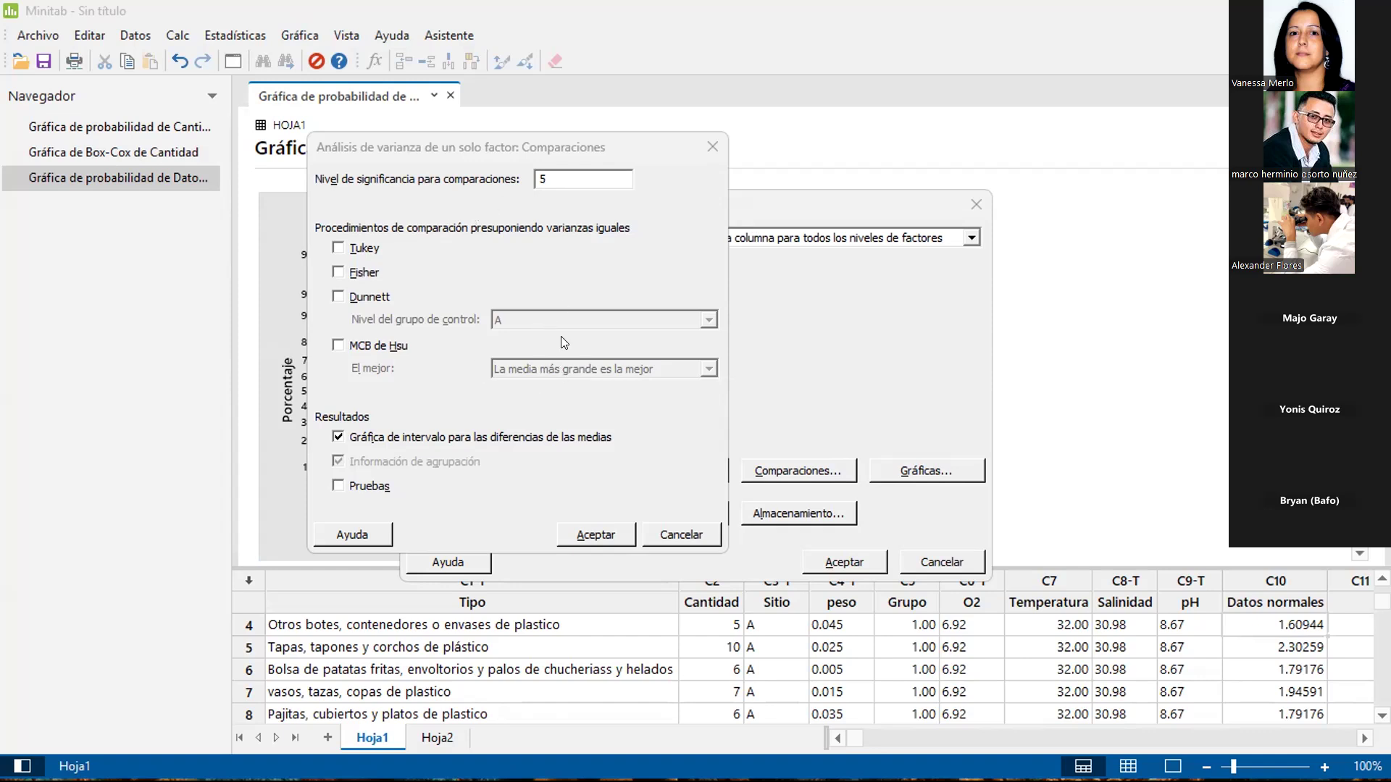
click(587, 534)
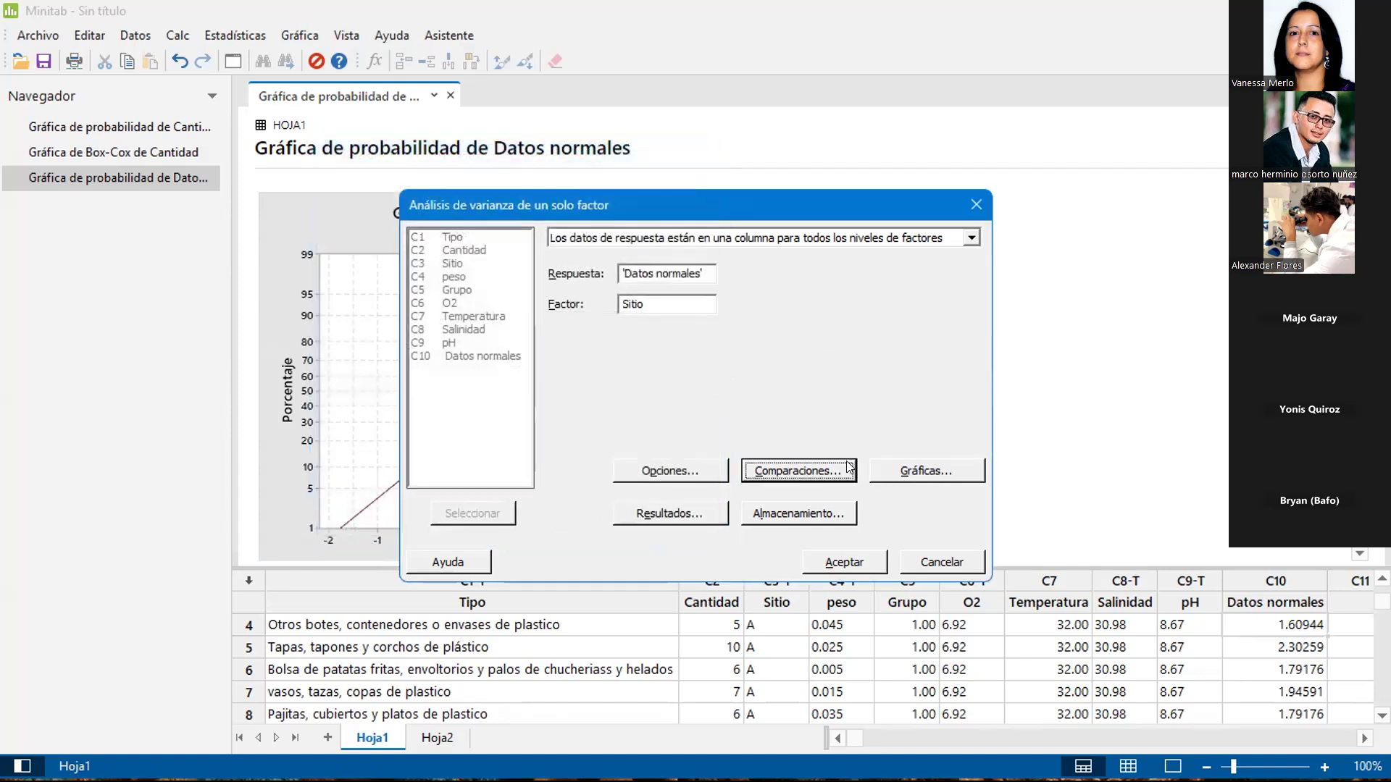
Include the individual value plot and the boxplot alongside the interval plot in the ANOVA's data graphs.
click(875, 472)
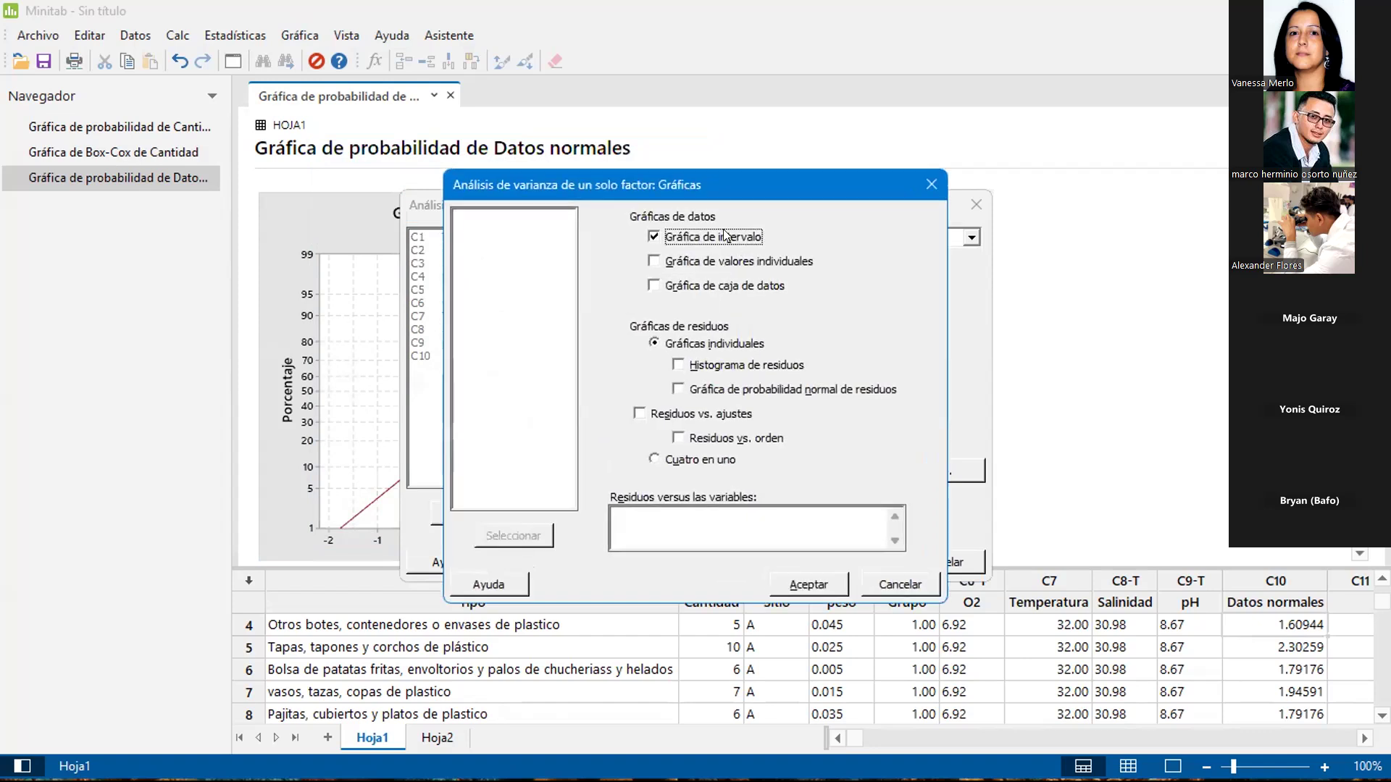
drag(751, 184, 543, 133)
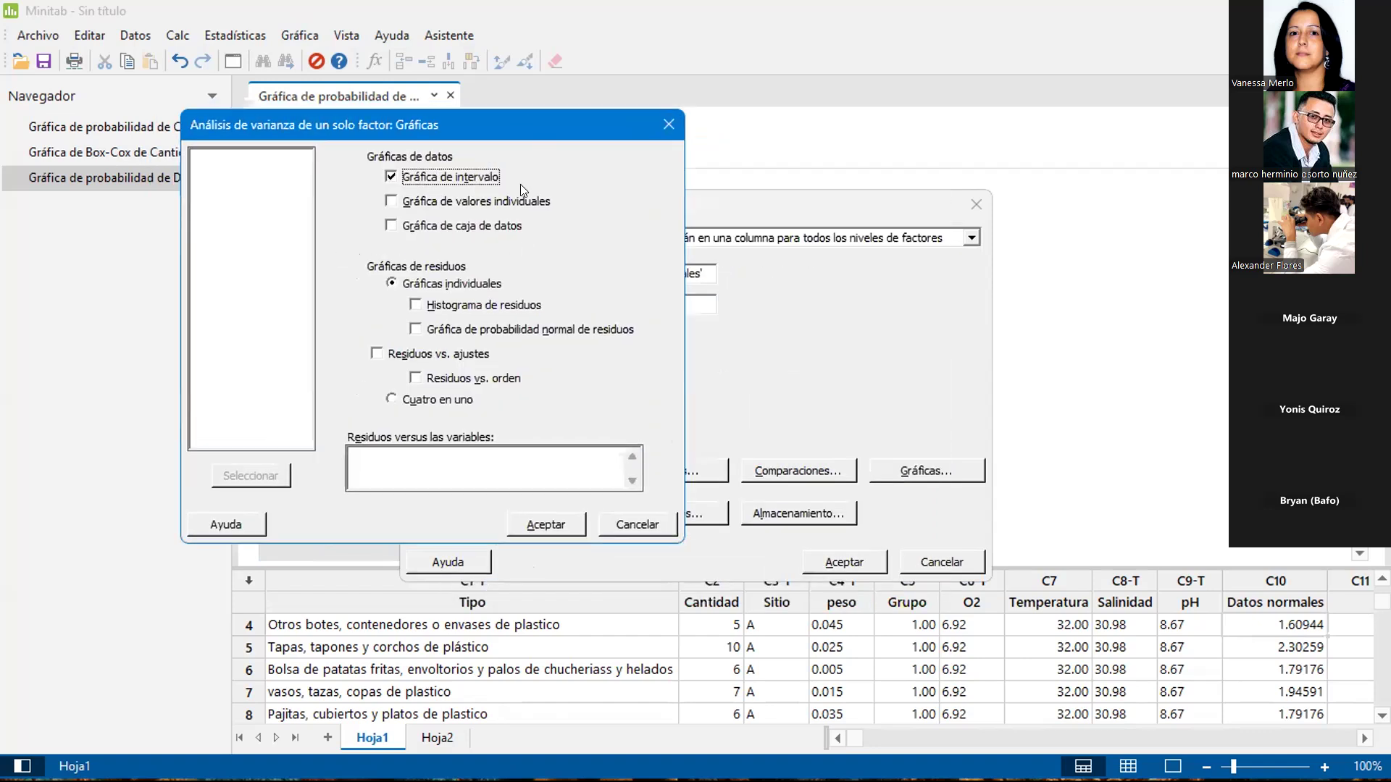
key(Tab)
key(Tab)
key(space)
click(391, 202)
Include the residual histogram, normal probability plot of residuals, residuals versus fits and residuals versus order as individual ANOVA graphs.
click(415, 304)
click(416, 329)
click(377, 354)
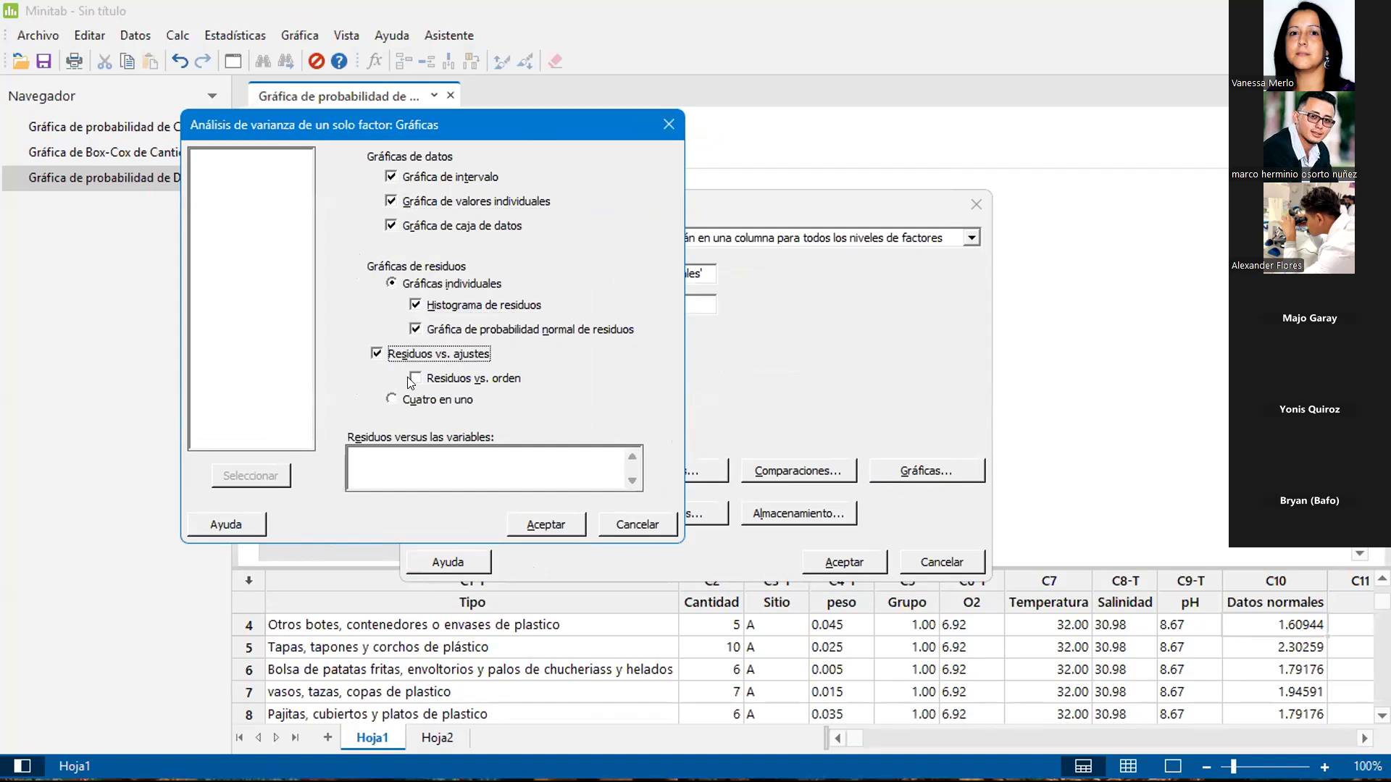
click(415, 378)
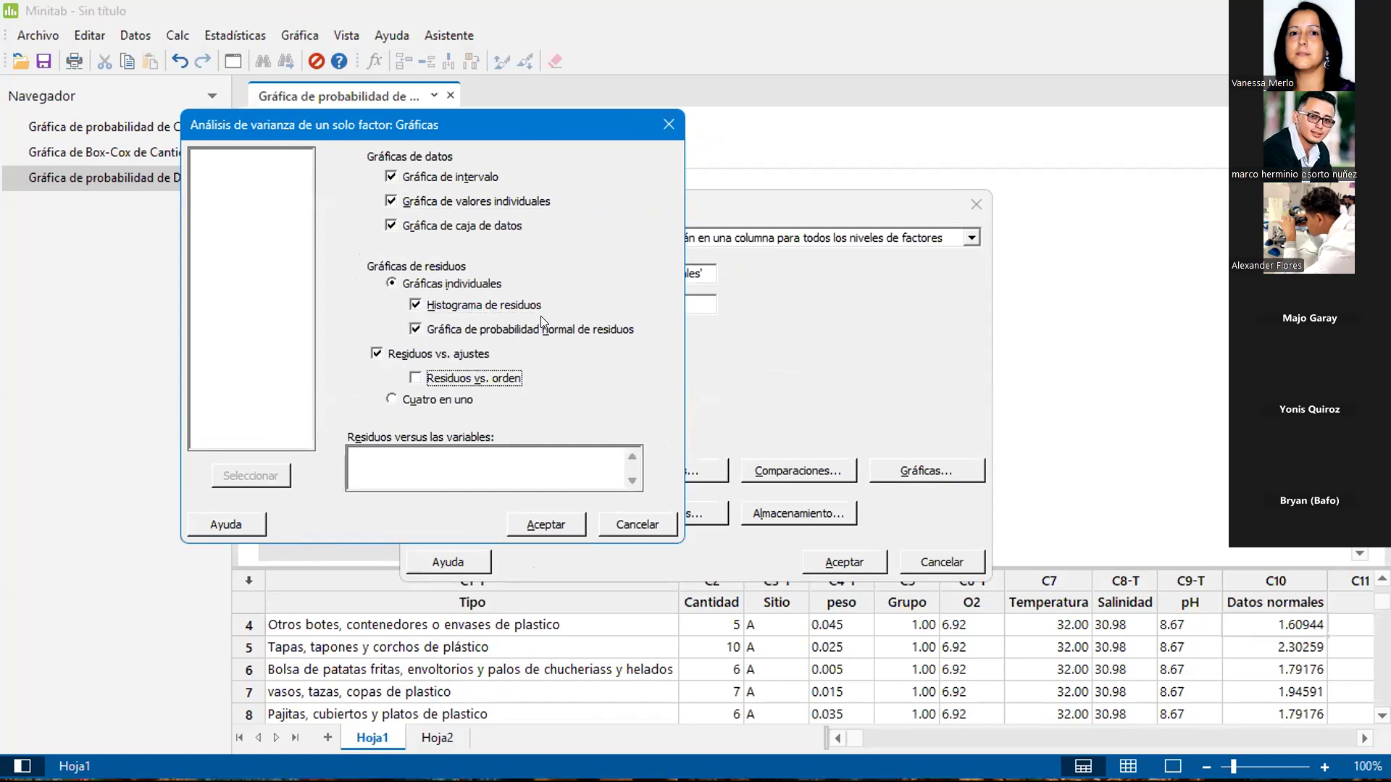
click(415, 379)
click(544, 525)
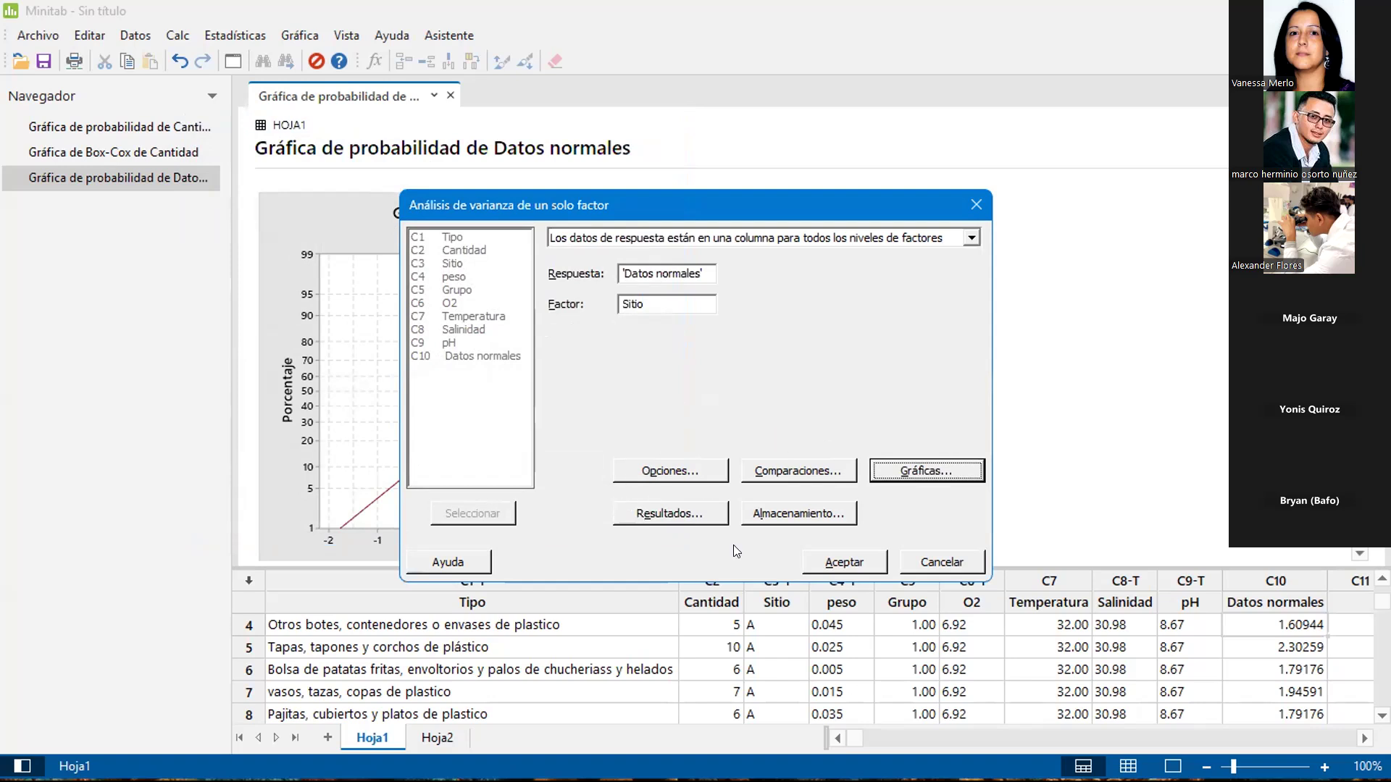
Keep the results as simple tables with method, factor information, analysis of variance, model summary and means, and run the ANOVA.
click(654, 514)
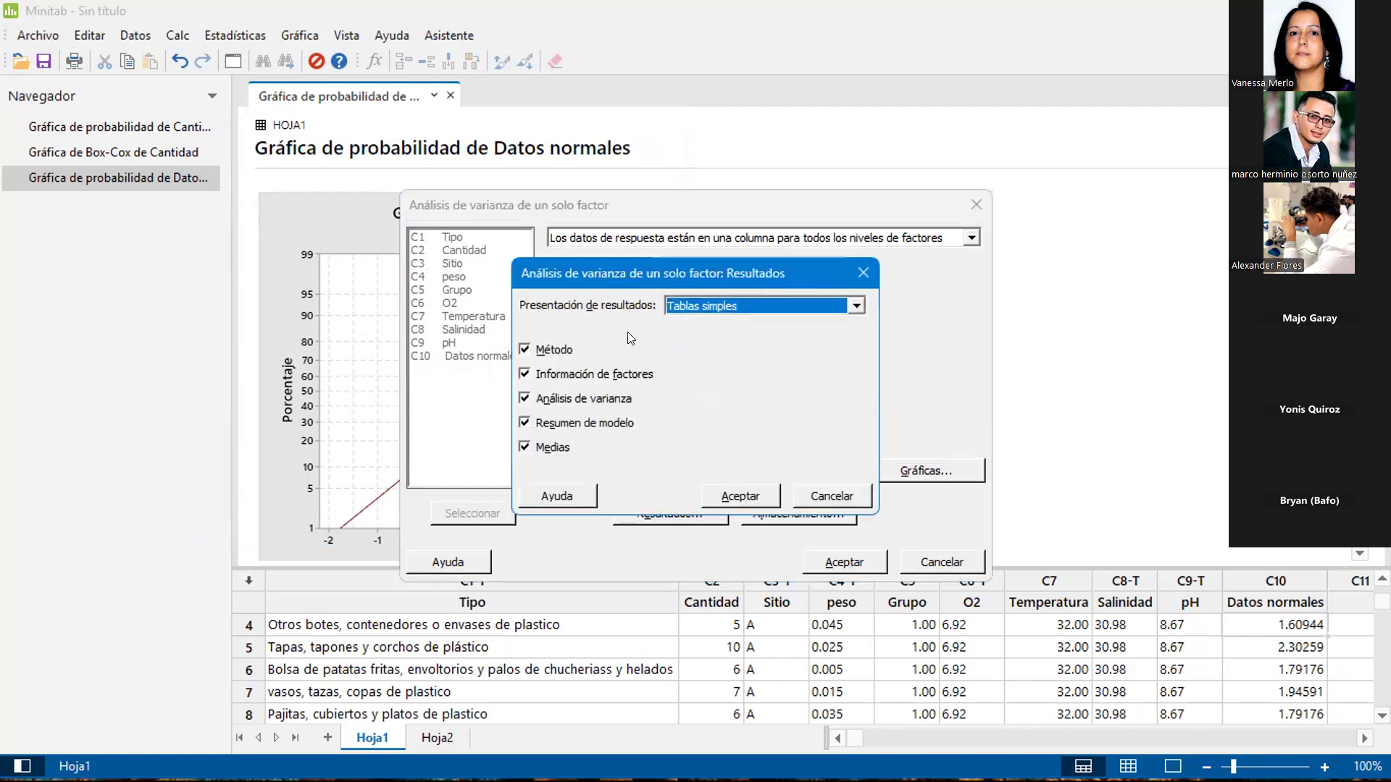
drag(693, 273, 457, 225)
click(463, 452)
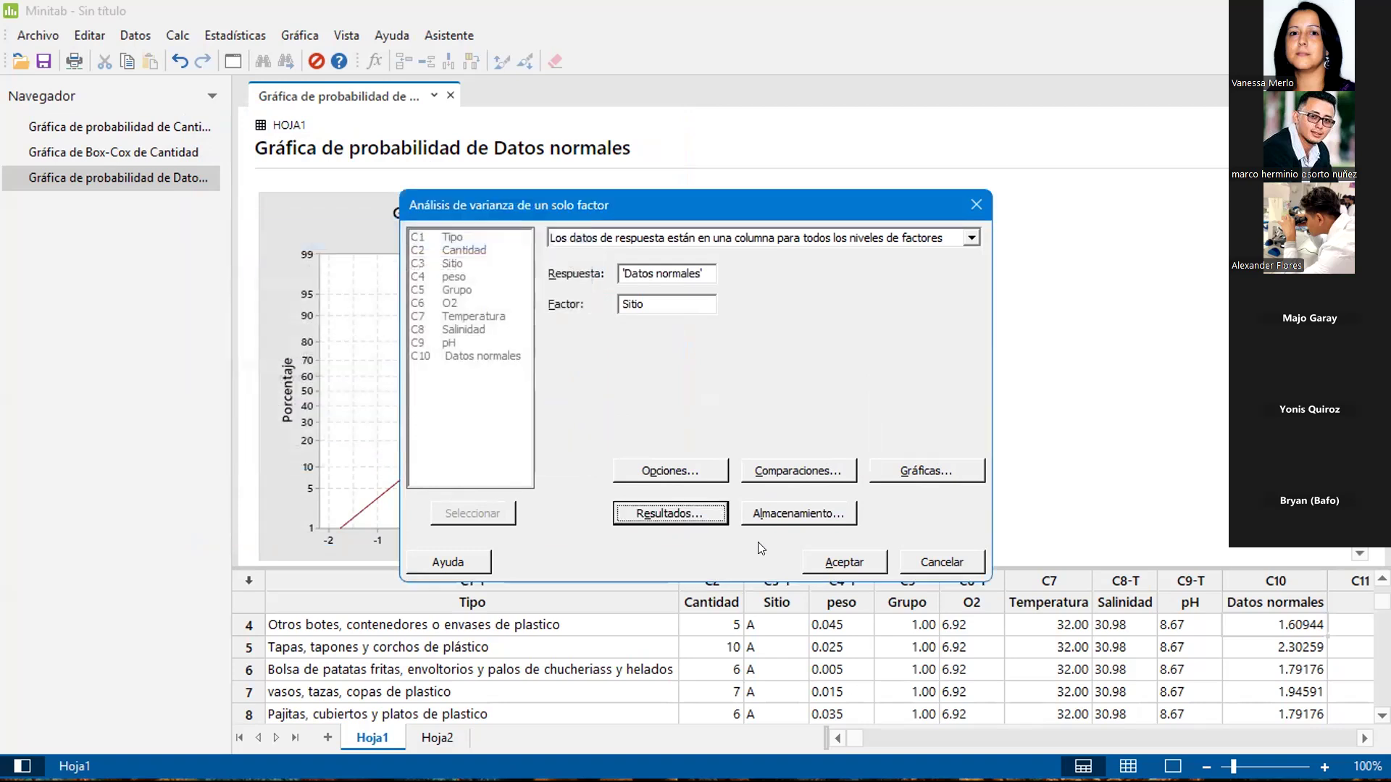
click(840, 563)
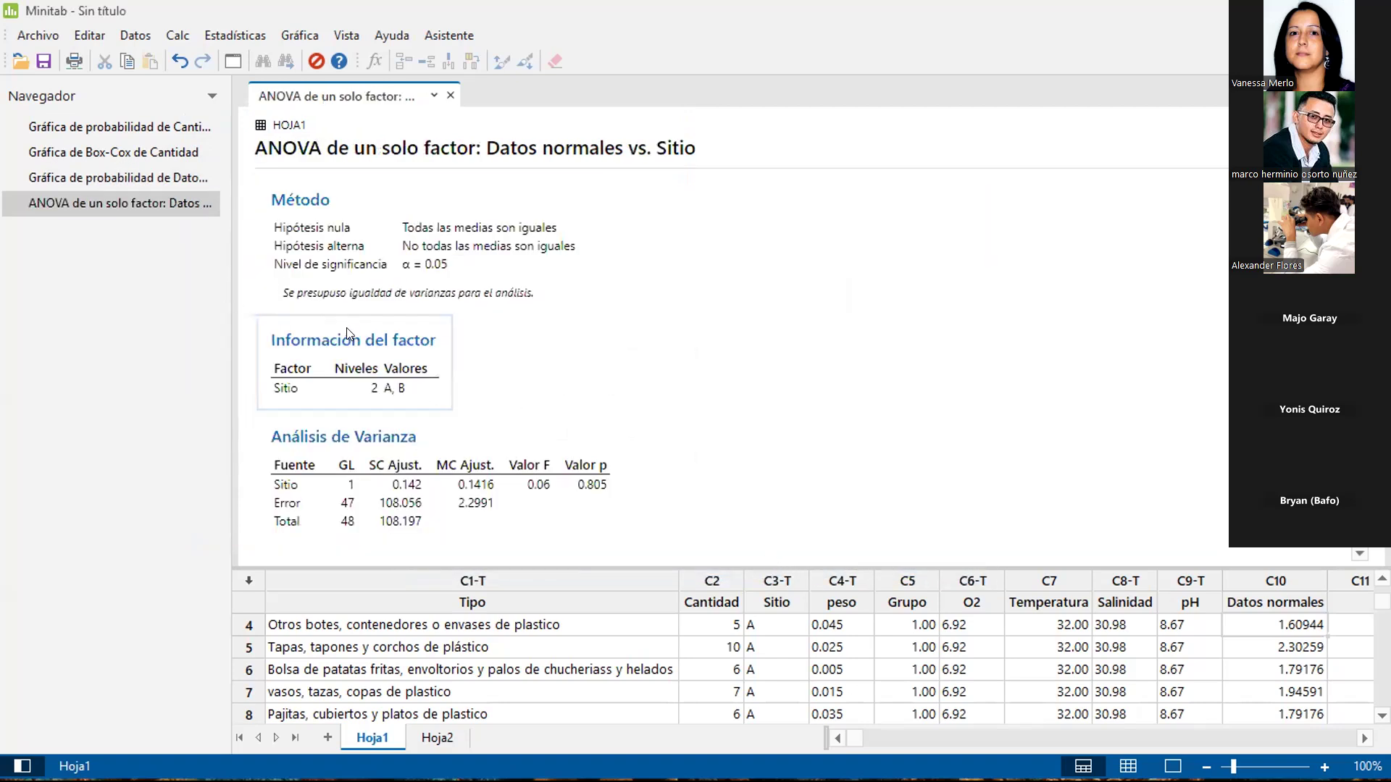
Look over the ANOVA report for Datos normales vs. Sitio, from the method section to the means table.
scroll(568, 330, down, 3)
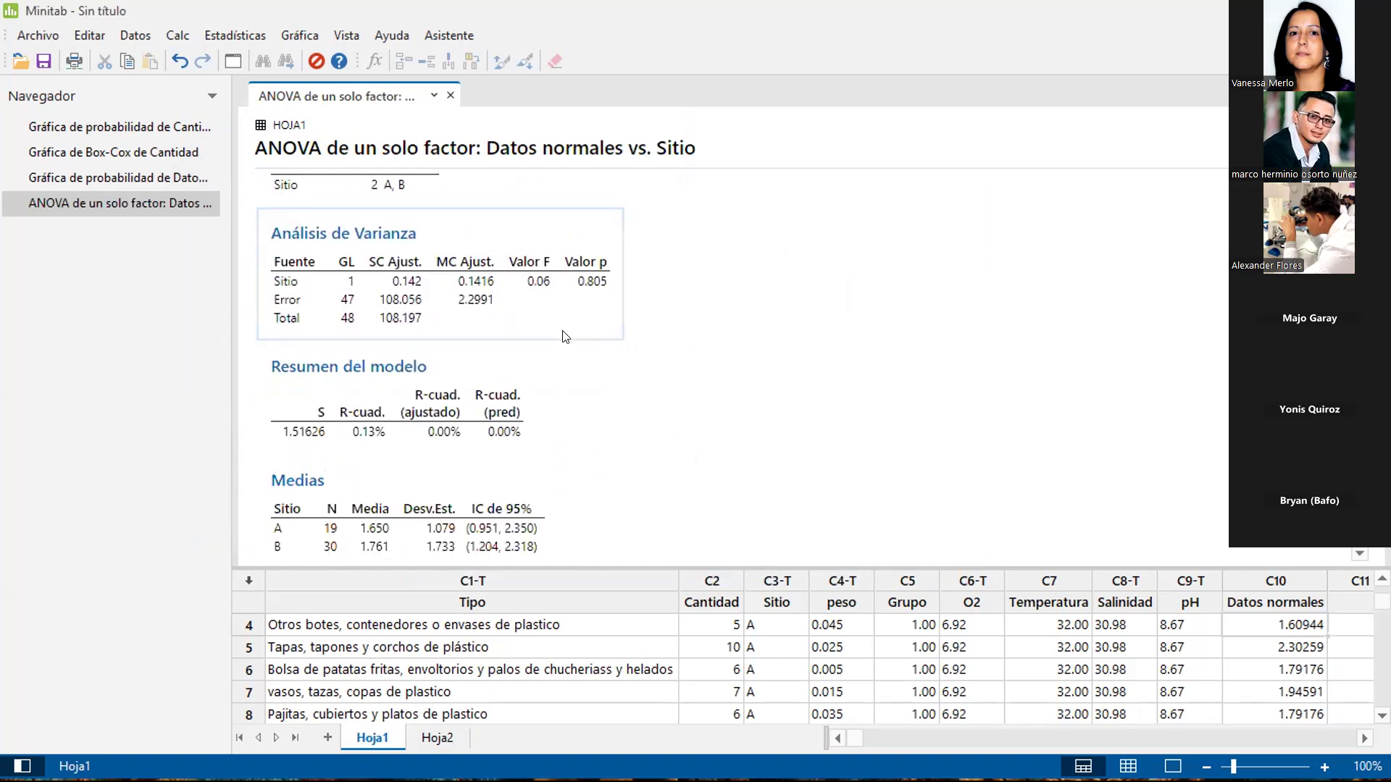
scroll(566, 337, up, 3)
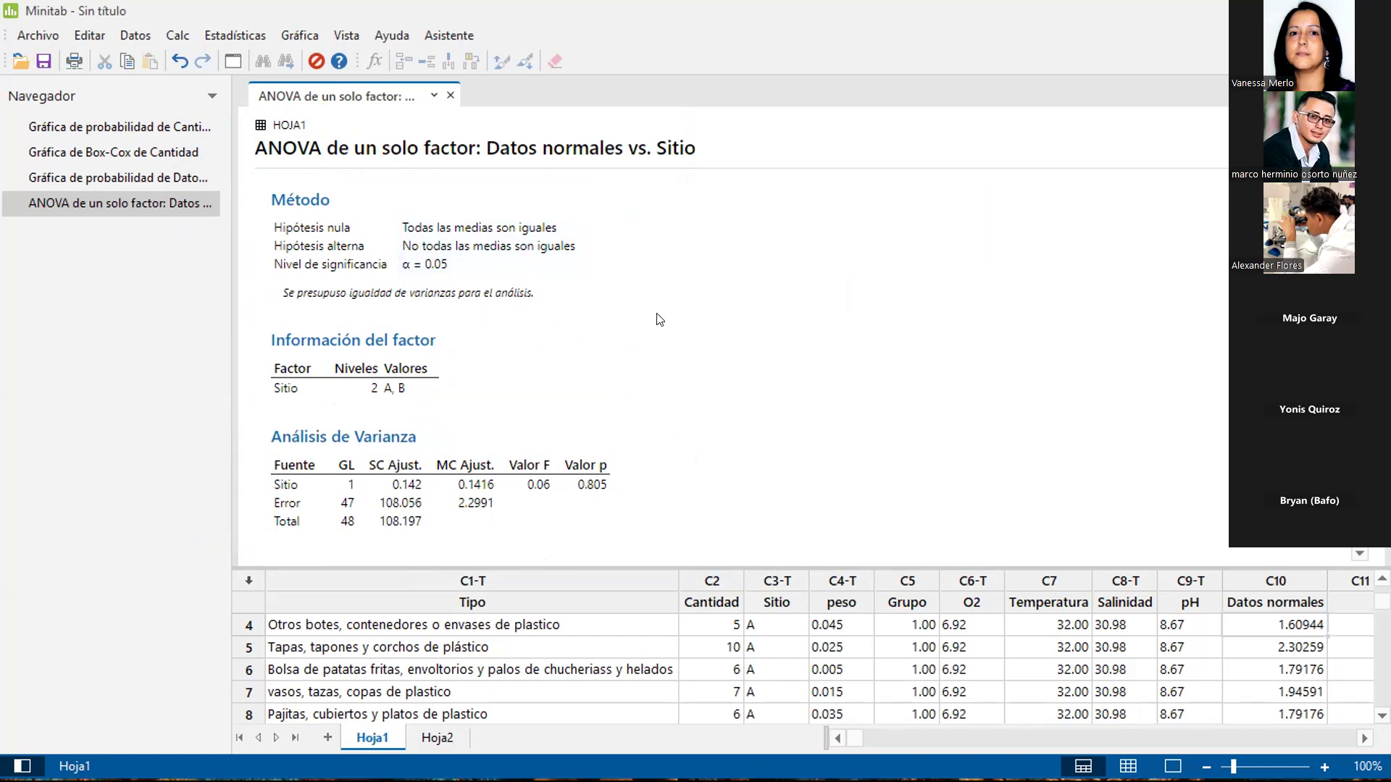
scroll(656, 321, down, 5)
scroll(648, 333, up, 5)
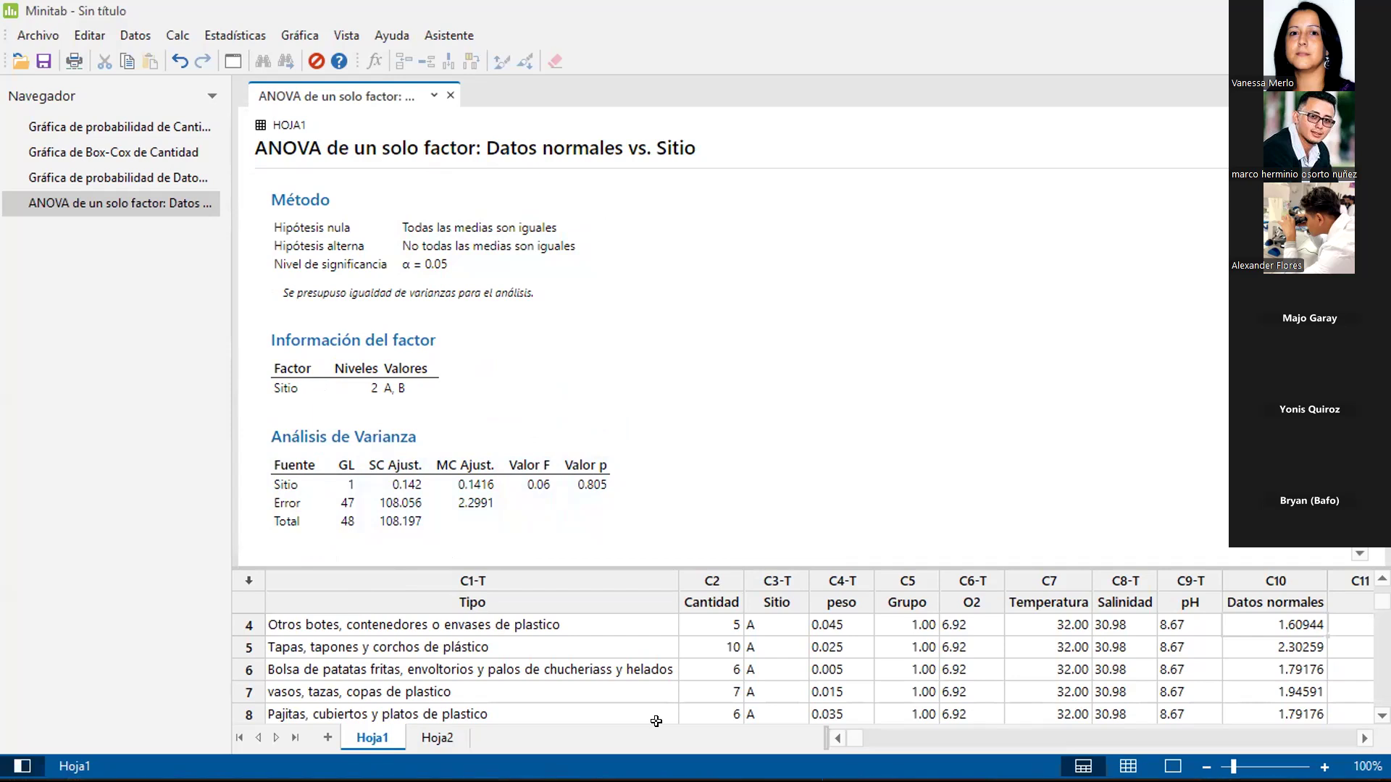
key(super)
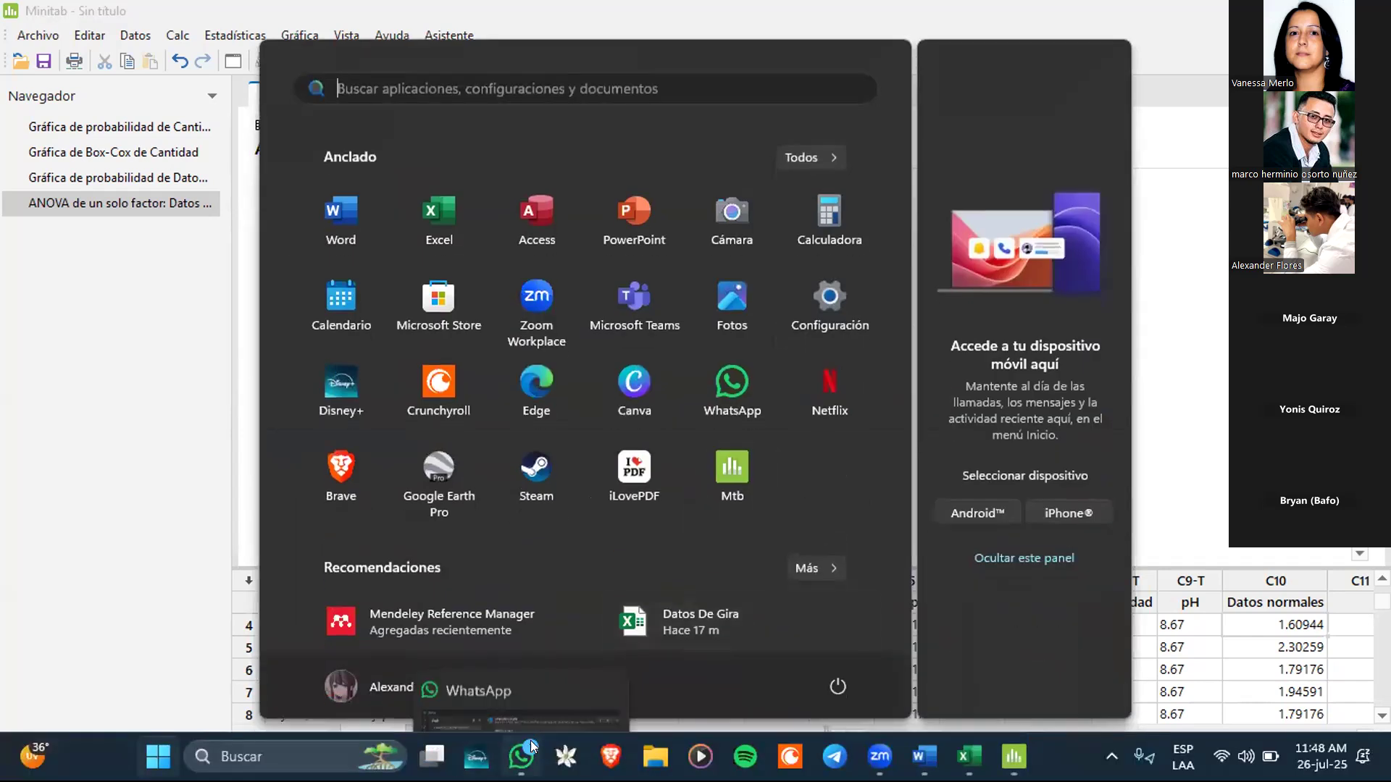
mouse_move(530, 741)
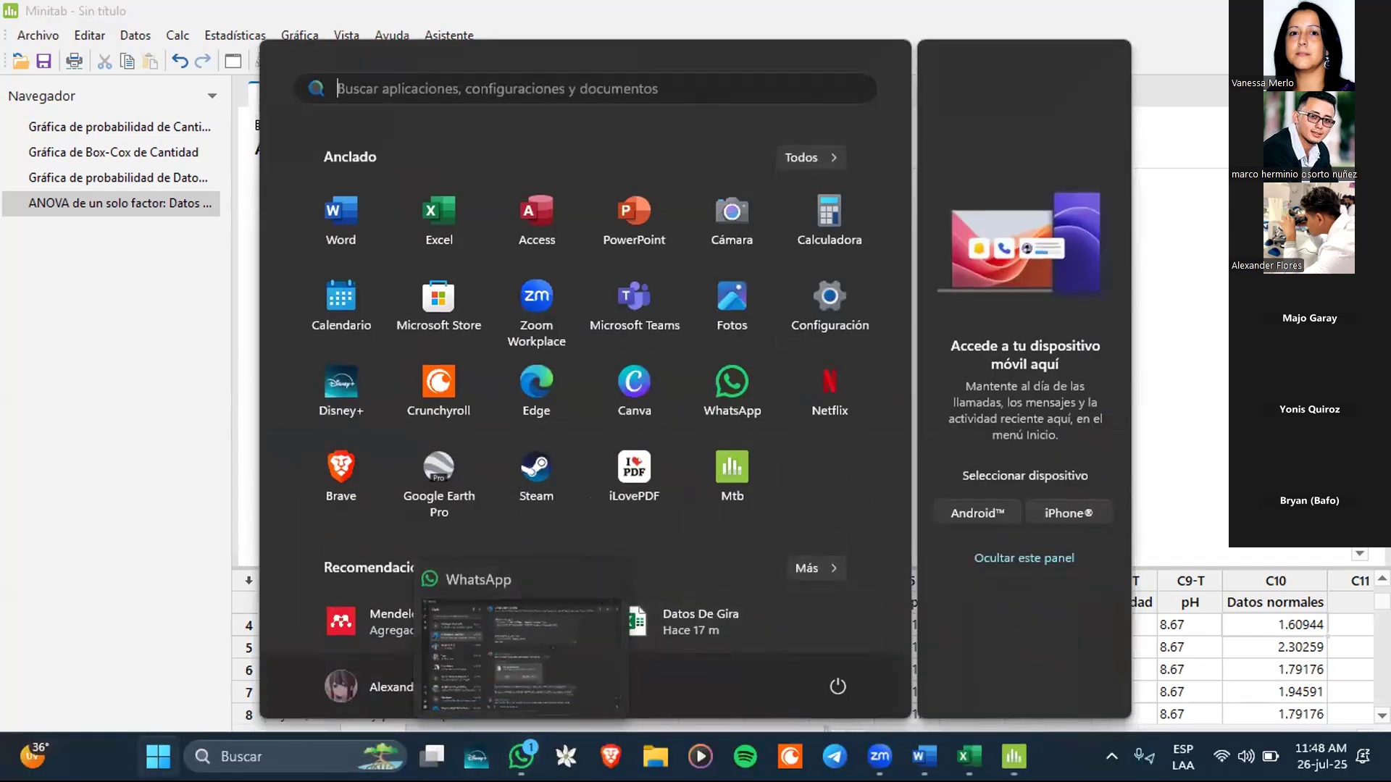
key(Escape)
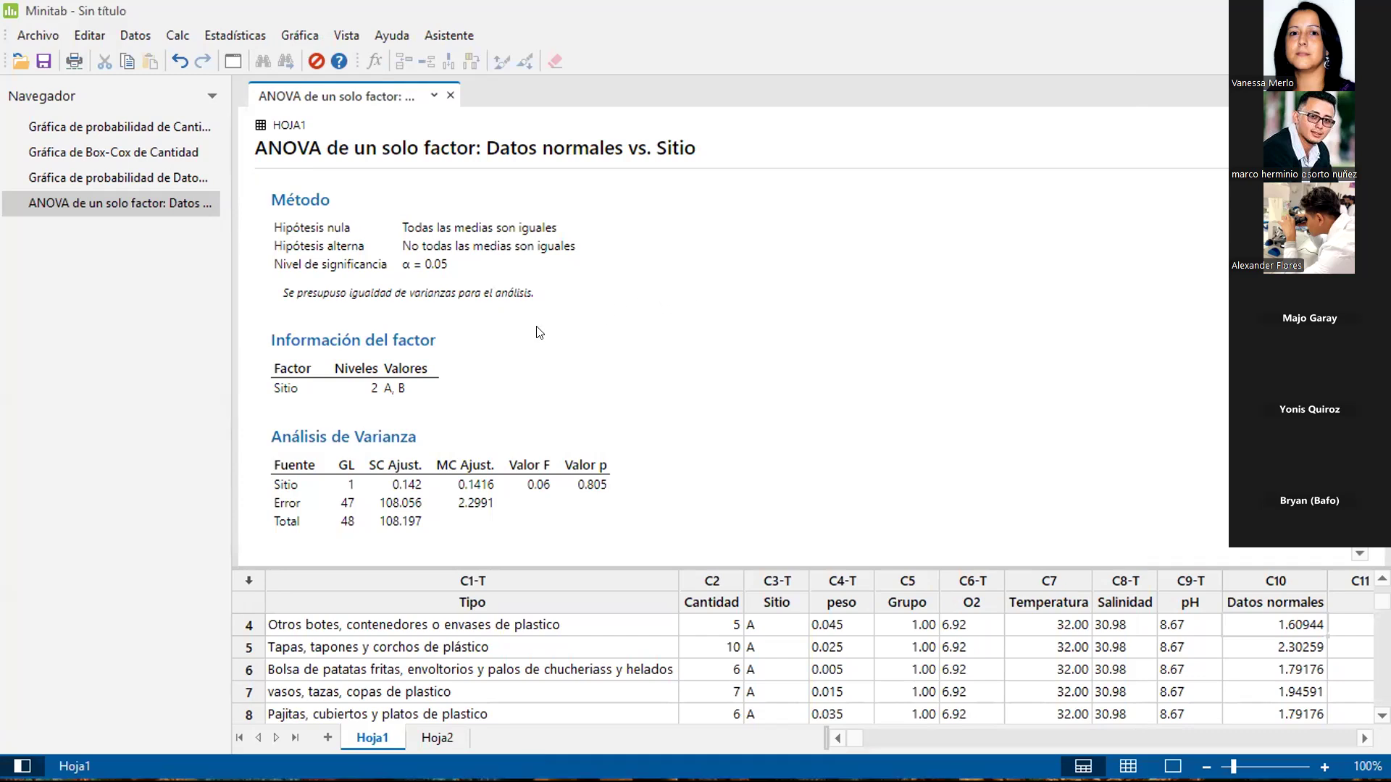
Examine the hypotheses, the F and p values, the model summary and the means by Sitio in the ANOVA results.
scroll(646, 333, down, 10)
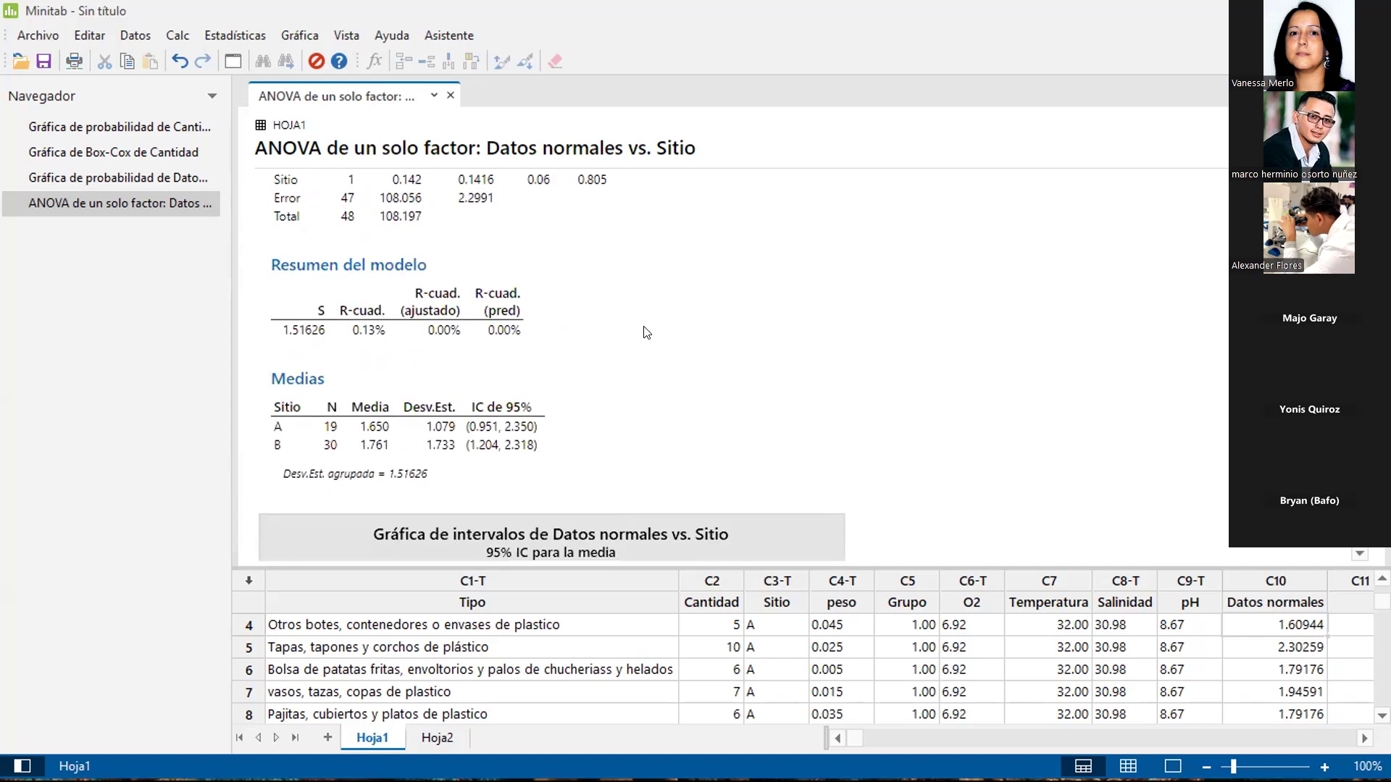
scroll(646, 338, up, 12)
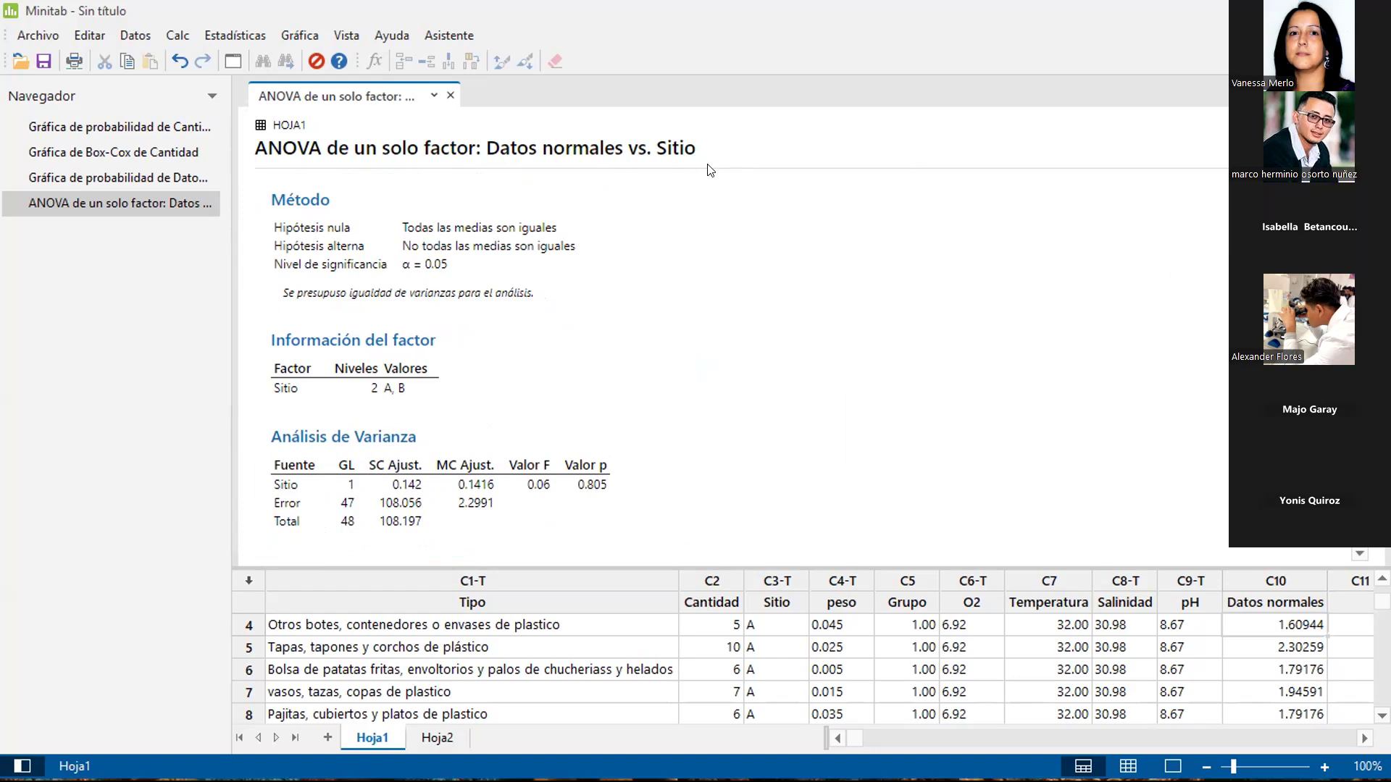
scroll(700, 437, down, 2)
scroll(700, 437, down, 2)
scroll(701, 431, up, 4)
scroll(697, 408, down, 9)
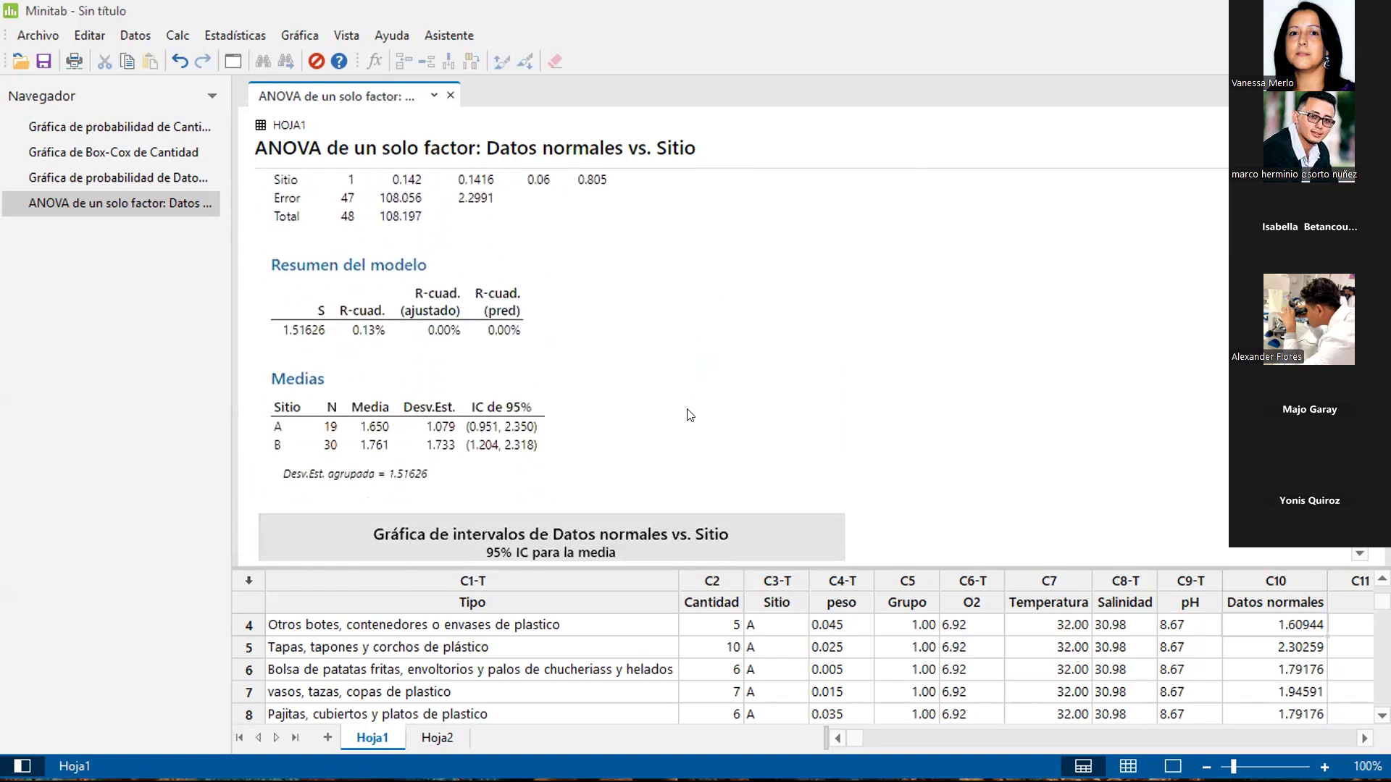
scroll(687, 409, down, 2)
scroll(686, 412, up, 10)
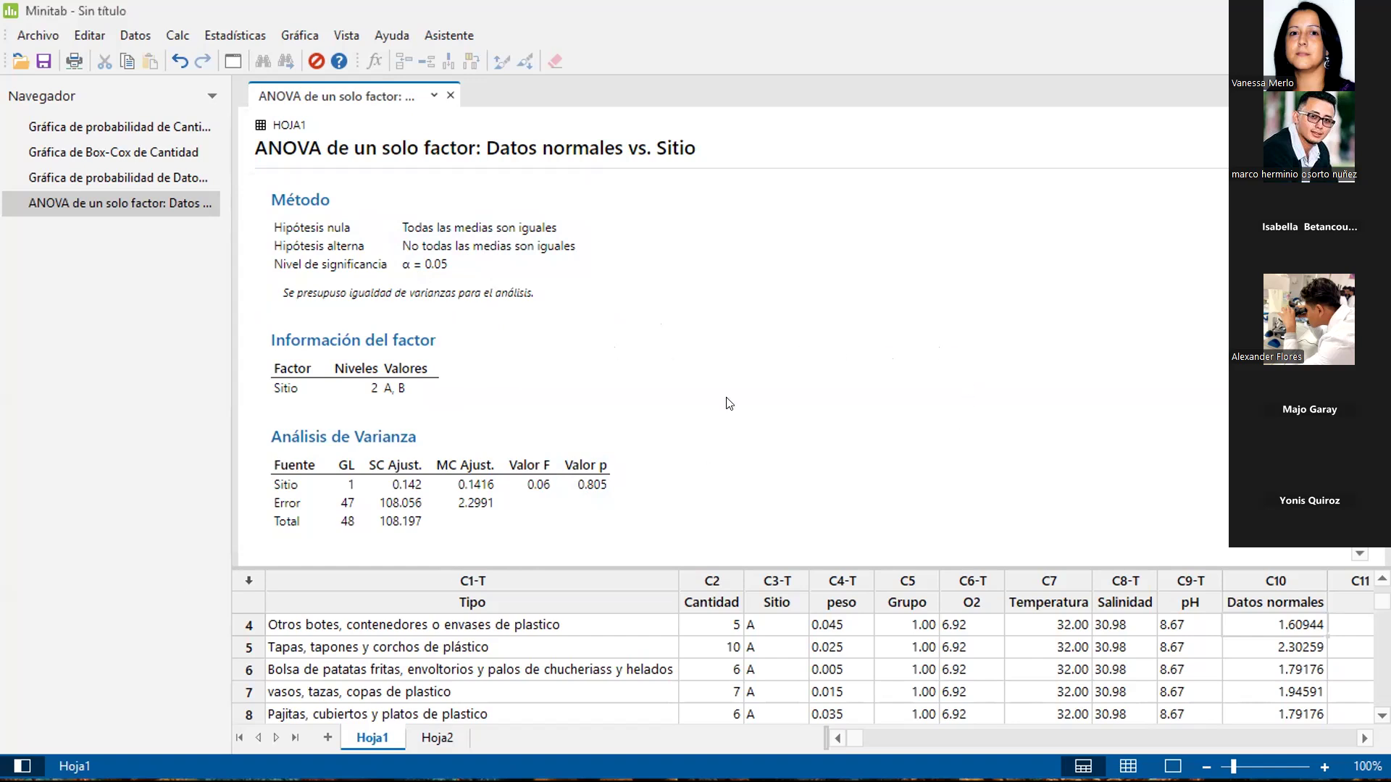
scroll(723, 399, down, 3)
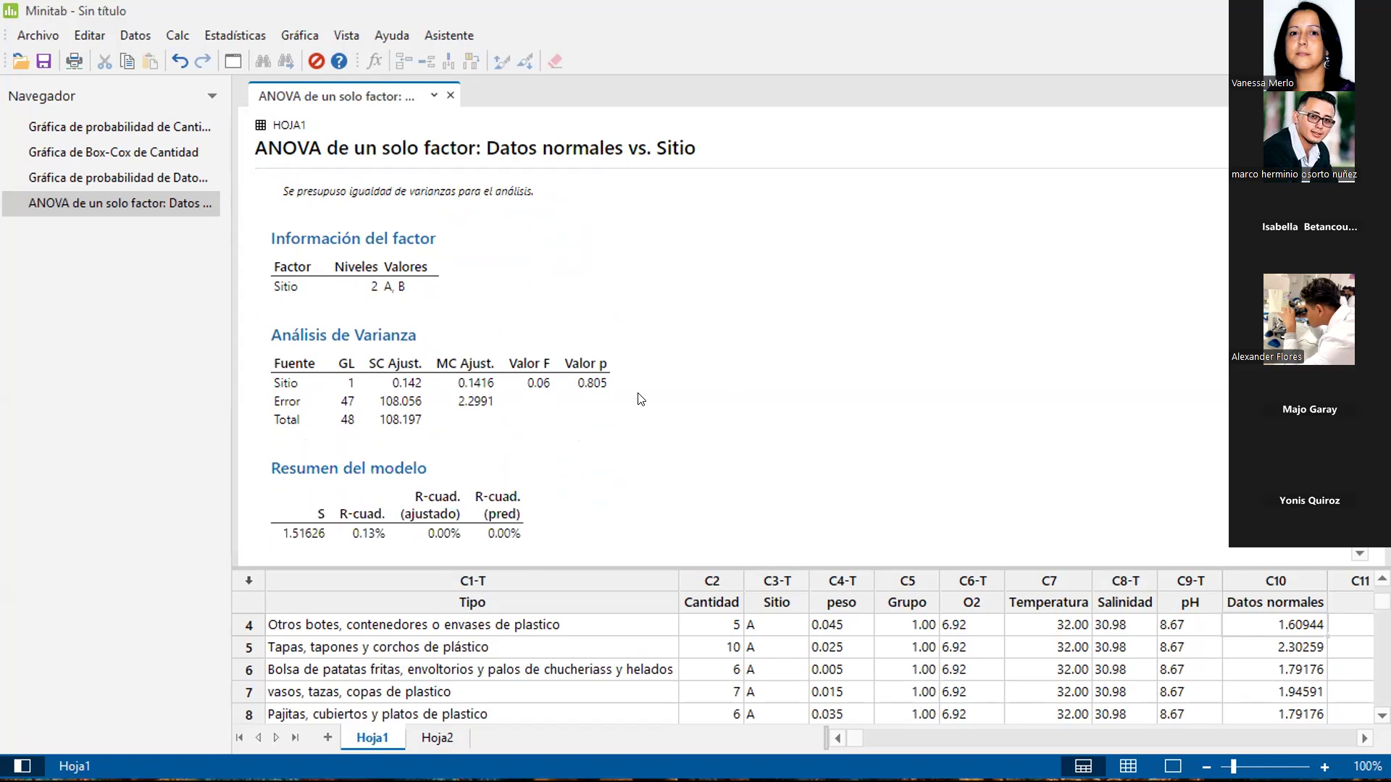
scroll(641, 399, down, 3)
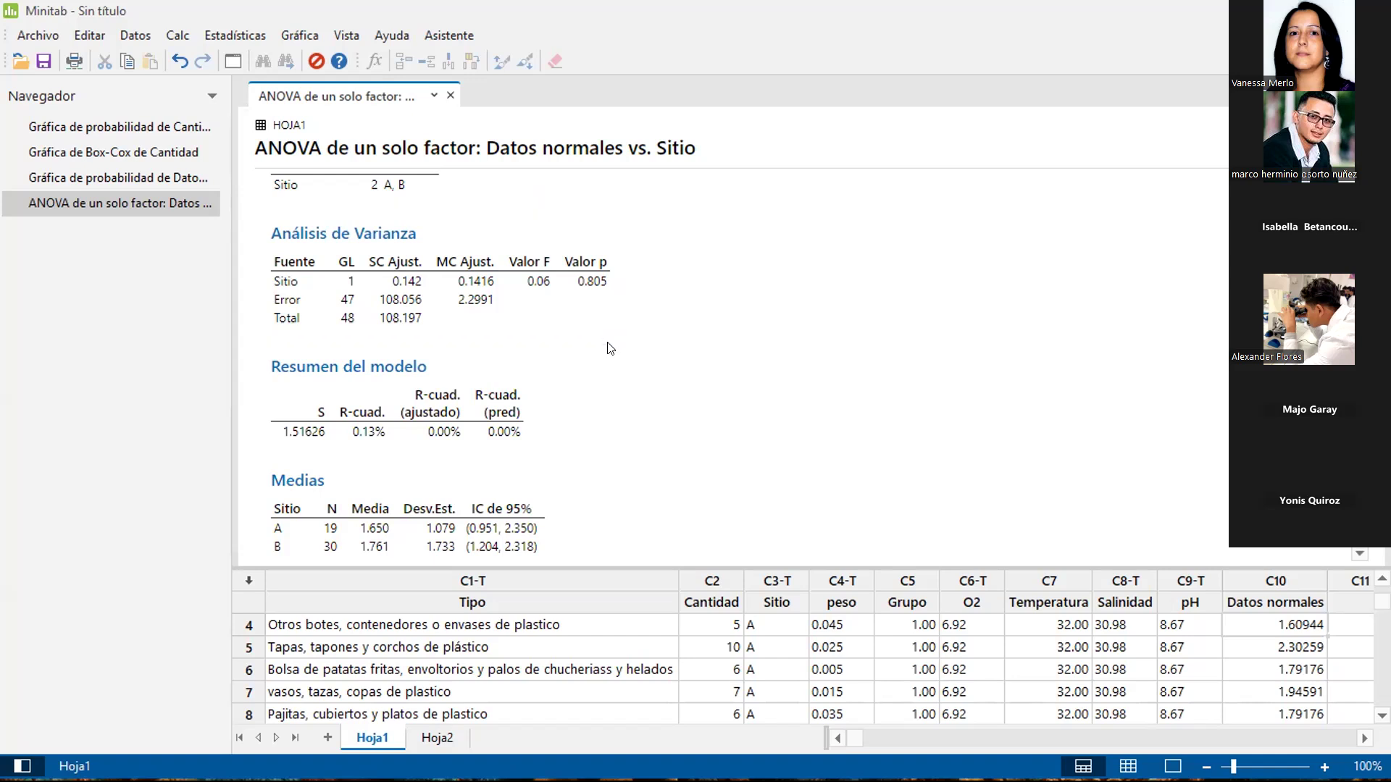
scroll(609, 348, up, 3)
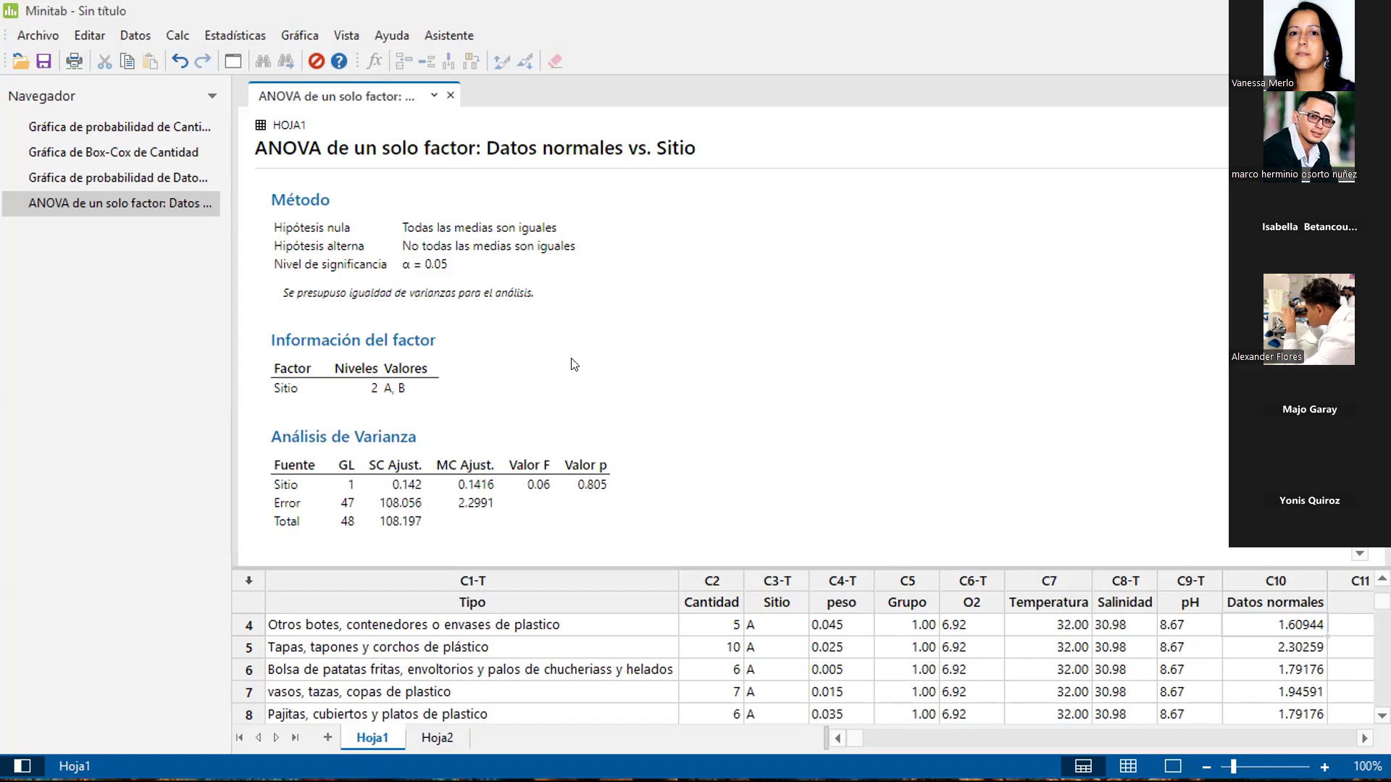
scroll(574, 364, down, 5)
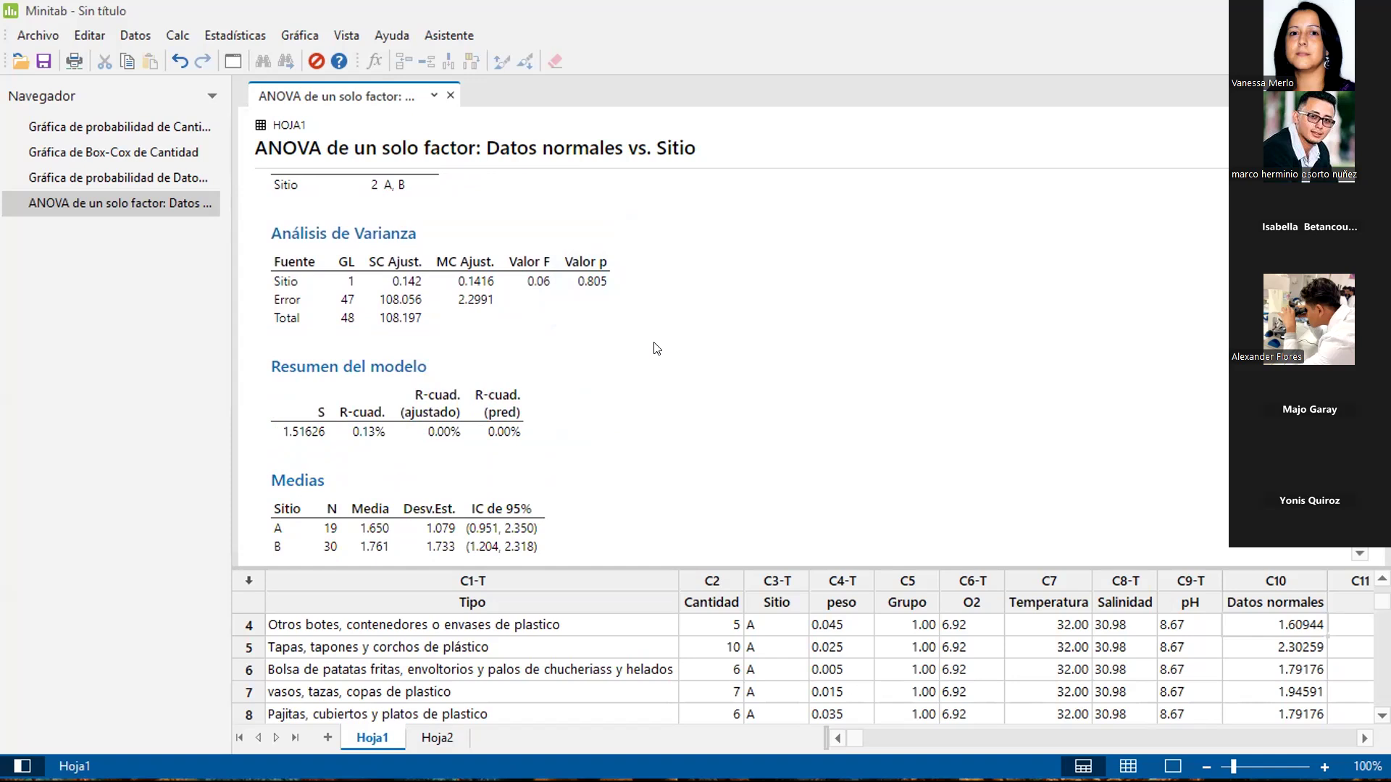
Examine the interval plot of Datos normales vs. Sitio, comparing the 95% confidence intervals of sites A and B.
scroll(656, 349, down, 7)
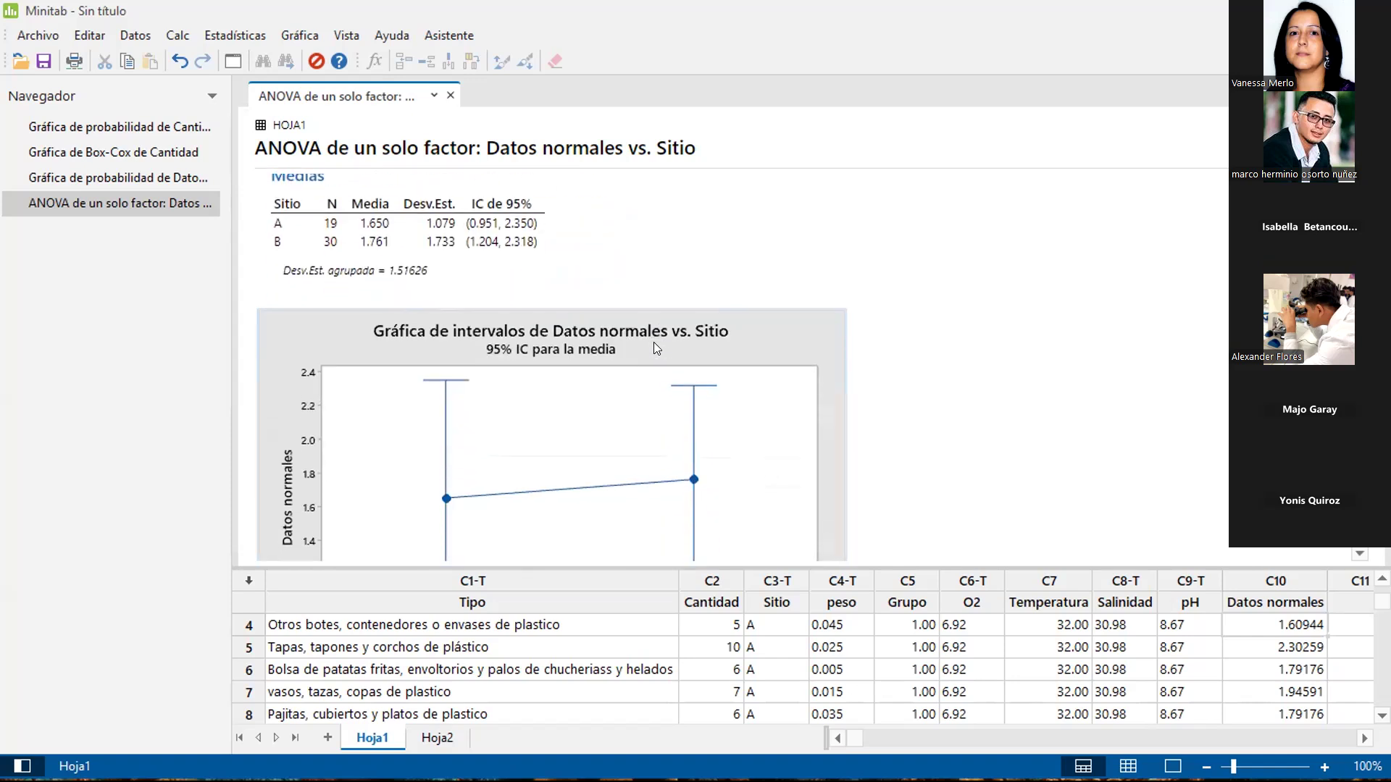
scroll(645, 353, down, 7)
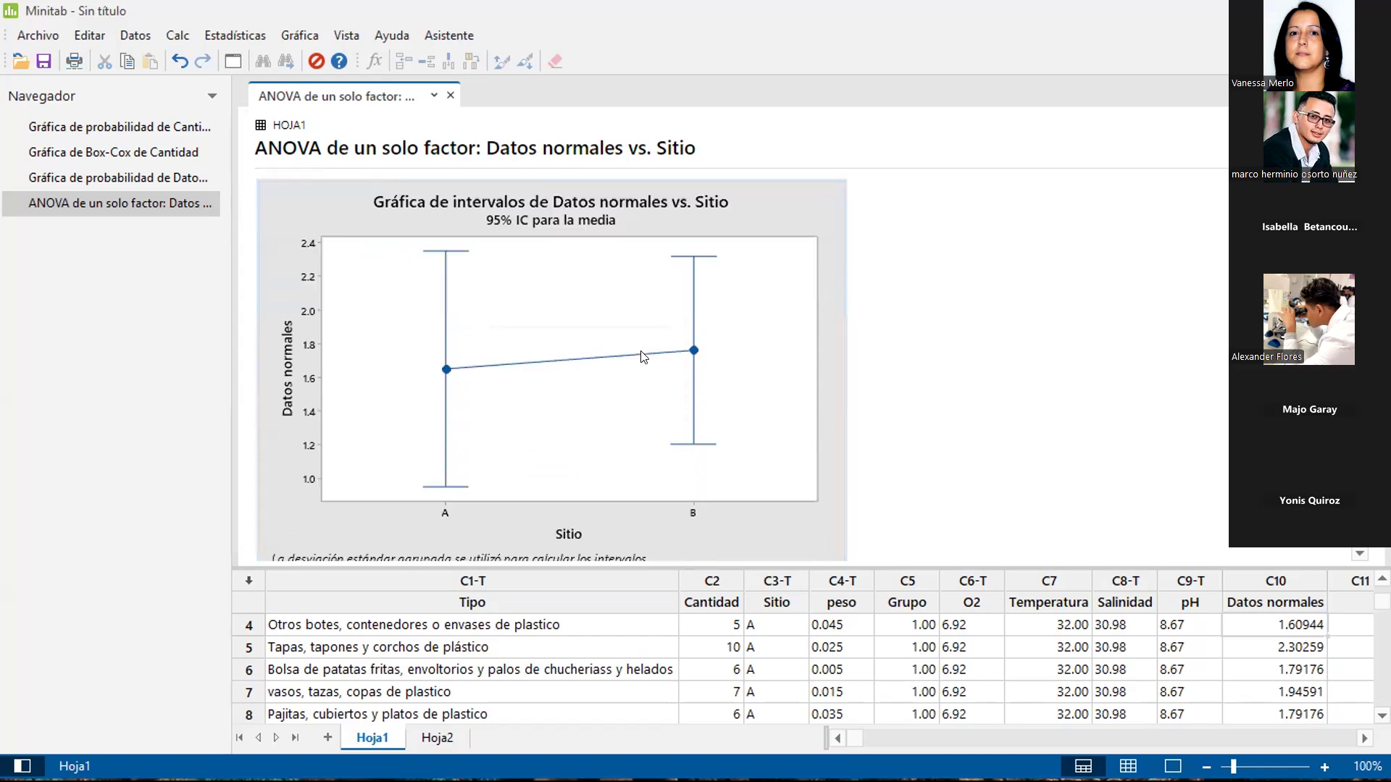
scroll(638, 358, up, 5)
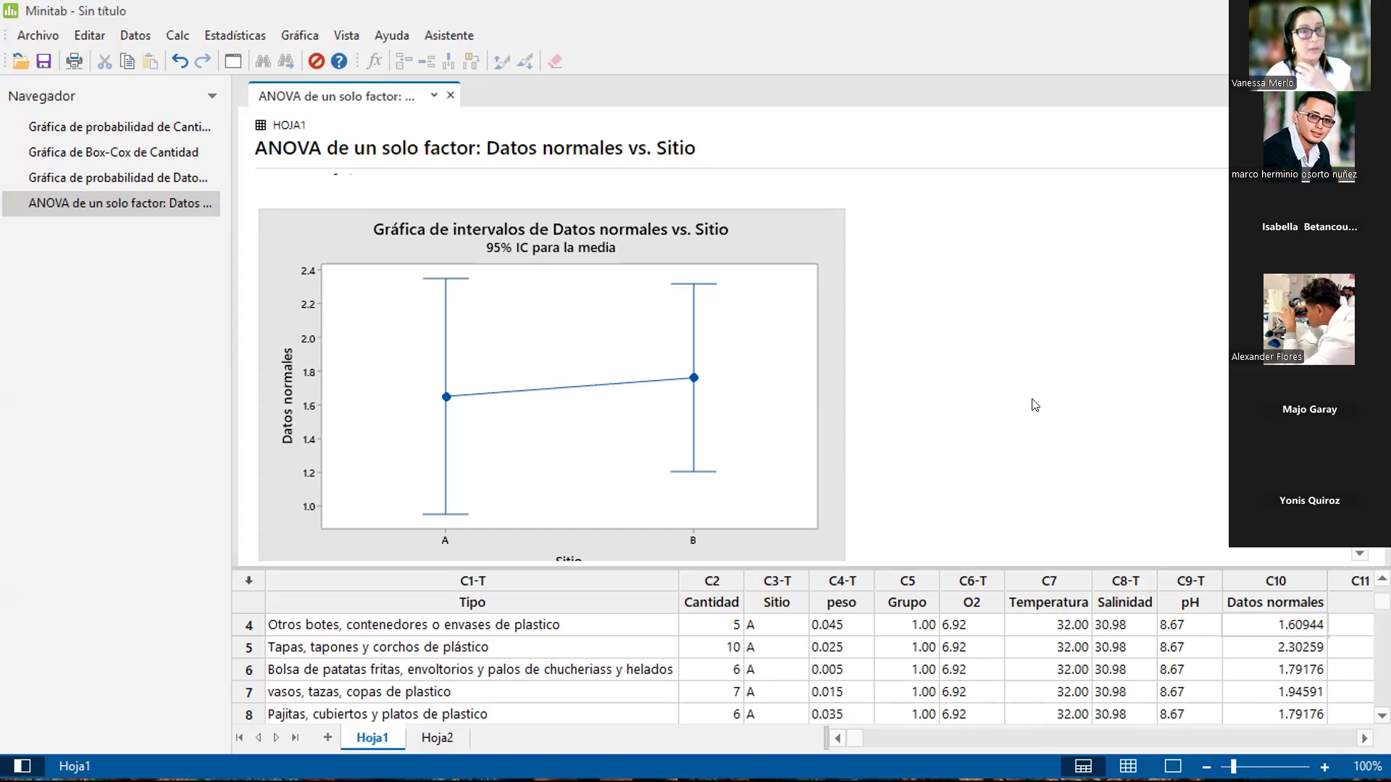
scroll(678, 443, down, 3)
scroll(677, 463, up, 3)
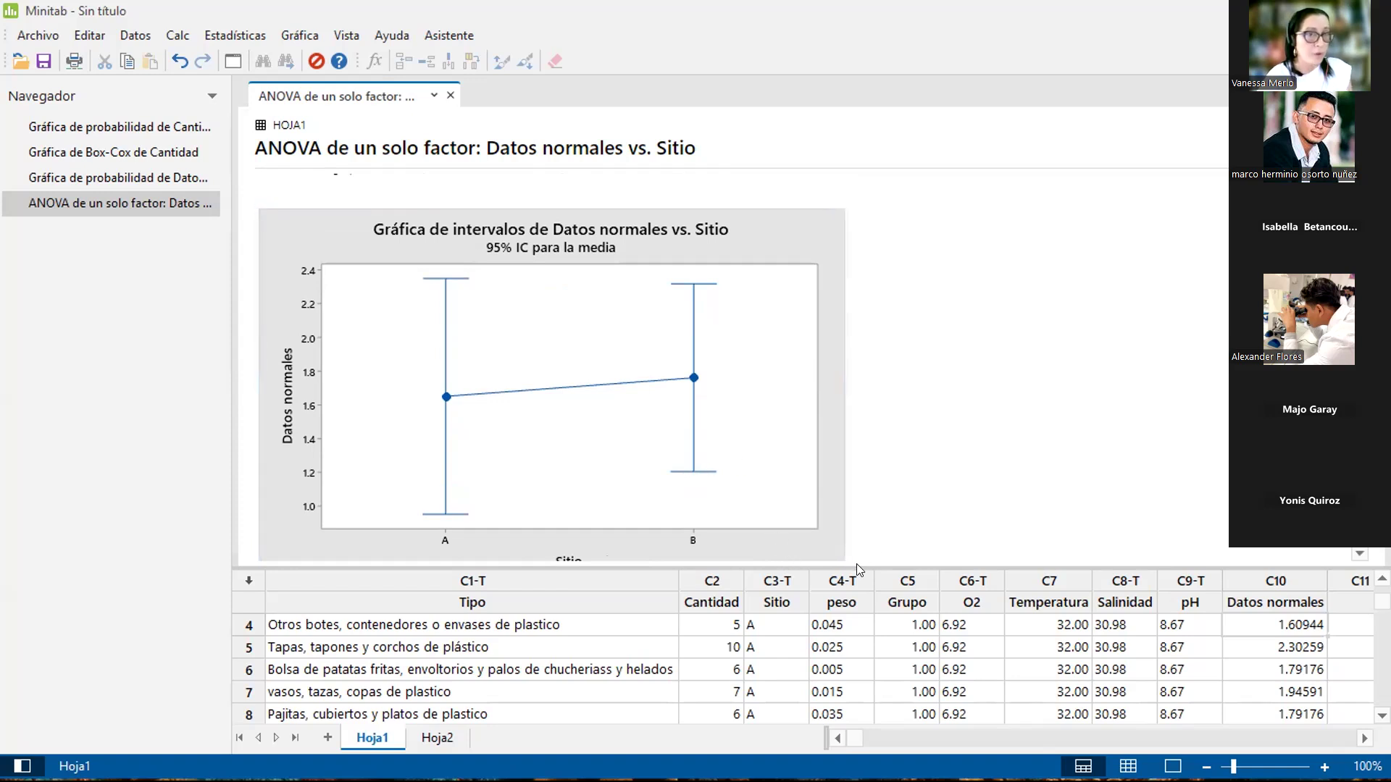
click(841, 583)
click(841, 583)
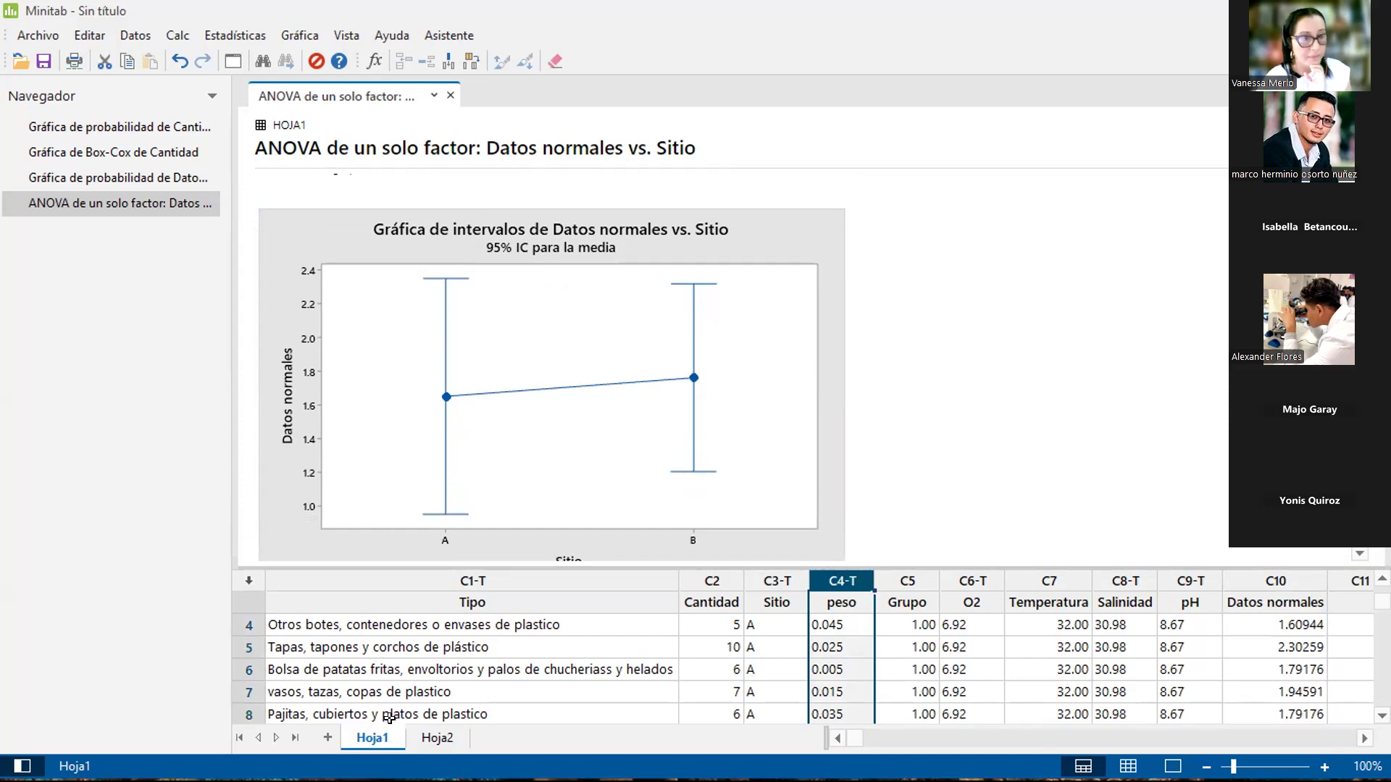
click(963, 278)
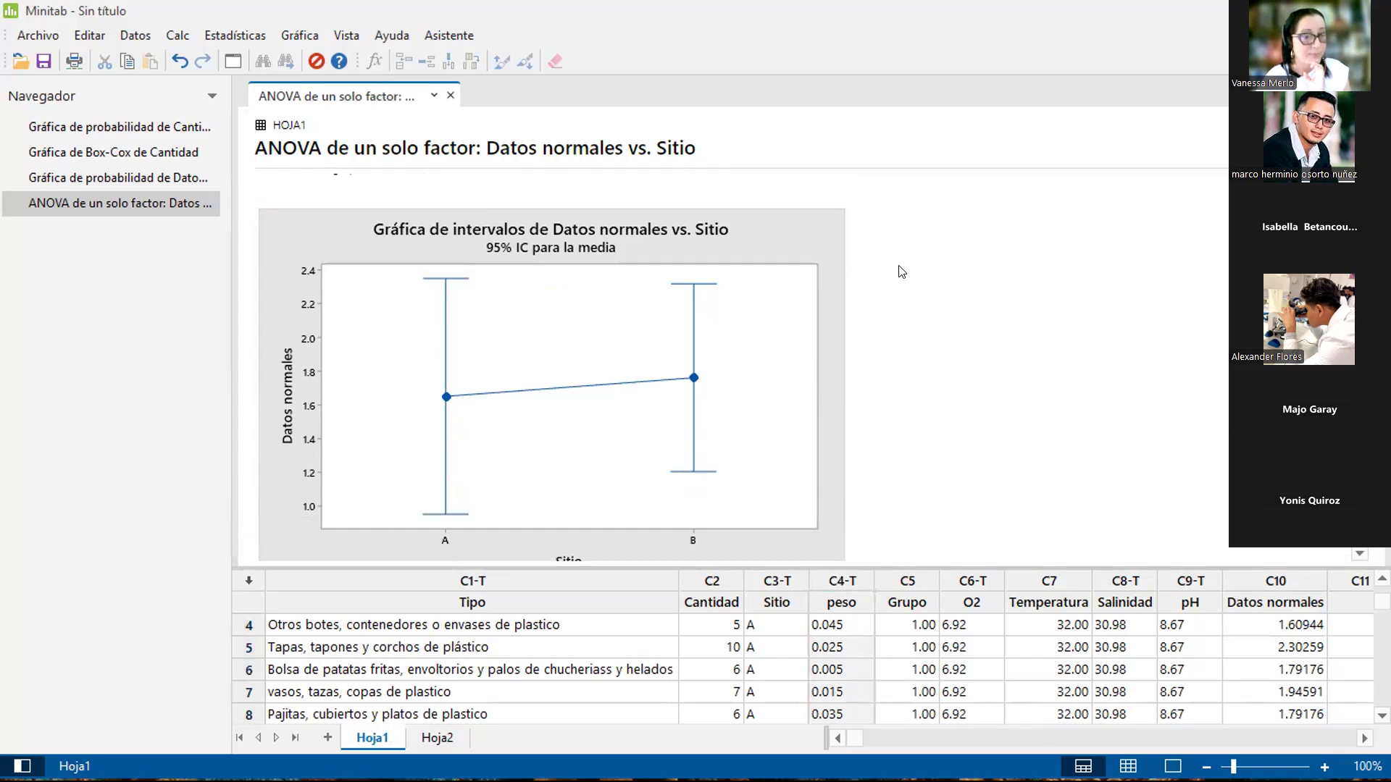
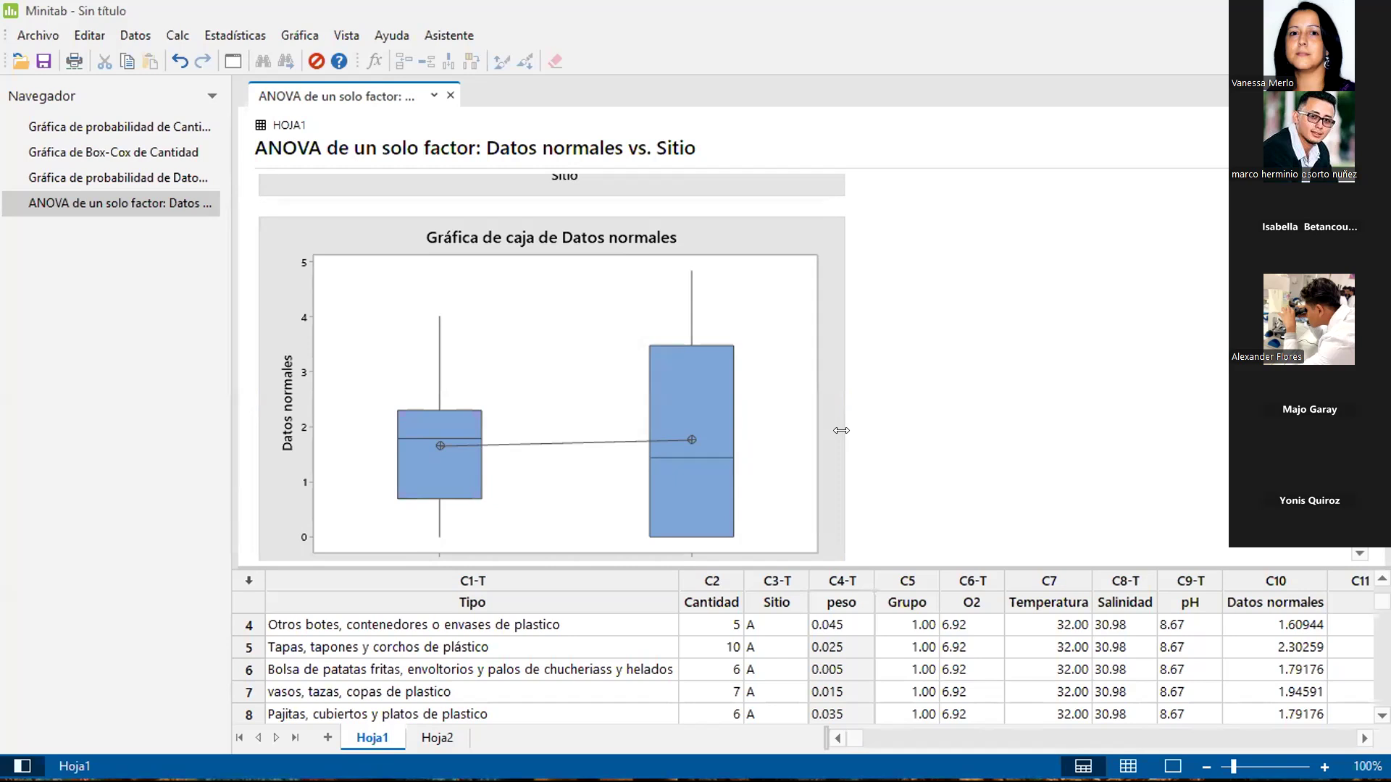
Review the boxplot of Datos normales and the normal probability plot of the residuals in the ANOVA output.
scroll(841, 430, down, 8)
scroll(841, 430, up, 3)
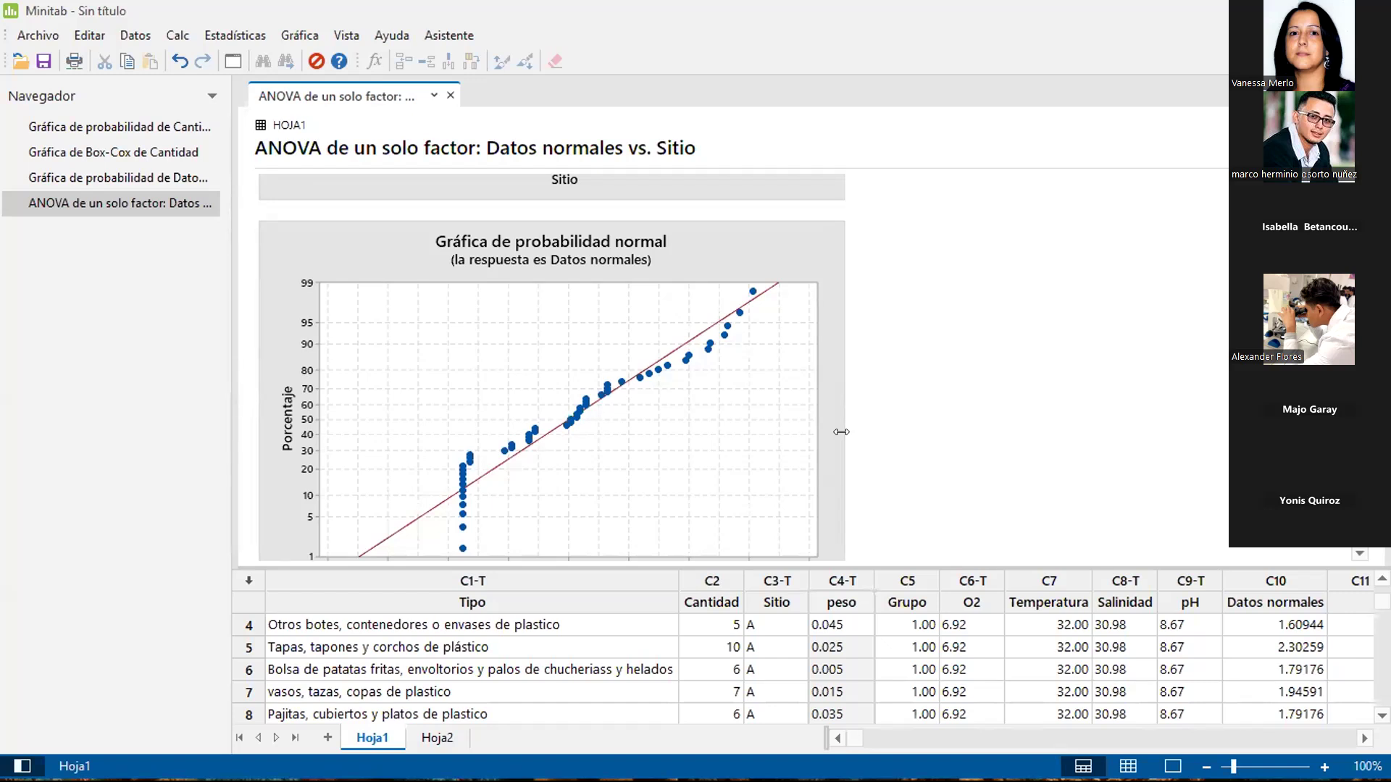
Review the residuals versus fits, histogram and versus order plots, and return to the ANOVA hypotheses and variance table.
scroll(841, 432, down, 6)
scroll(841, 431, up, 2)
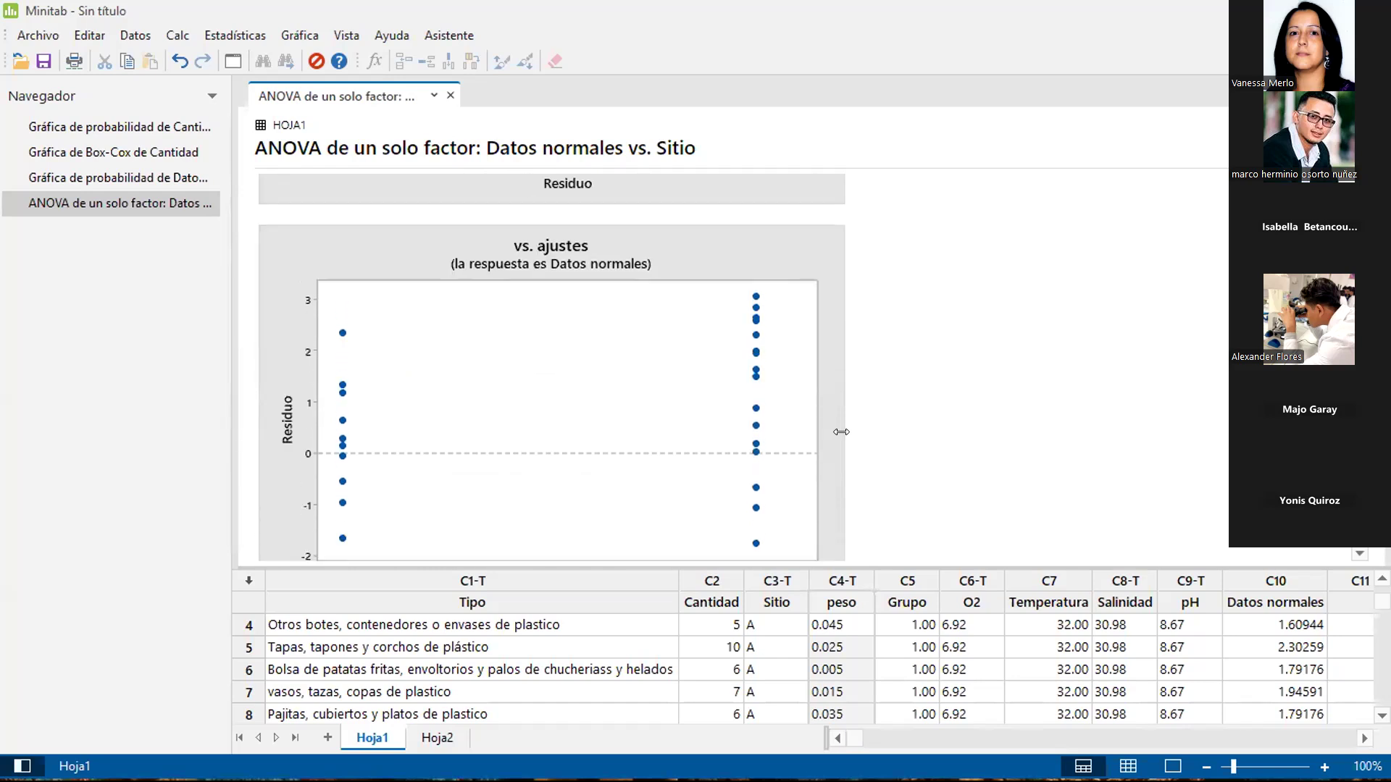
scroll(841, 432, down, 5)
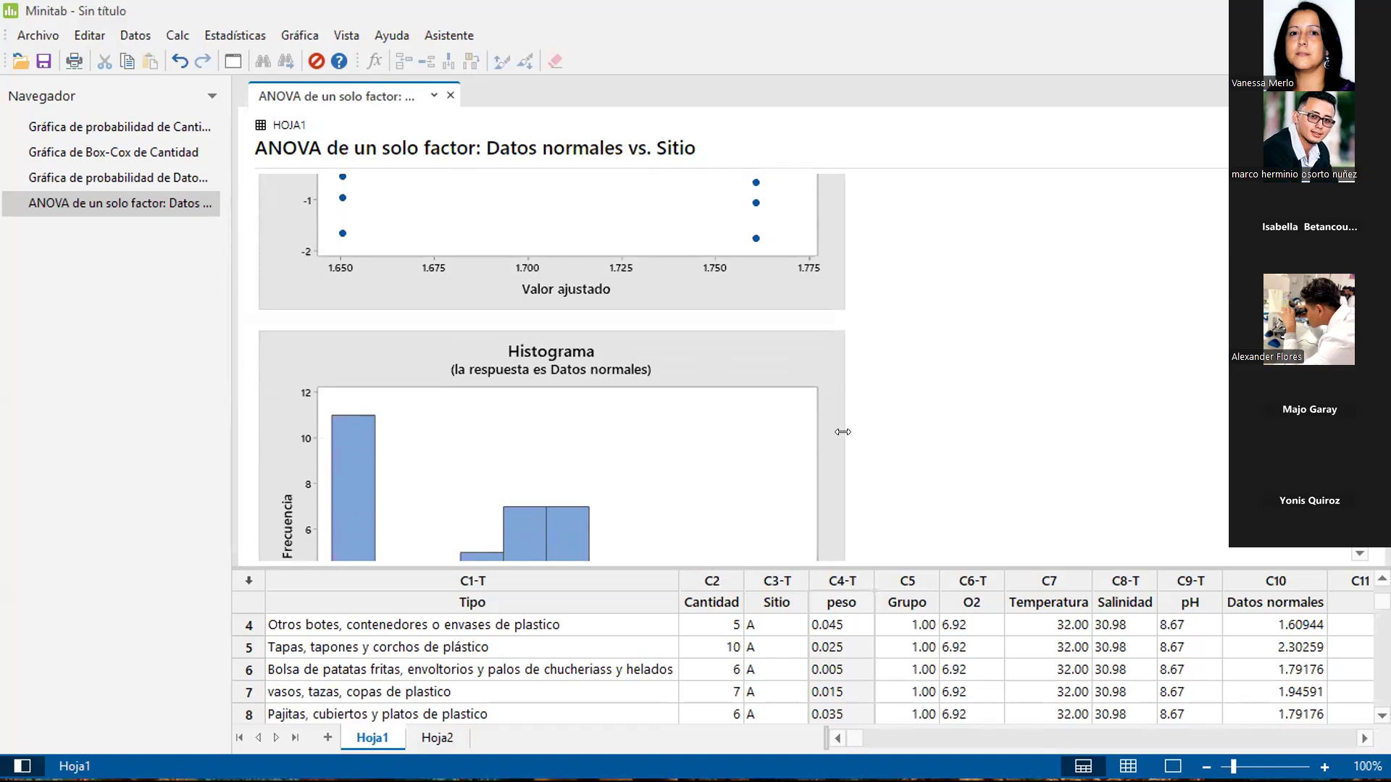
scroll(842, 431, down, 5)
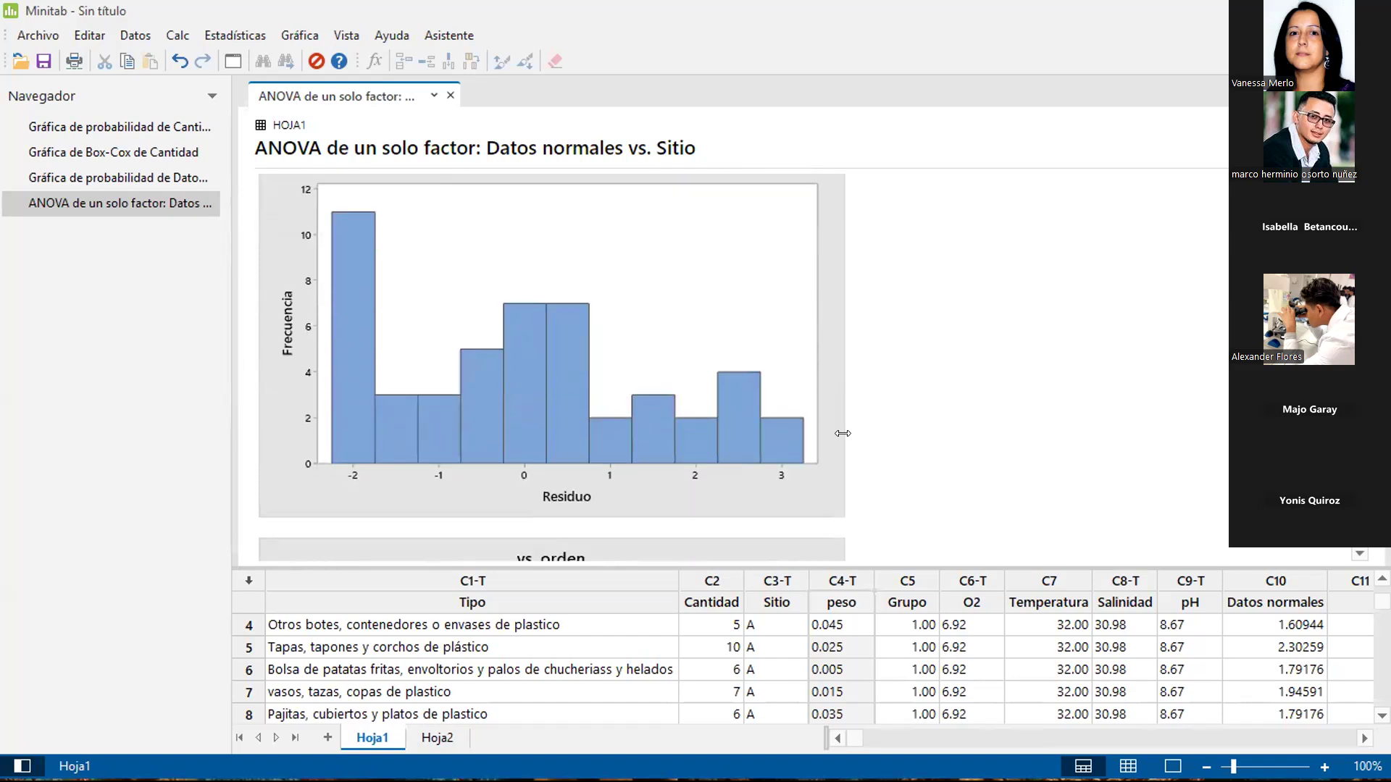
scroll(843, 434, up, 2)
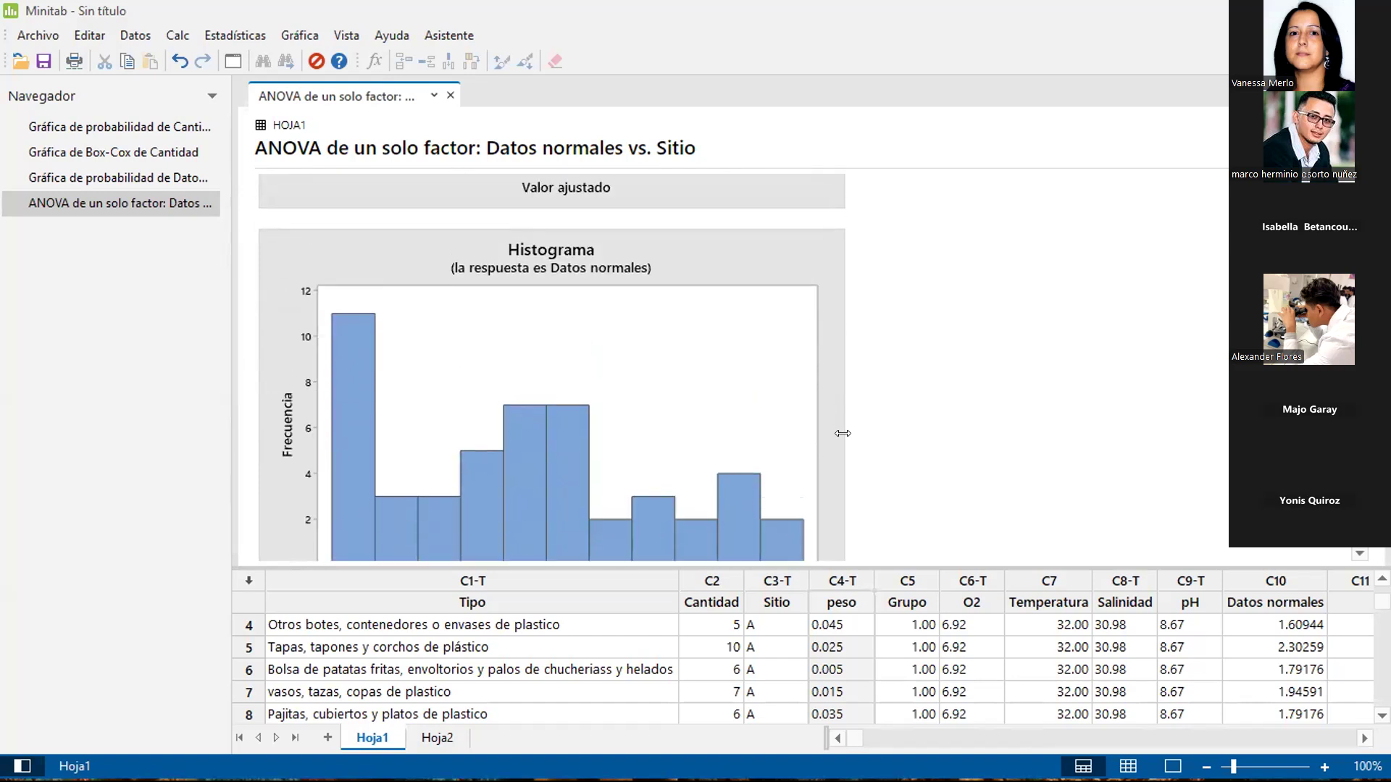
scroll(842, 433, down, 2)
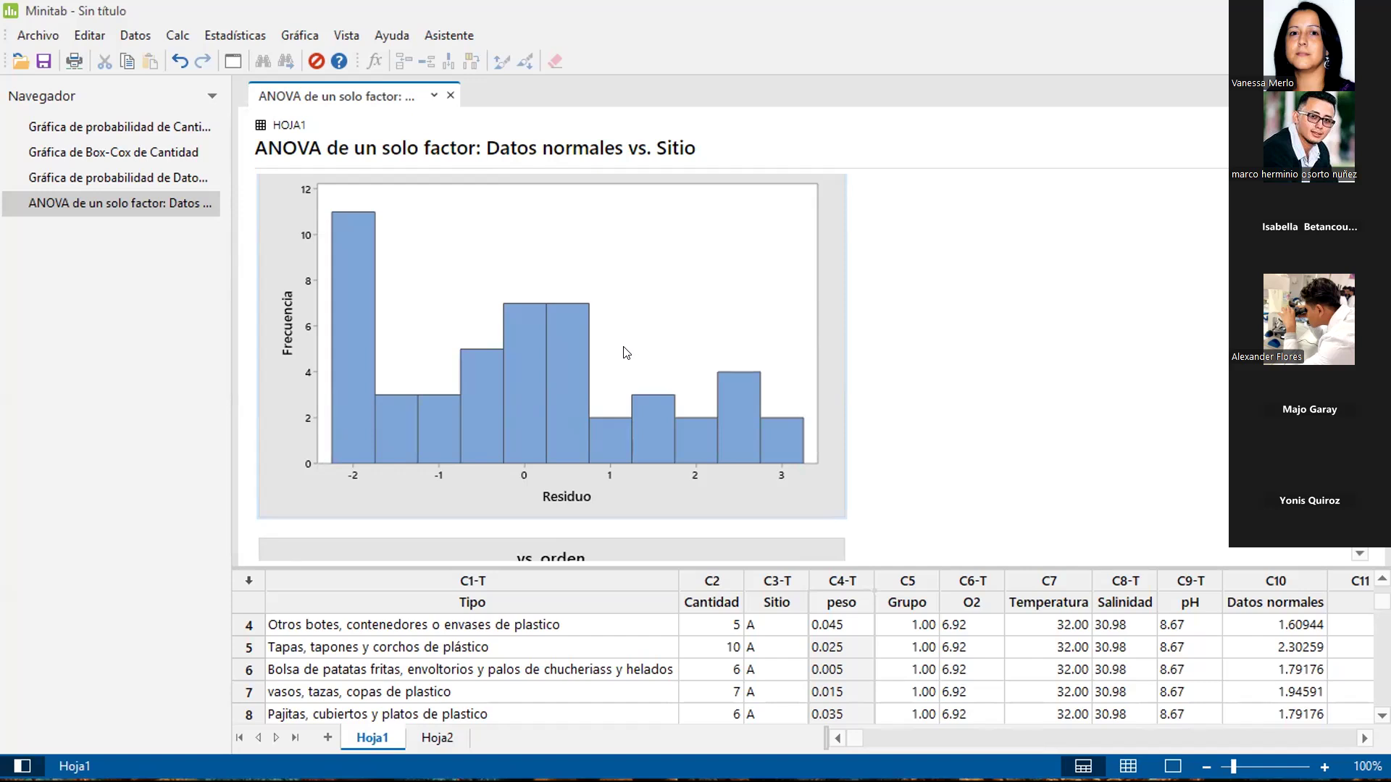
scroll(626, 353, up, 3)
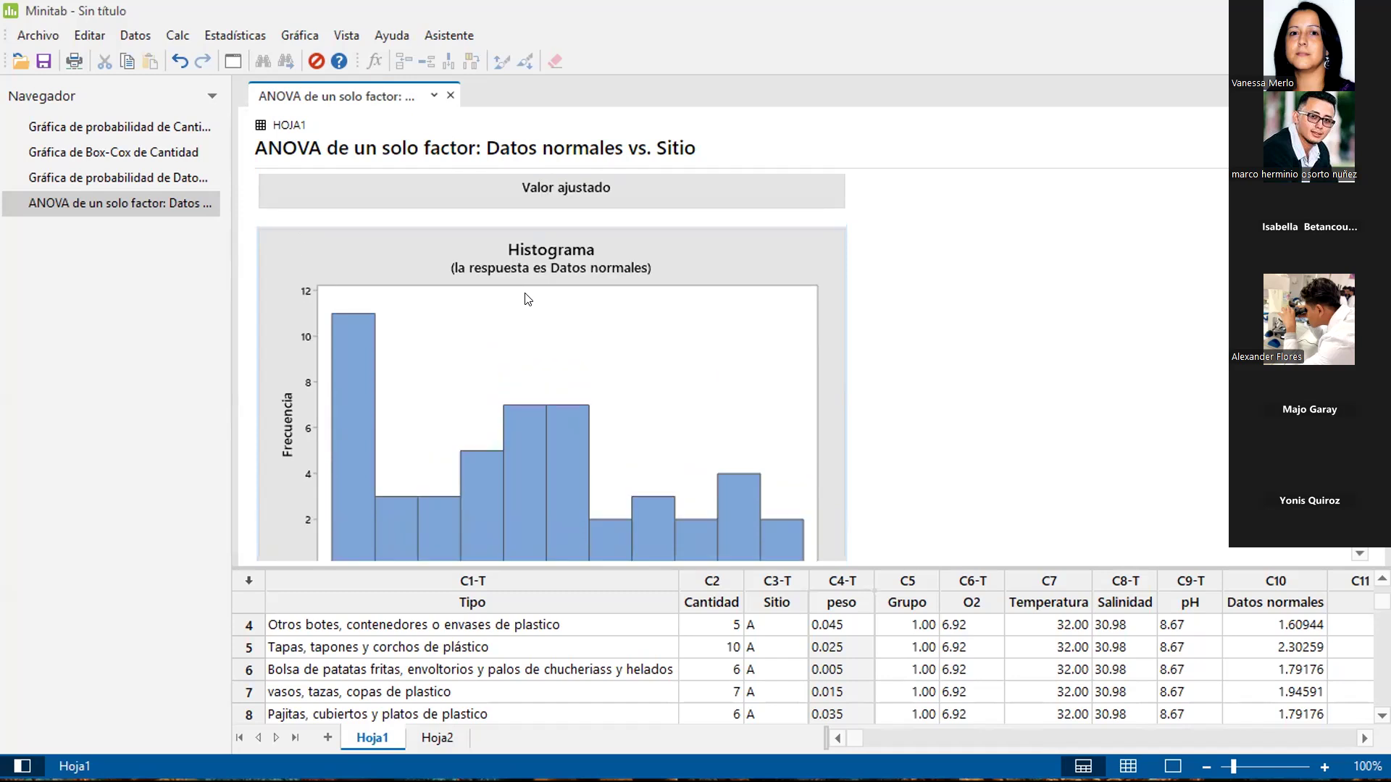
scroll(806, 315, down, 3)
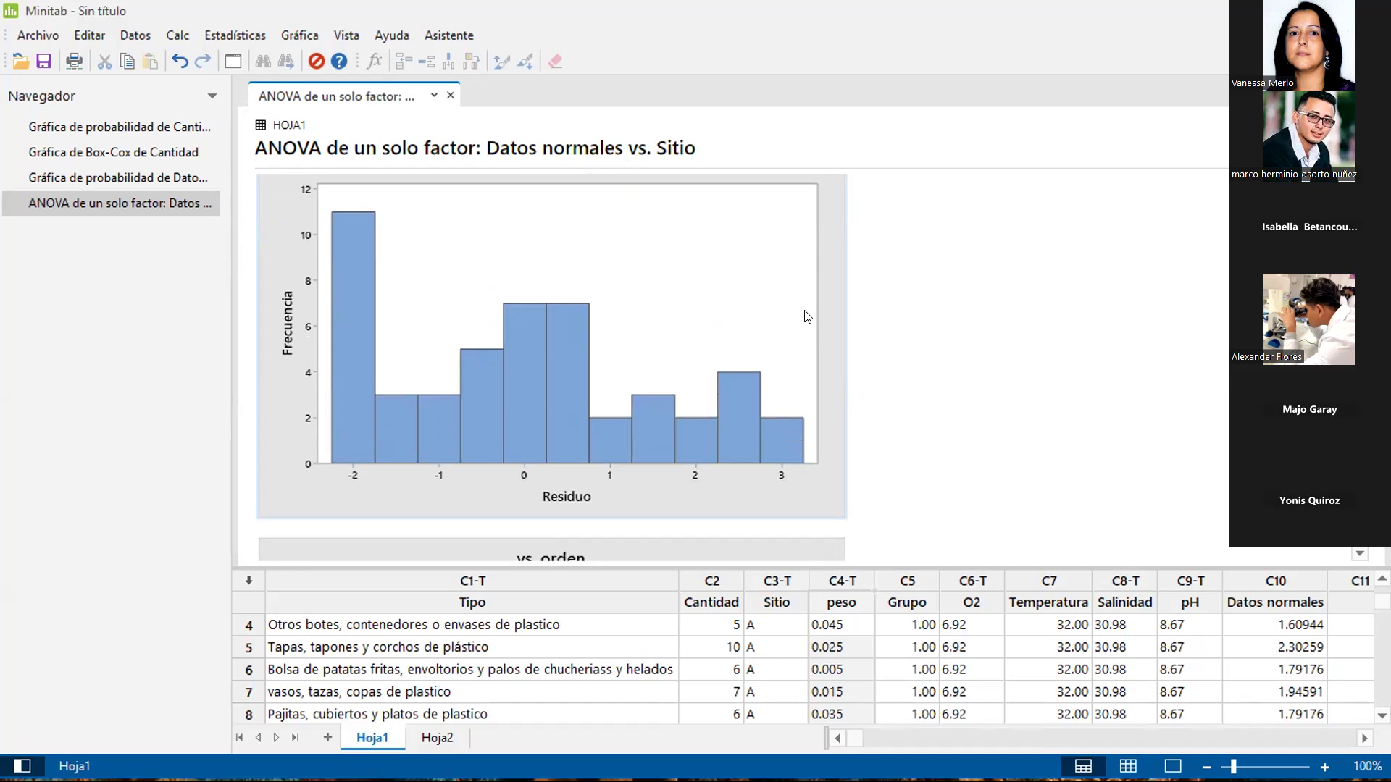
scroll(687, 316, down, 5)
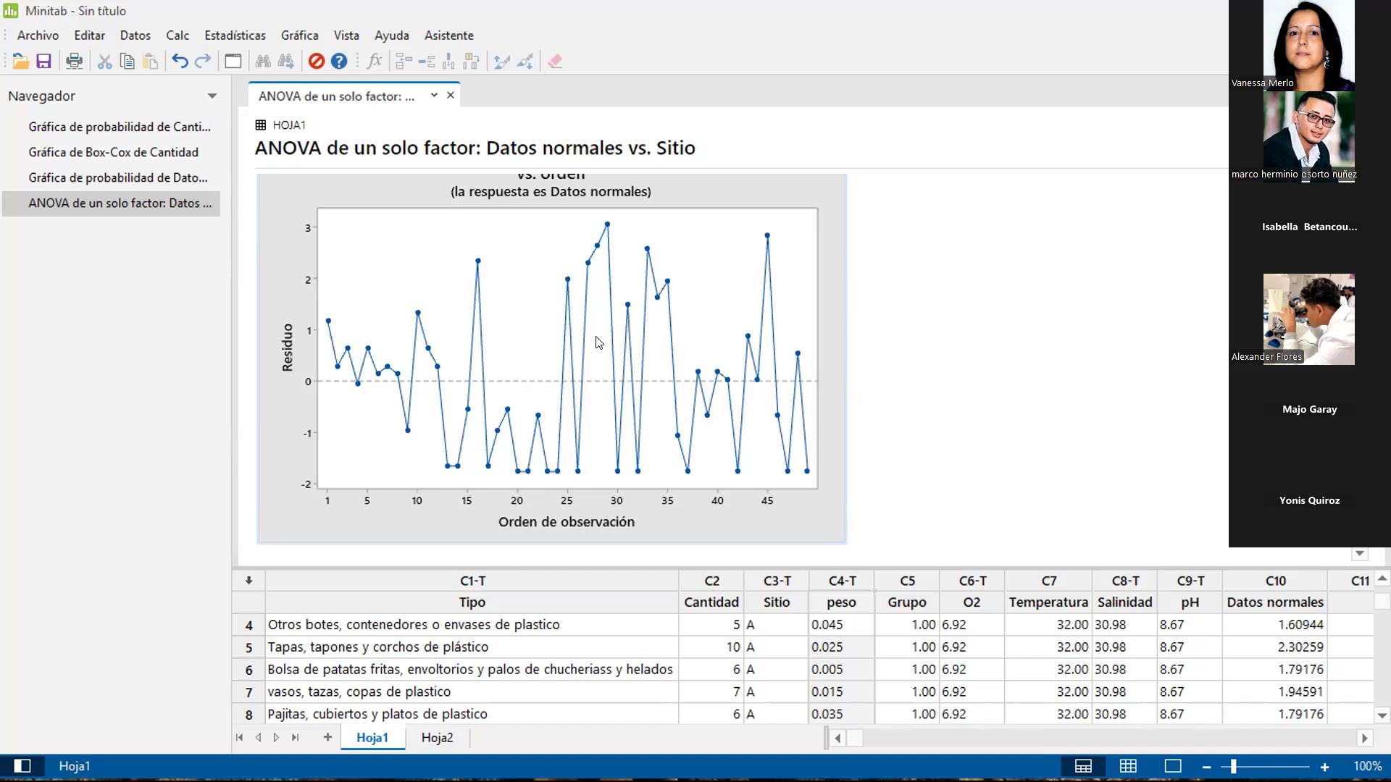
scroll(571, 400, up, 3)
scroll(571, 400, up, 15)
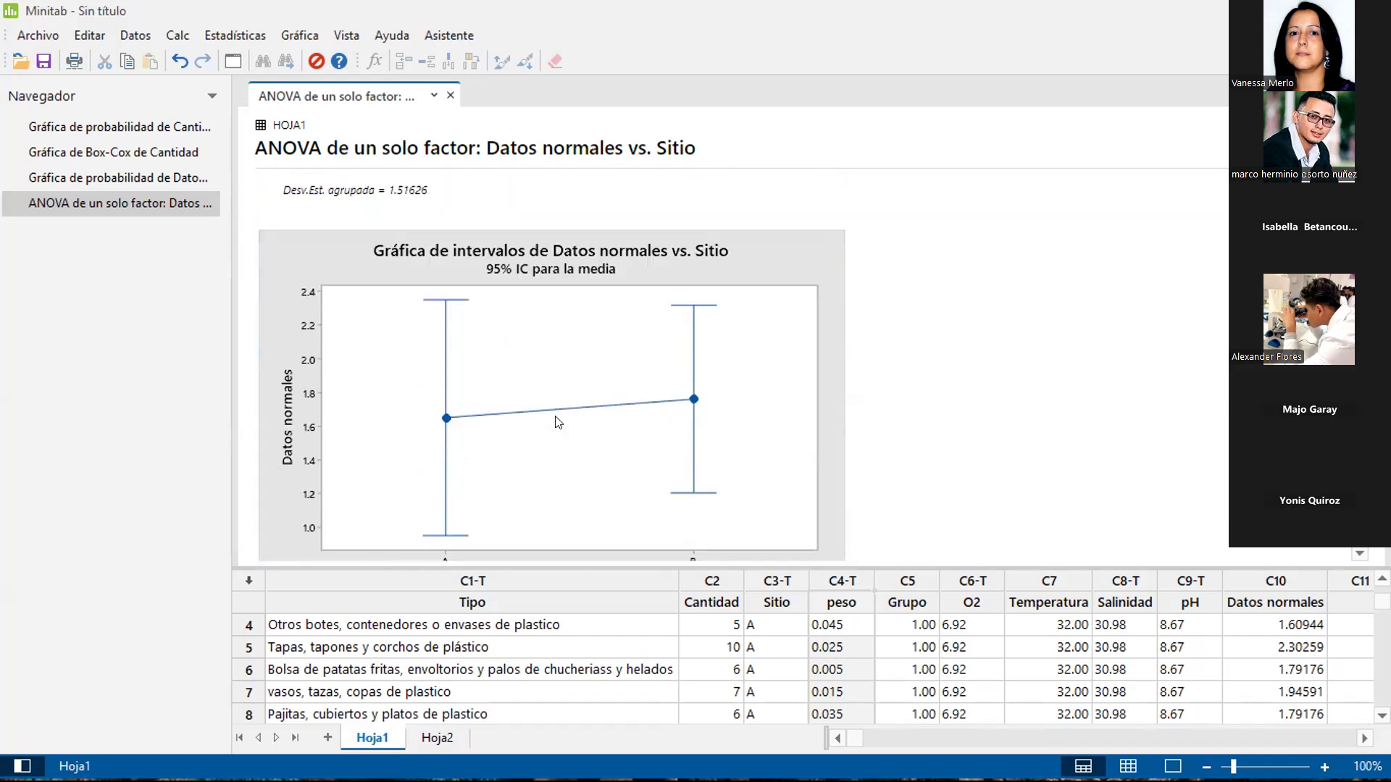
scroll(558, 421, up, 6)
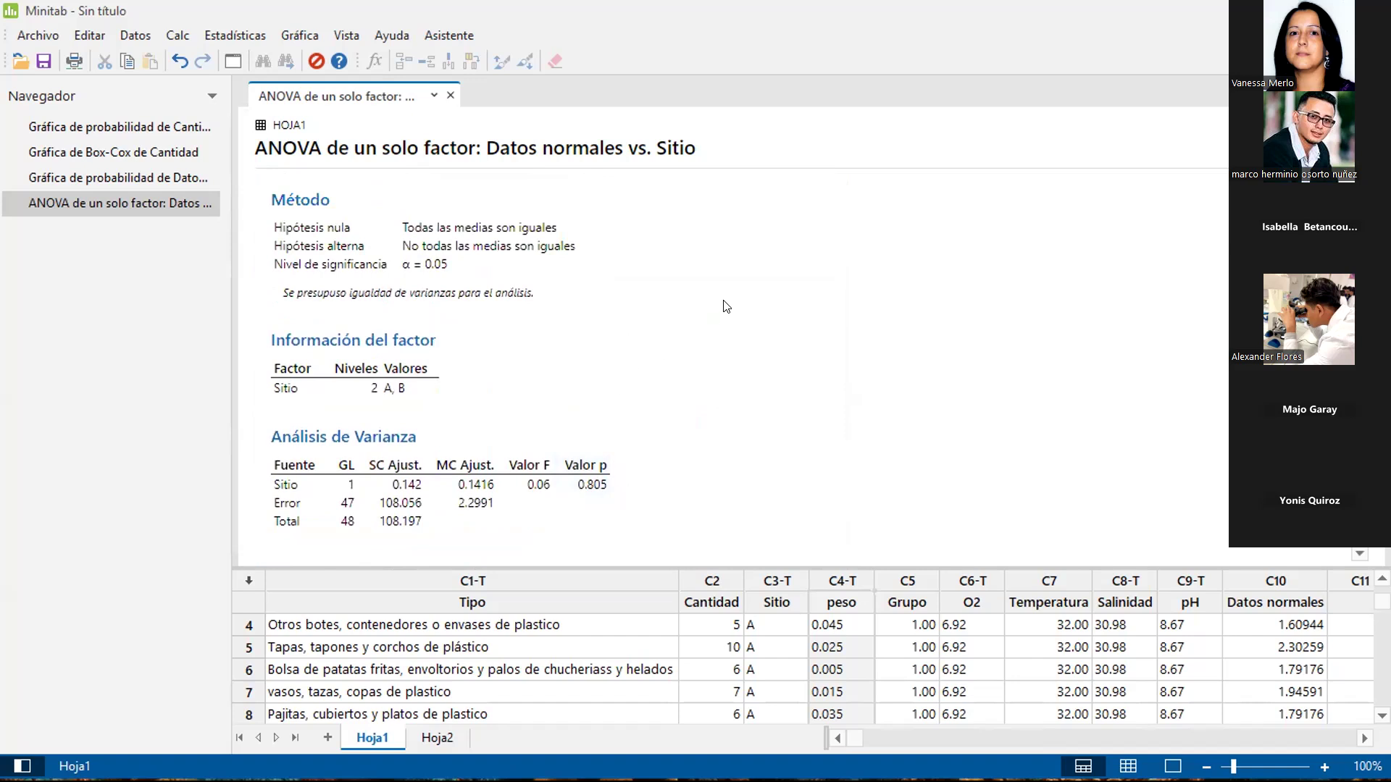
click(227, 34)
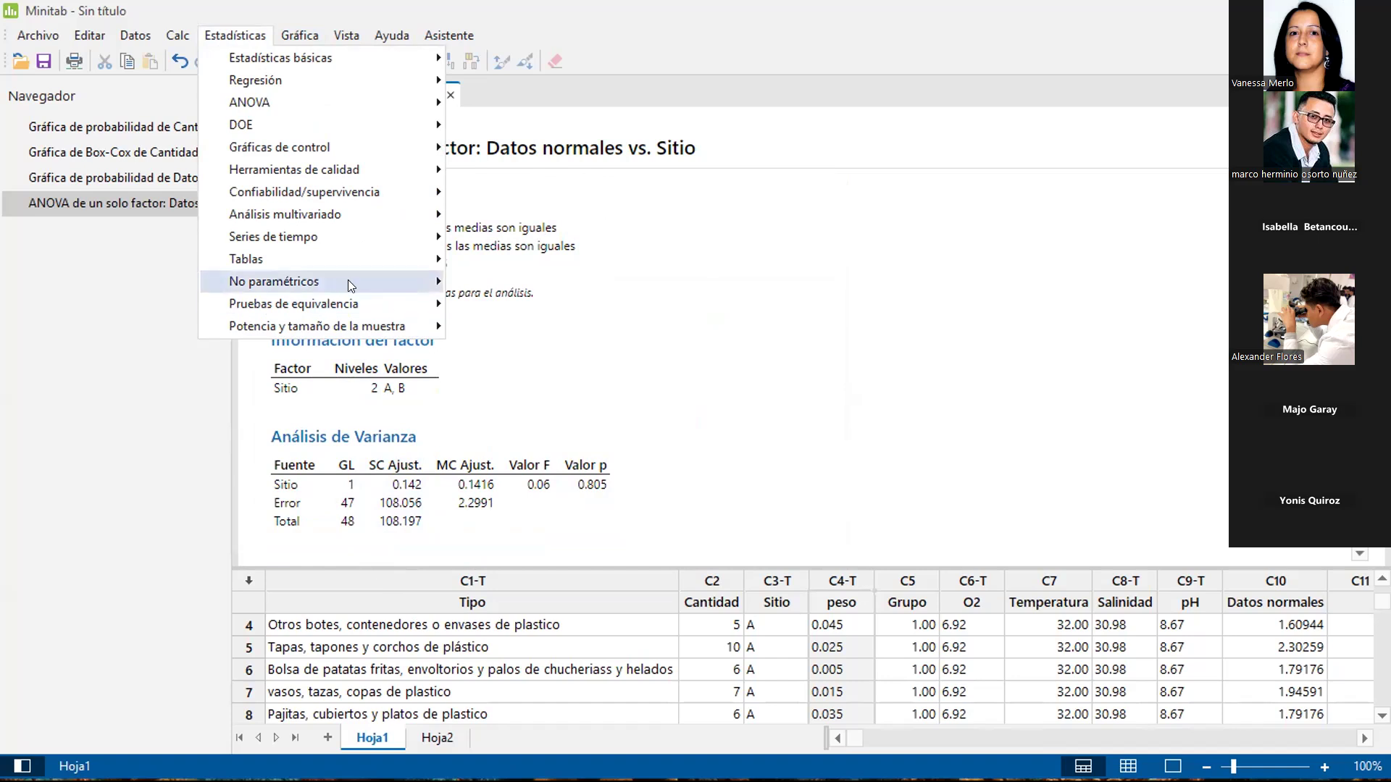
mouse_move(347, 282)
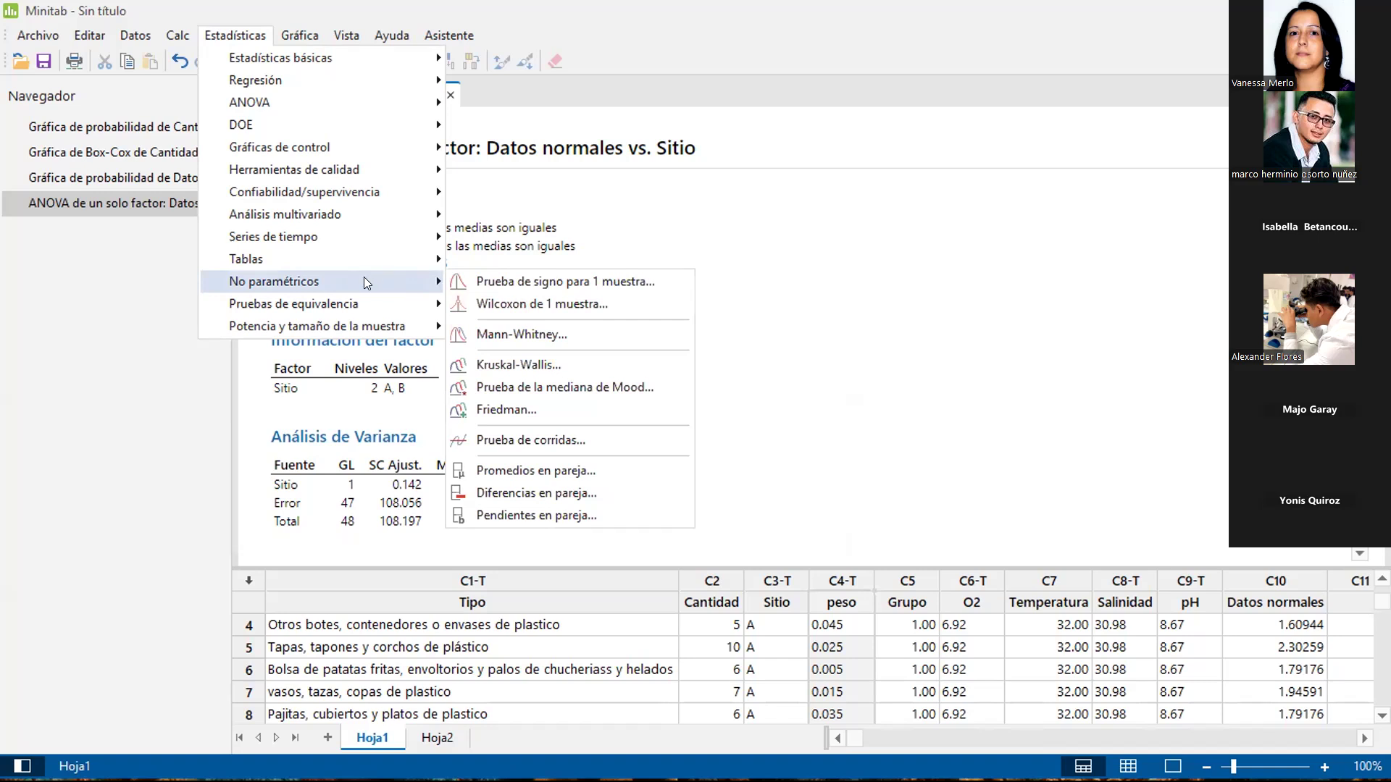
click(521, 335)
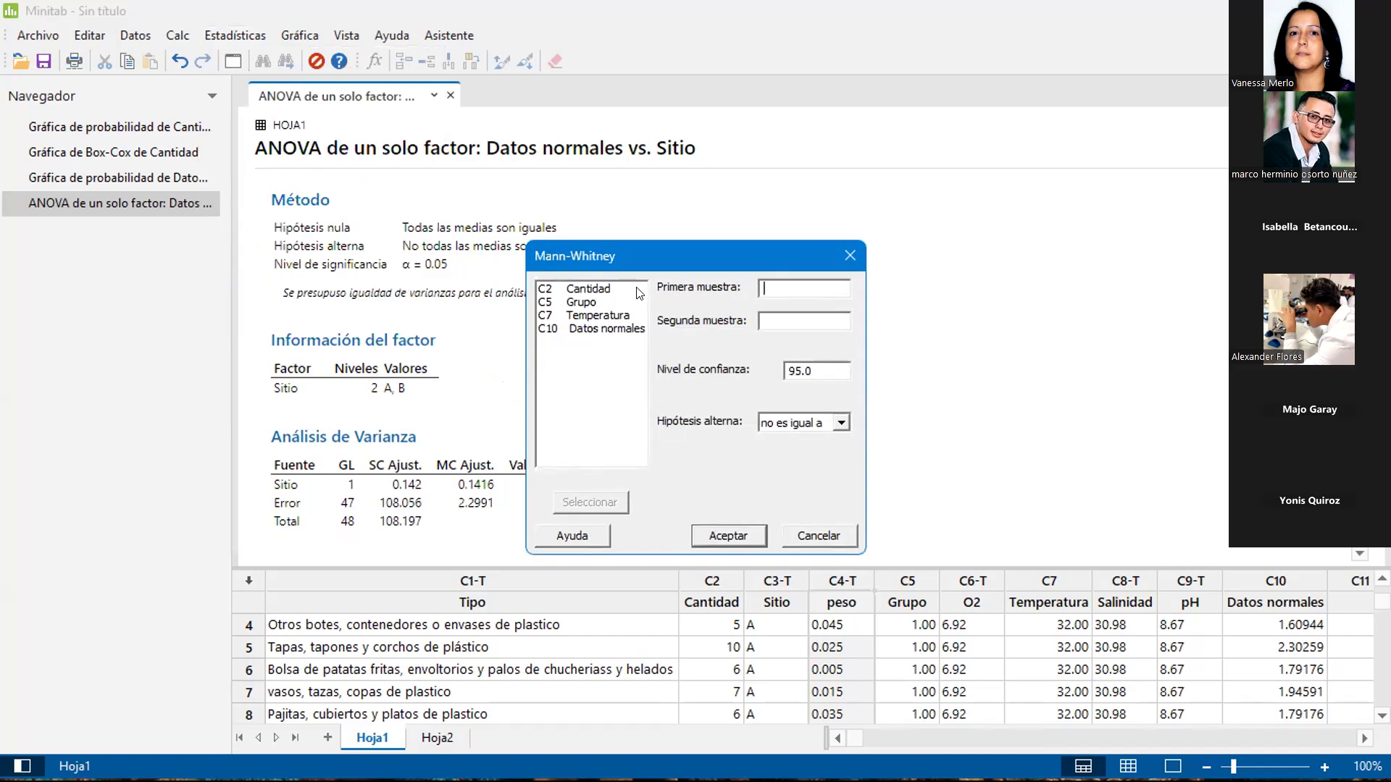
click(761, 290)
double_click(594, 290)
click(840, 257)
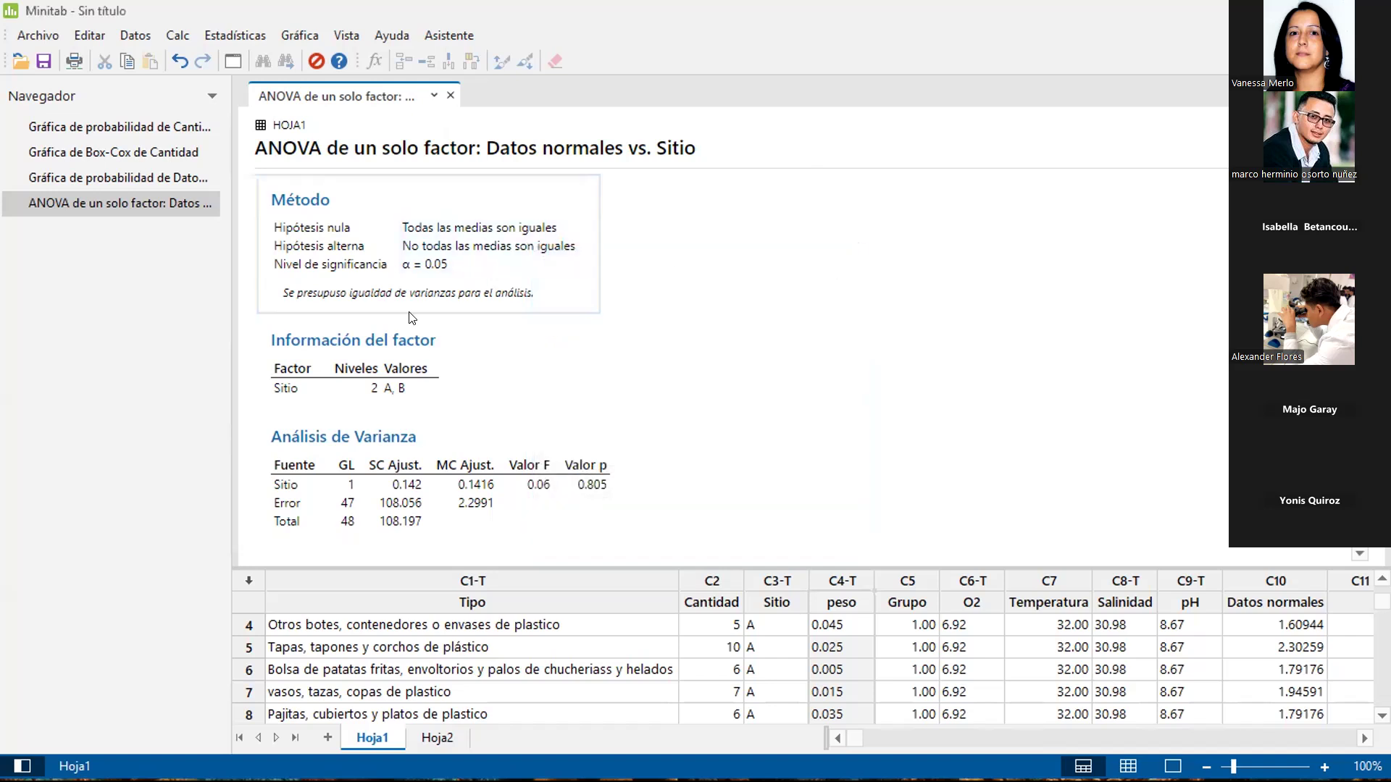
Run a Kruskal-Wallis test with Cantidad as the response and Sitio as the factor.
click(235, 35)
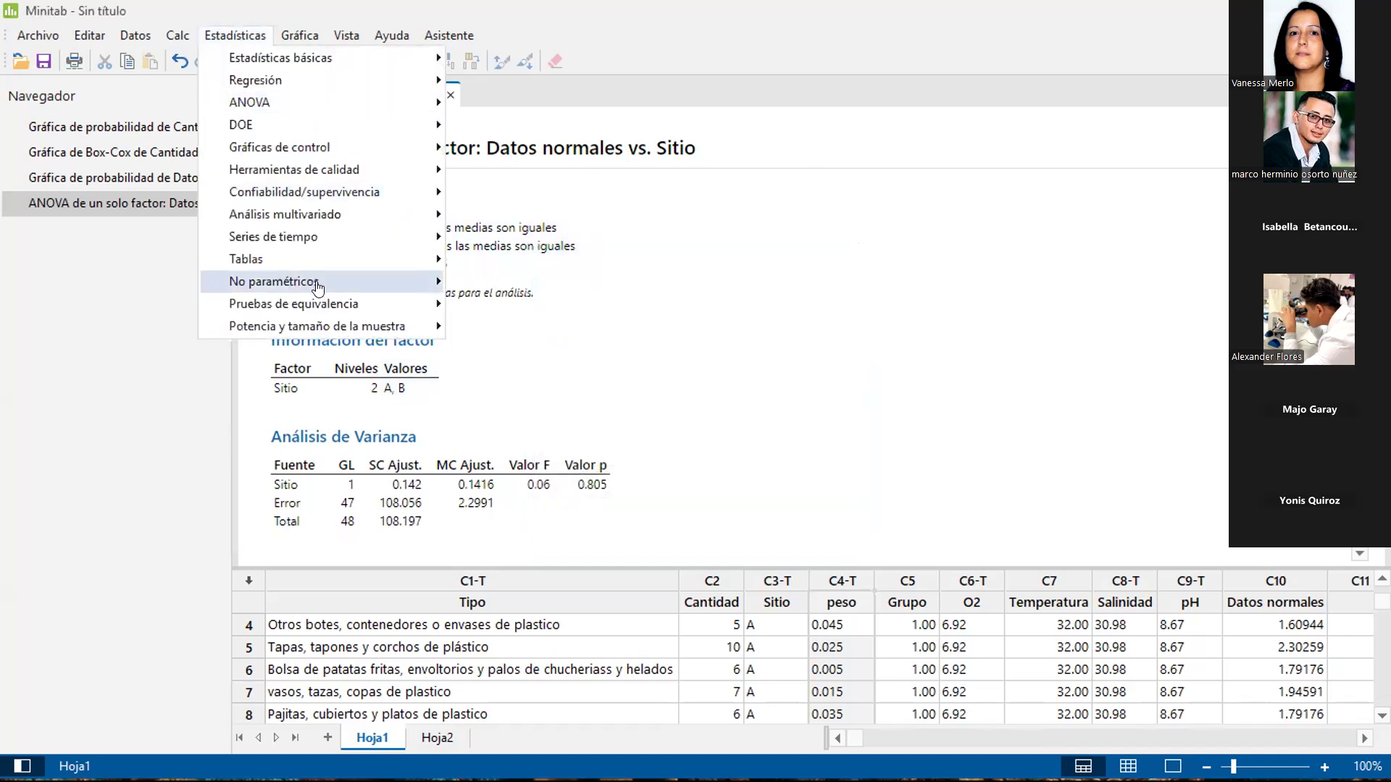
mouse_move(388, 288)
click(509, 359)
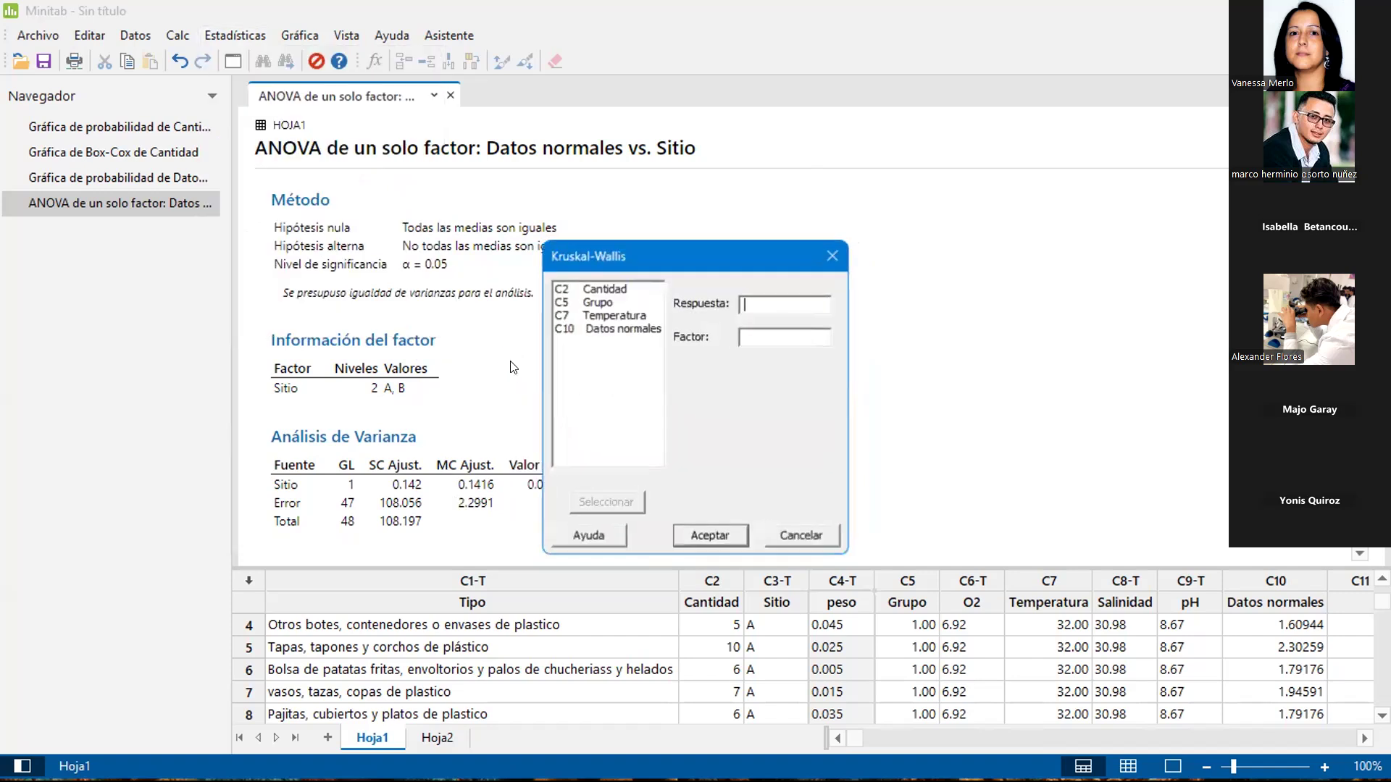
double_click(595, 289)
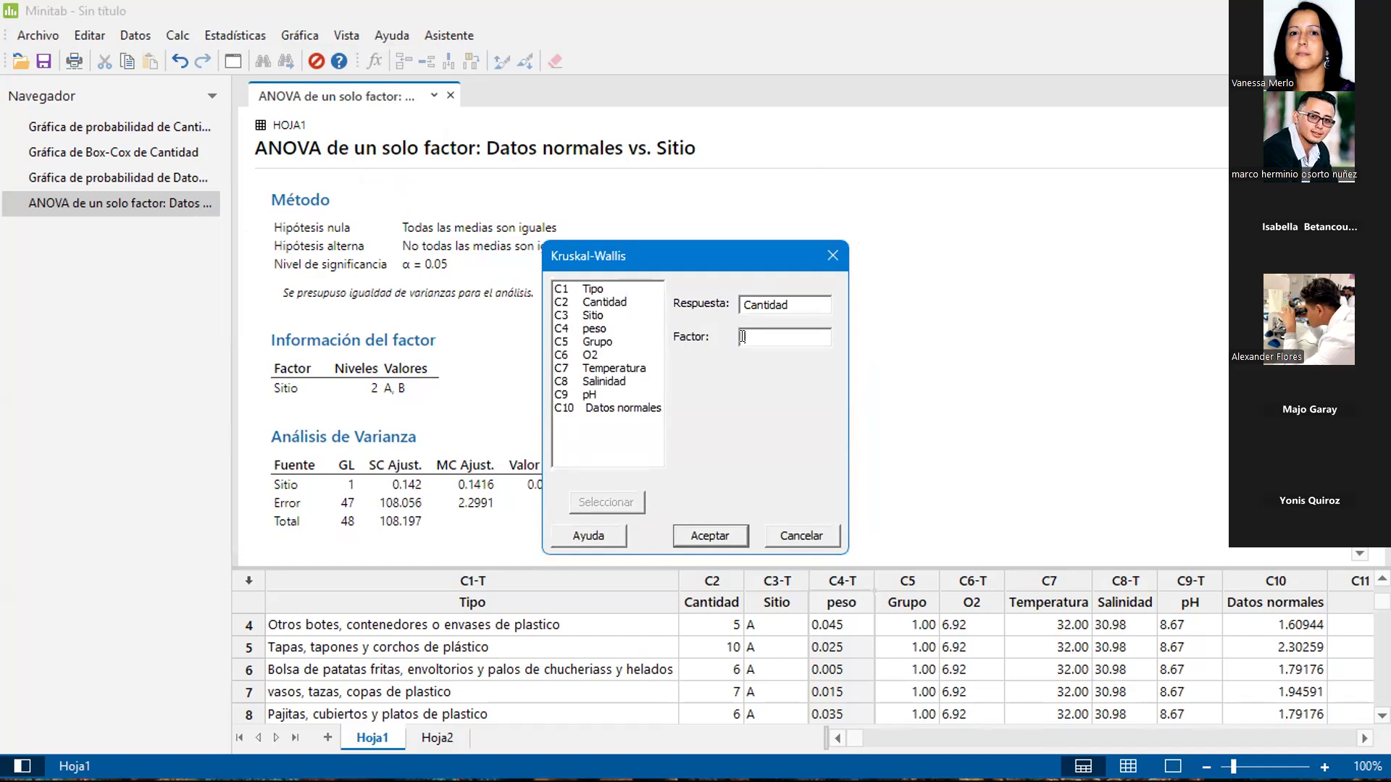
double_click(591, 315)
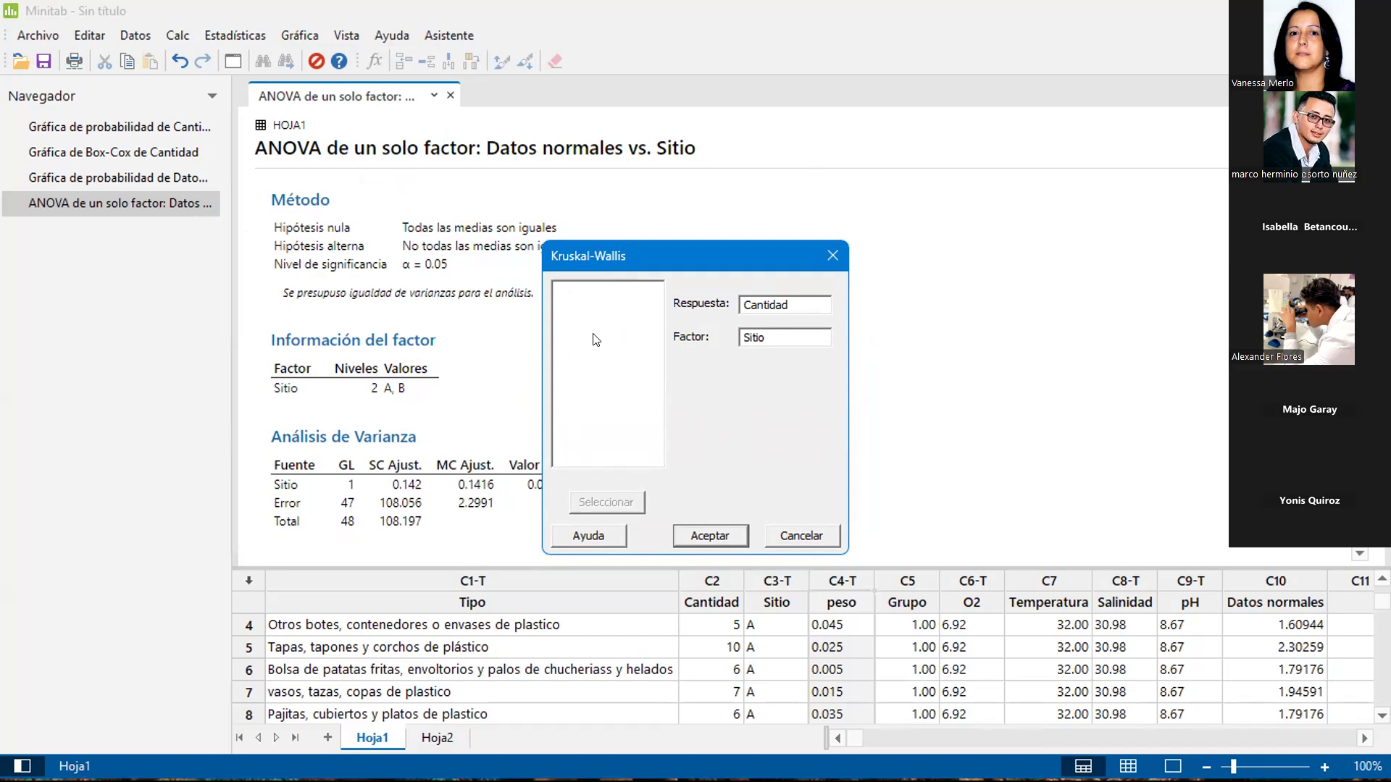
click(739, 536)
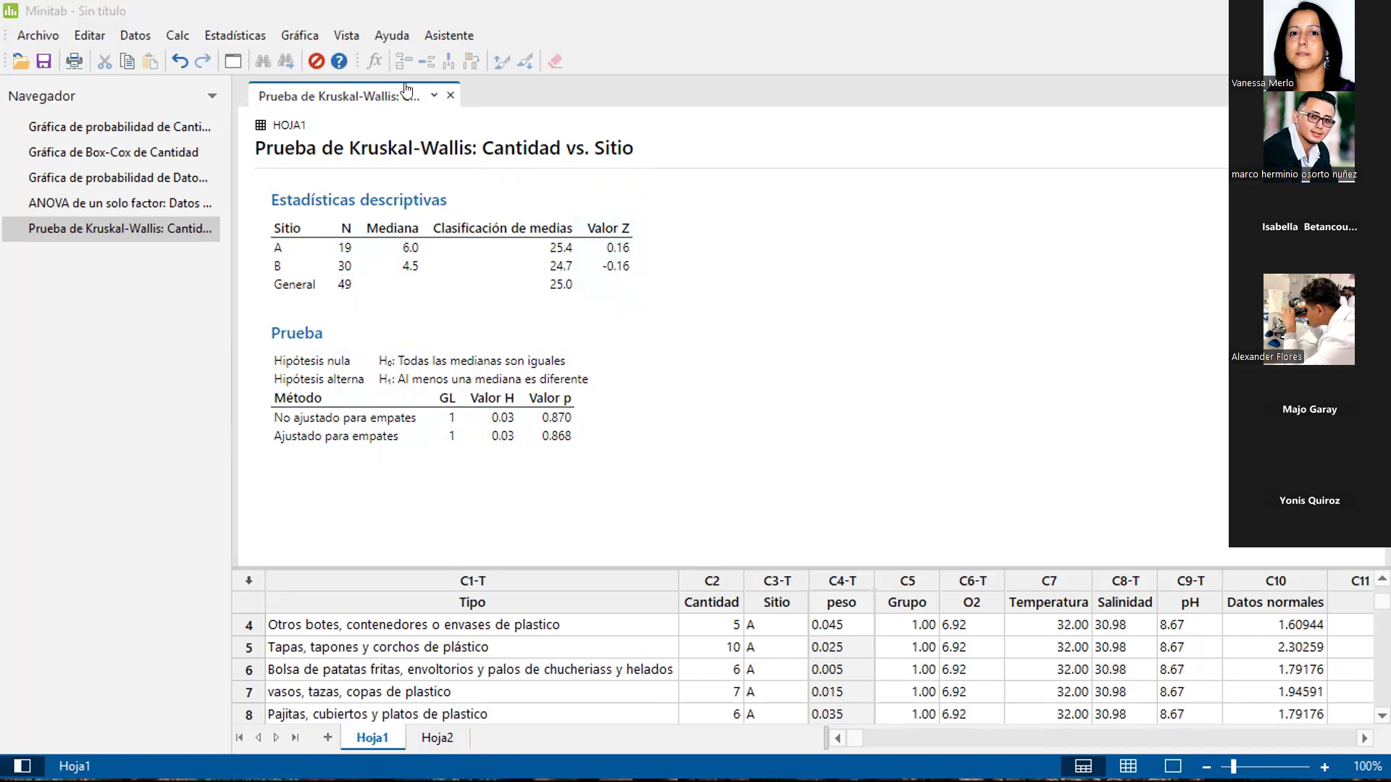
Compare the one-way ANOVA report for Datos normales with the Kruskal-Wallis results for Cantidad vs. Sitio.
click(89, 204)
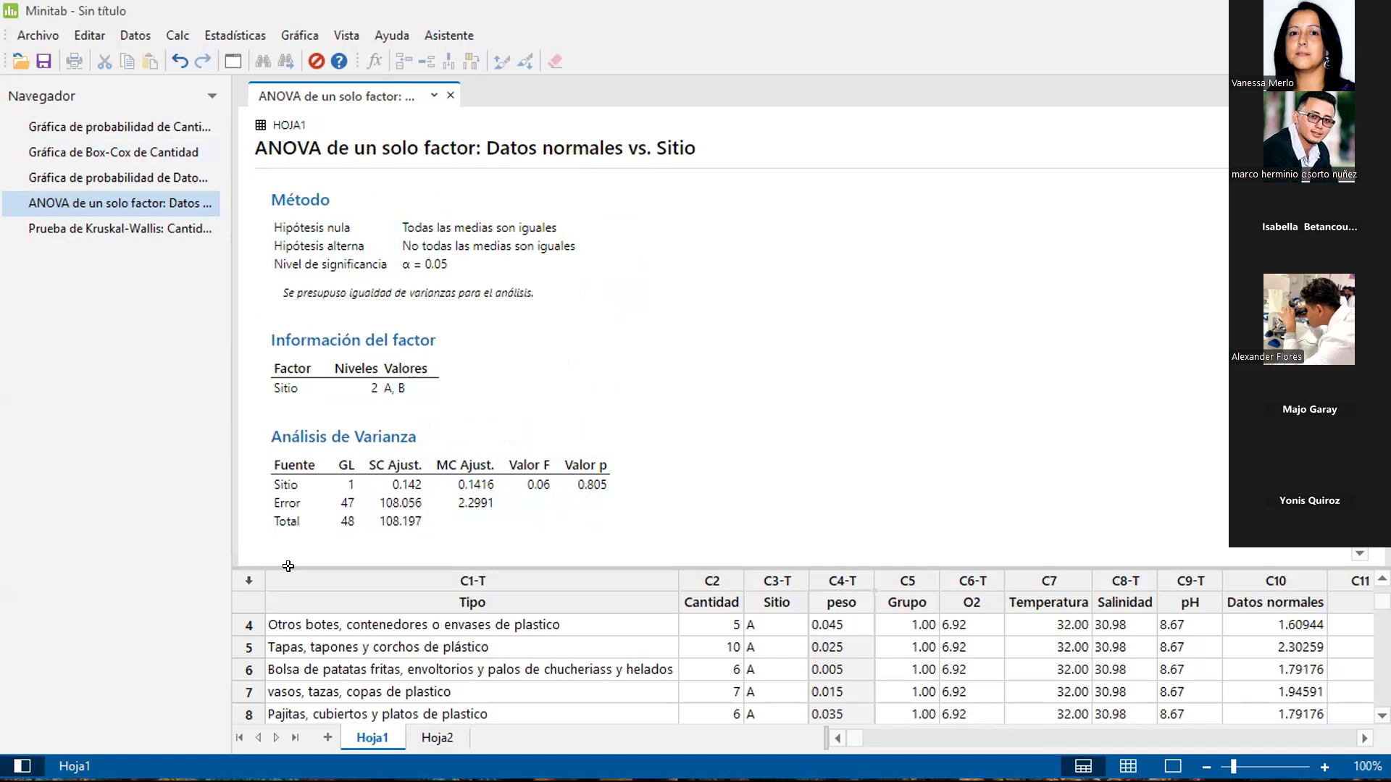
click(99, 237)
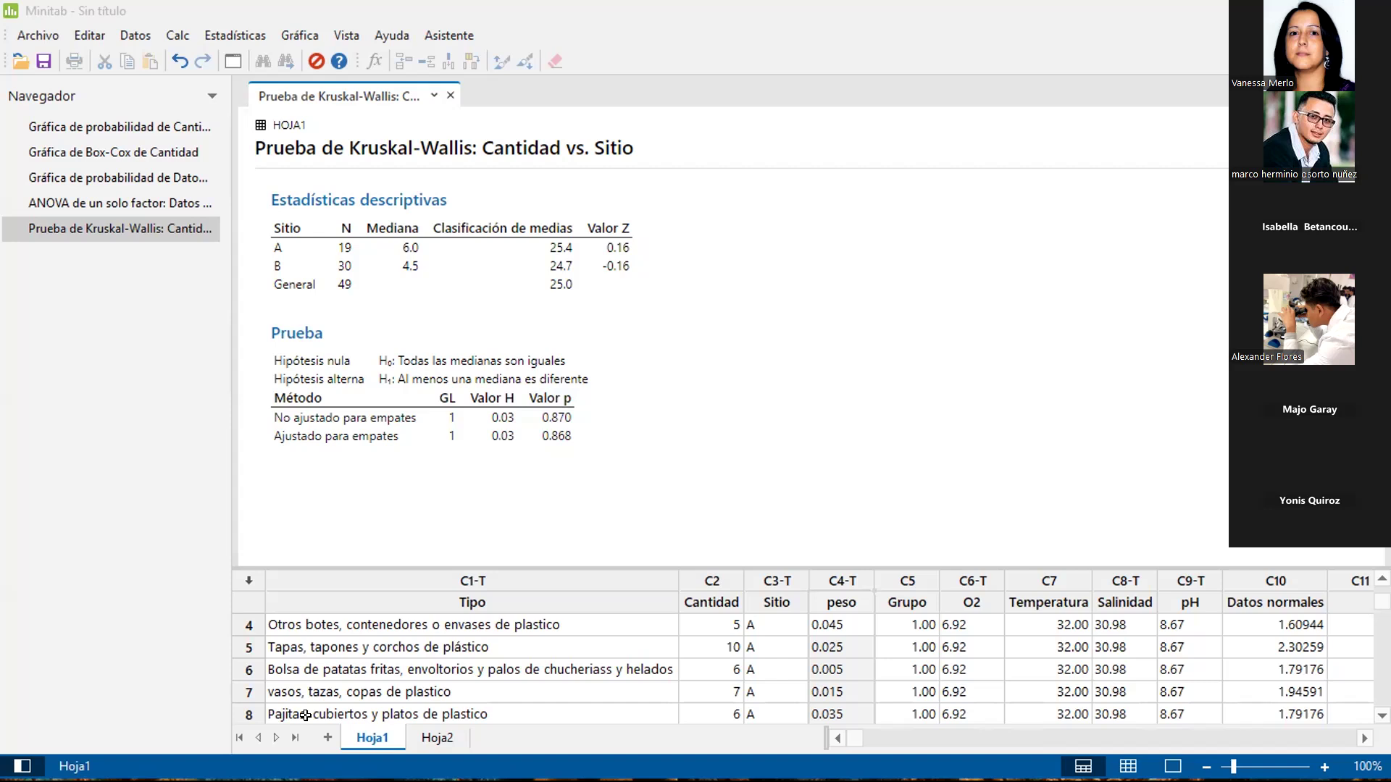
click(234, 34)
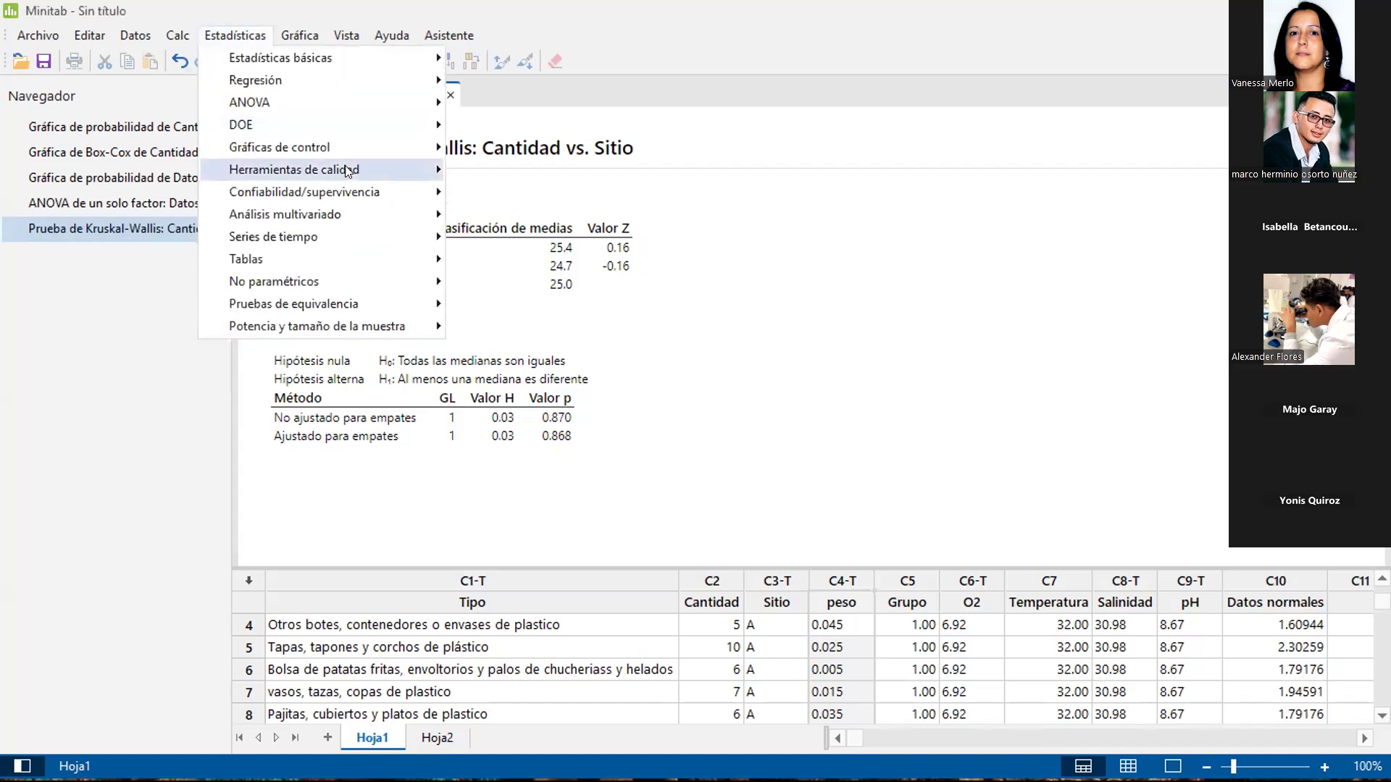
mouse_move(367, 280)
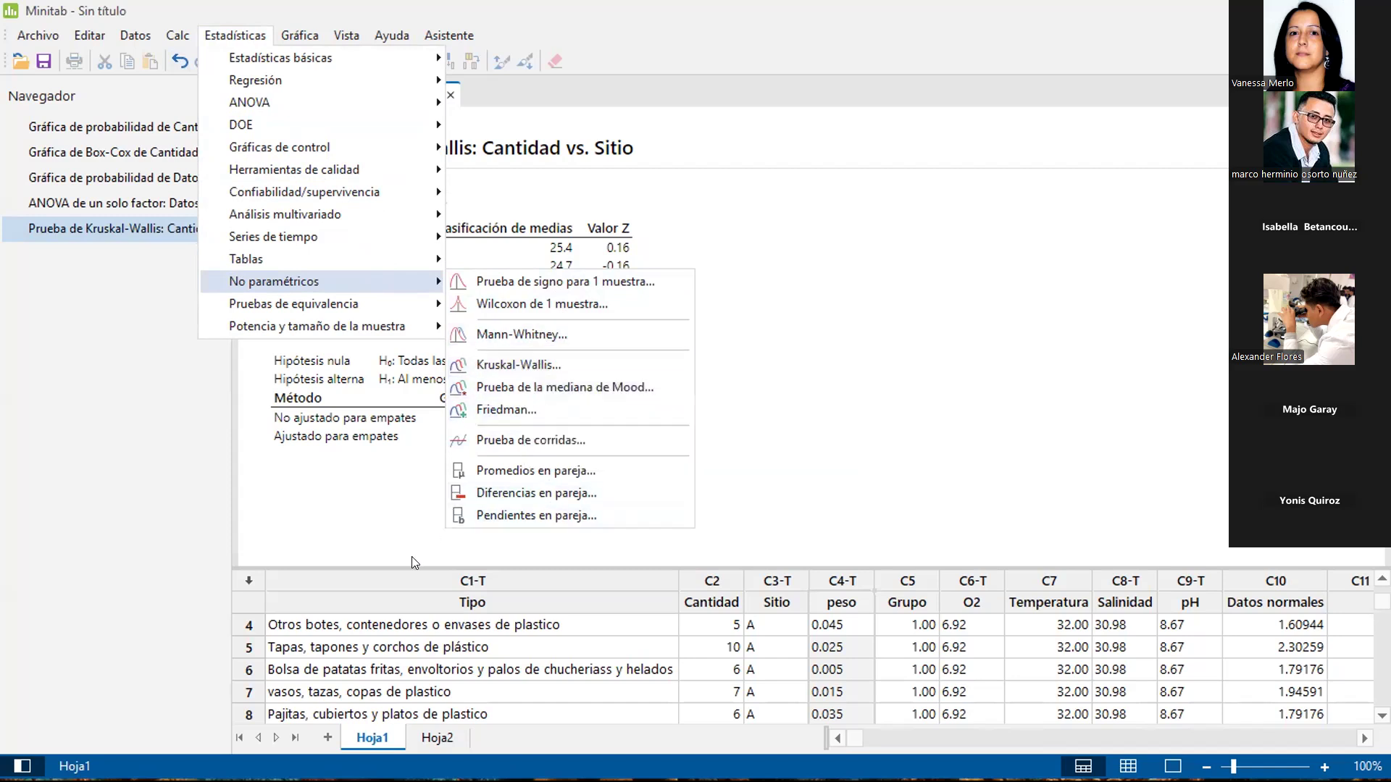
click(374, 606)
Run a Kruskal-Wallis test with Grupo as the response and peso as the factor, and show its test section.
click(236, 35)
mouse_move(362, 273)
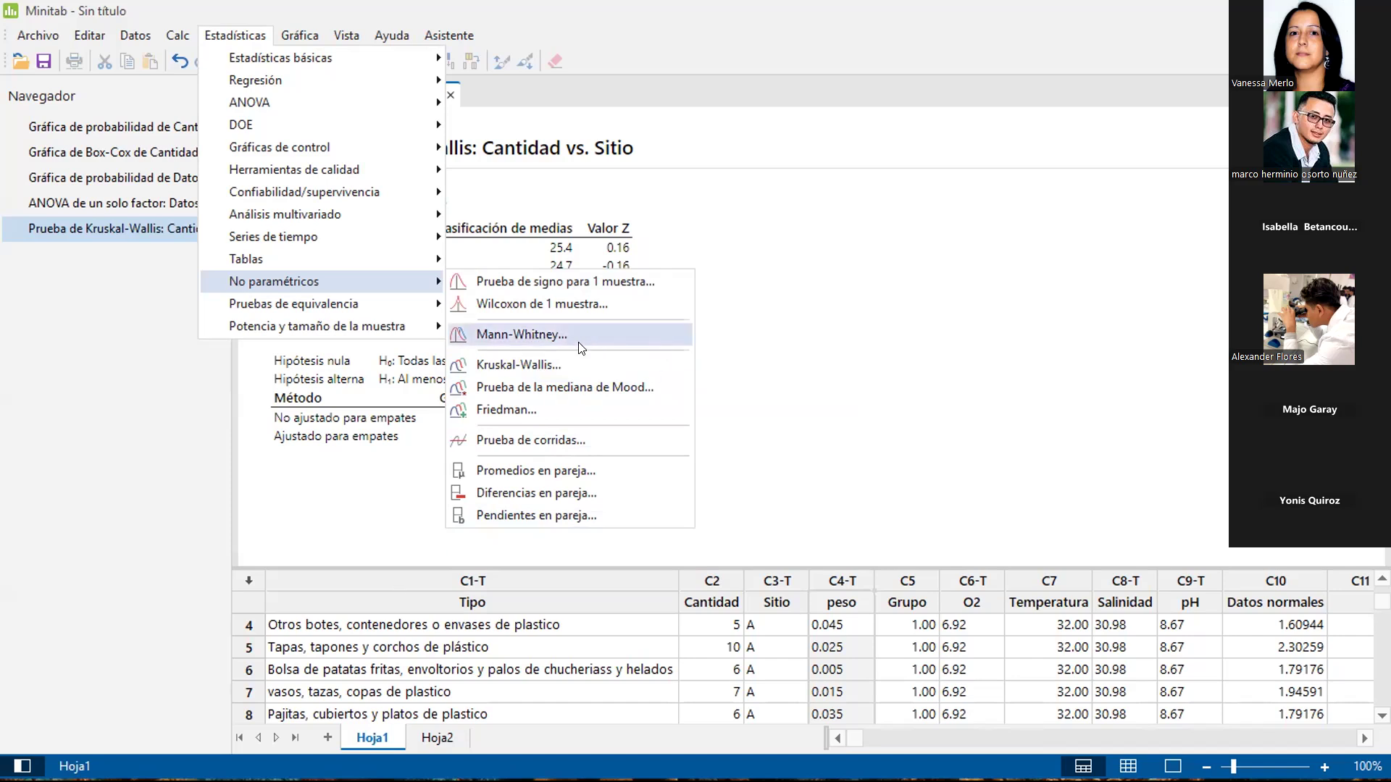
click(518, 364)
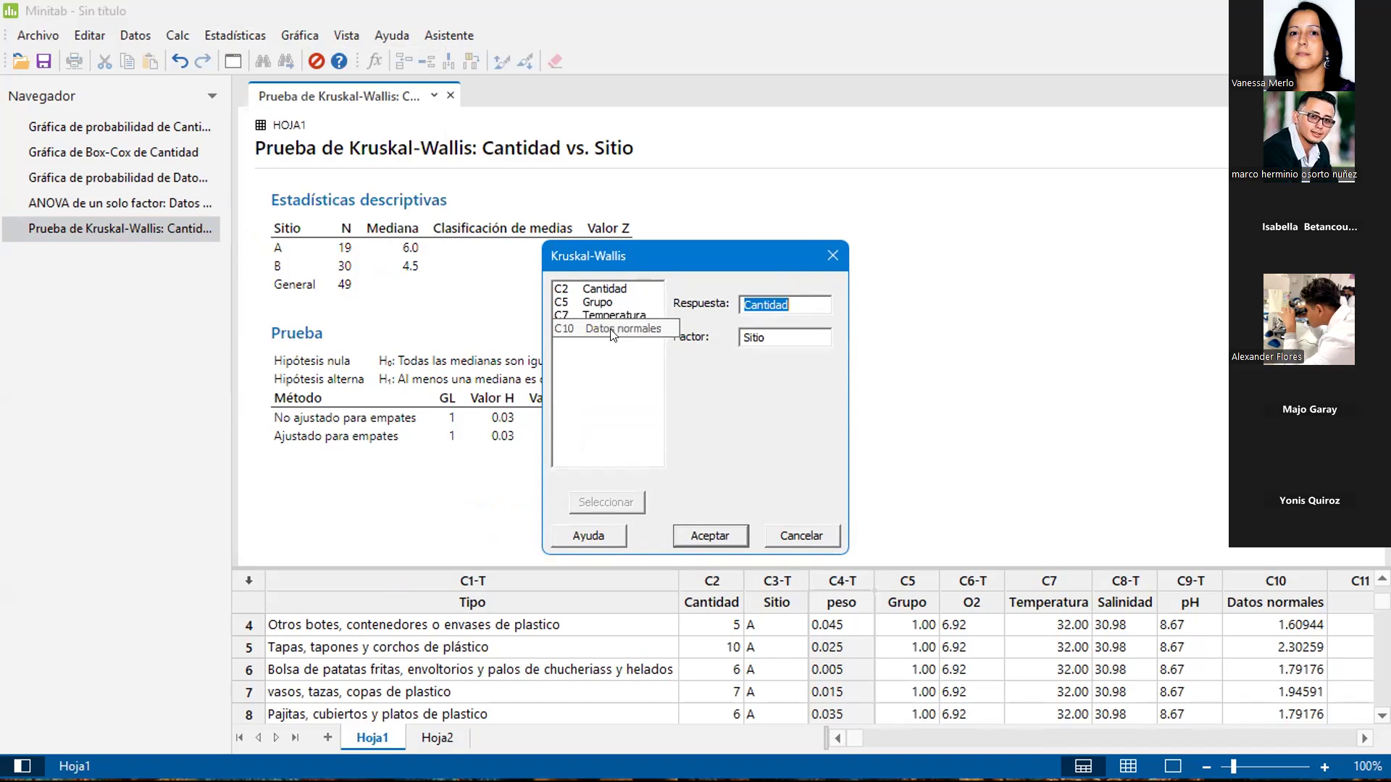
click(782, 297)
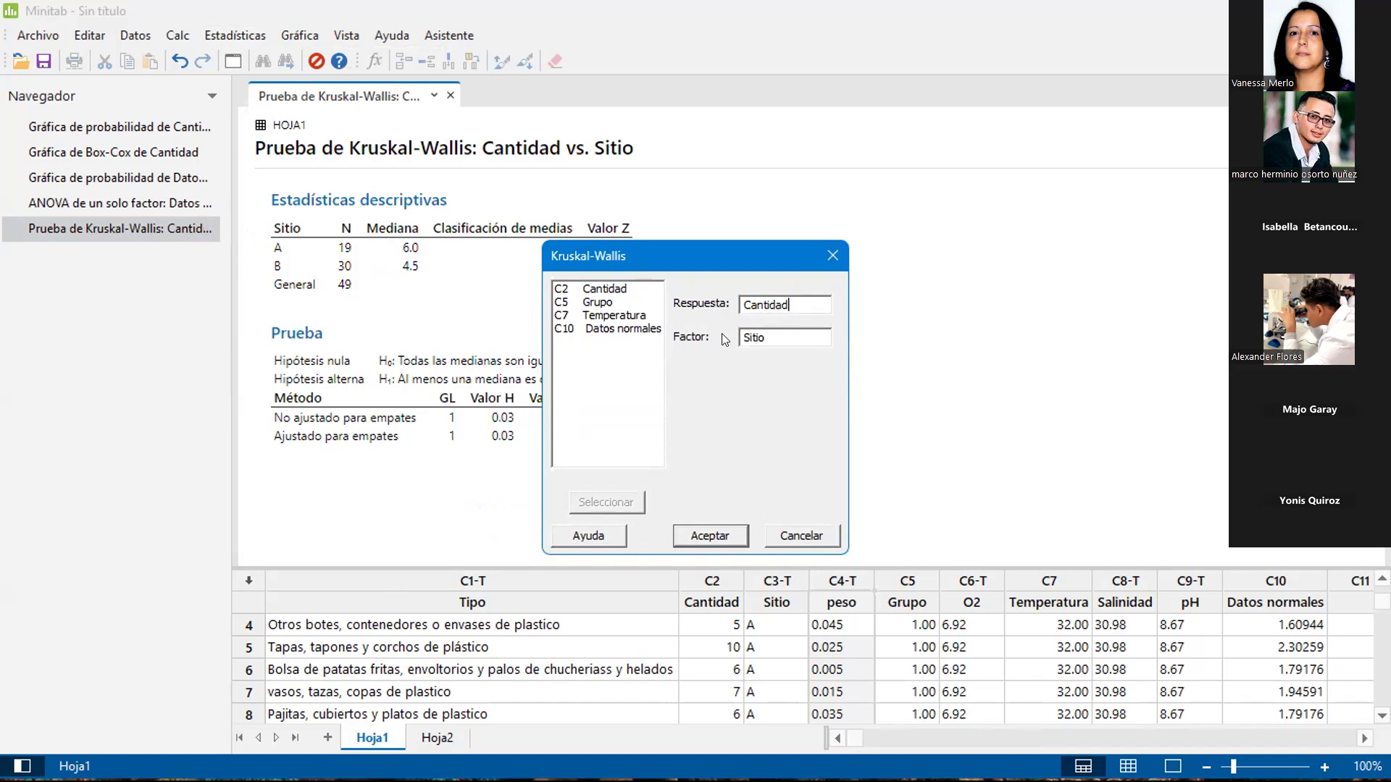
double_click(595, 300)
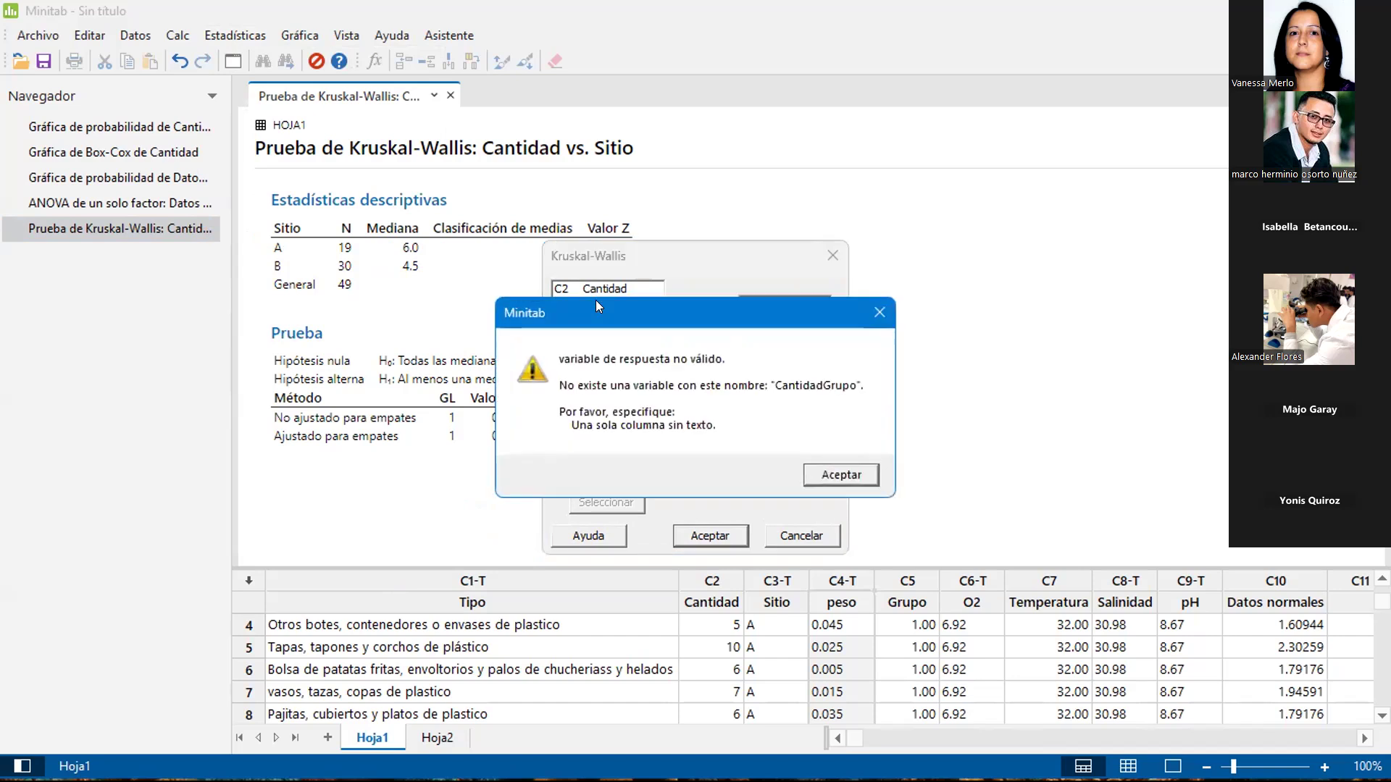
click(839, 478)
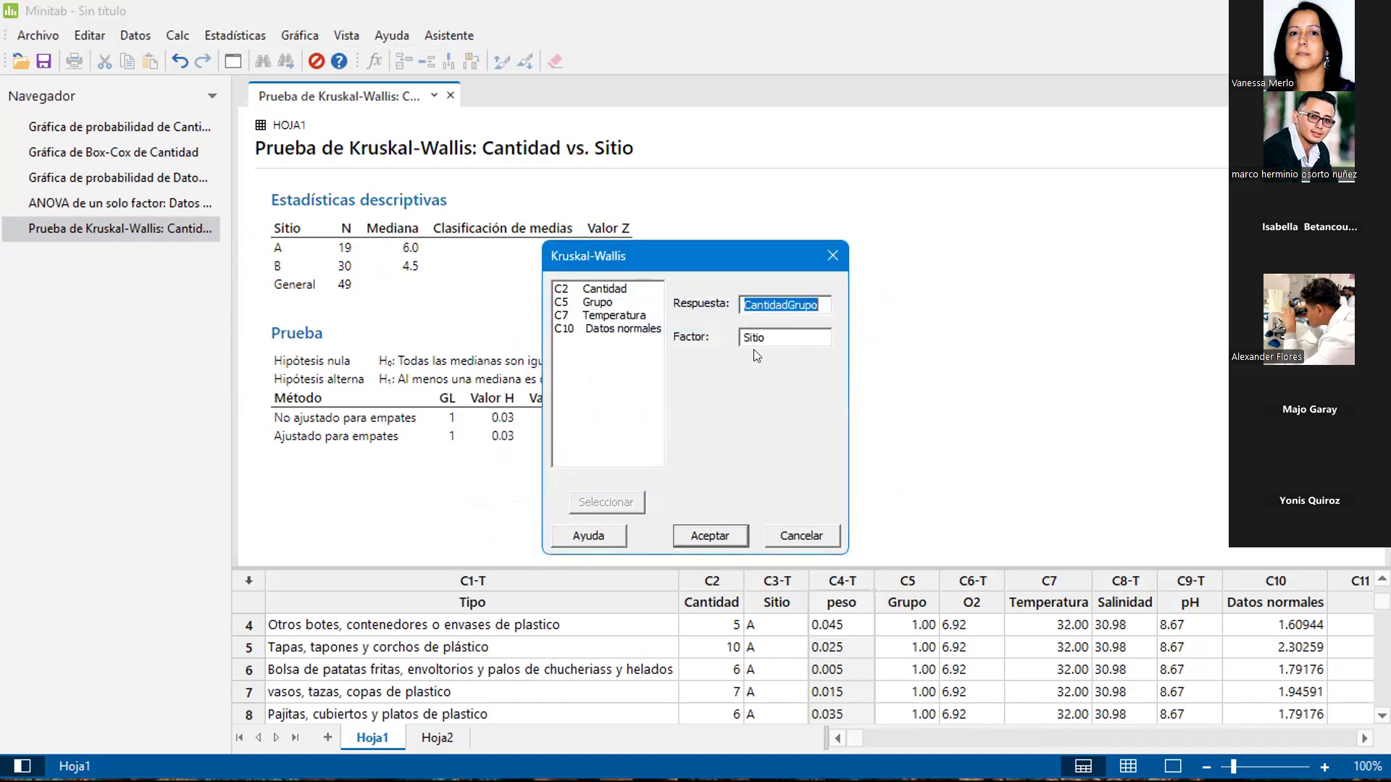
key(BackSpace)
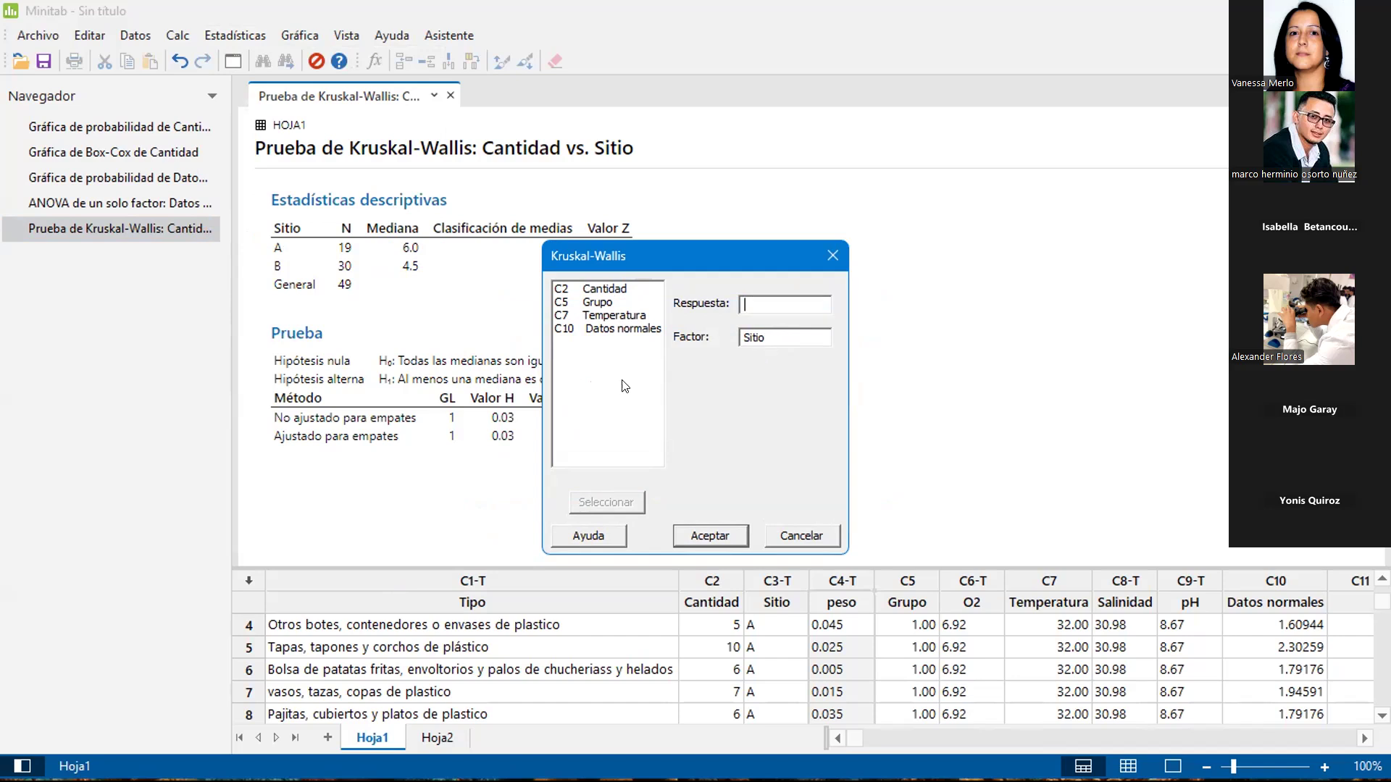
double_click(591, 302)
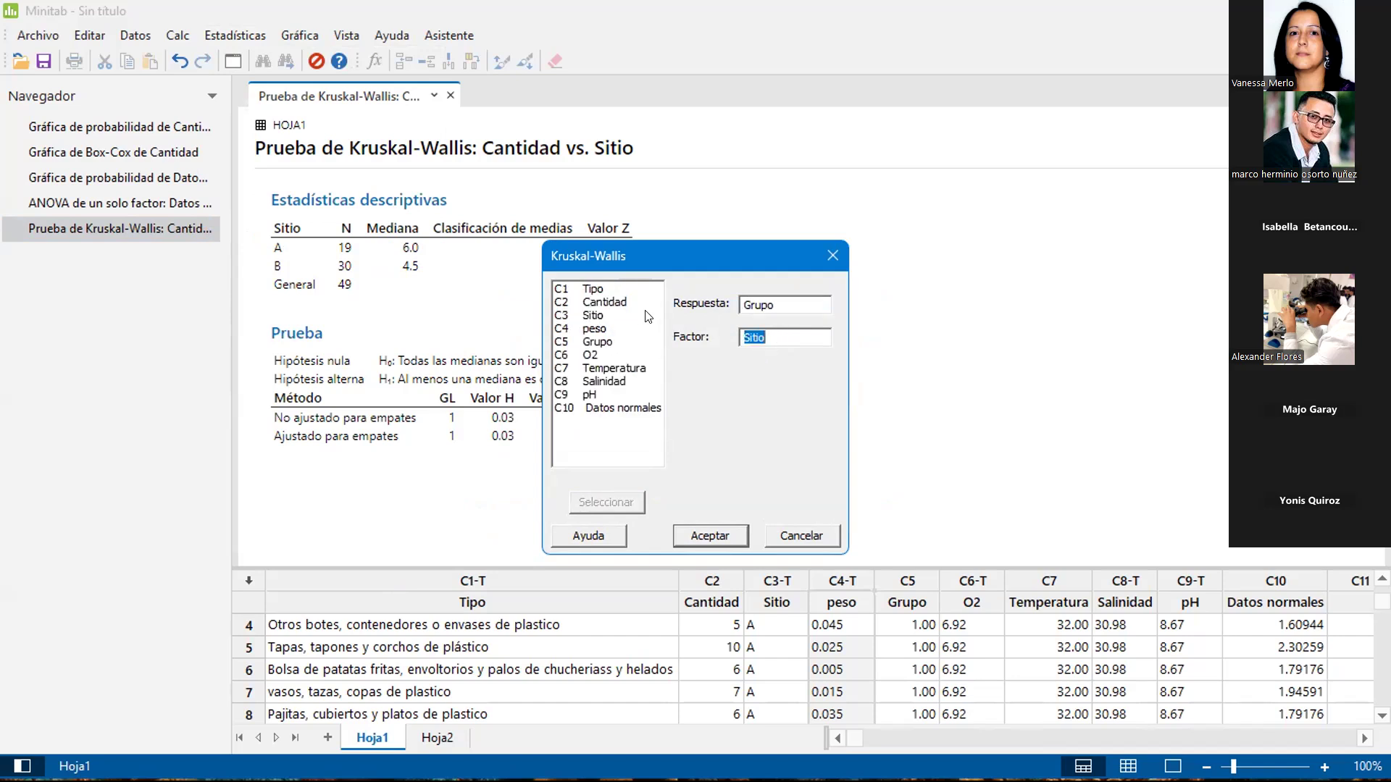
double_click(594, 329)
click(707, 533)
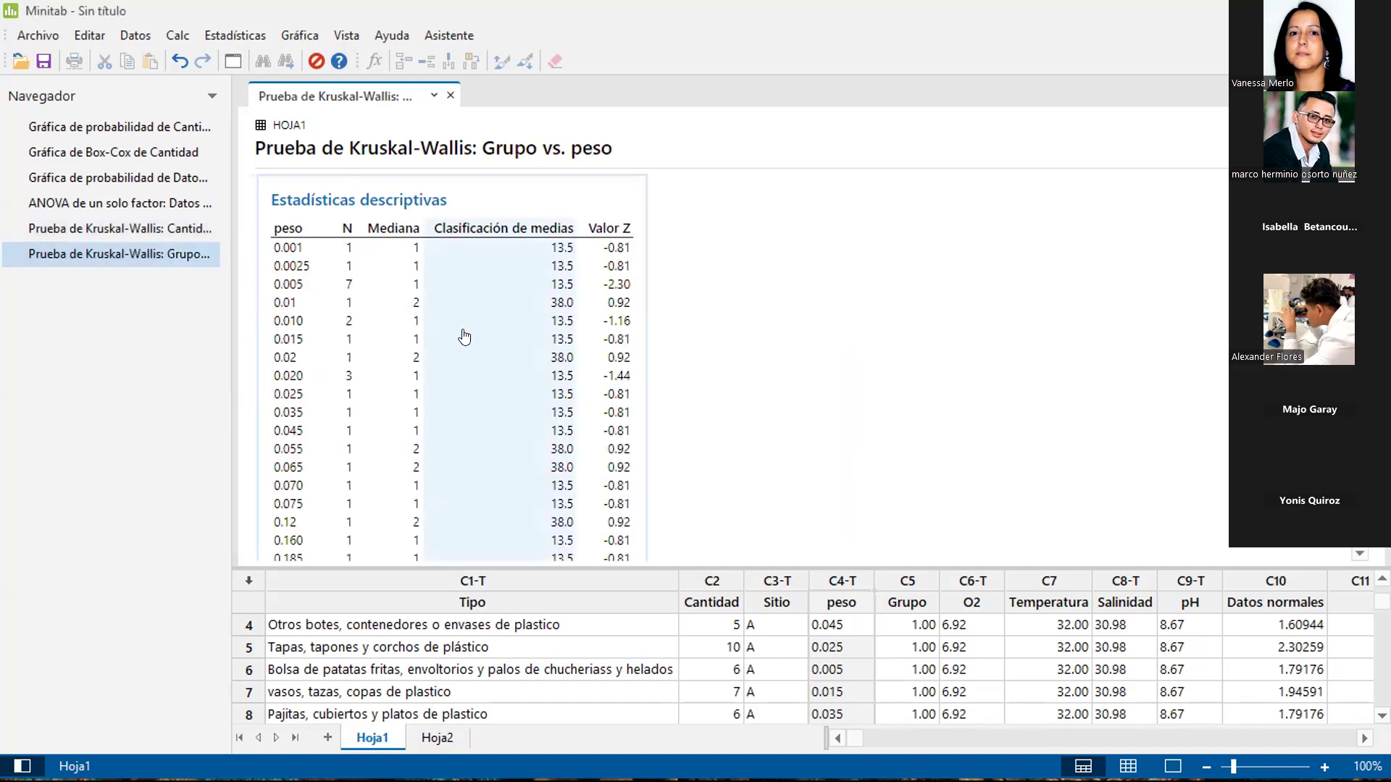
scroll(464, 337, down, 8)
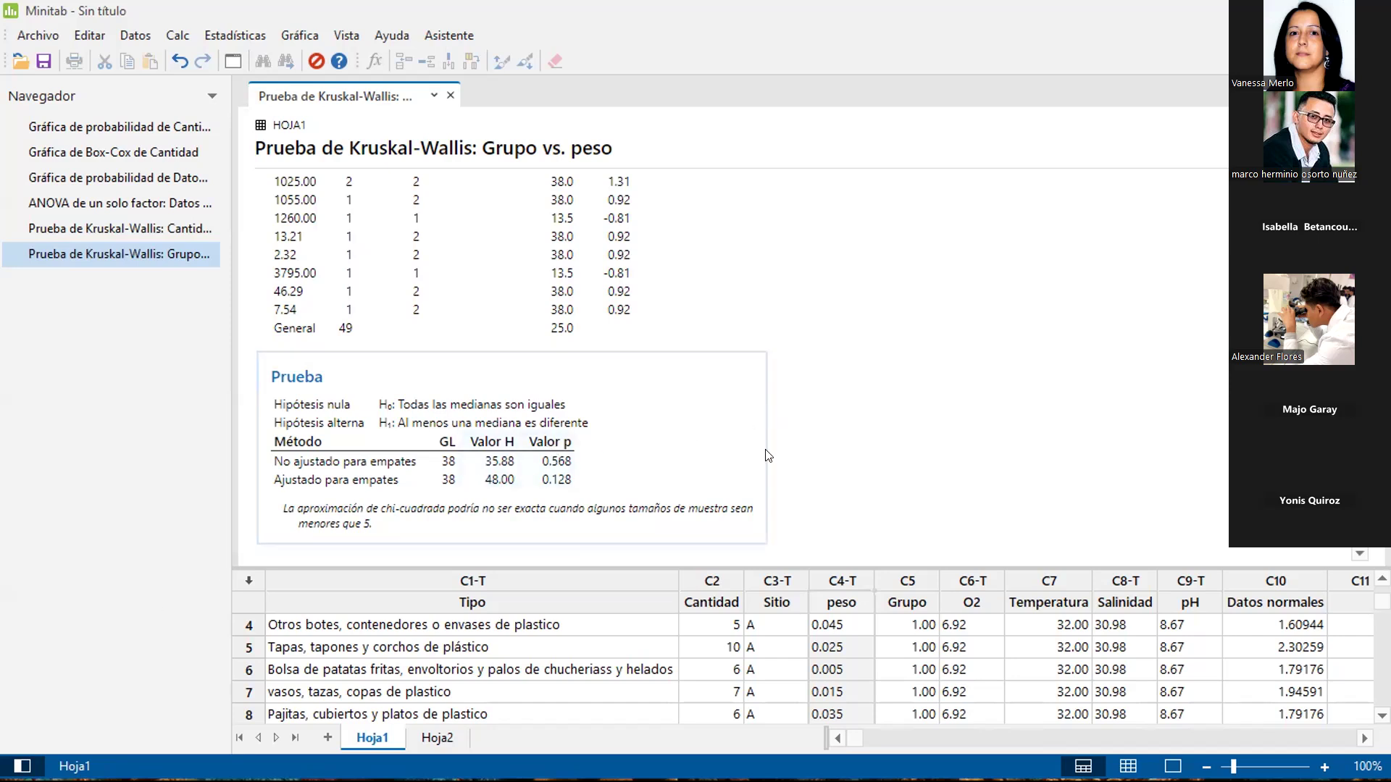
Set up a principal components analysis of Cantidad, Grupo and Temperatura with 3 components to calculate.
click(246, 35)
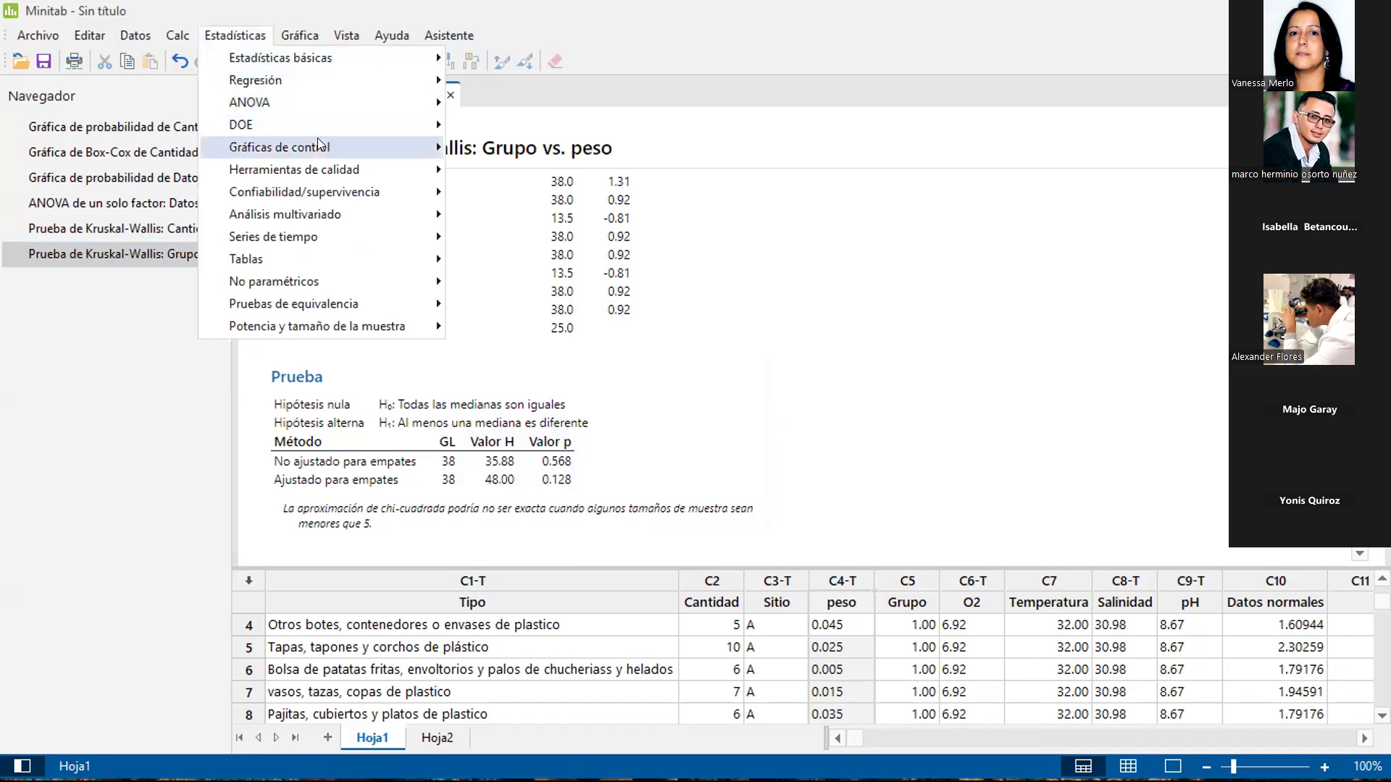
mouse_move(302, 218)
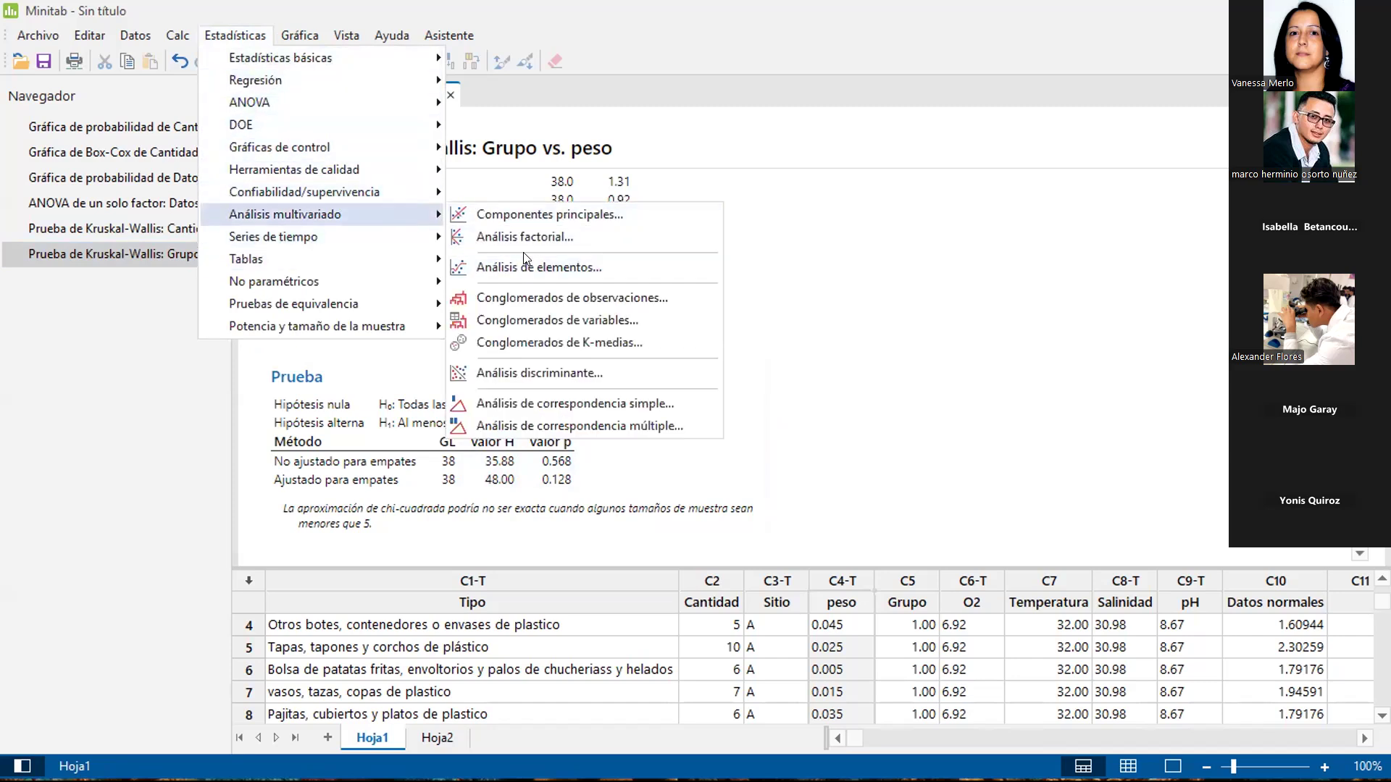
click(504, 214)
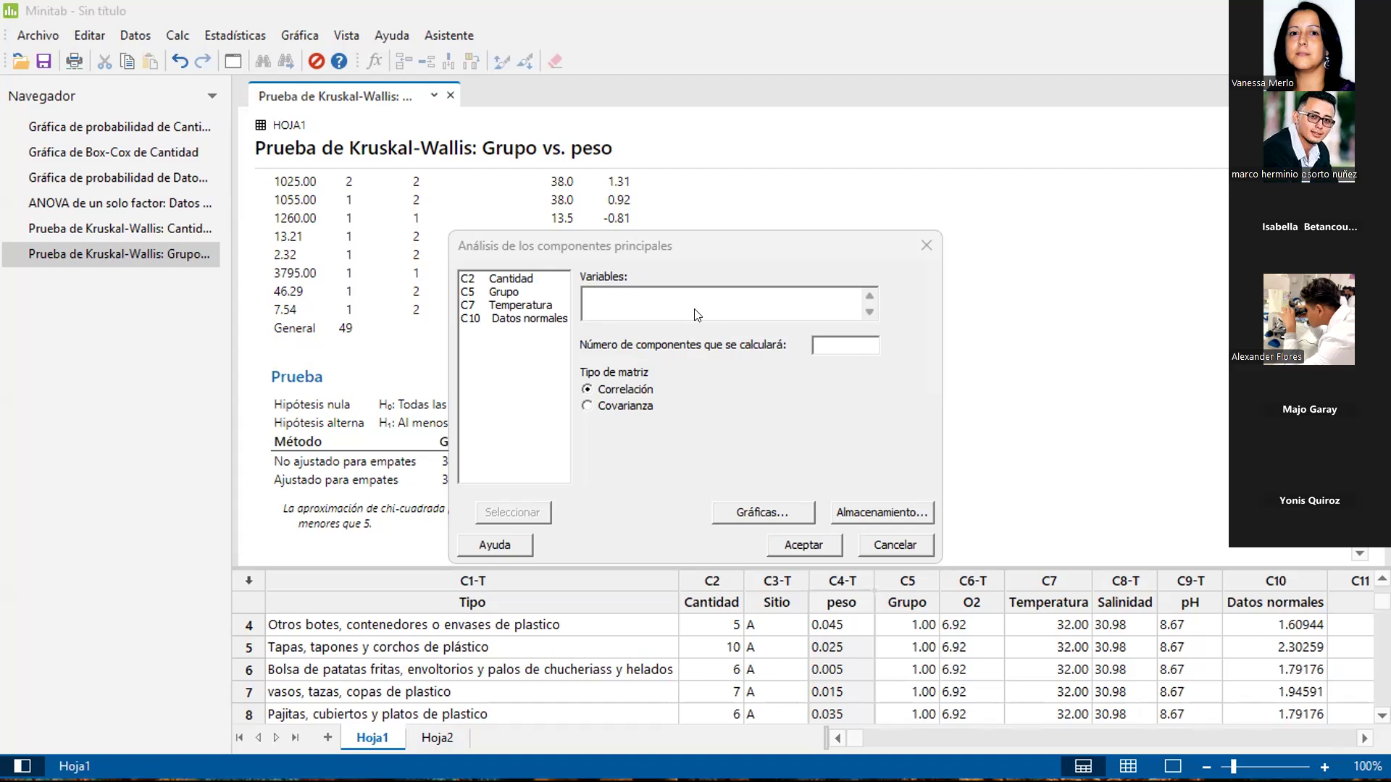
click(512, 278)
double_click(512, 278)
double_click(510, 291)
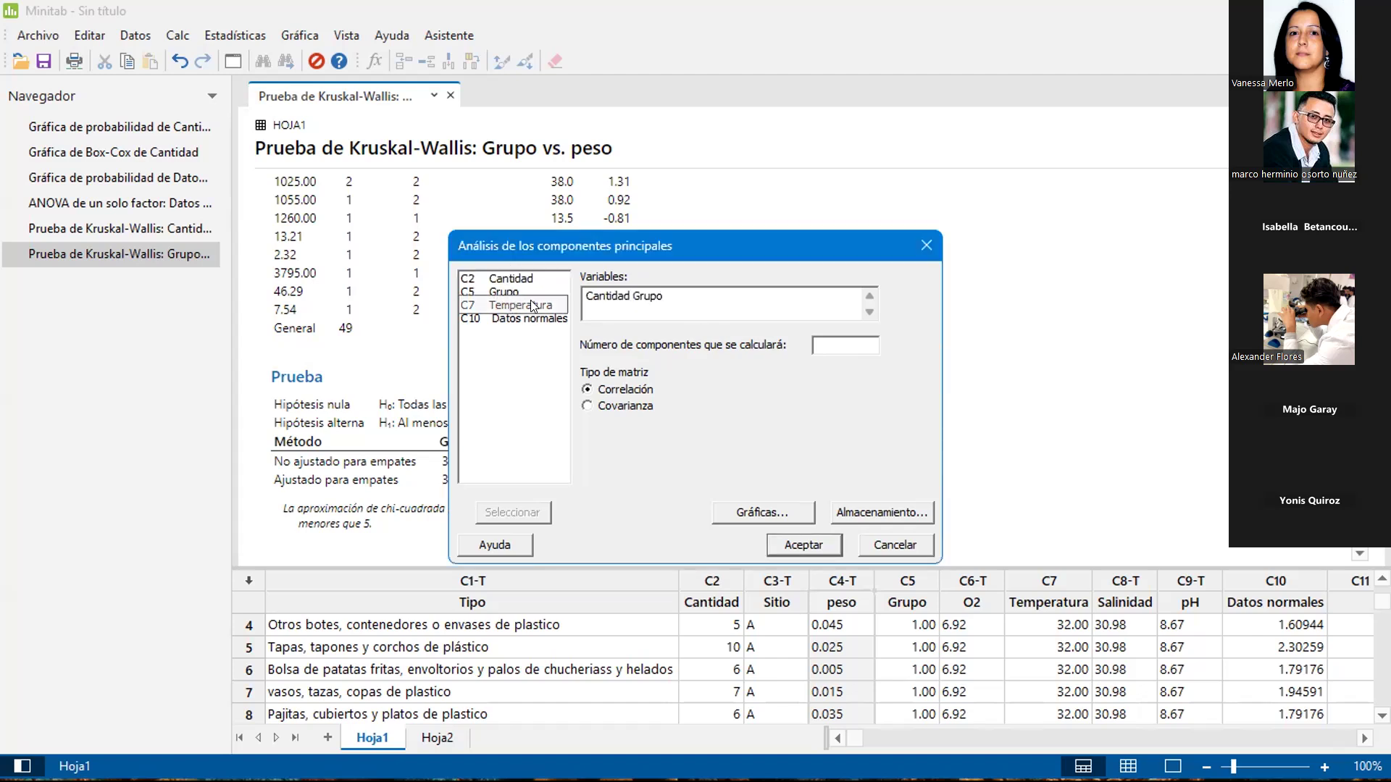
double_click(510, 305)
click(830, 347)
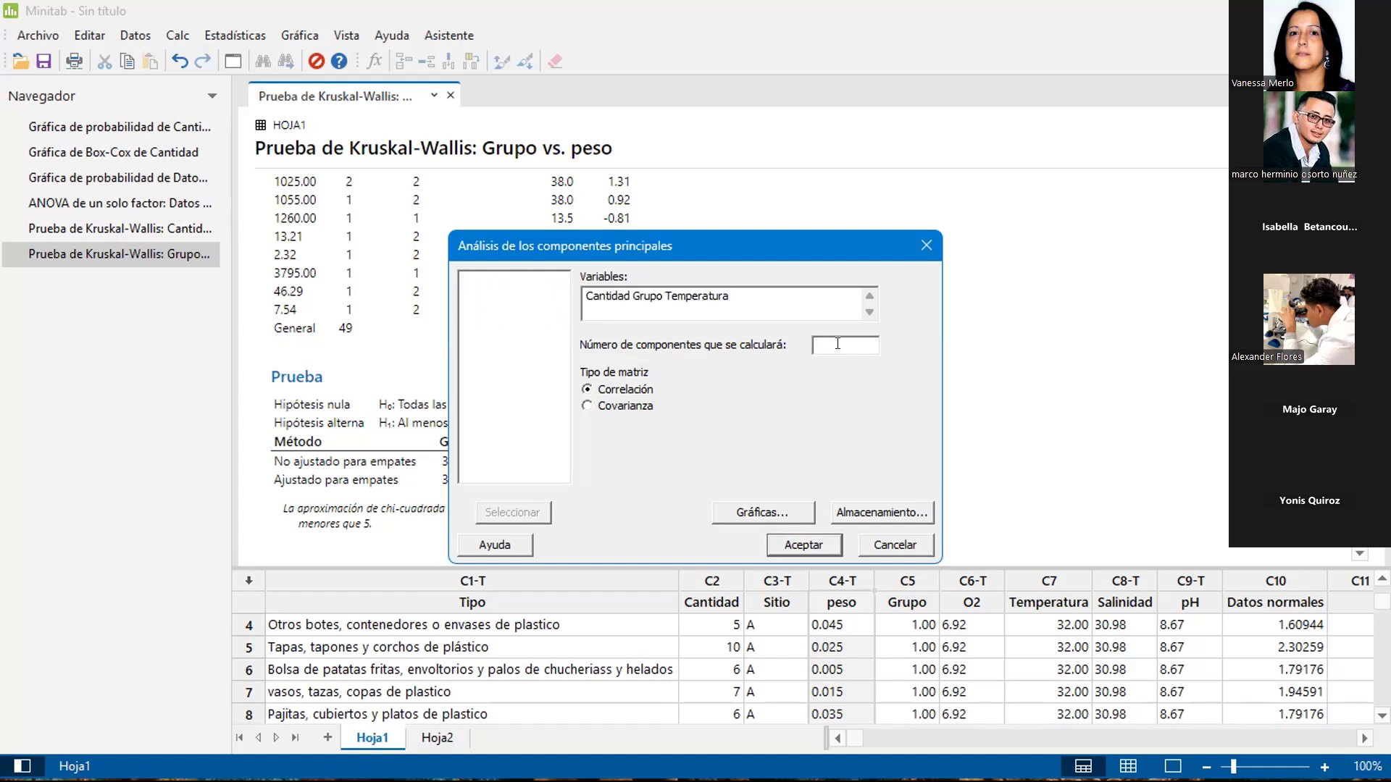
text(3)
Include the scree, score, loading, biplot and outlier graphs, and run the principal components analysis.
click(759, 513)
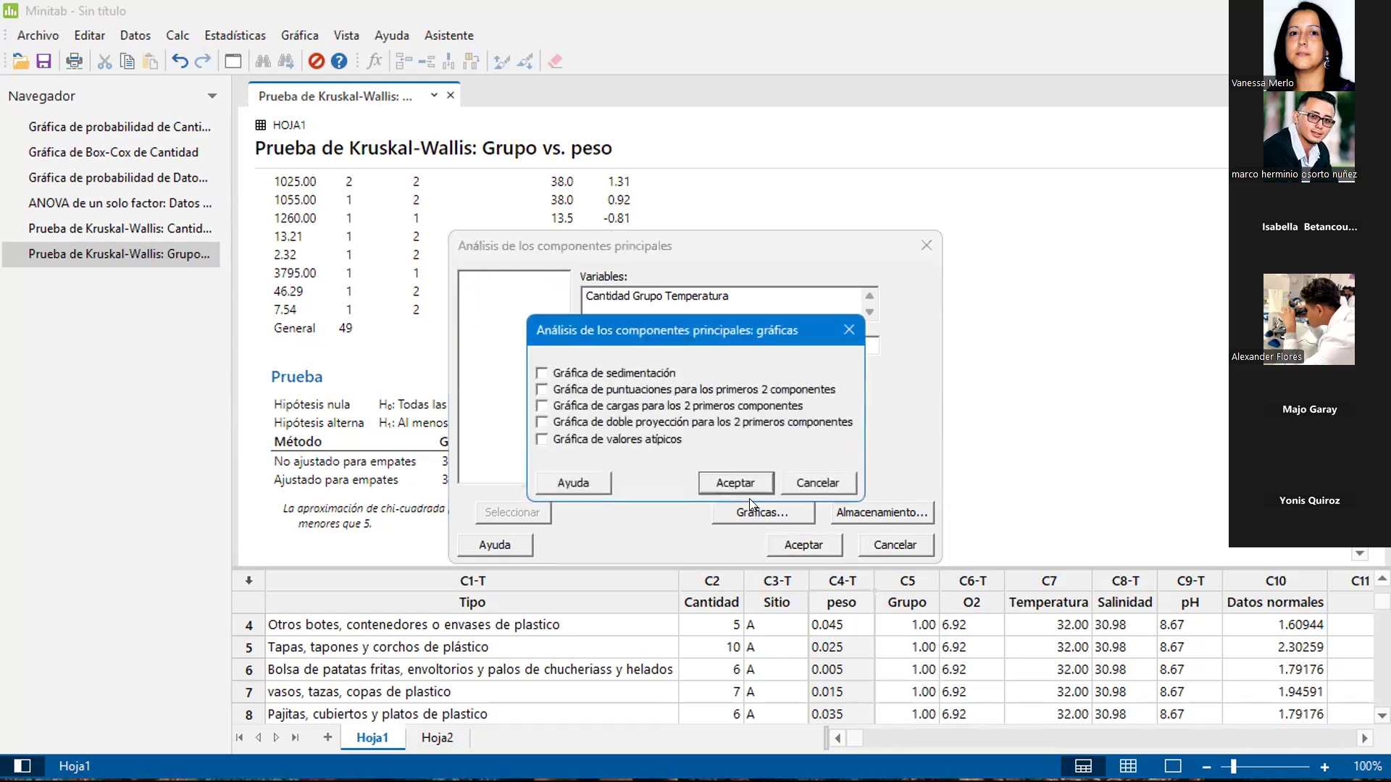
click(542, 373)
click(542, 390)
click(542, 405)
click(541, 422)
click(542, 439)
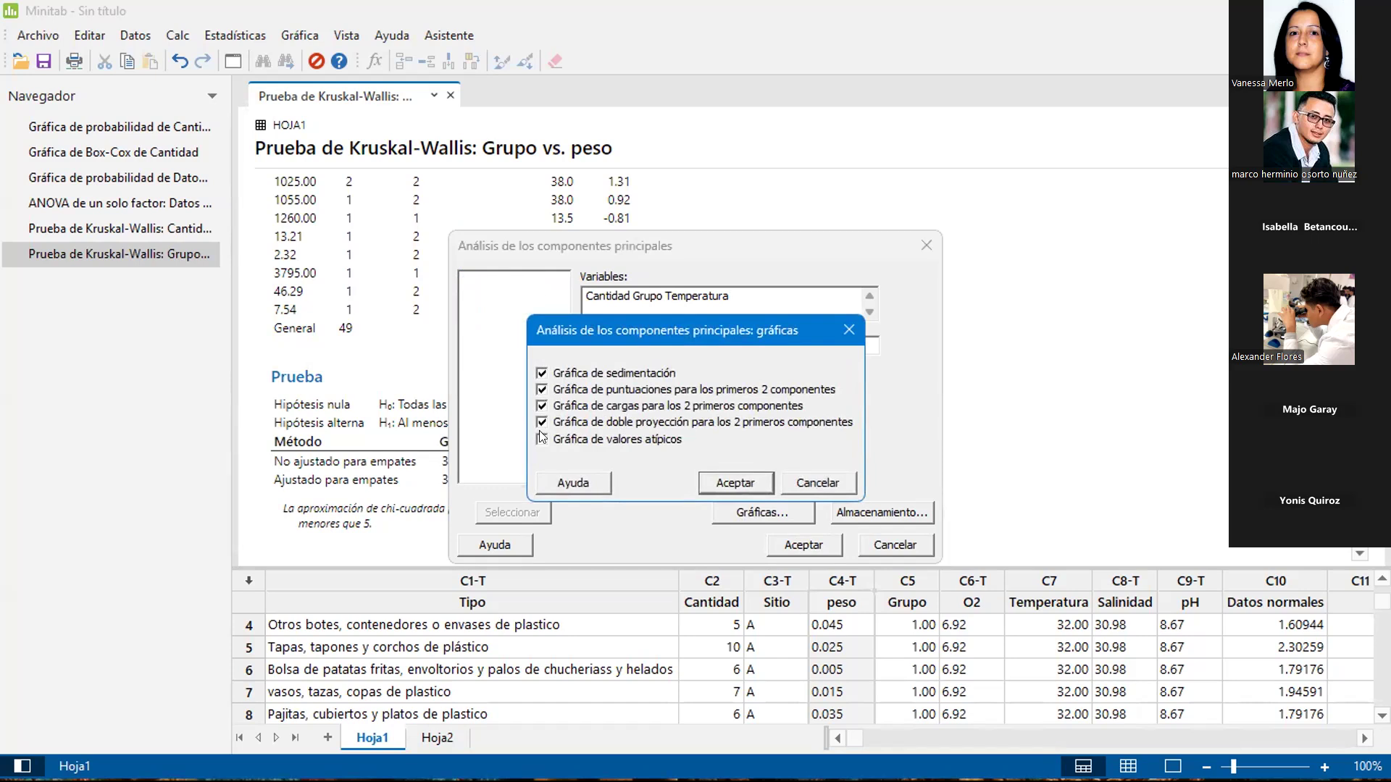
click(724, 483)
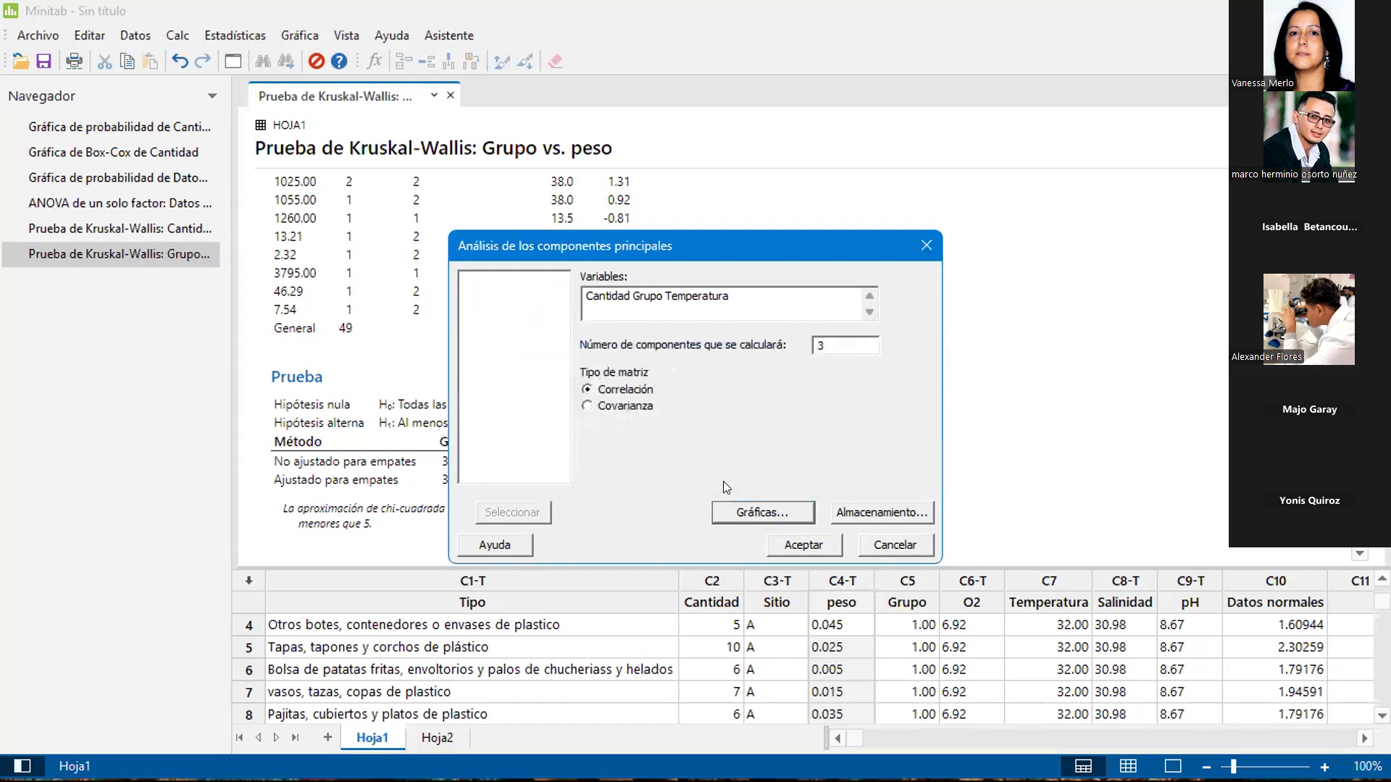
click(790, 542)
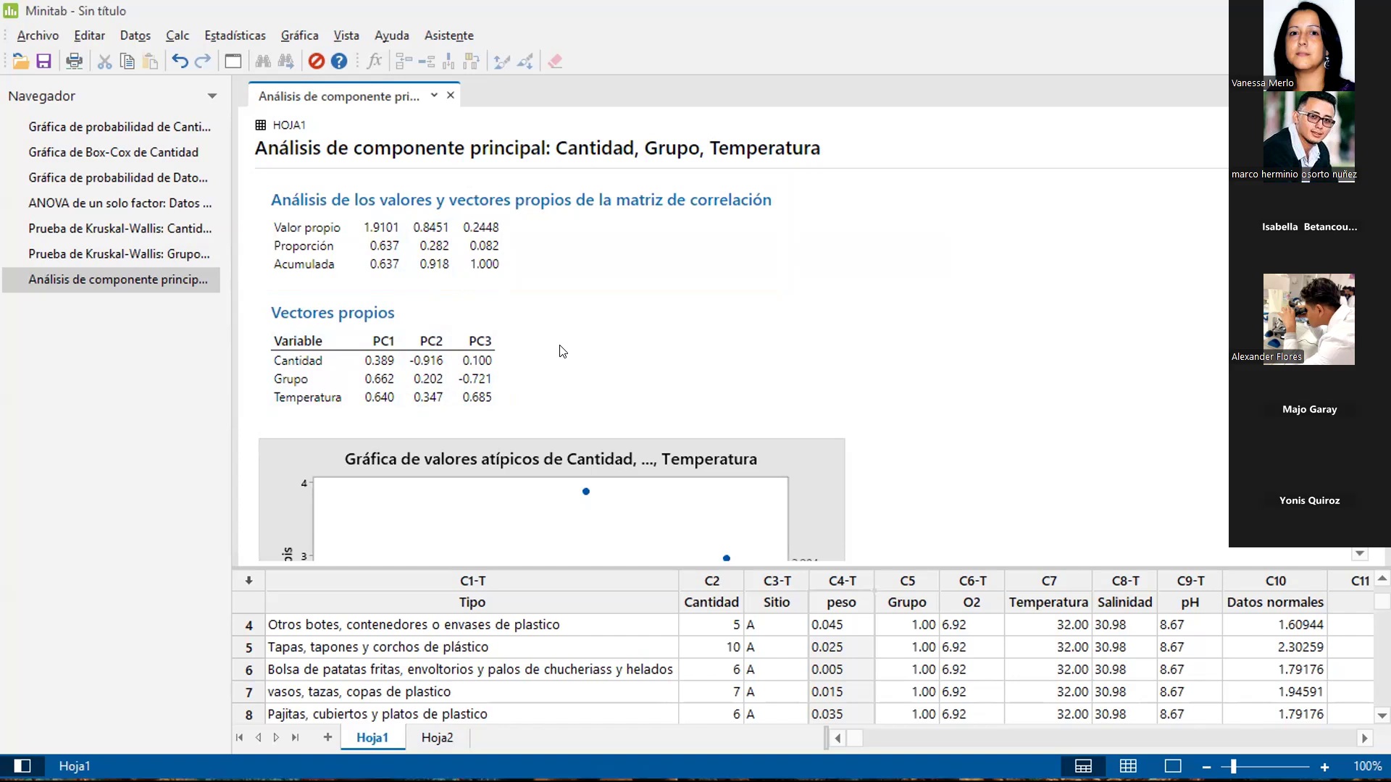
Examine the eigenvalue analysis and the eigenvectors table in the principal components report.
key(alt+a)
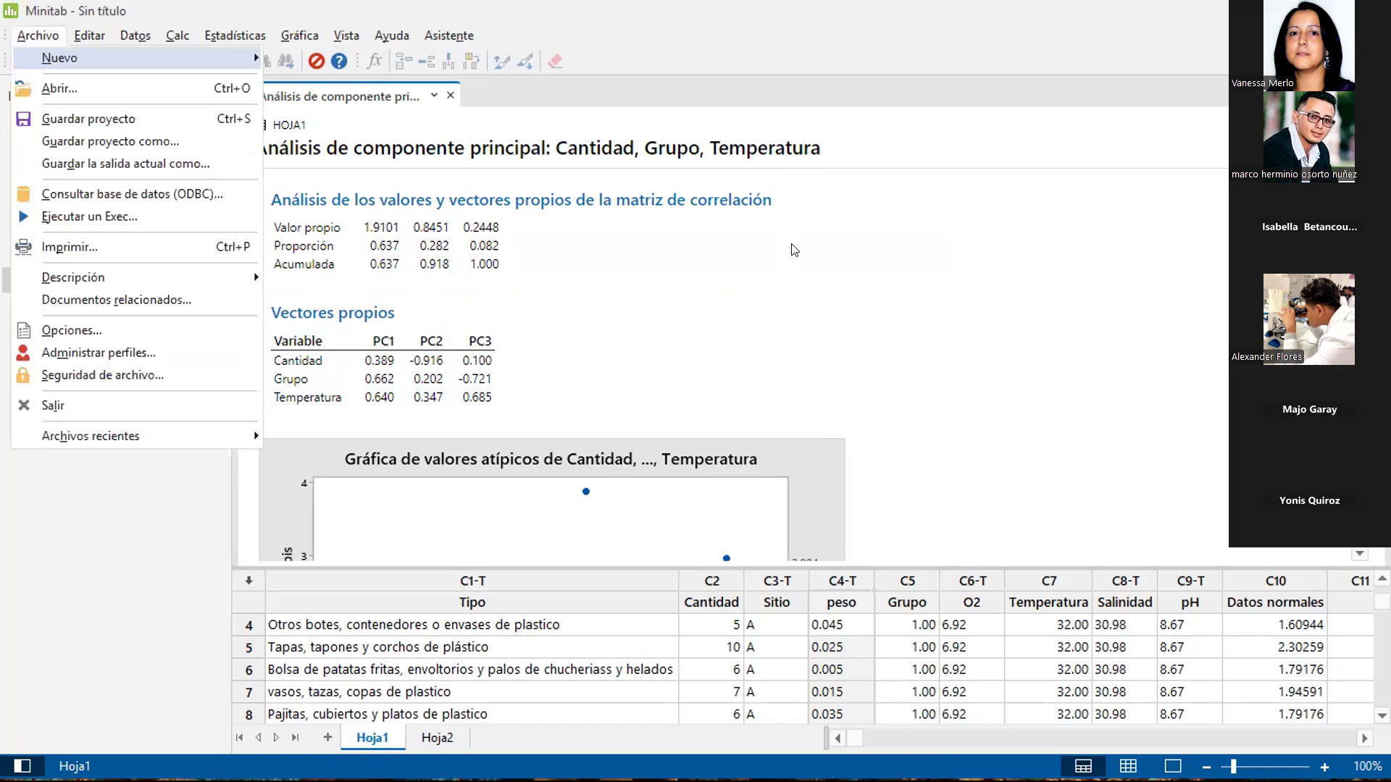
key(Escape)
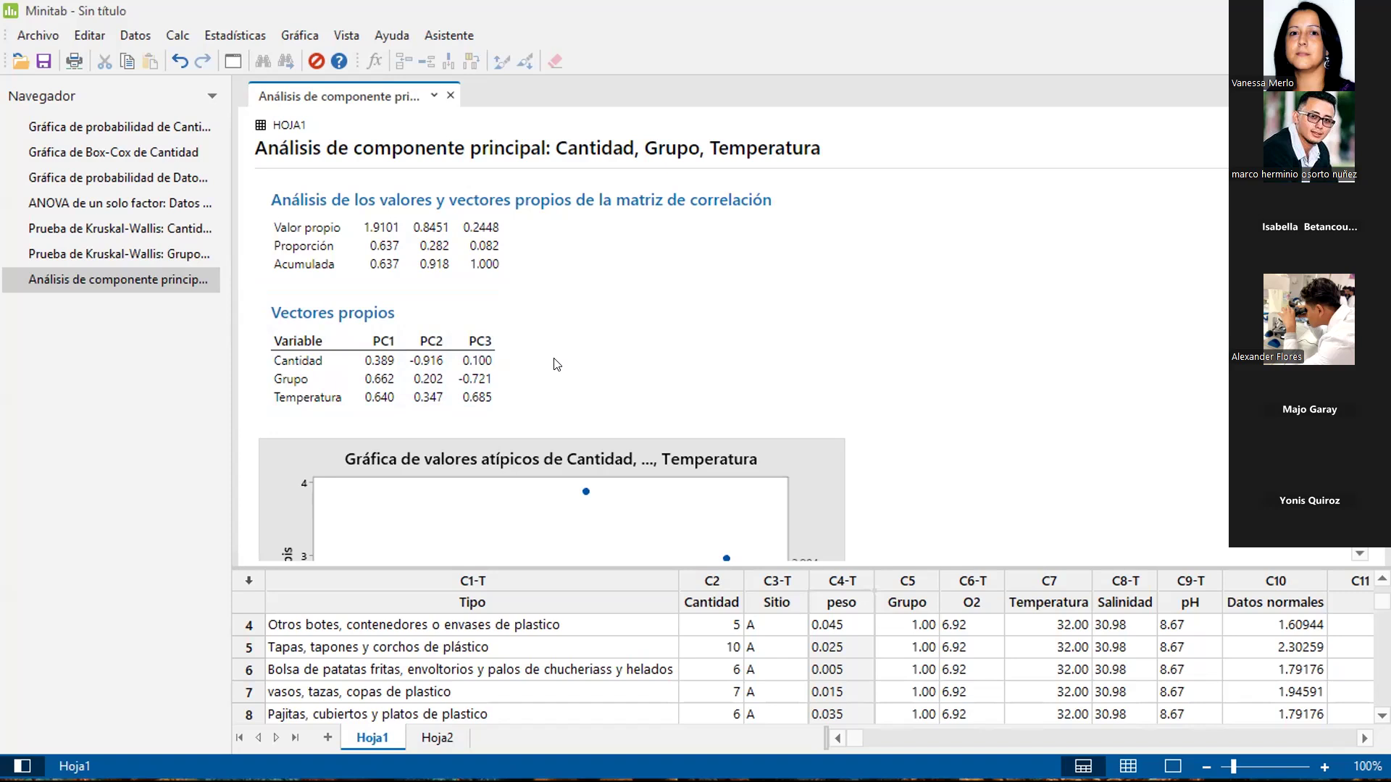
scroll(558, 362, down, 3)
scroll(564, 355, up, 3)
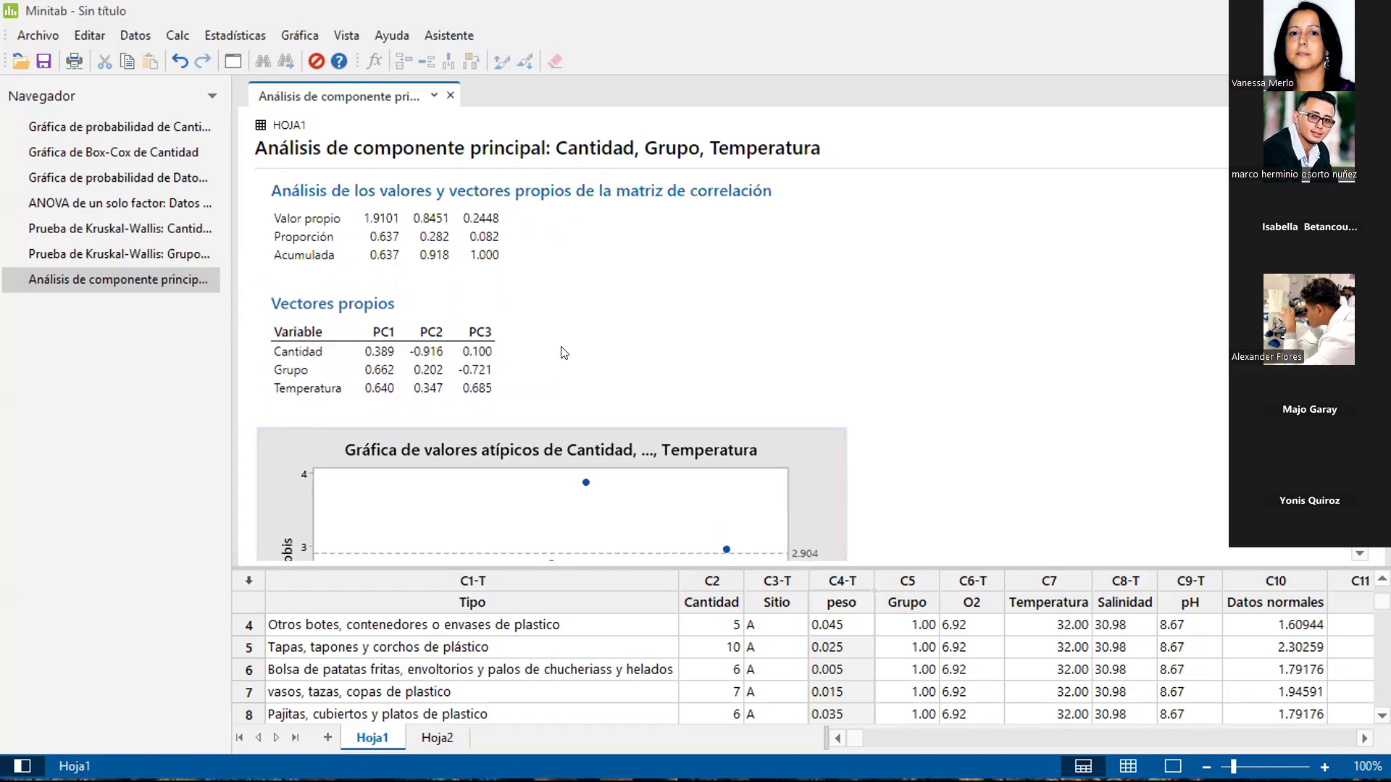
scroll(563, 353, up, 1)
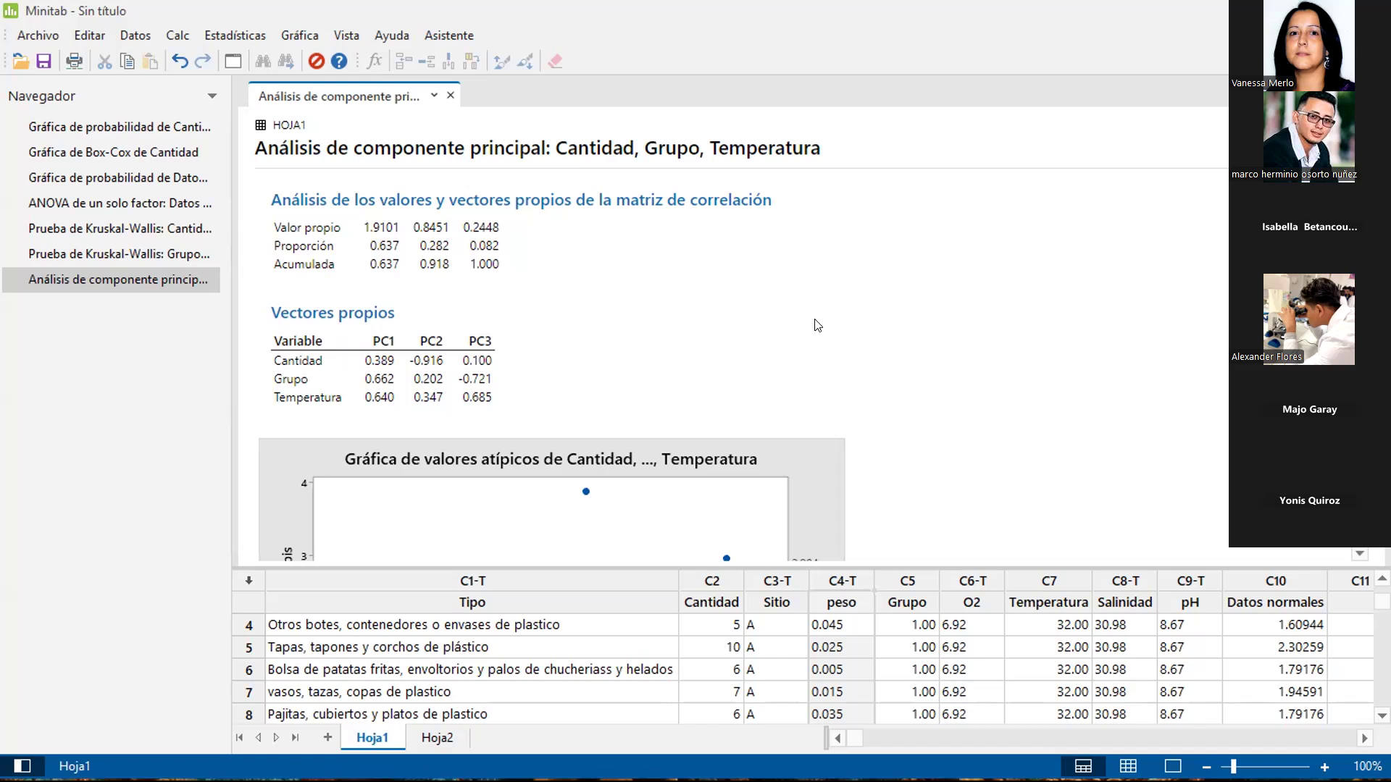
Review the outlier, scree, score and loading plots and the biplot of the principal components analysis.
scroll(906, 337, down, 5)
scroll(909, 337, up, 3)
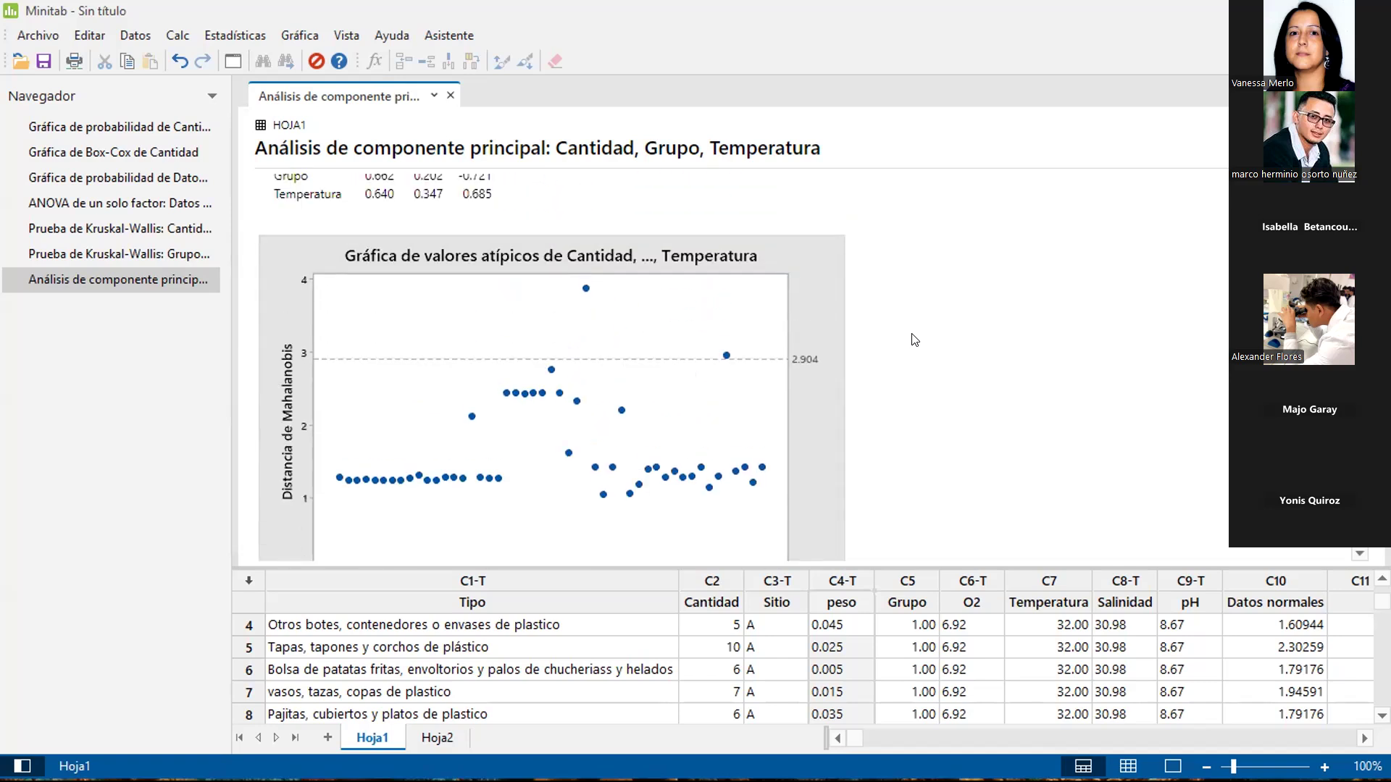
scroll(914, 340, down, 5)
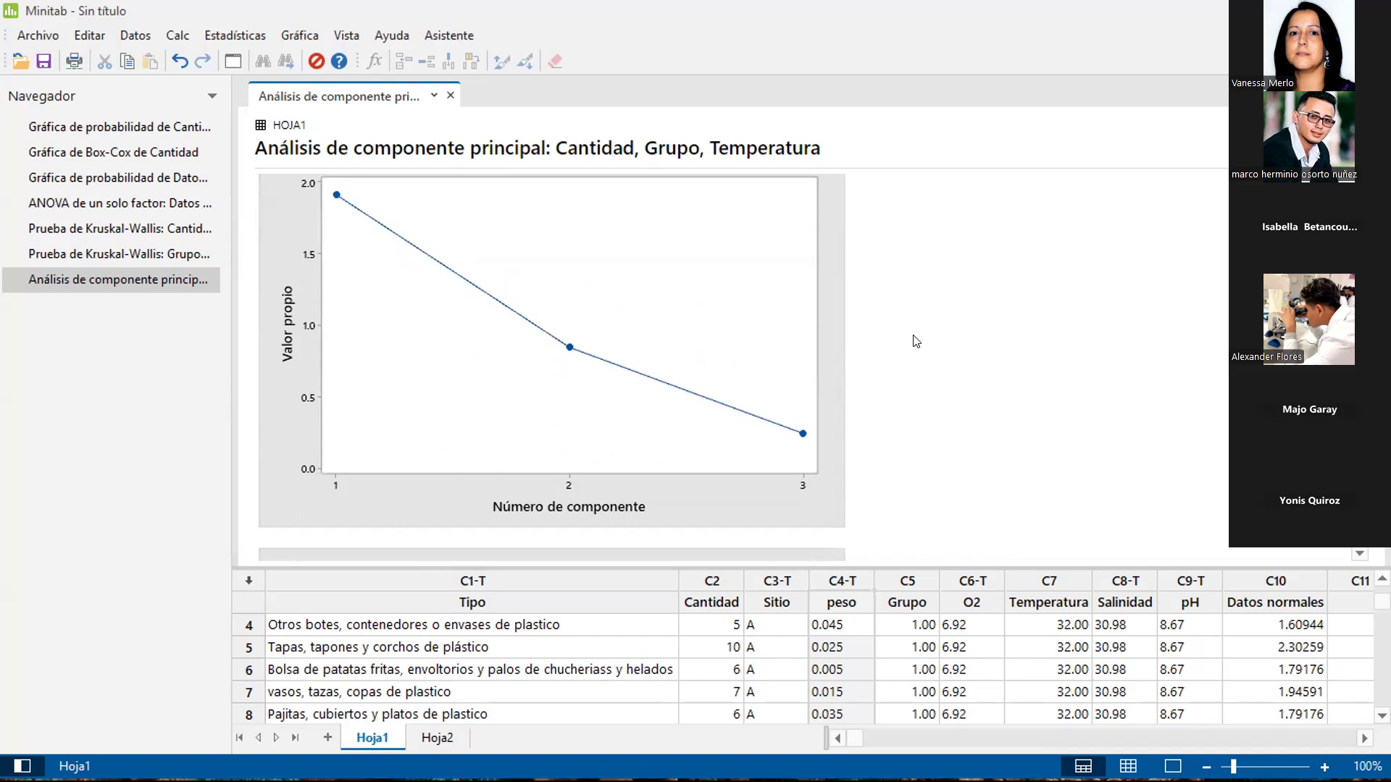
scroll(916, 341, down, 5)
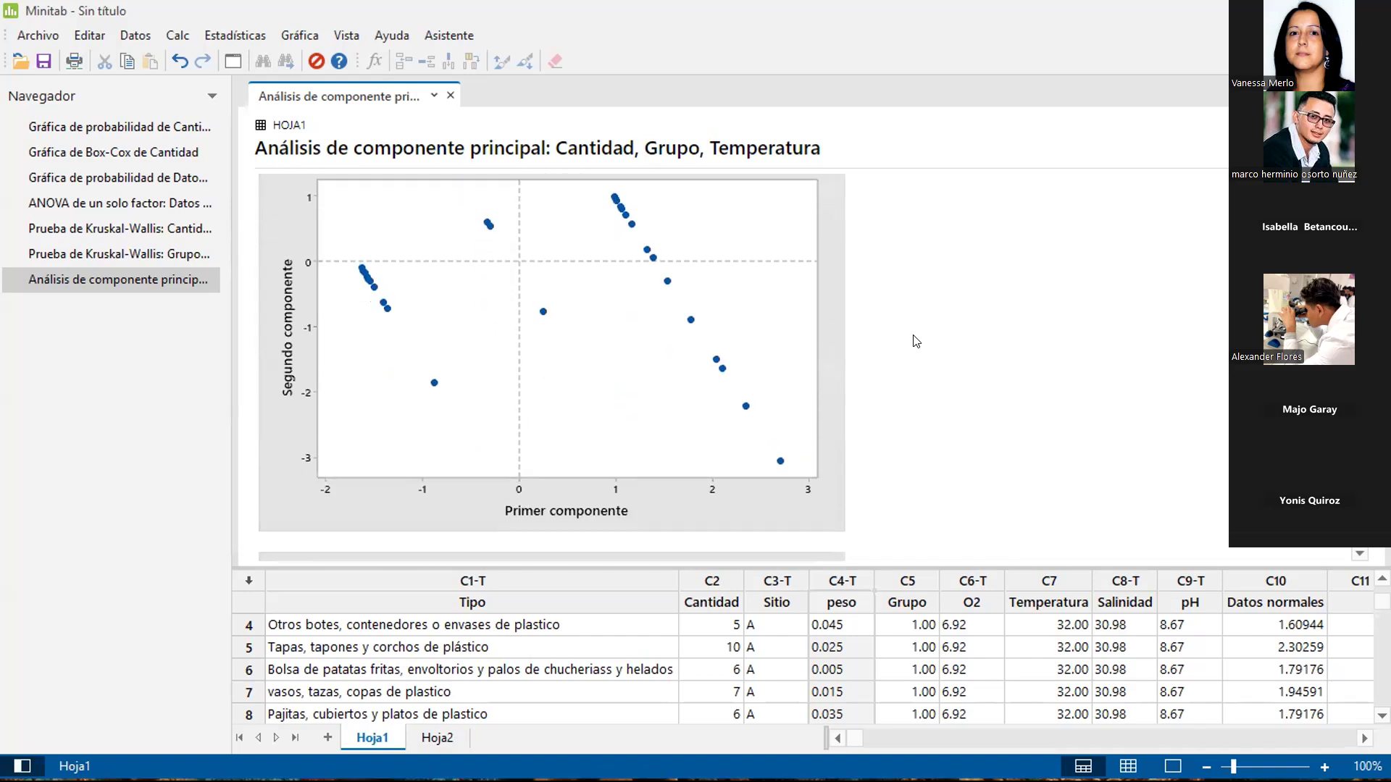
scroll(916, 341, down, 5)
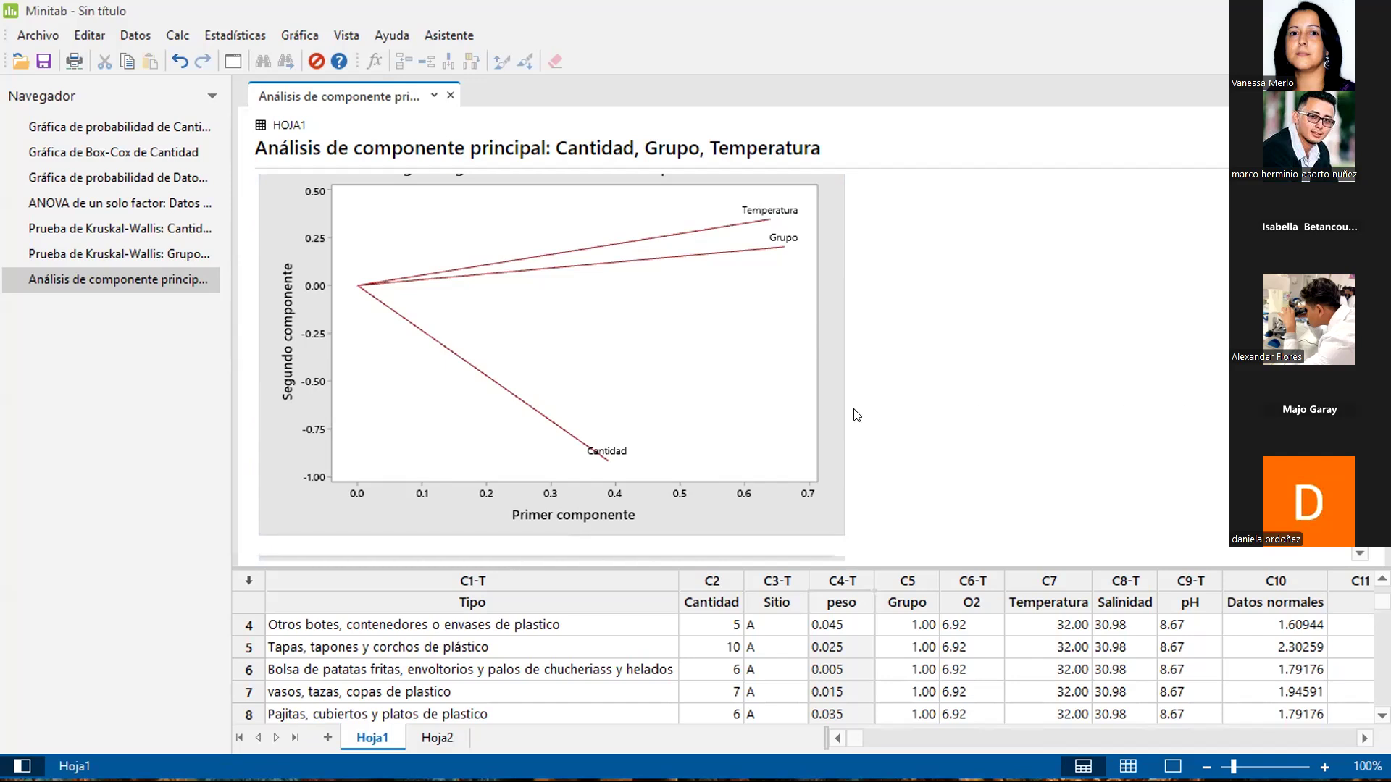
scroll(856, 415, down, 4)
scroll(856, 415, down, 1)
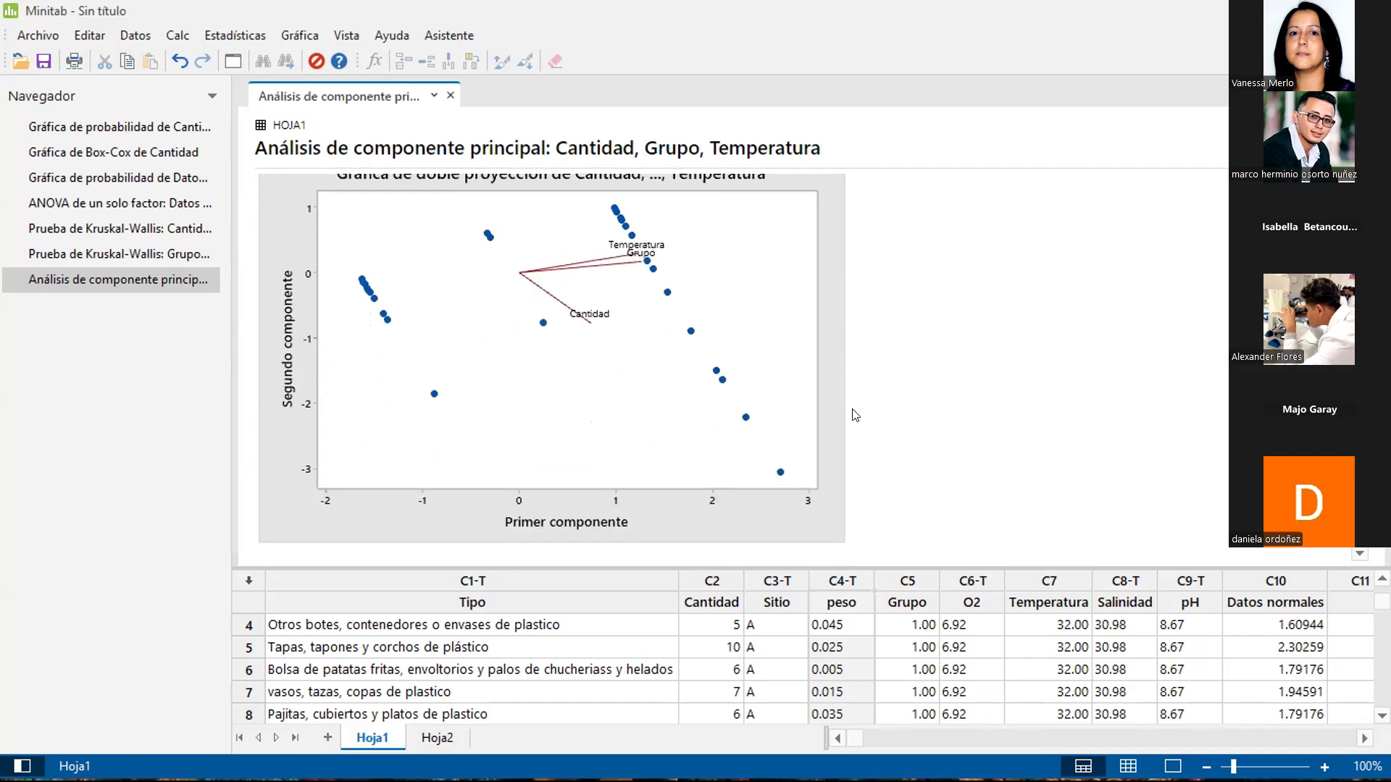
scroll(856, 415, up, 1)
scroll(855, 415, down, 1)
click(538, 747)
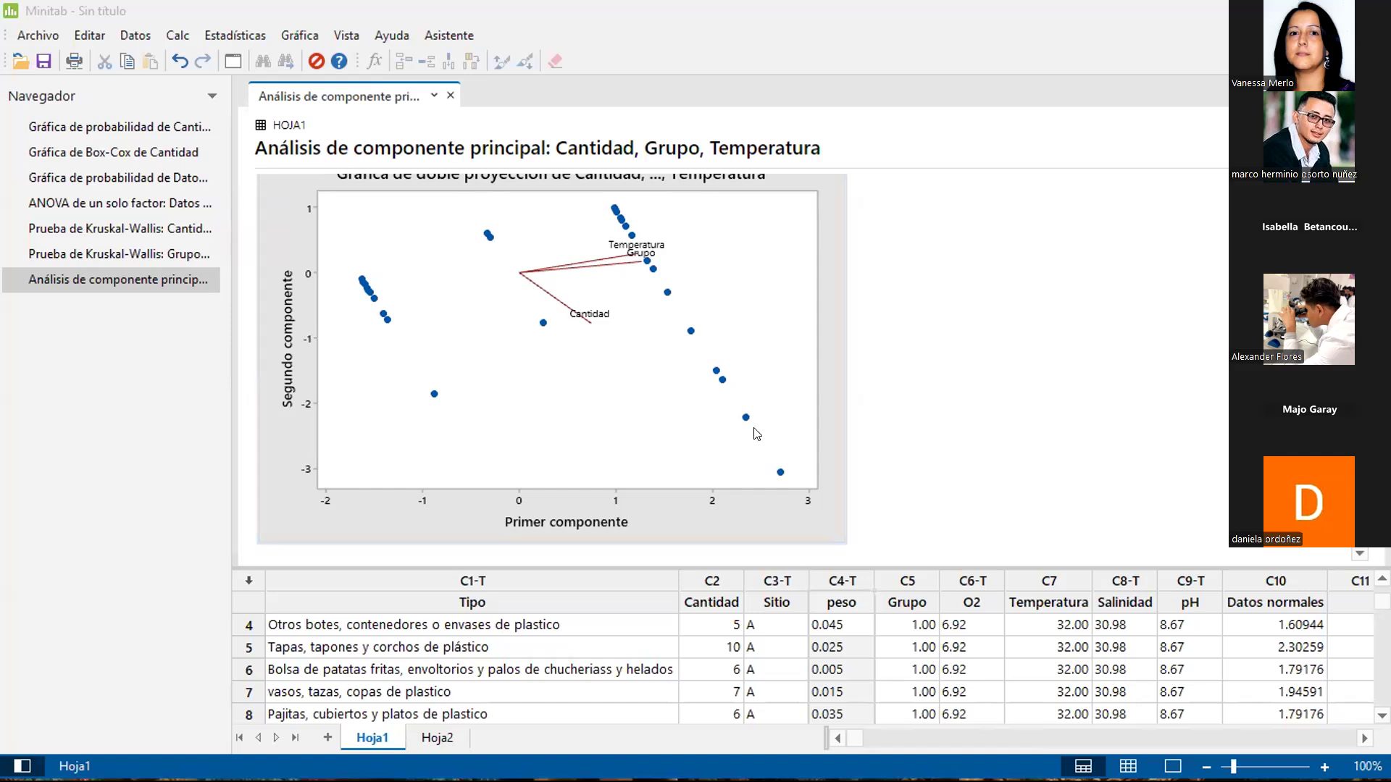
Return to the eigenvalue and eigenvector tables at the start of the principal components report.
scroll(758, 437, up, 15)
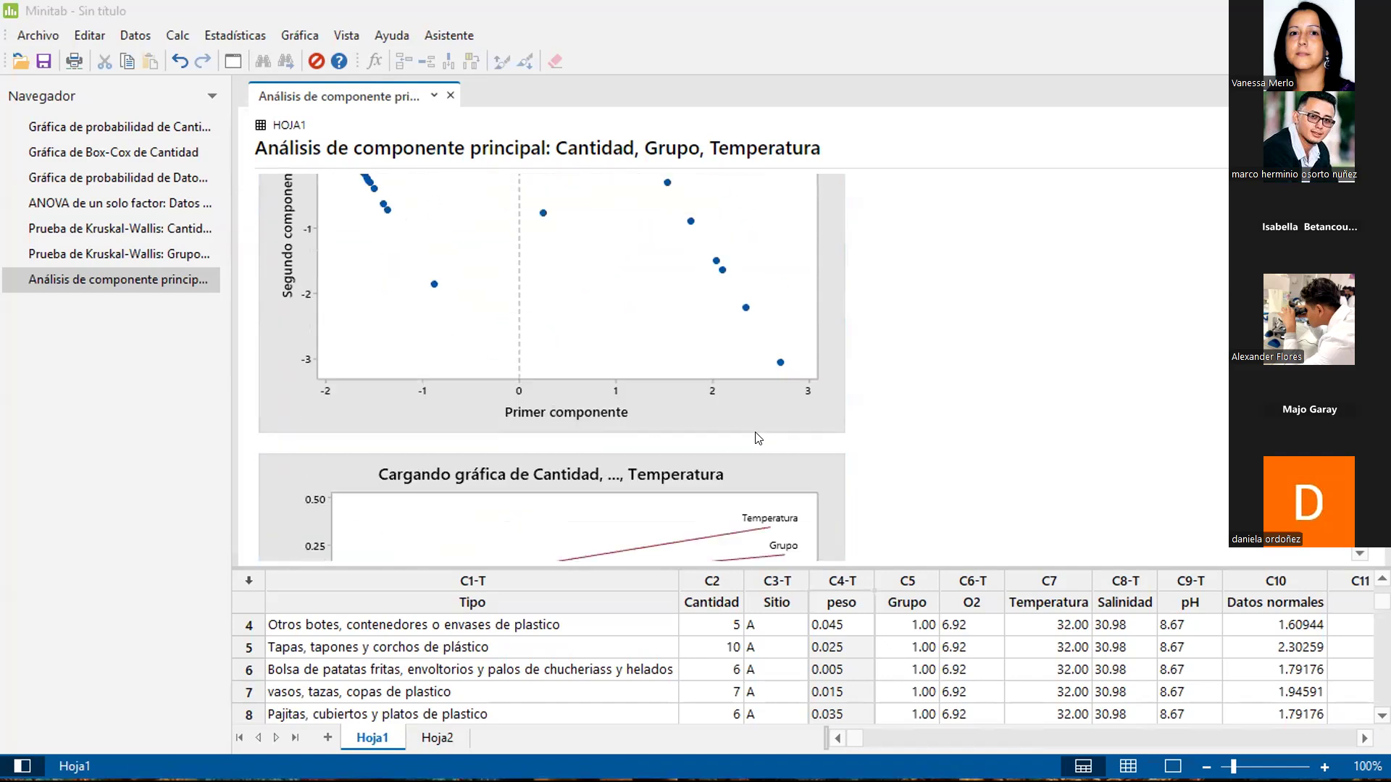
scroll(758, 437, up, 10)
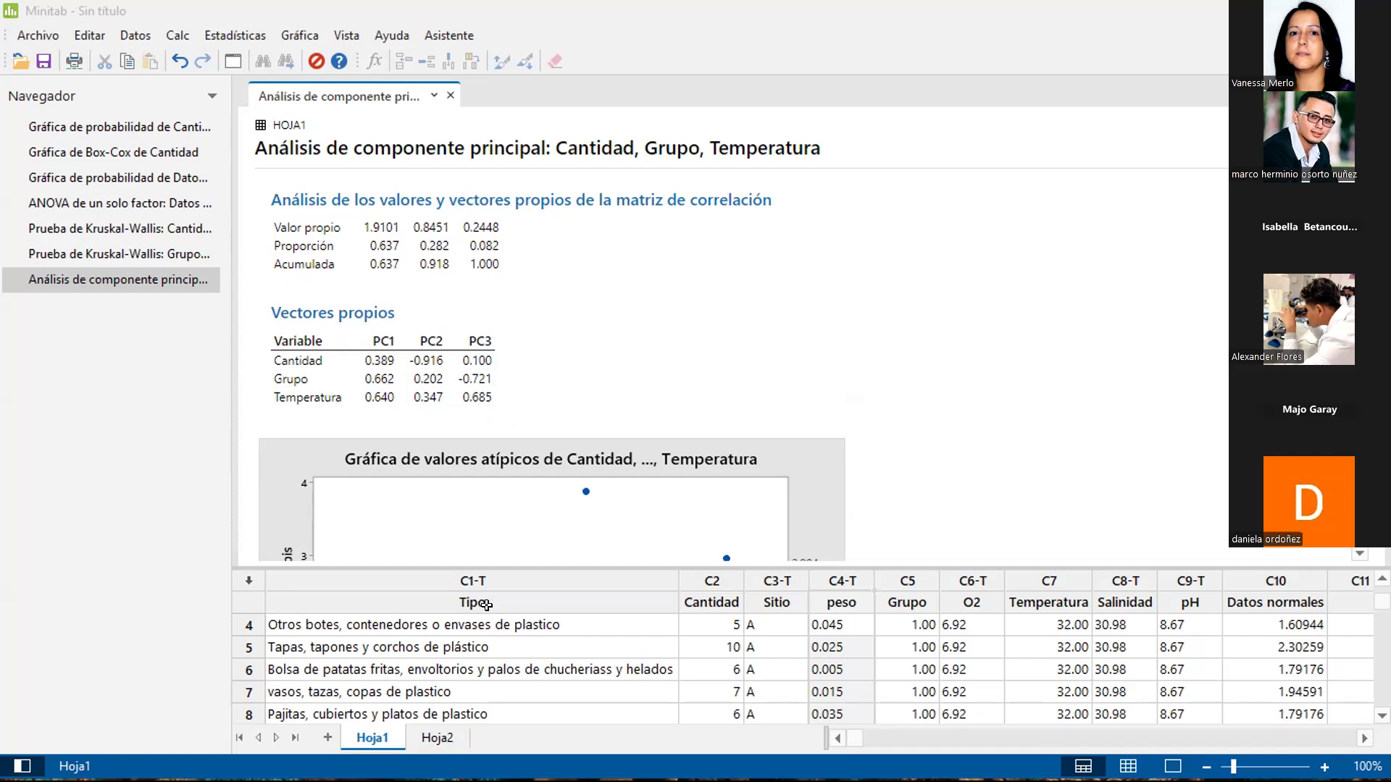
scroll(723, 268, down, 2)
scroll(696, 304, up, 2)
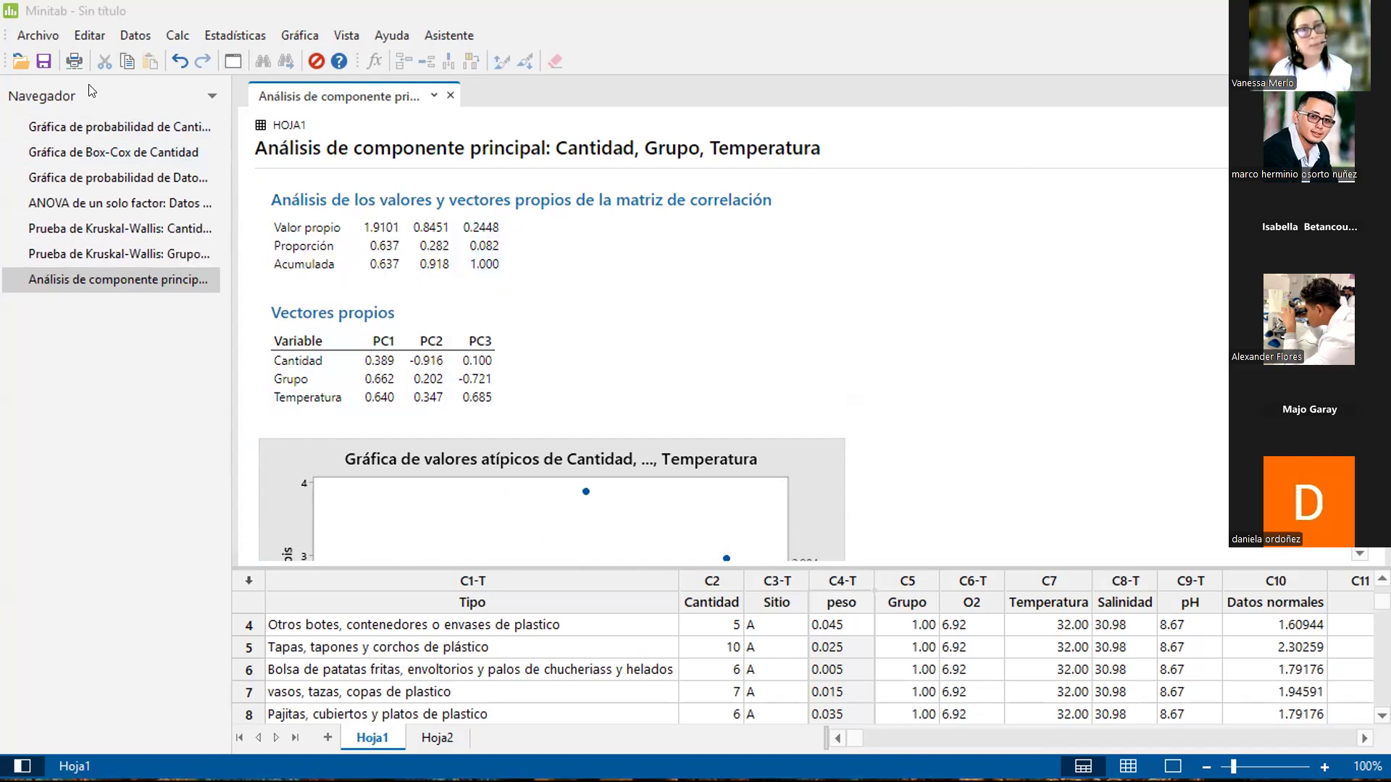
Save the project in the Descargas folder as "Minitab- Isla de las almejas 2PAC 2025" in Minitab project (*.mpx) format.
click(40, 35)
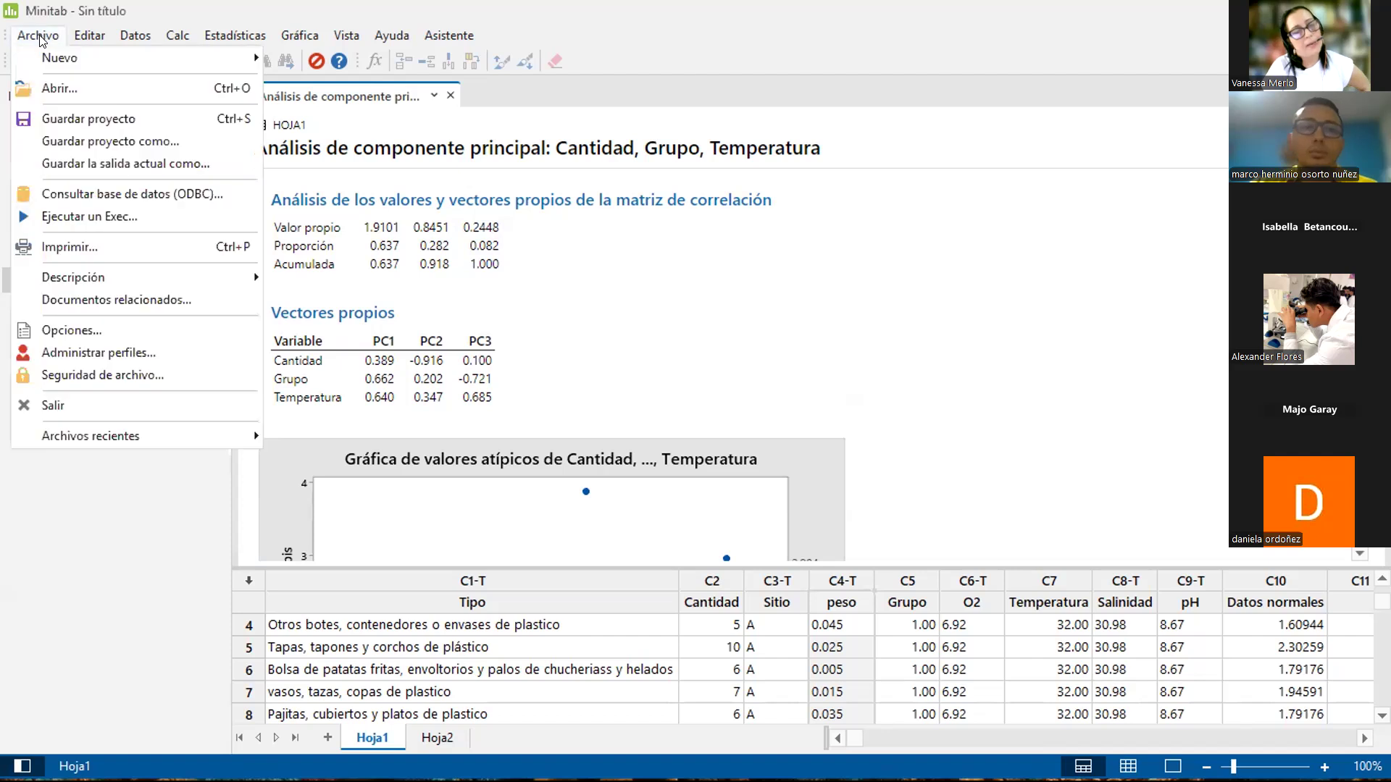
mouse_move(99, 57)
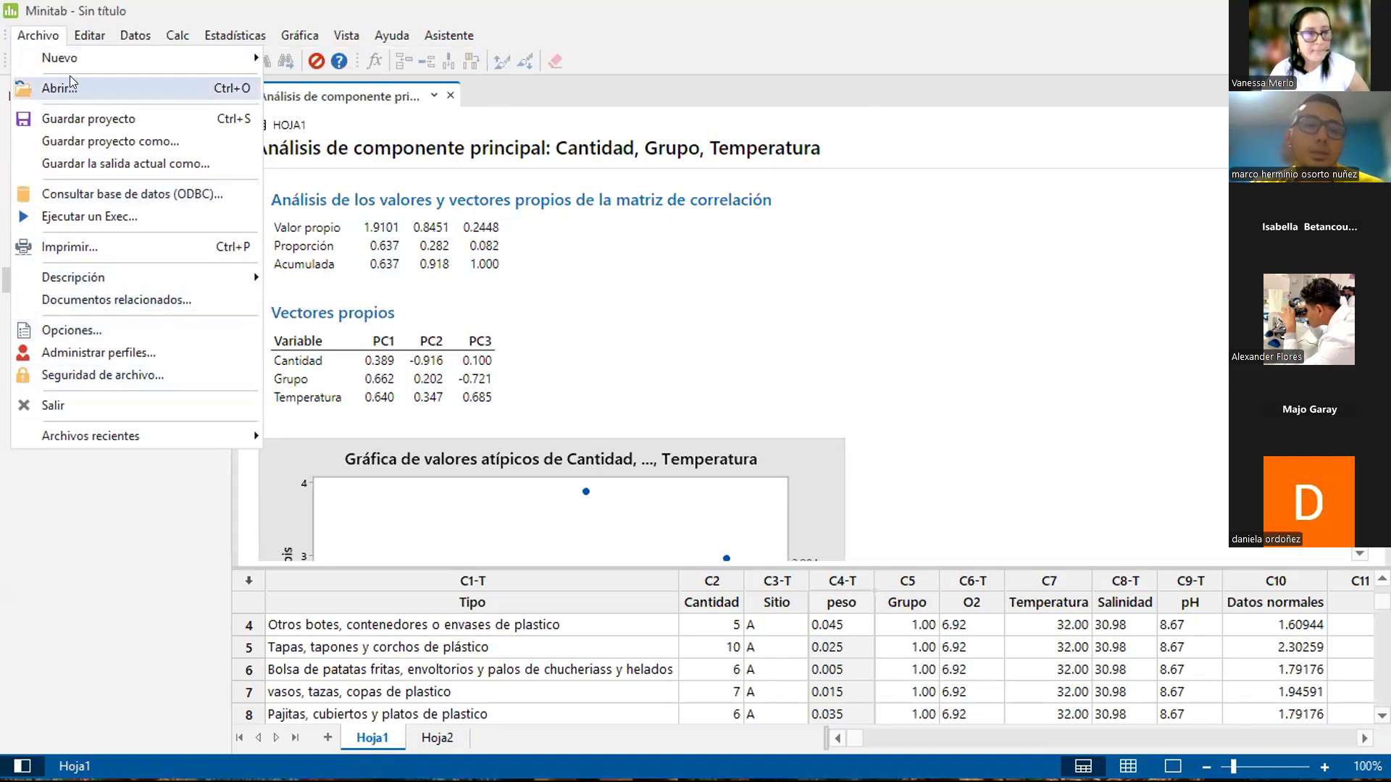
click(73, 118)
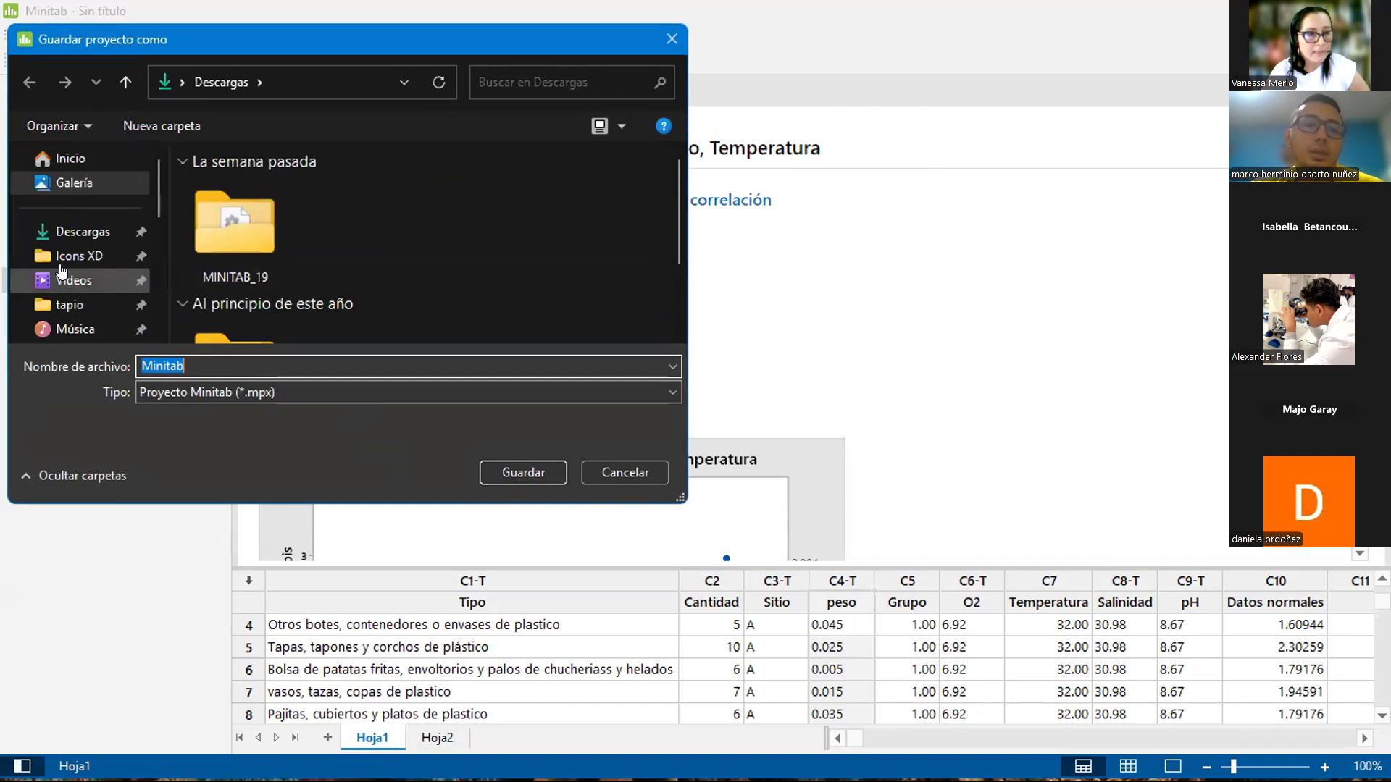
click(64, 231)
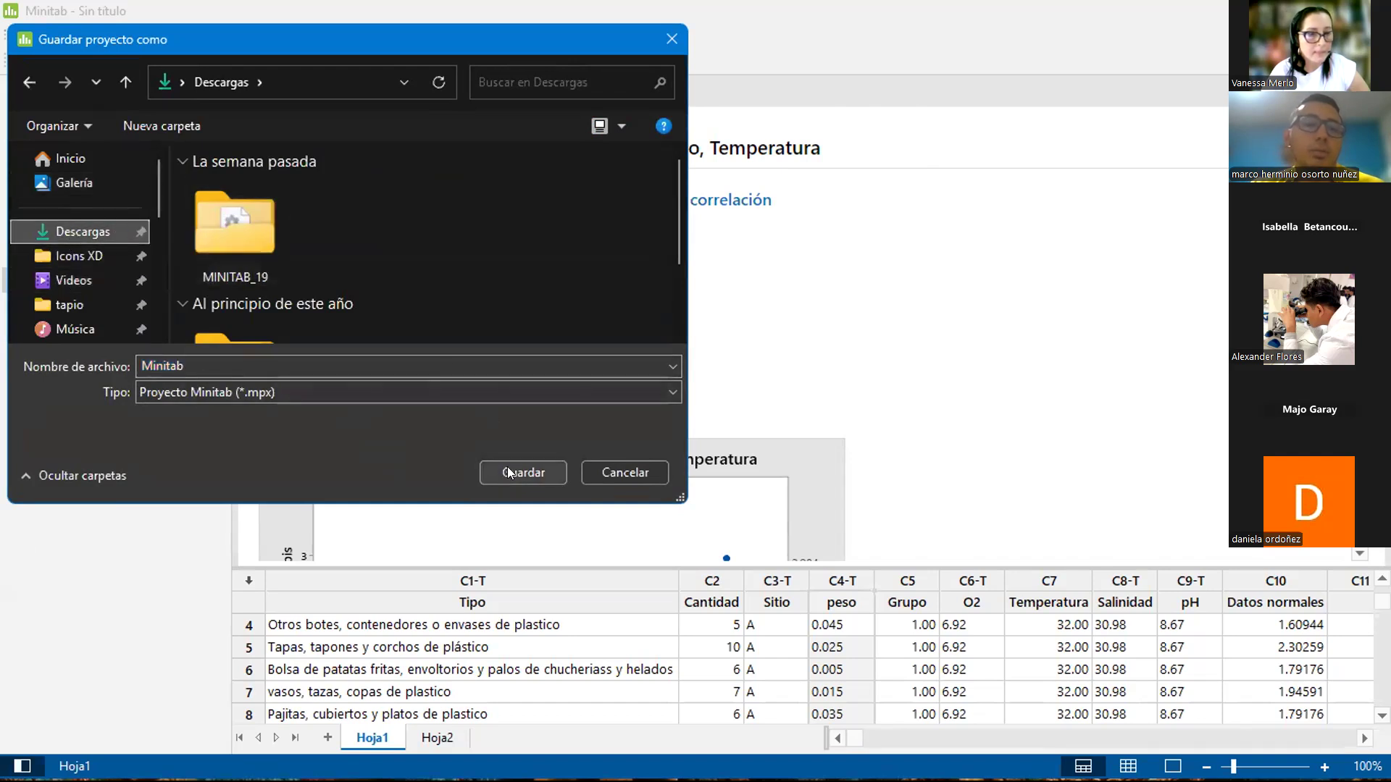
click(255, 365)
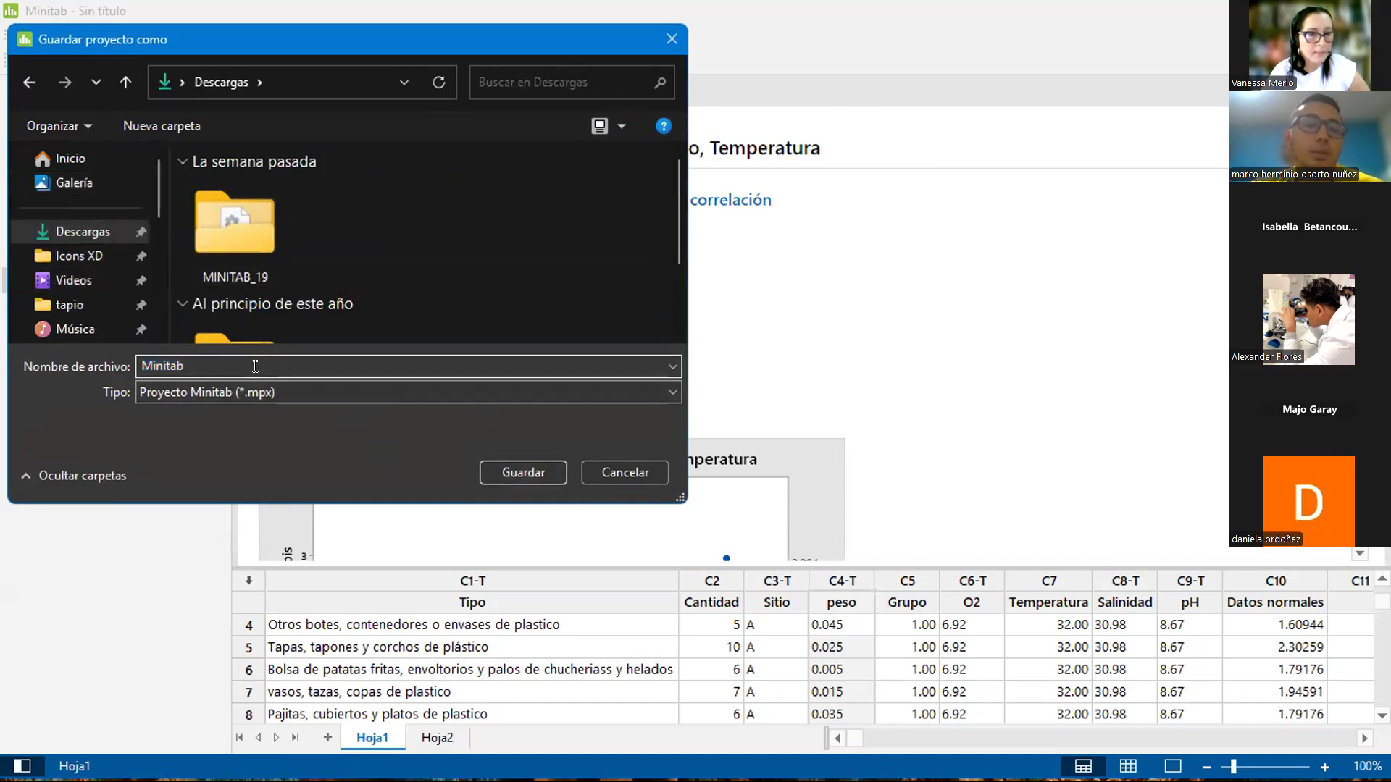
text(- Isla e)
text(e las al,ejas)
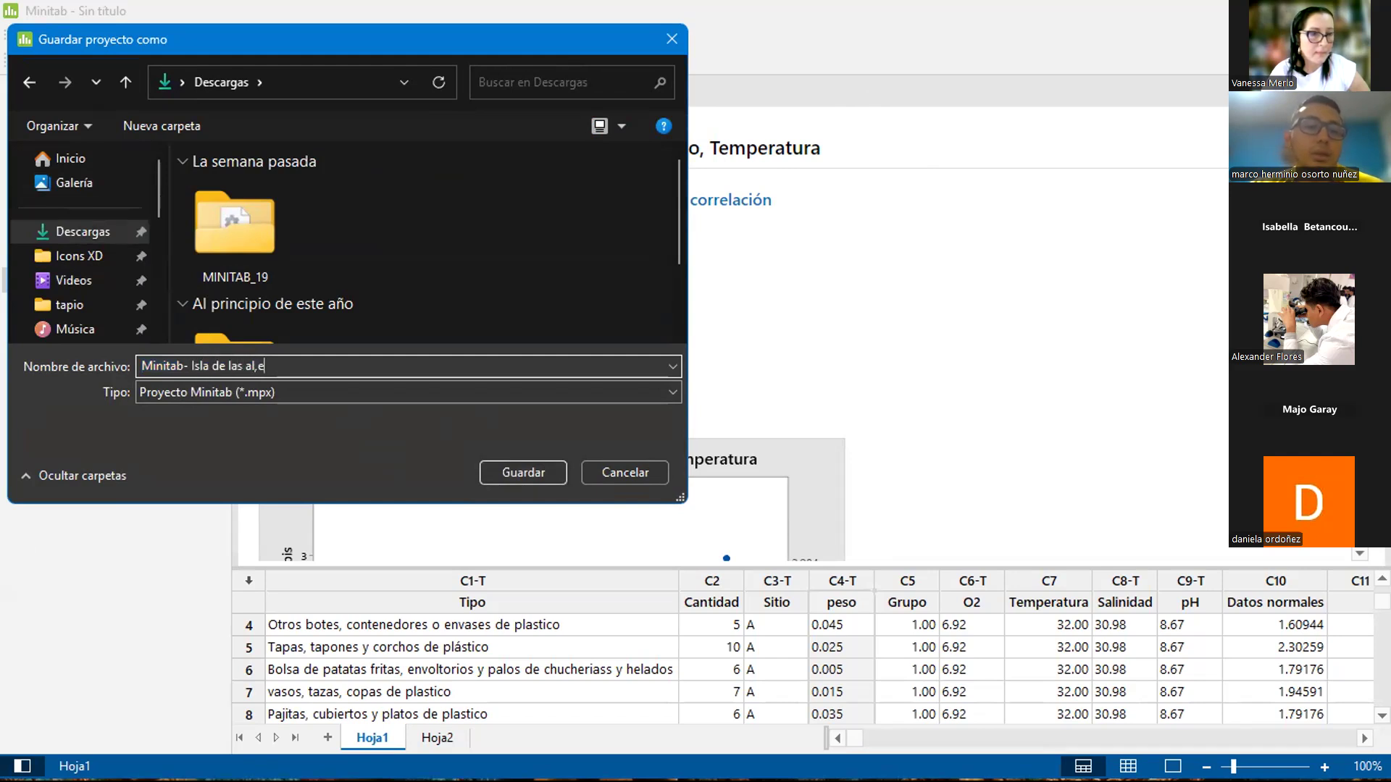
key(BackSpace)
key(BackSpace)
key(BackSpace)
key(BackSpace)
key(BackSpace)
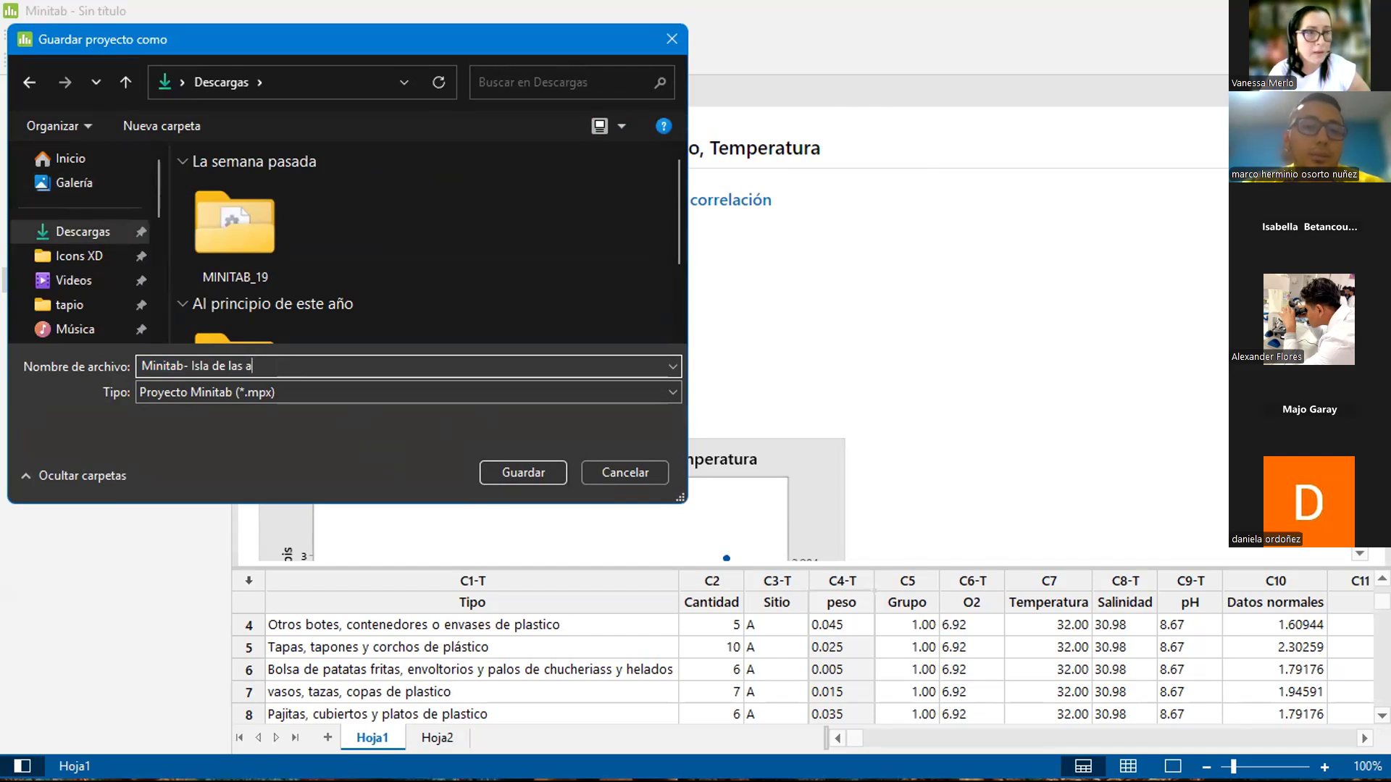
text(mejas )
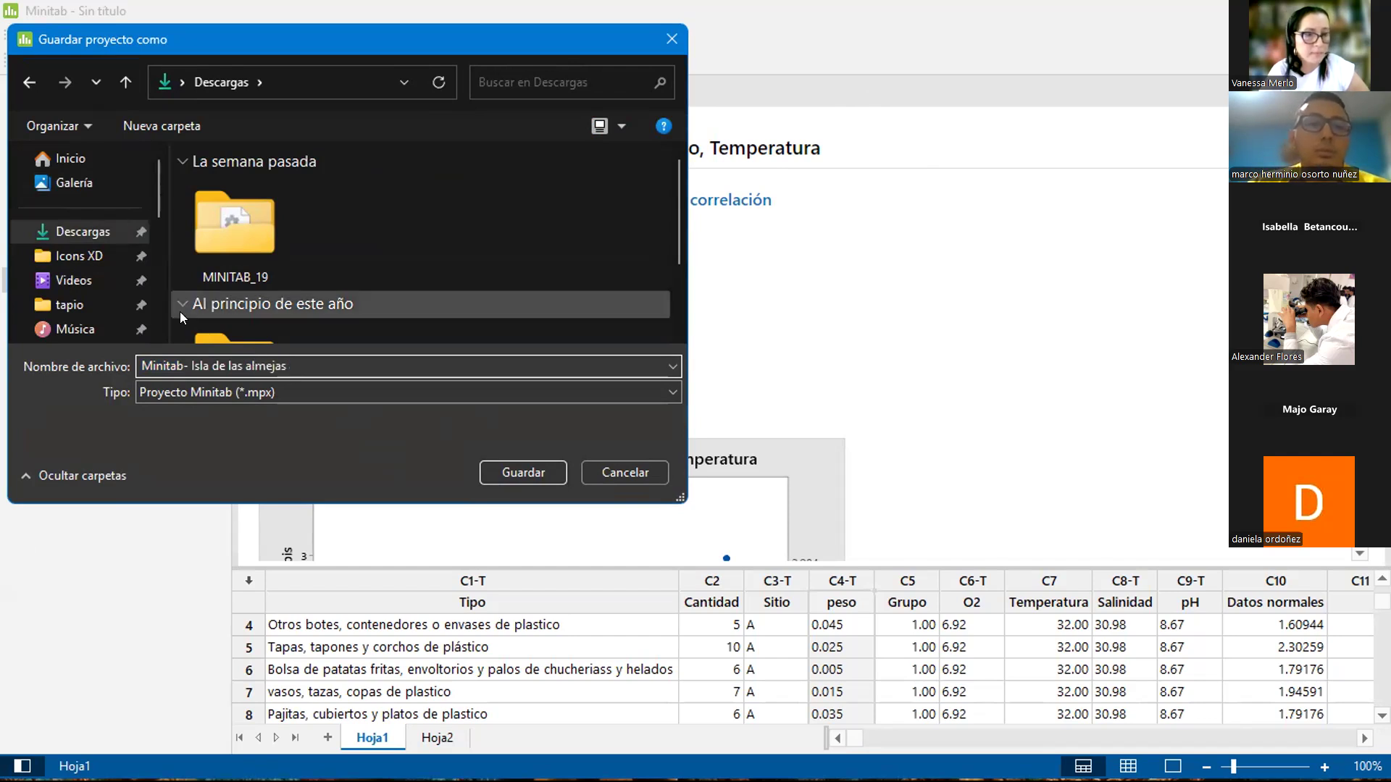
text(2PAC)
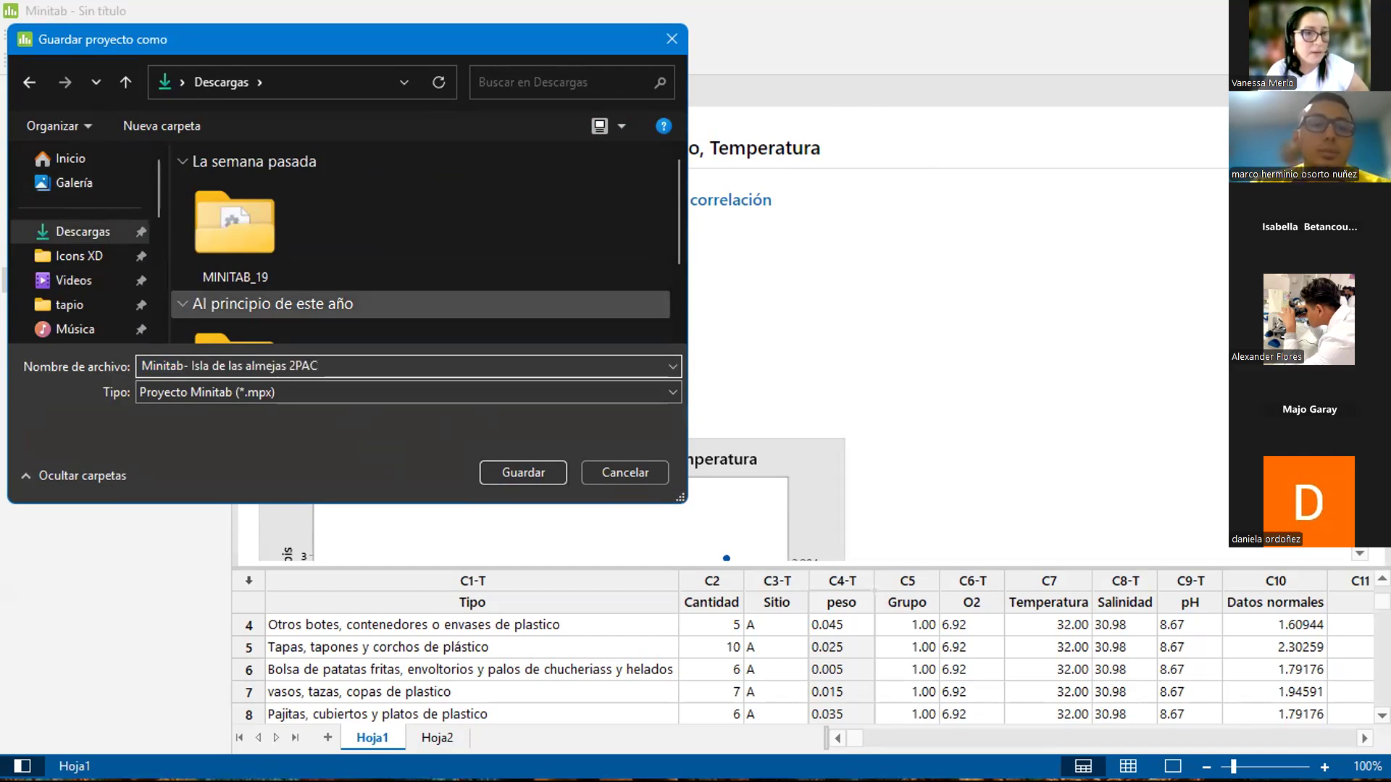
text( 2025)
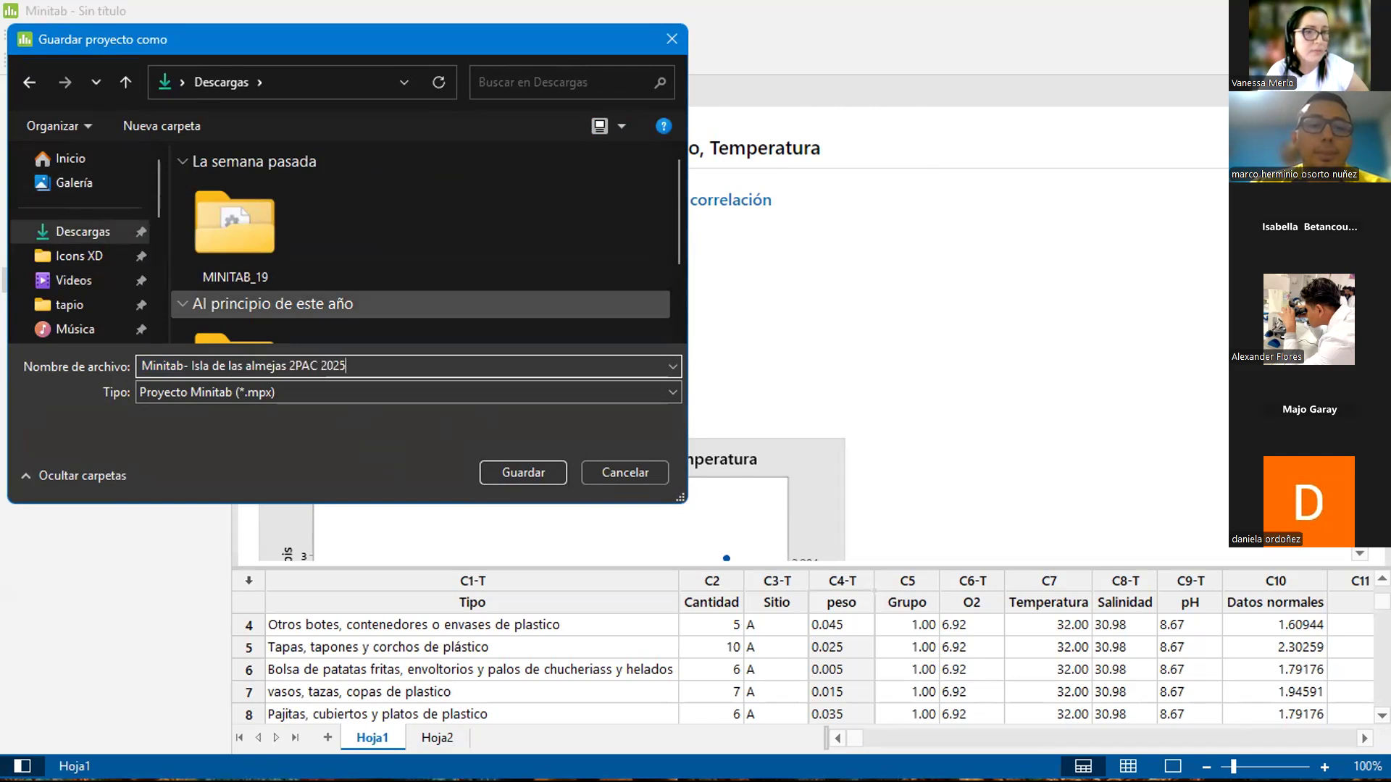
click(510, 471)
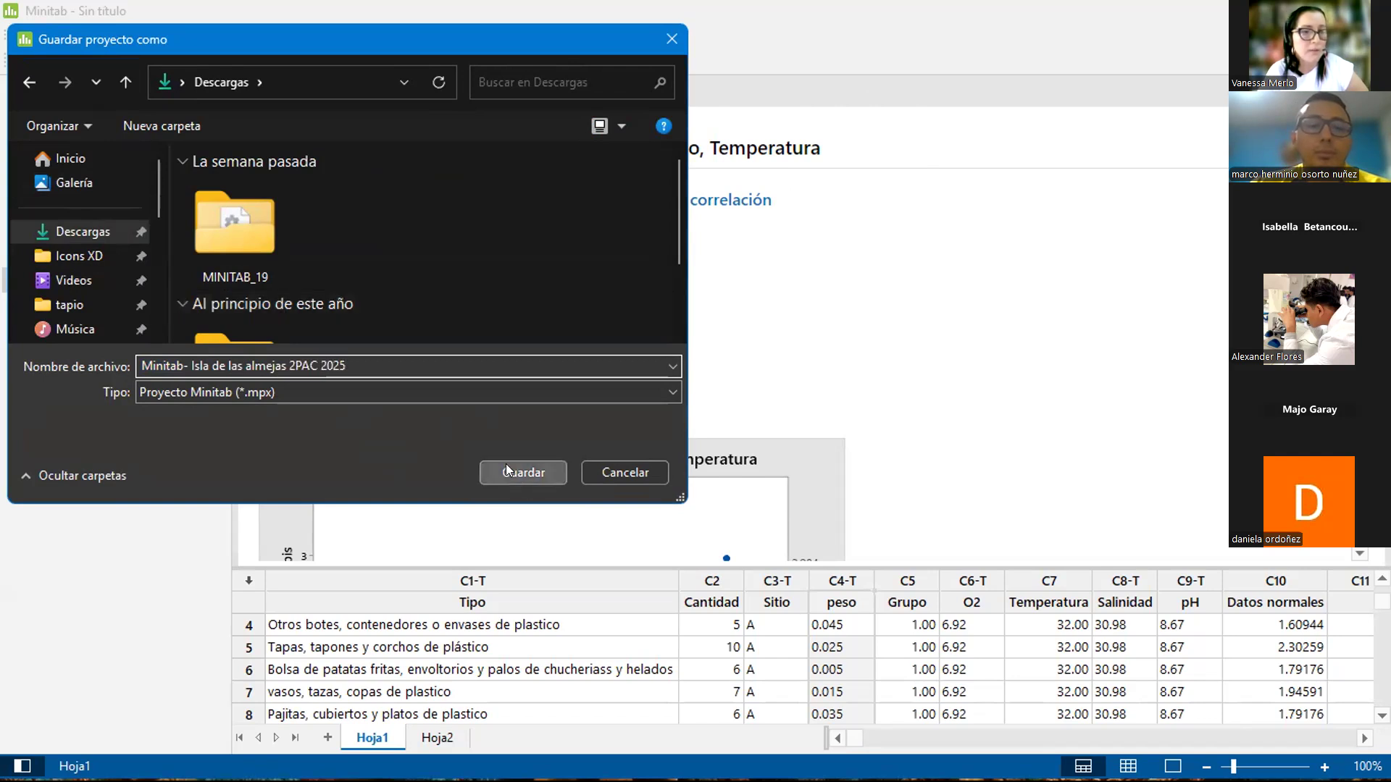